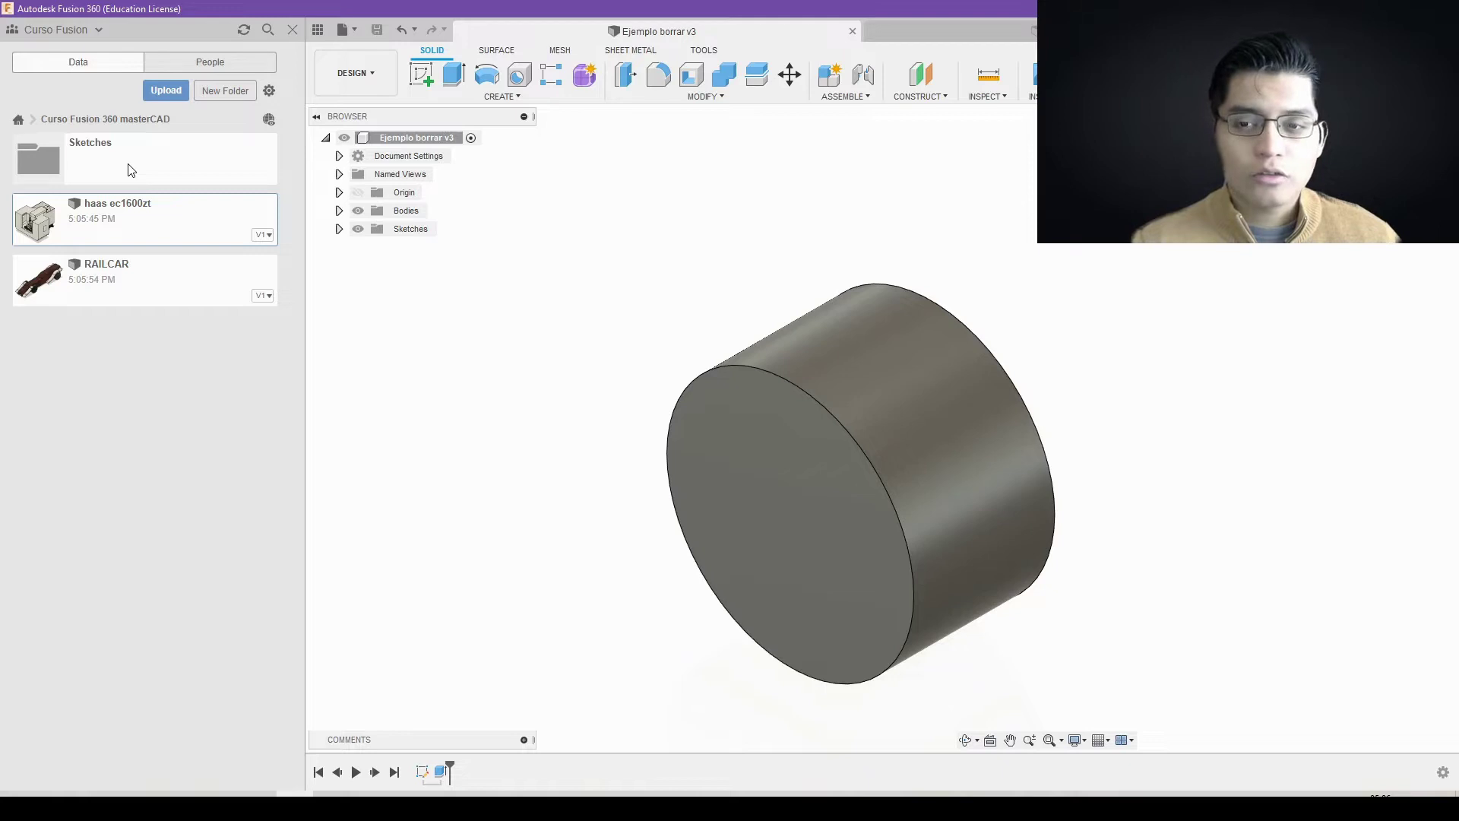
# Step: Export the Ejemplo borrar cylinder design as a 3MF (*.3mf) file to Escritorio
pyautogui.click(130, 170)
pyautogui.click(343, 29)
pyautogui.click(364, 222)
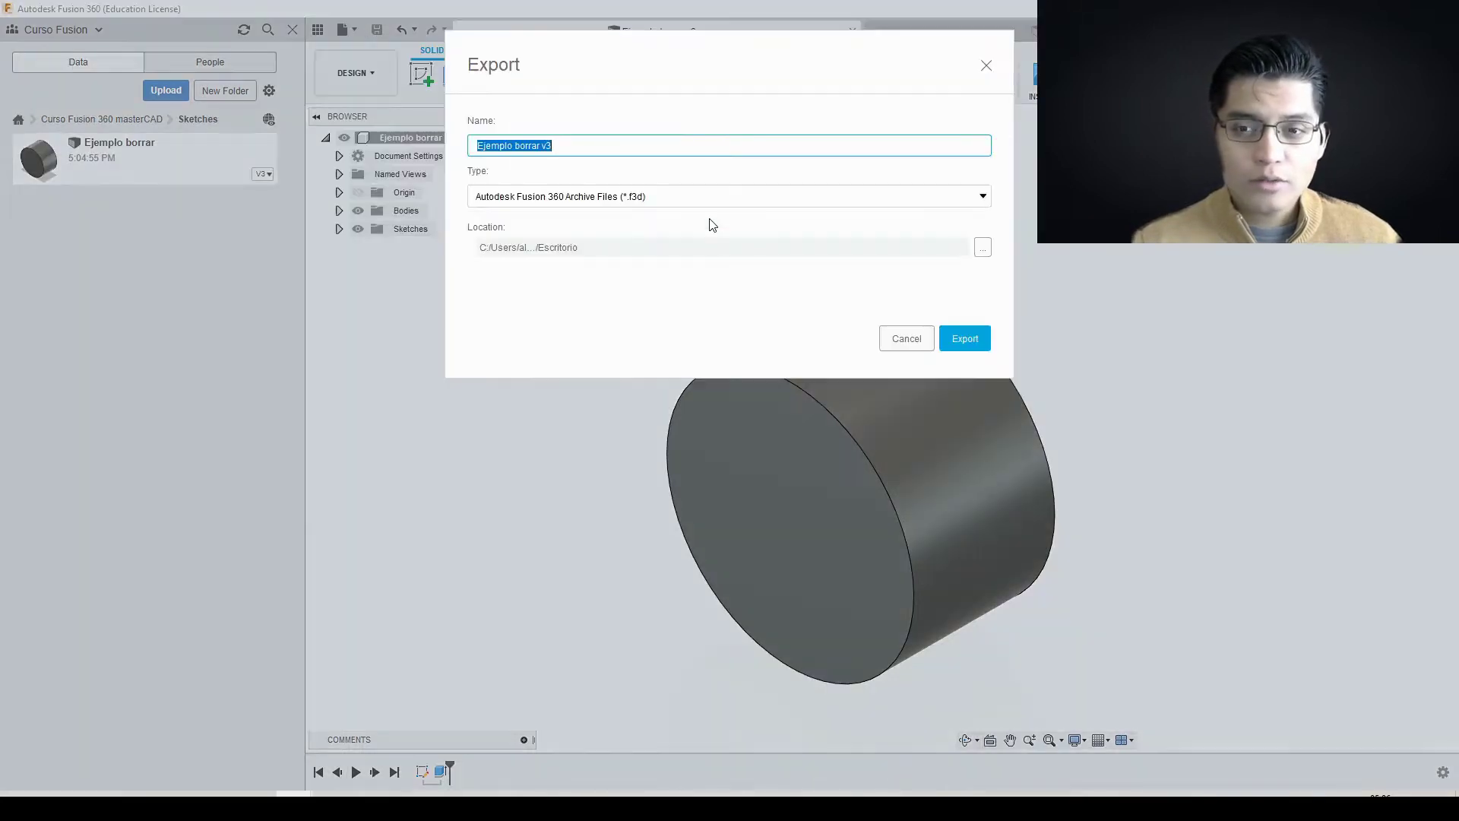
pyautogui.click(616, 199)
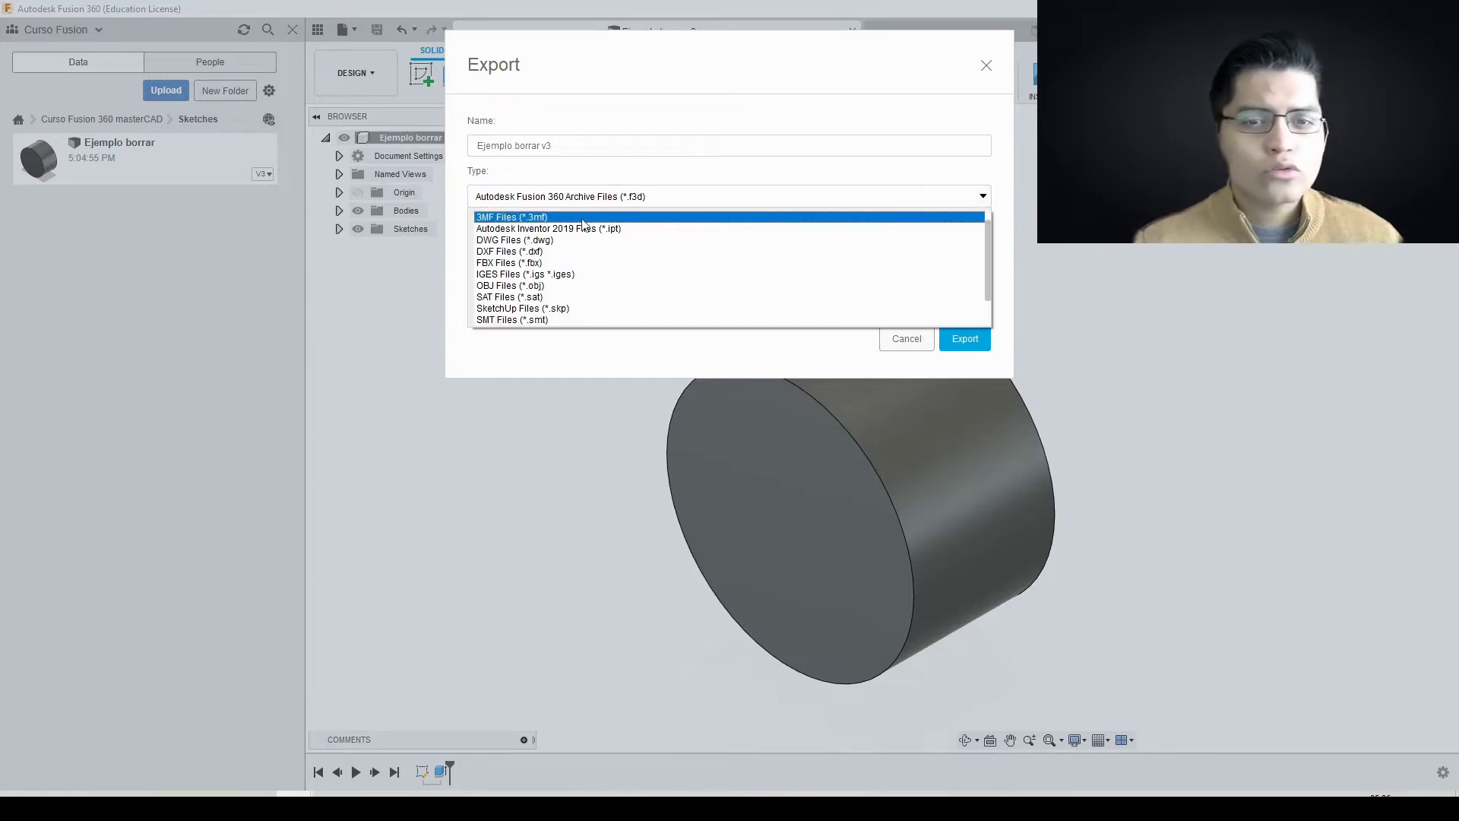
pyautogui.click(578, 222)
pyautogui.click(526, 256)
pyautogui.click(1118, 418)
# Step: Open the RAILCAR design and look at its export options without exporting
pyautogui.click(965, 338)
pyautogui.click(91, 118)
pyautogui.doubleClick(103, 268)
pyautogui.rightClick(386, 135)
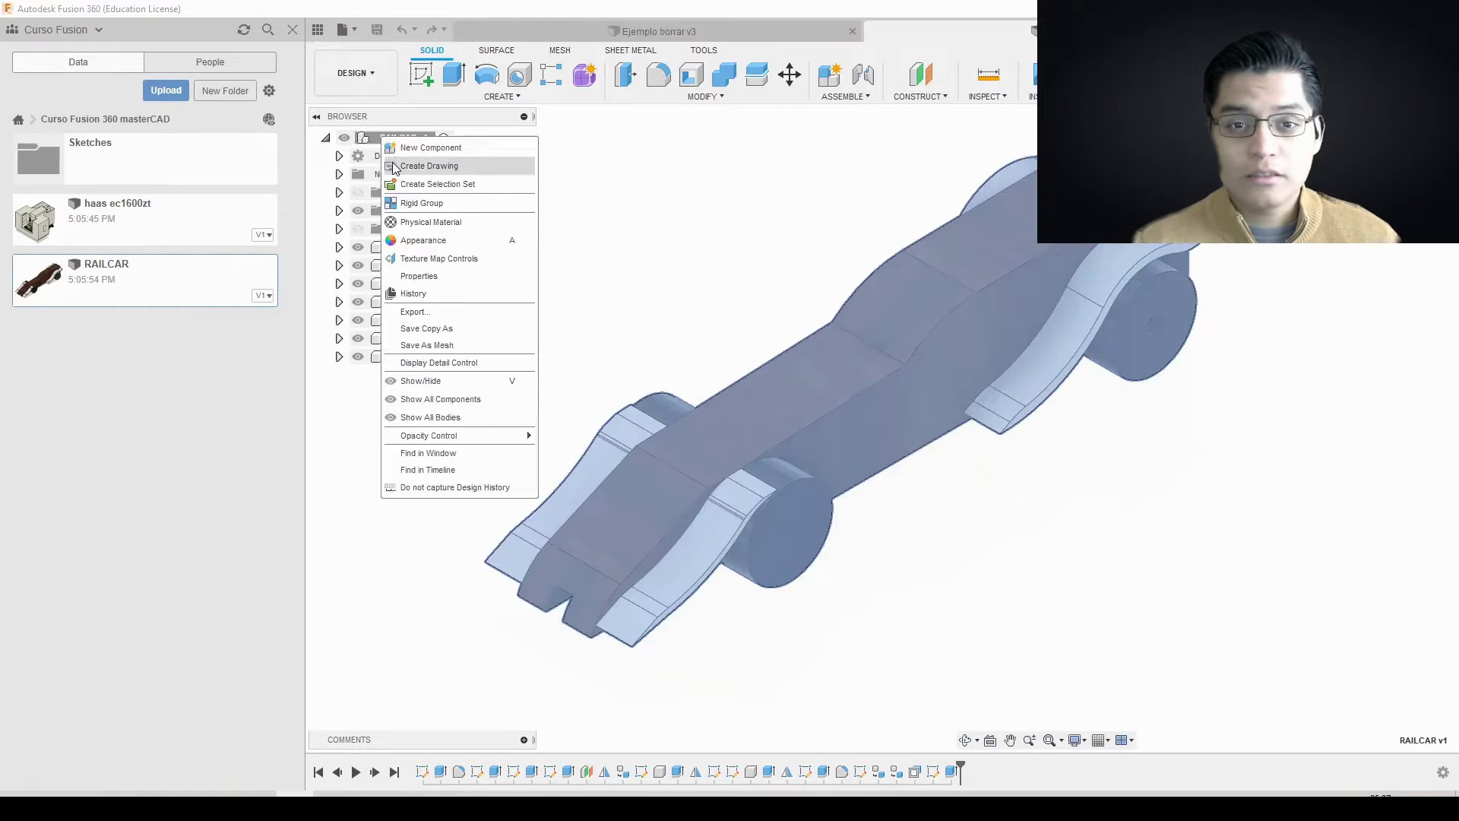
pyautogui.click(342, 29)
pyautogui.click(380, 237)
pyautogui.click(914, 341)
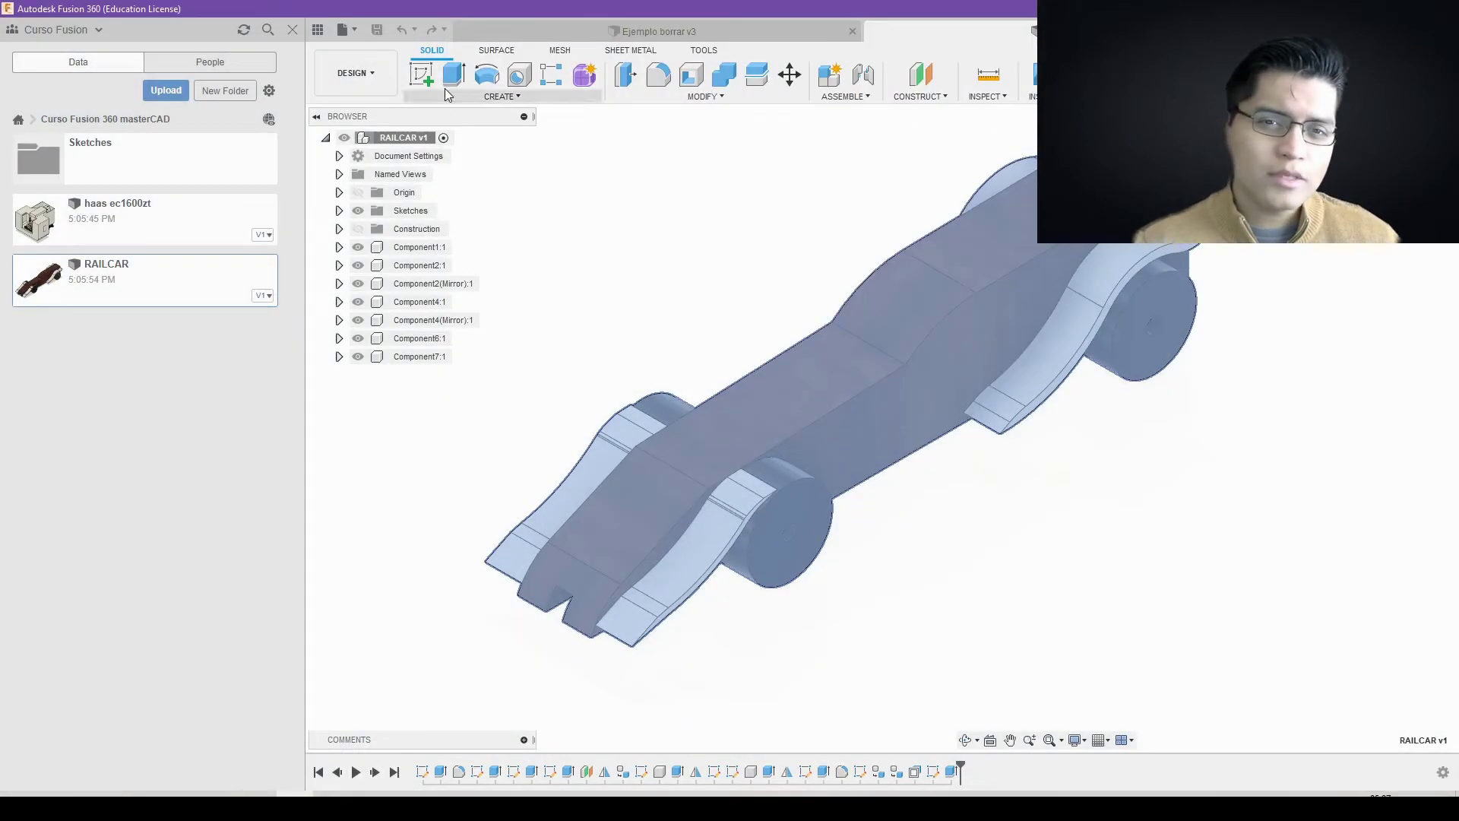
# Step: Remove the Component7 windshield, then preview export formats for Component7 and cancel
pyautogui.rightClick(419, 360)
pyautogui.click(456, 351)
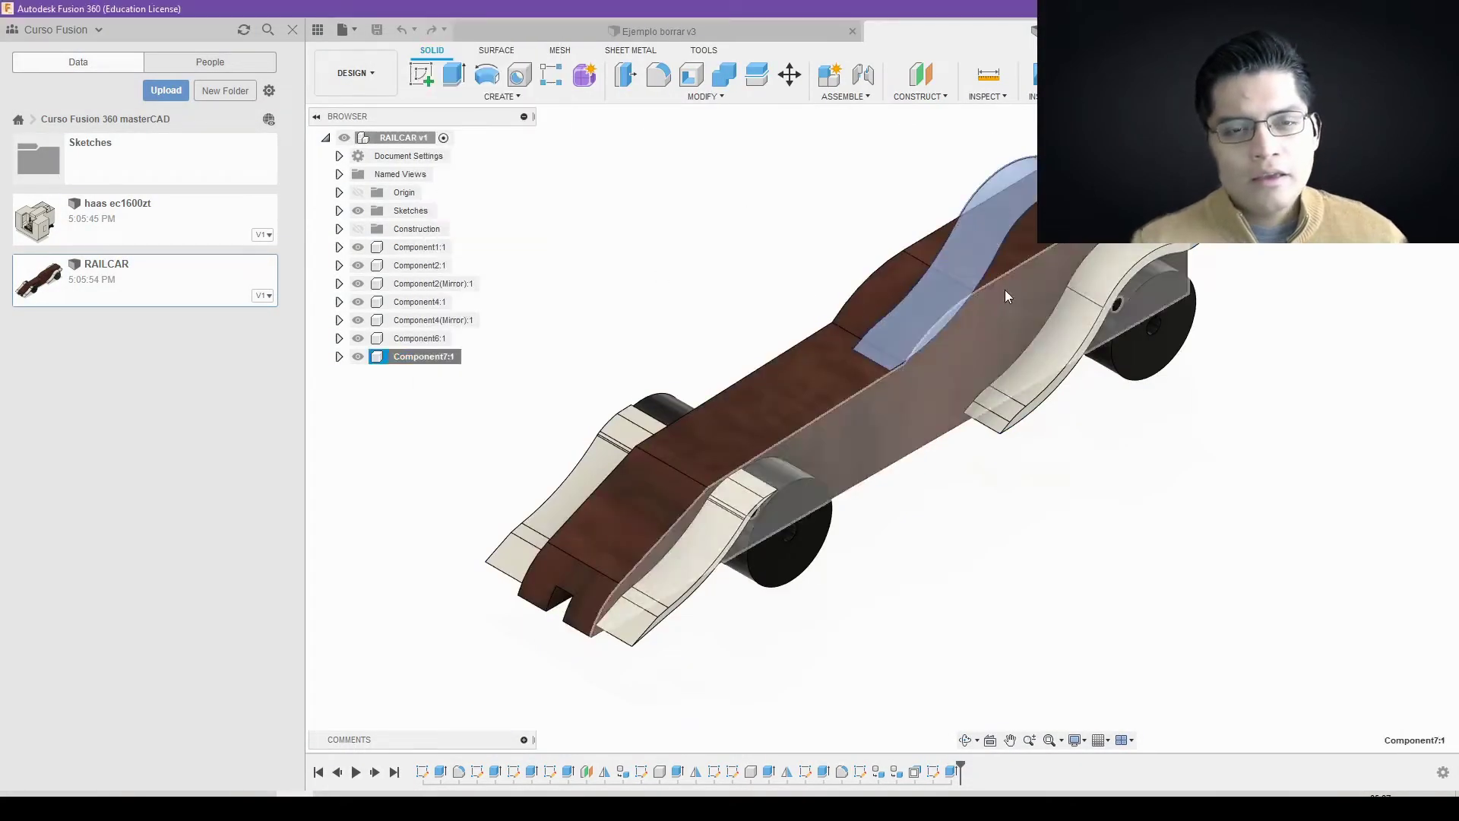
pyautogui.rightClick(419, 357)
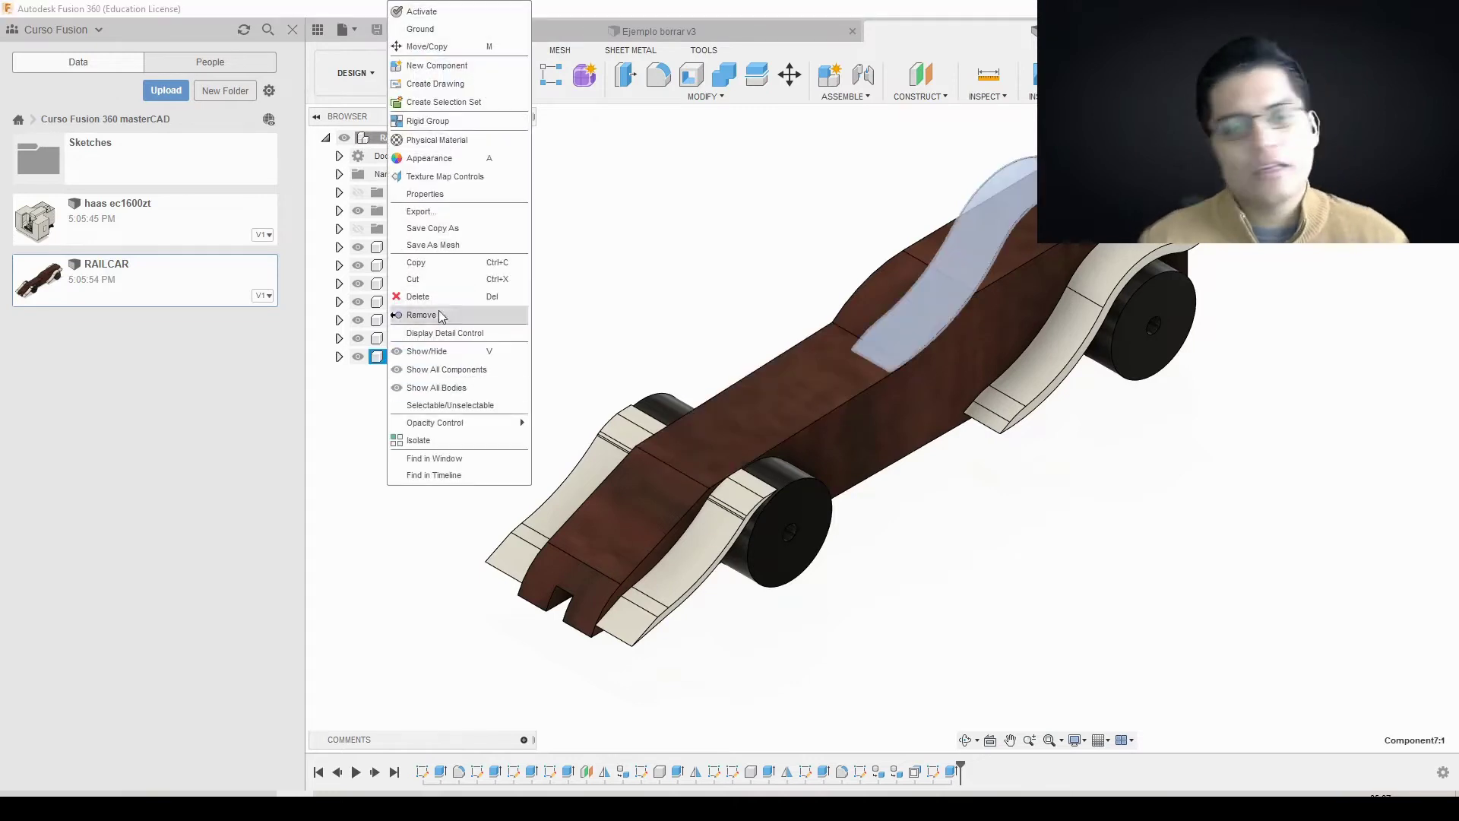
pyautogui.click(425, 217)
pyautogui.click(578, 196)
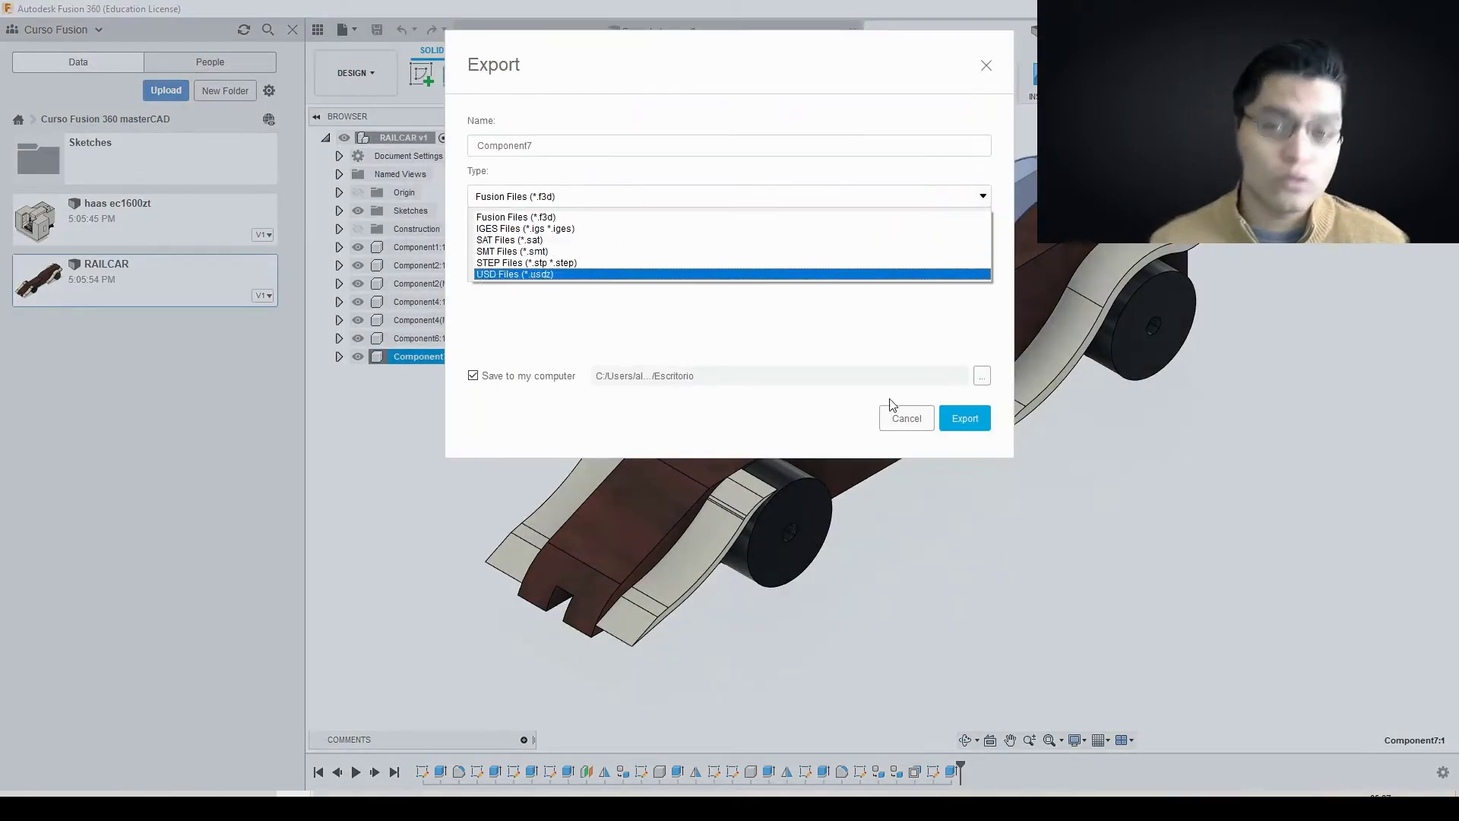
pyautogui.click(906, 418)
# Step: Save Component7 as a mesh in STL (Binary) format
pyautogui.rightClick(418, 356)
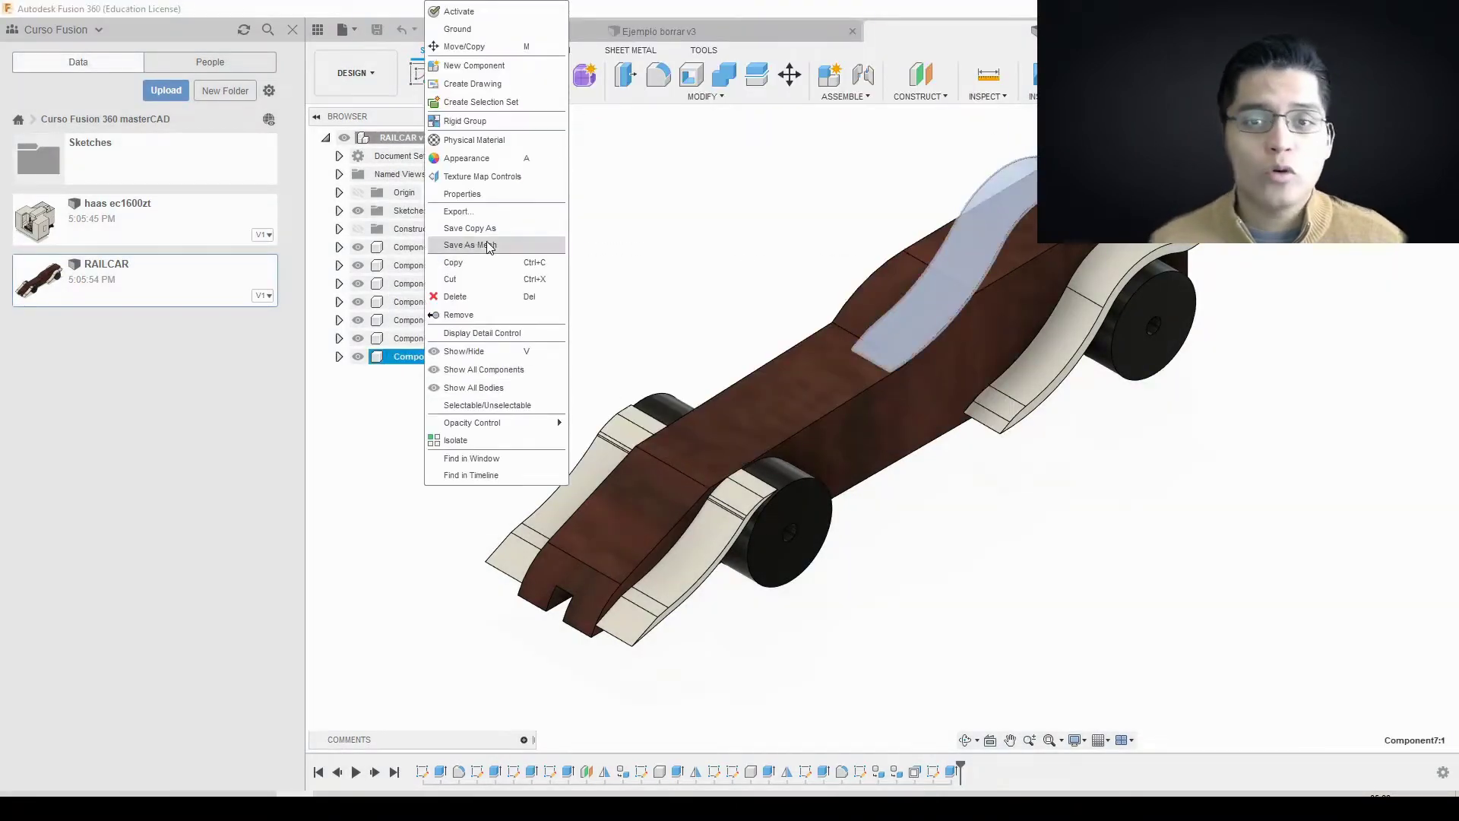
pyautogui.click(489, 247)
pyautogui.click(1402, 252)
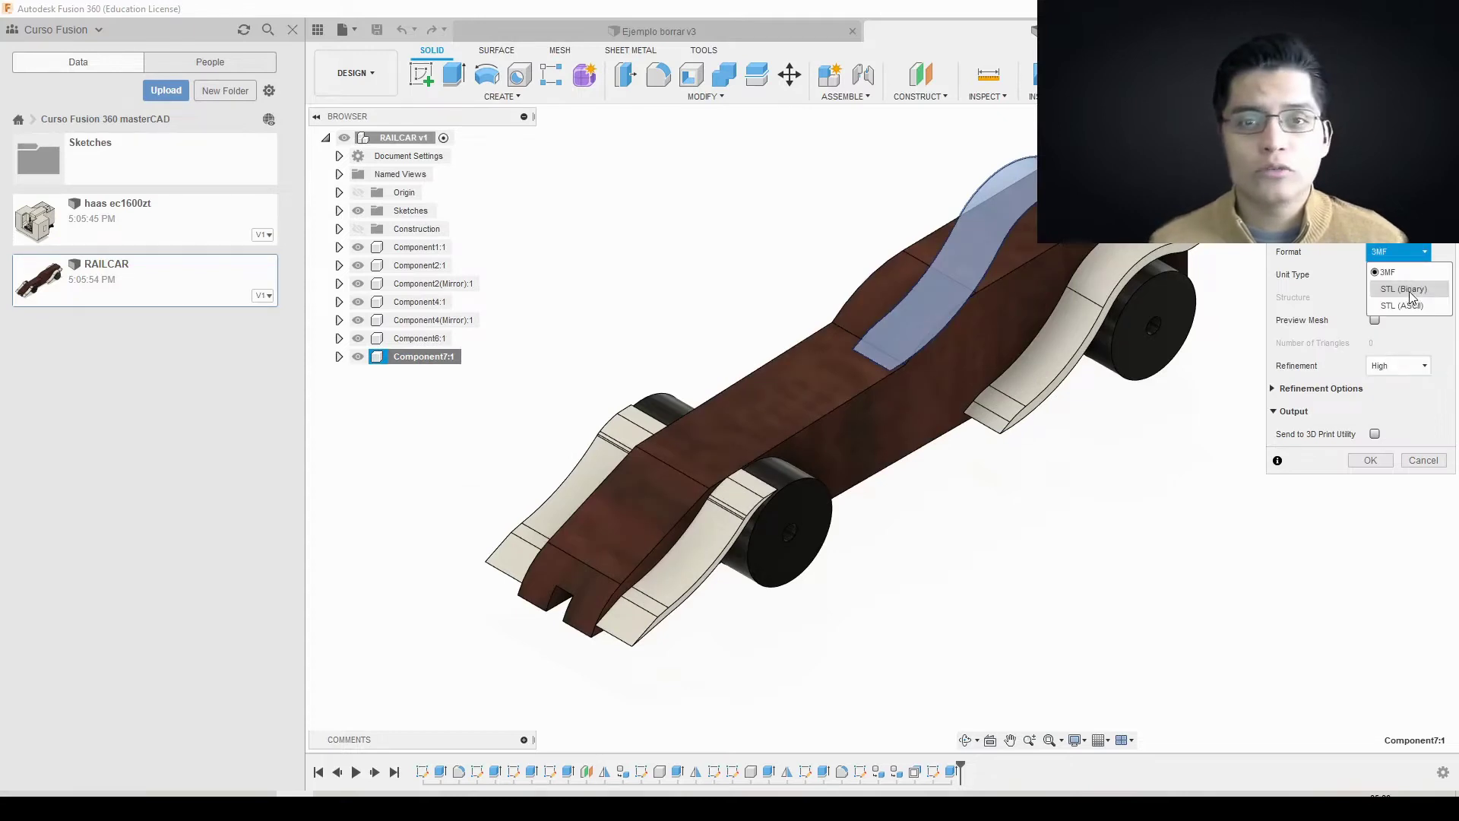
pyautogui.click(1411, 296)
pyautogui.click(1370, 460)
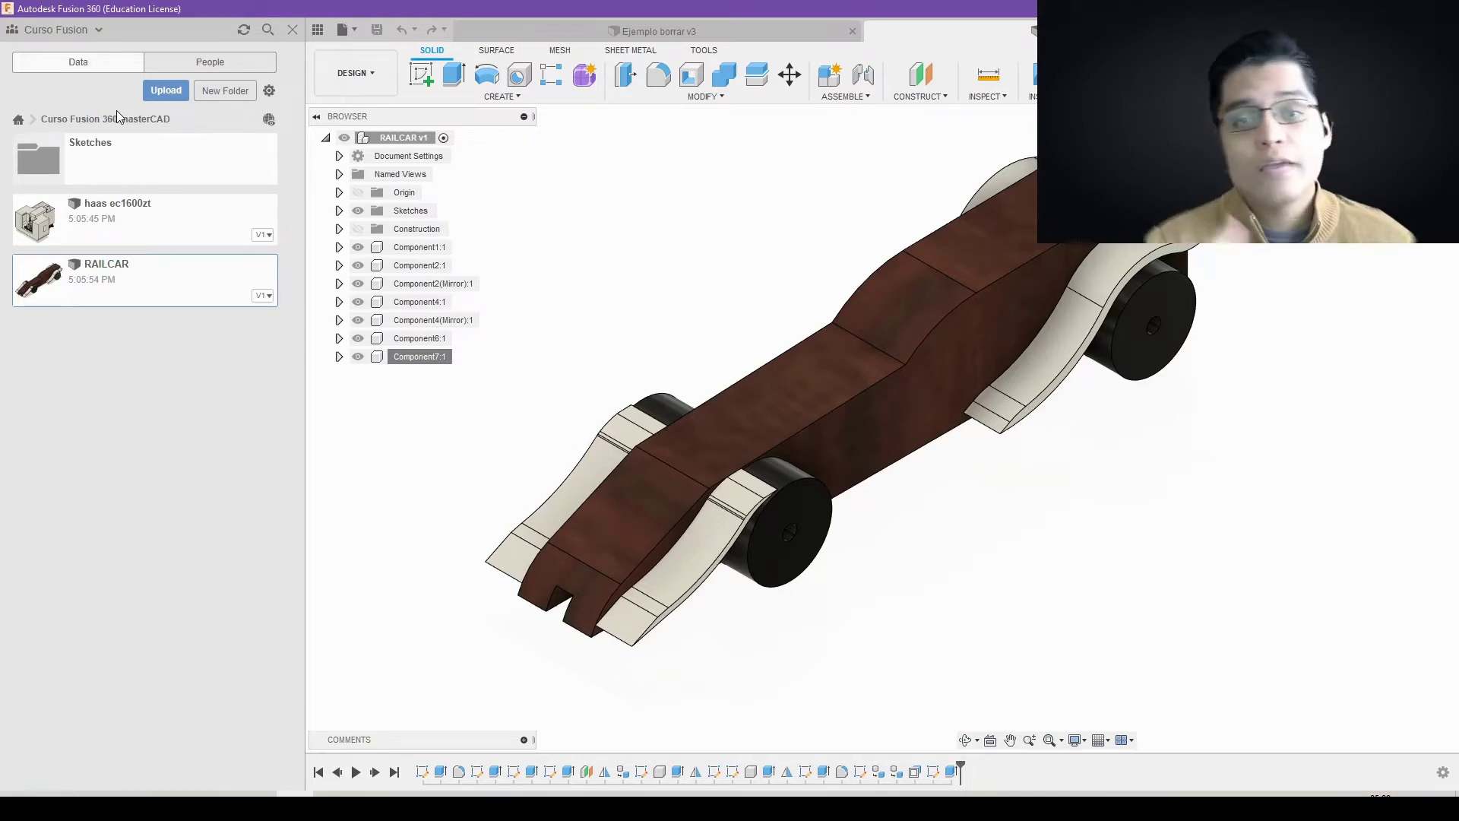
# Step: Turn on RAILCAR's public share link with downloads allowed, no password, and copy the URL
pyautogui.rightClick(162, 290)
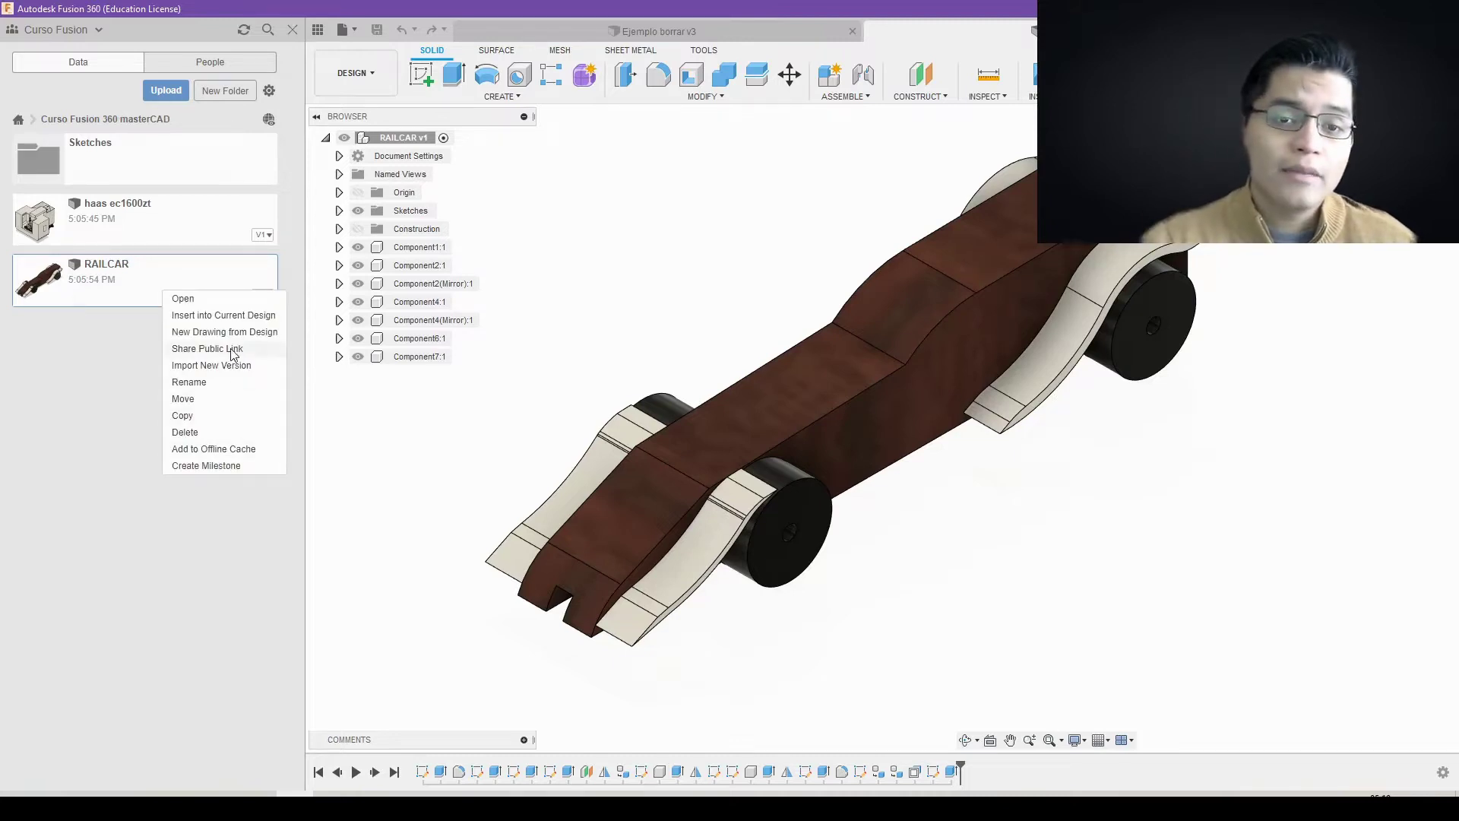
pyautogui.click(234, 354)
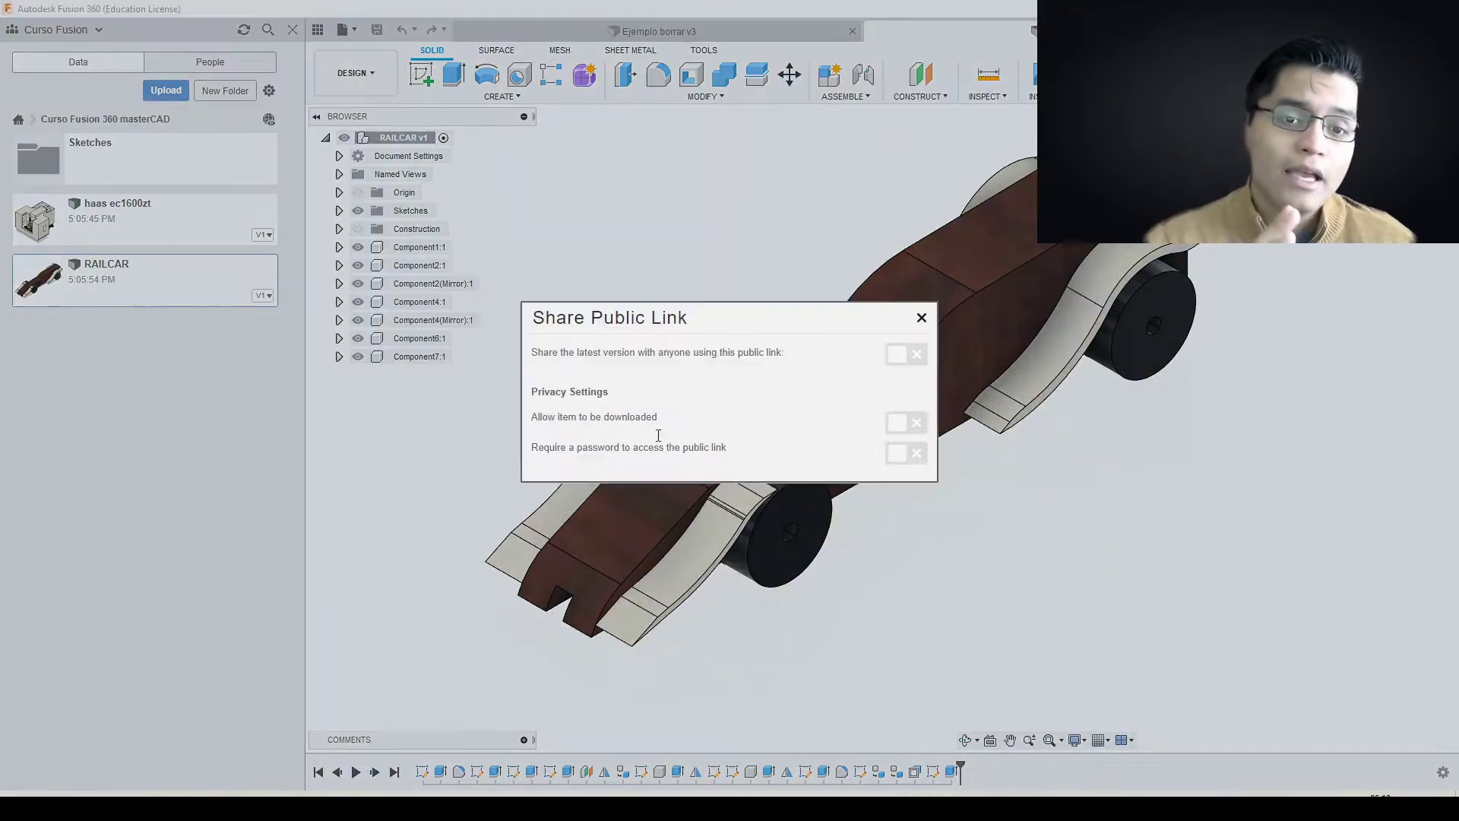
pyautogui.click(906, 354)
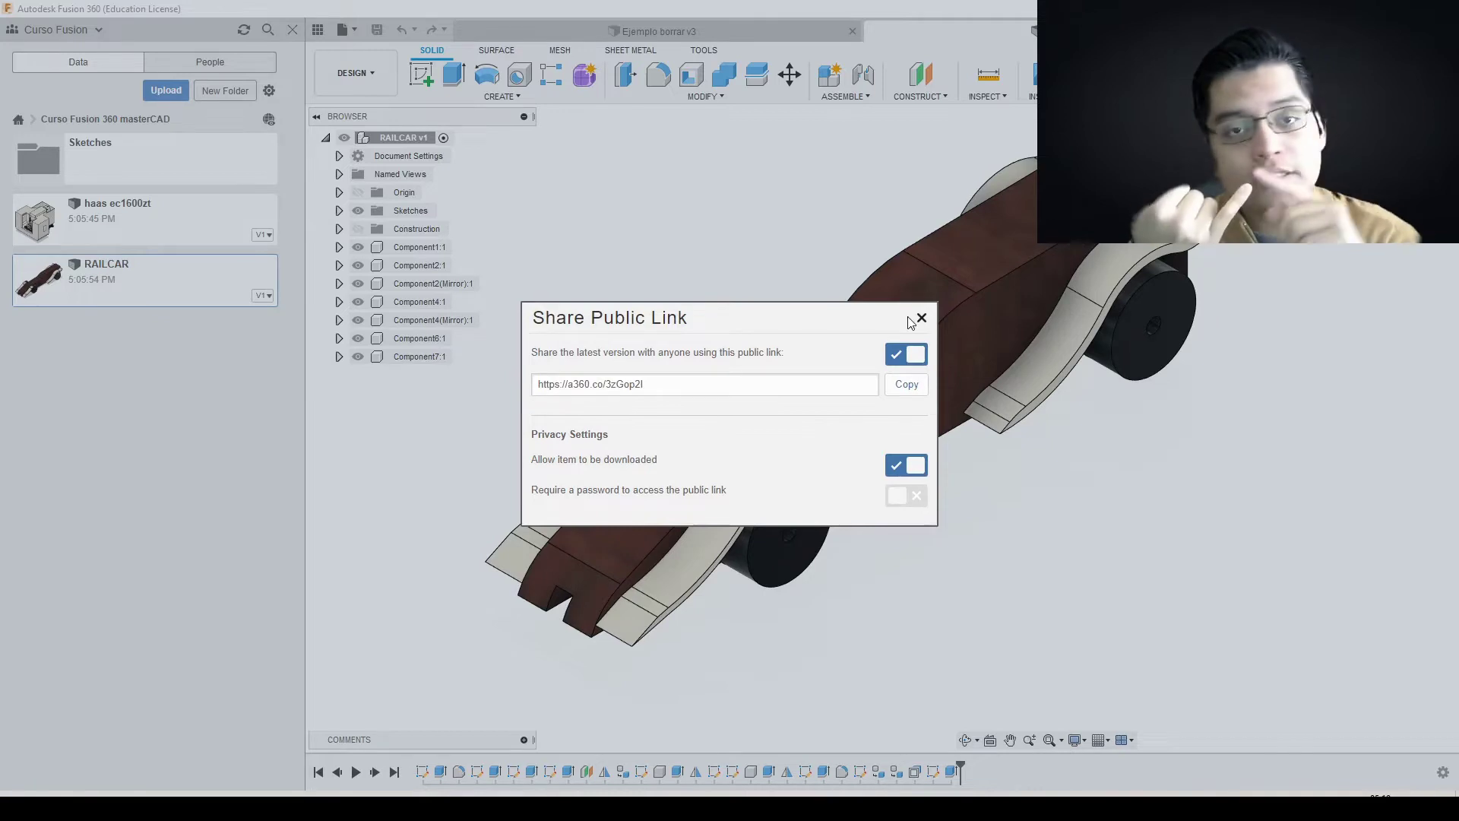
pyautogui.click(906, 496)
pyautogui.click(906, 384)
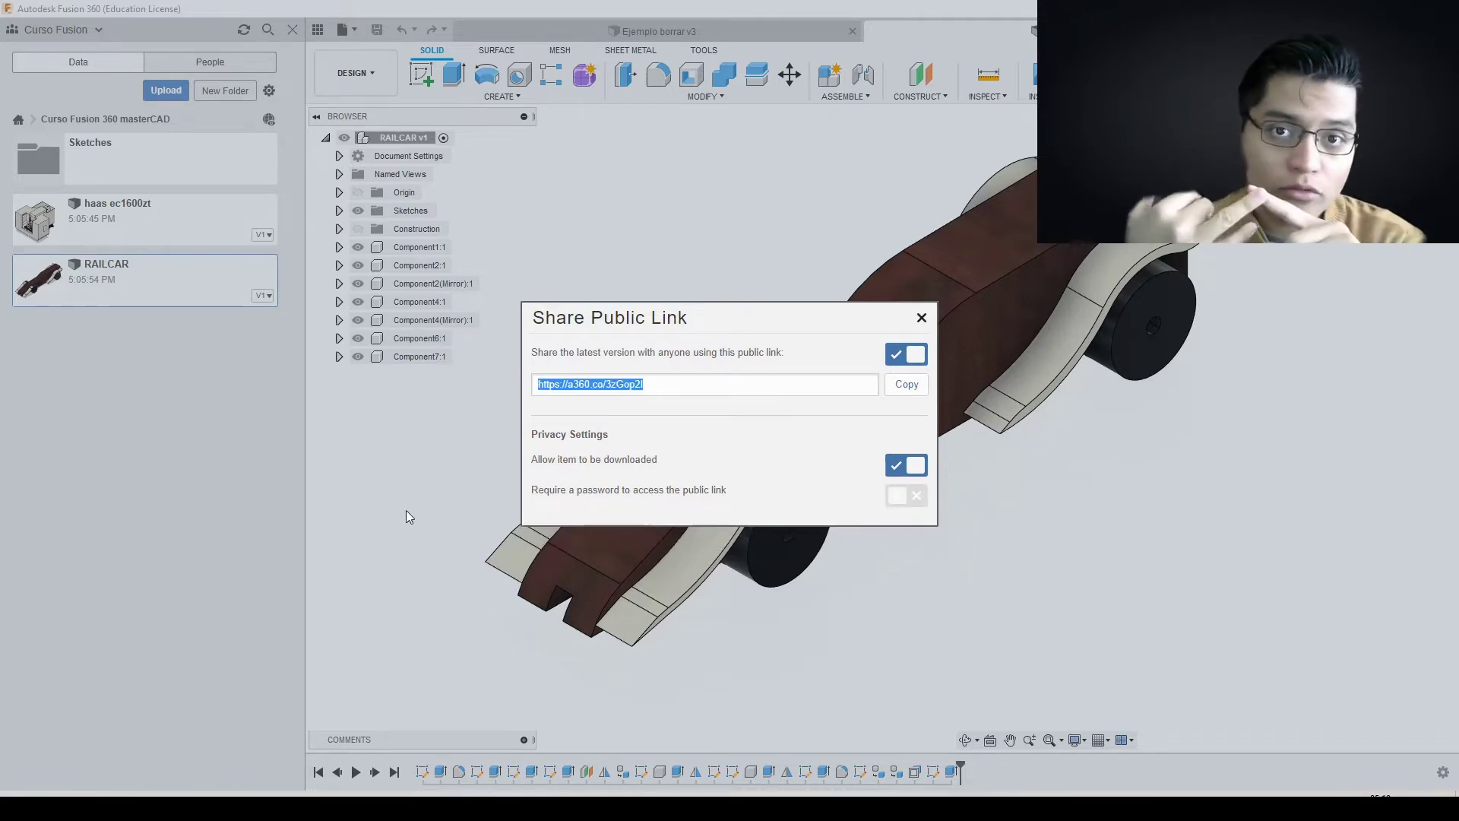
pyautogui.hotkey('ctrl', 'v')
pyautogui.press('Return')
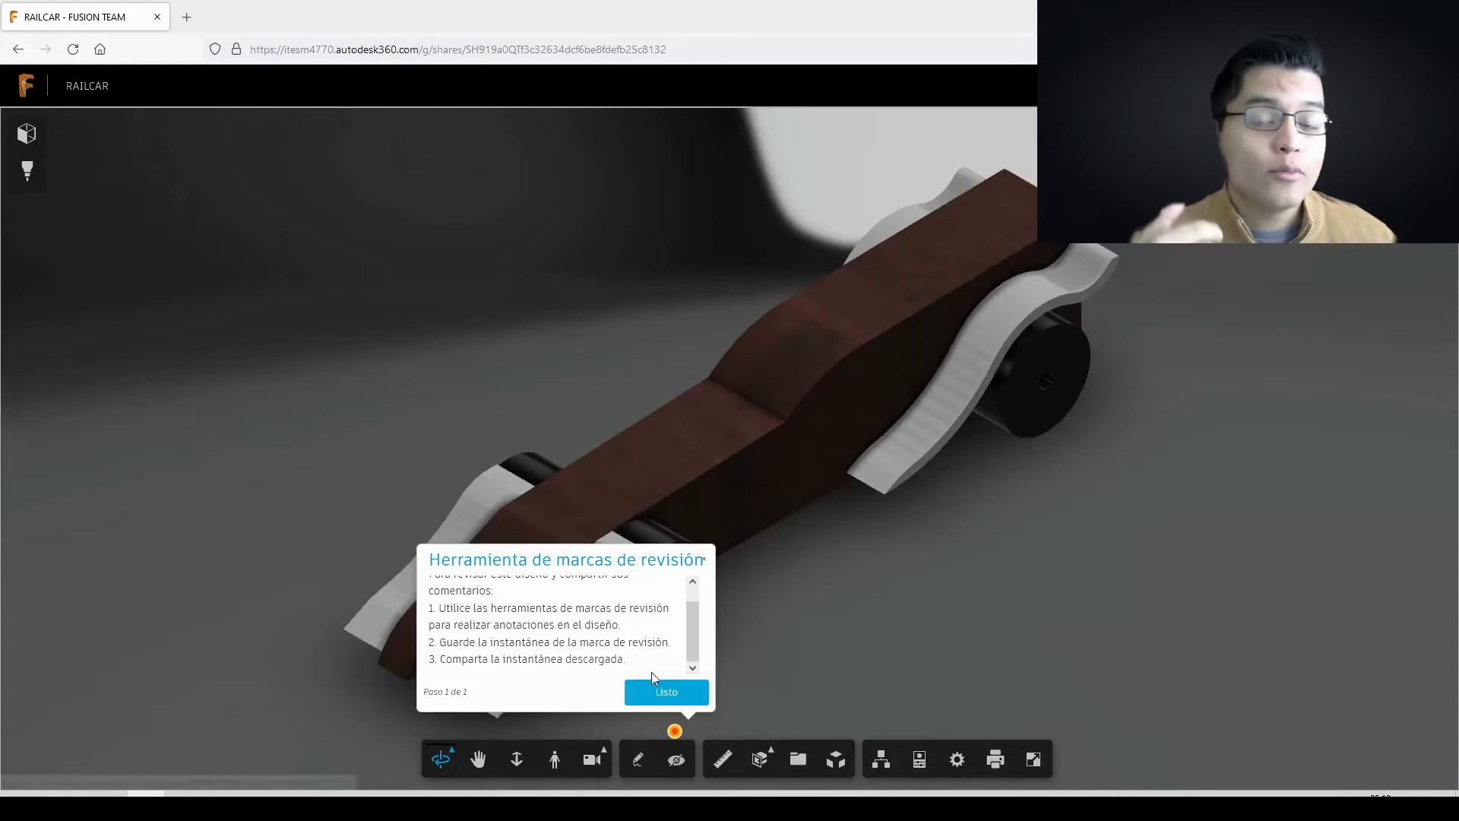
# Step: Orbit the shared RAILCAR to a low side view and try first-person viewing
pyautogui.moveTo(669, 692)
pyautogui.mouseDown()
pyautogui.moveTo(595, 508)
pyautogui.moveTo(791, 667)
pyautogui.moveTo(147, 342)
pyautogui.moveTo(1188, 570)
pyautogui.mouseUp()
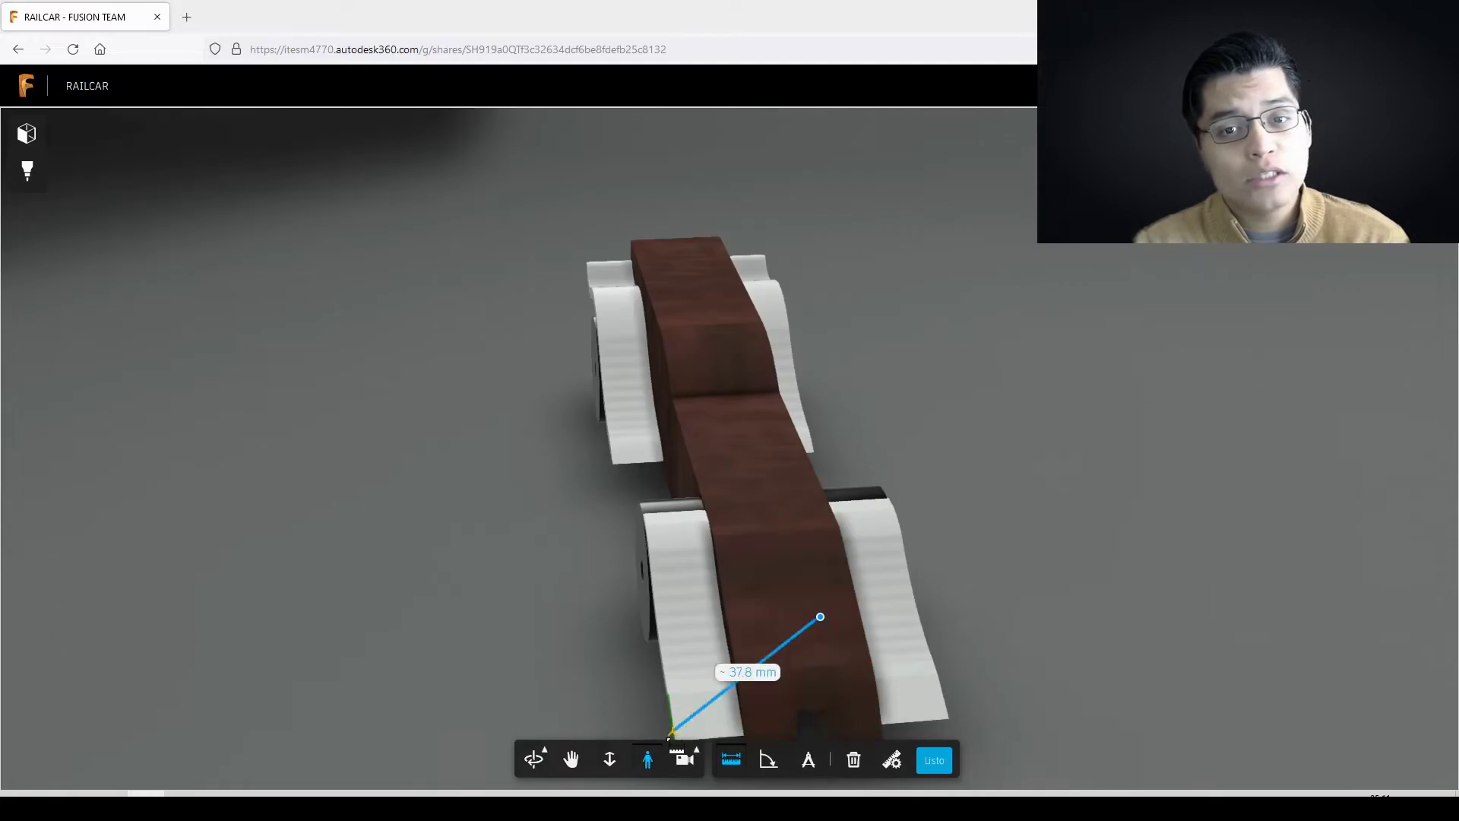
pyautogui.click(650, 758)
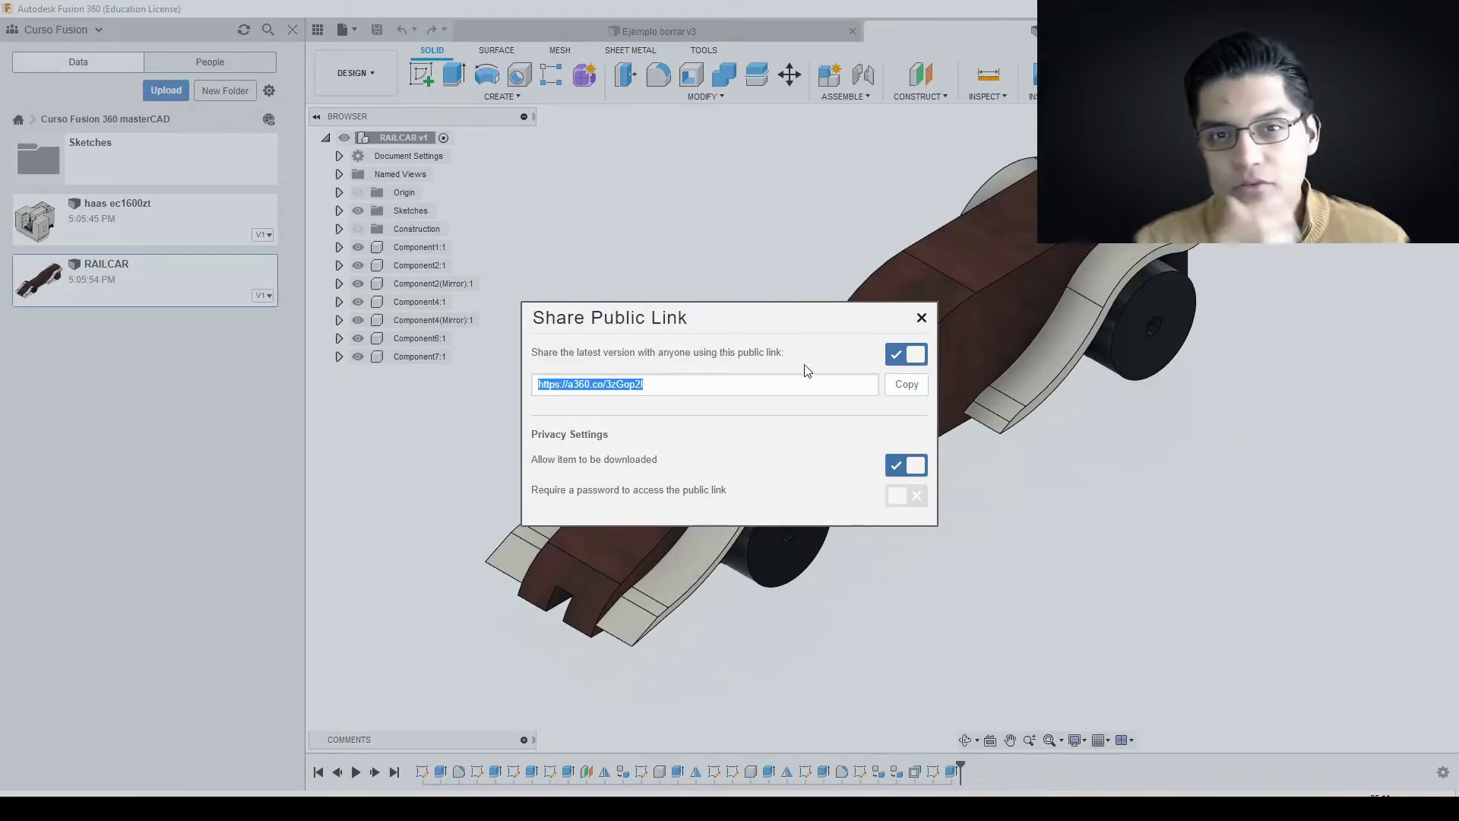
pyautogui.hotkey('alt', 'Tab')
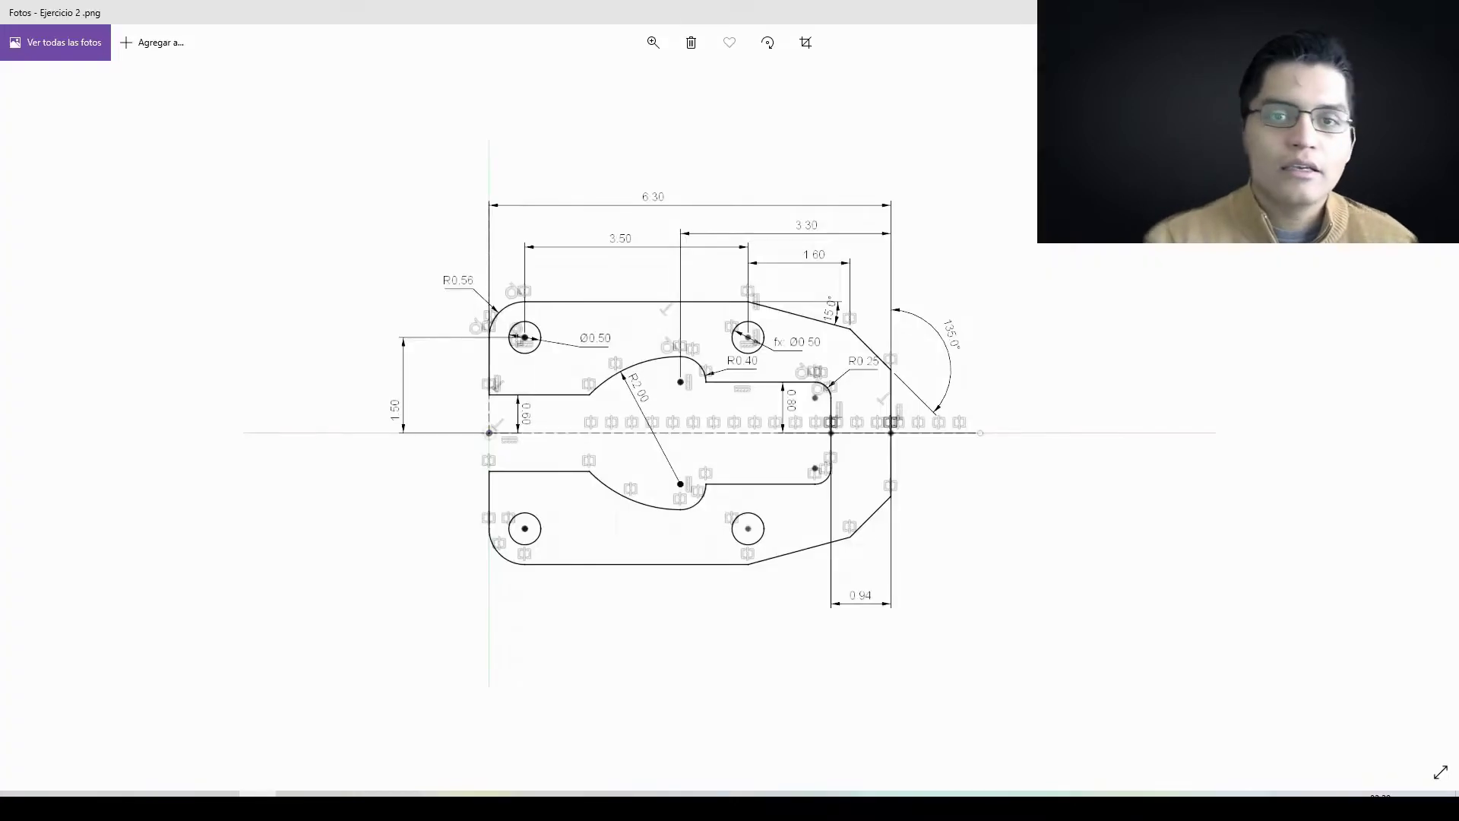
# Step: Zoom into the Ejercicio 2 reference drawing to read its dimensions
pyautogui.keyDown('ctrl'); pyautogui.scroll(2, 696, 319); pyautogui.keyUp('ctrl')
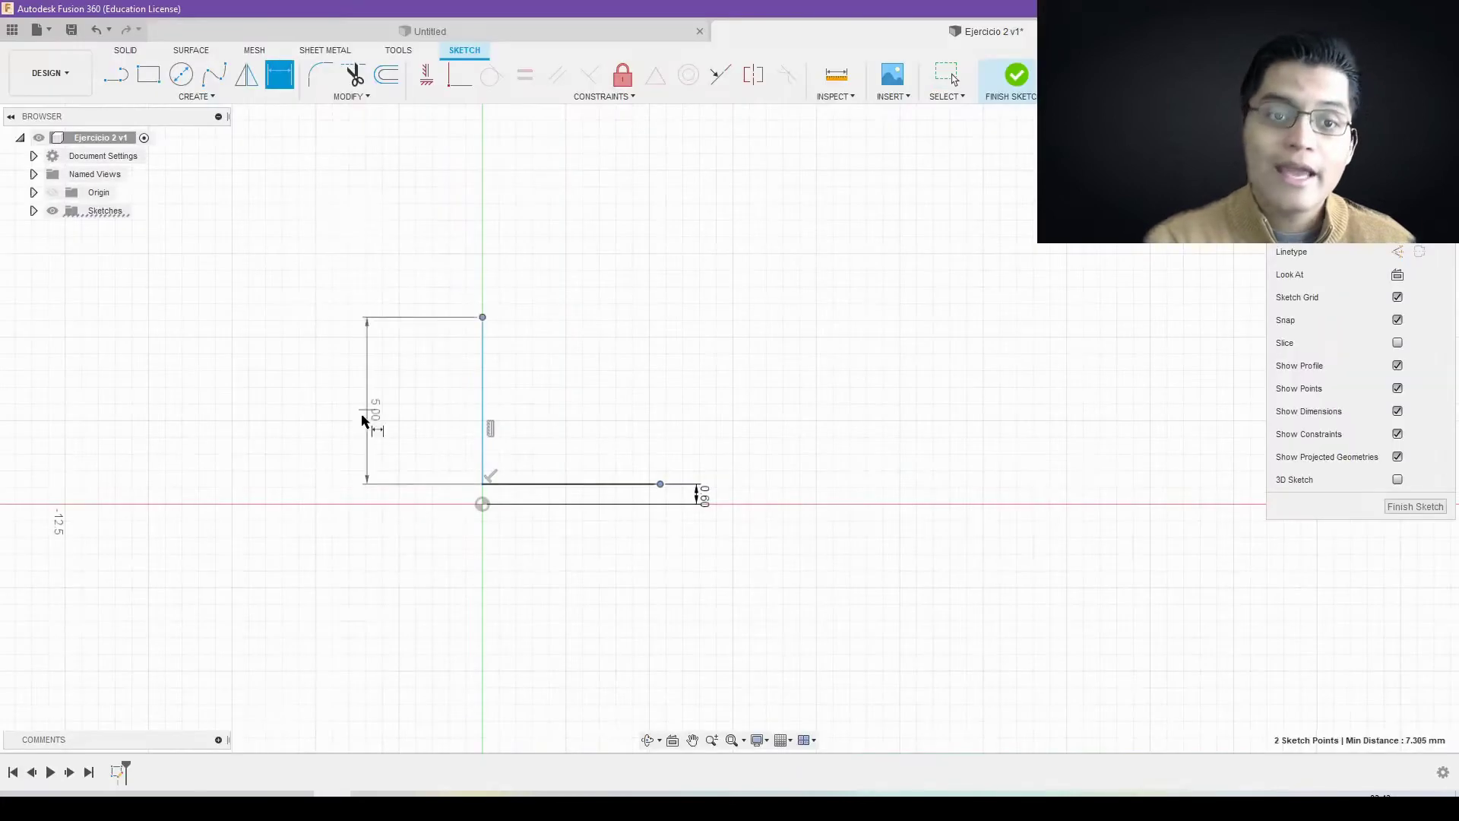
# Step: Draw the upper outline: corner tangent arc, top edge, sloped edge and vertical edge to the baseline
pyautogui.press('s')
pyautogui.click(627, 482)
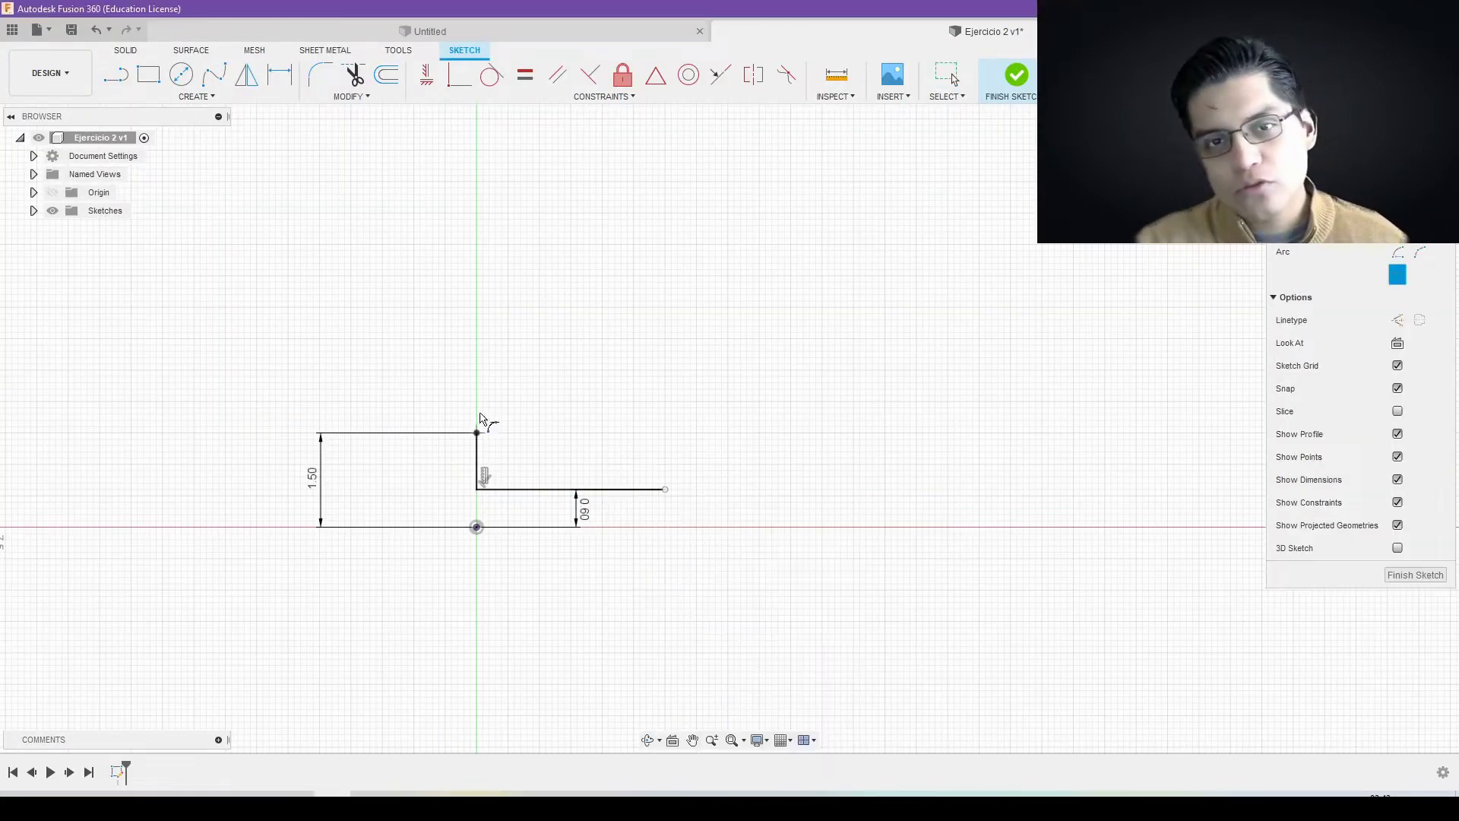
pyautogui.moveTo(477, 433); pyautogui.dragTo(530, 377)
pyautogui.click(756, 376)
pyautogui.moveTo(882, 428); pyautogui.dragTo(837, 400, button='middle')
pyautogui.click(837, 398)
pyautogui.click(903, 448)
pyautogui.click(902, 535)
pyautogui.press('Escape')
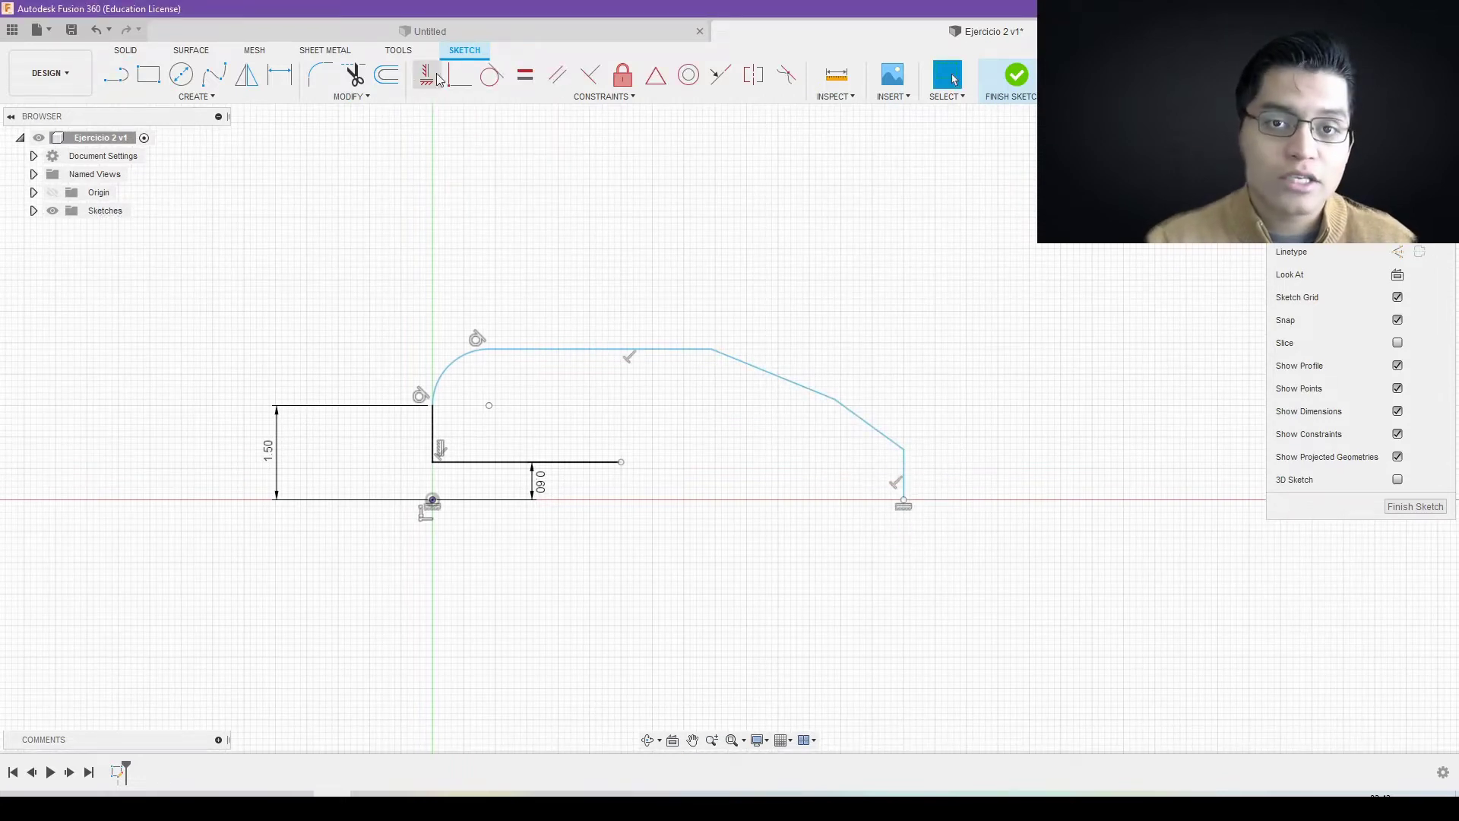
# Step: Dimension the overall width of the profile as 6.30
pyautogui.press('d')
pyautogui.click(433, 426)
pyautogui.click(903, 471)
pyautogui.write('6.30')
pyautogui.press('Return')
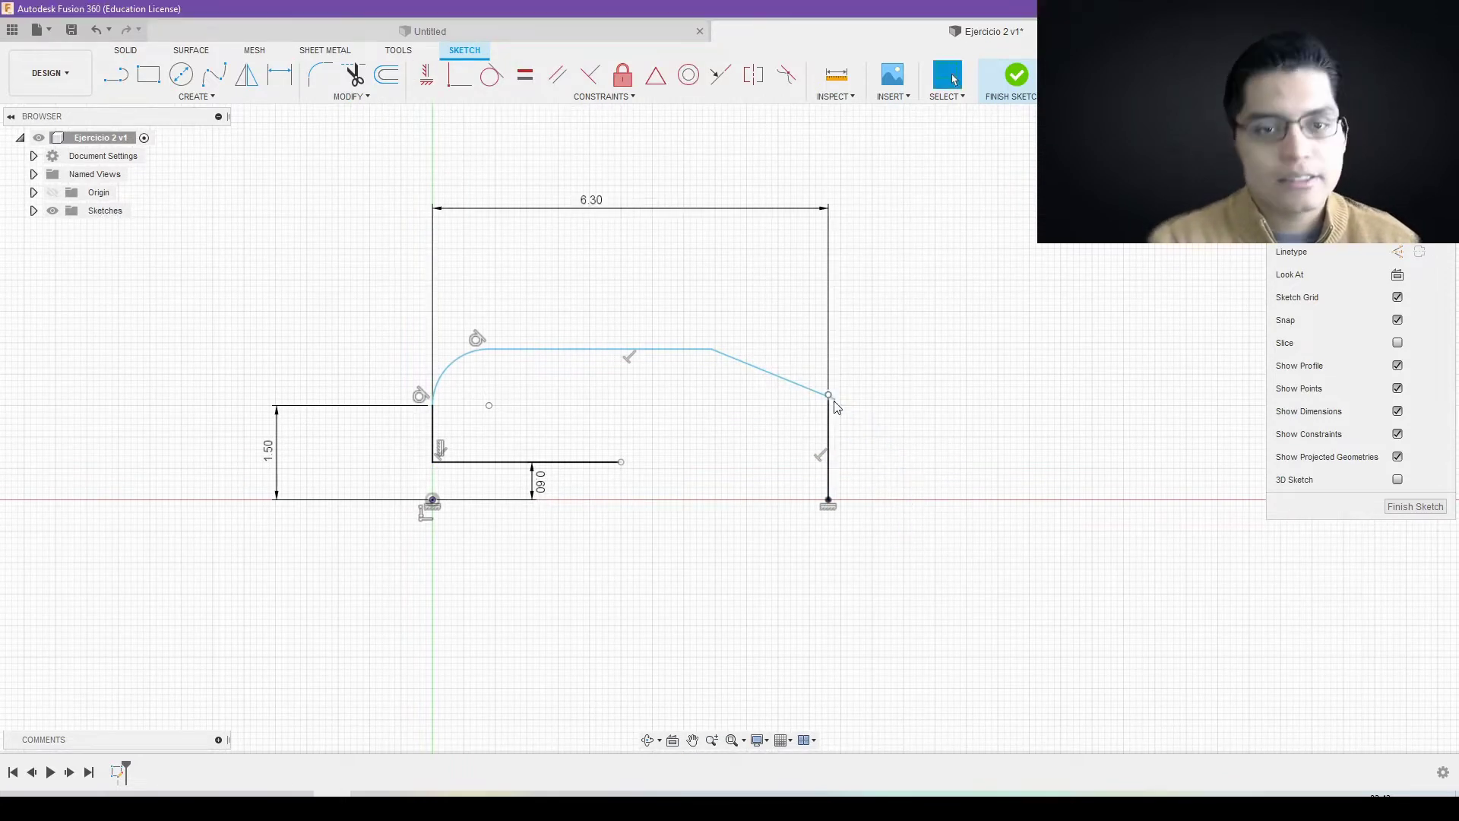
pyautogui.hotkey('alt', 'Tab')
pyautogui.hotkey('alt', 'Tab')
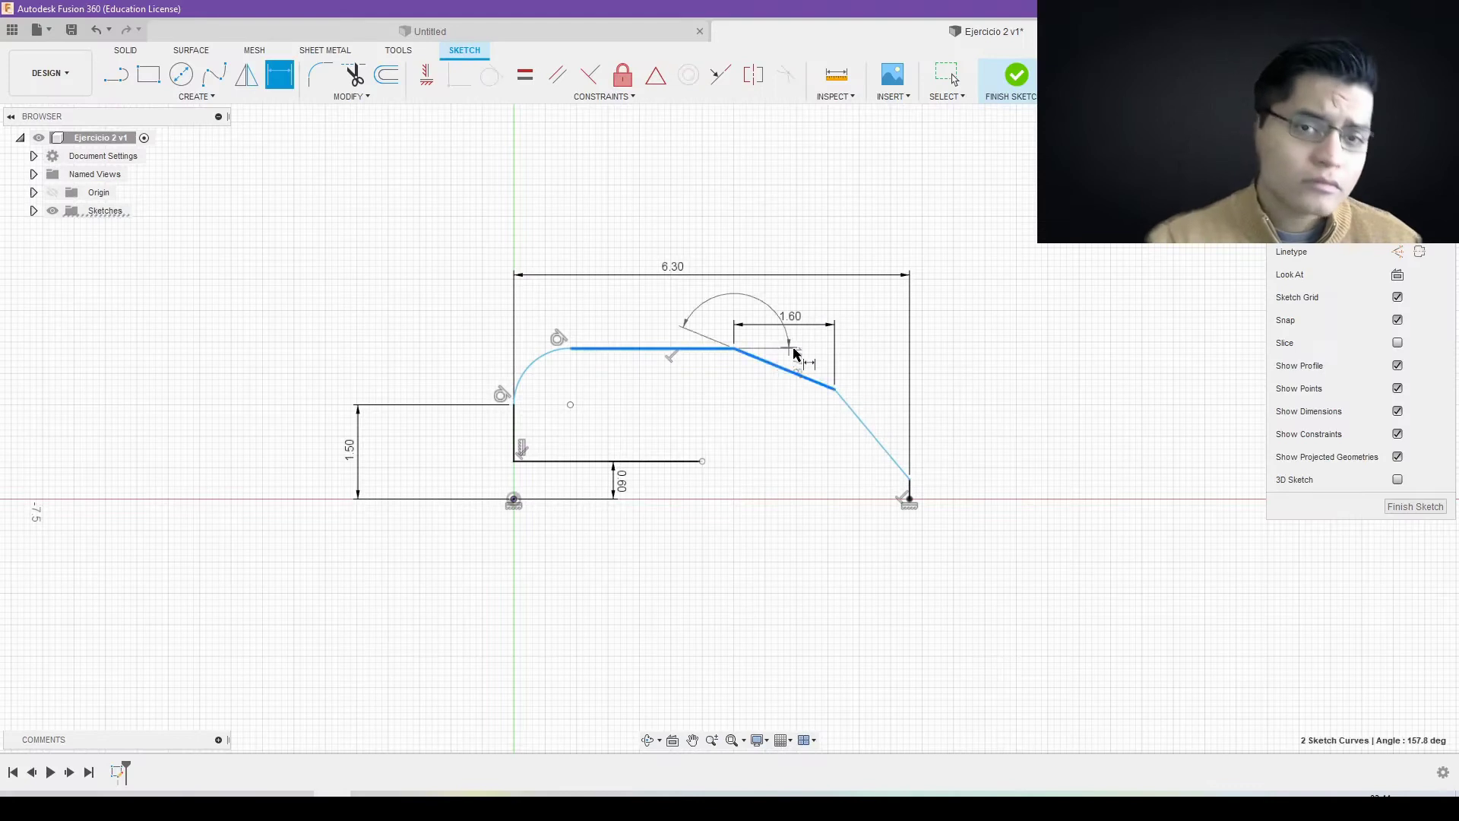
# Step: Add two Ø0.50 holes 3.50 apart, aligned horizontally, beside an R0.56 corner
pyautogui.press('c')
pyautogui.click(583, 396)
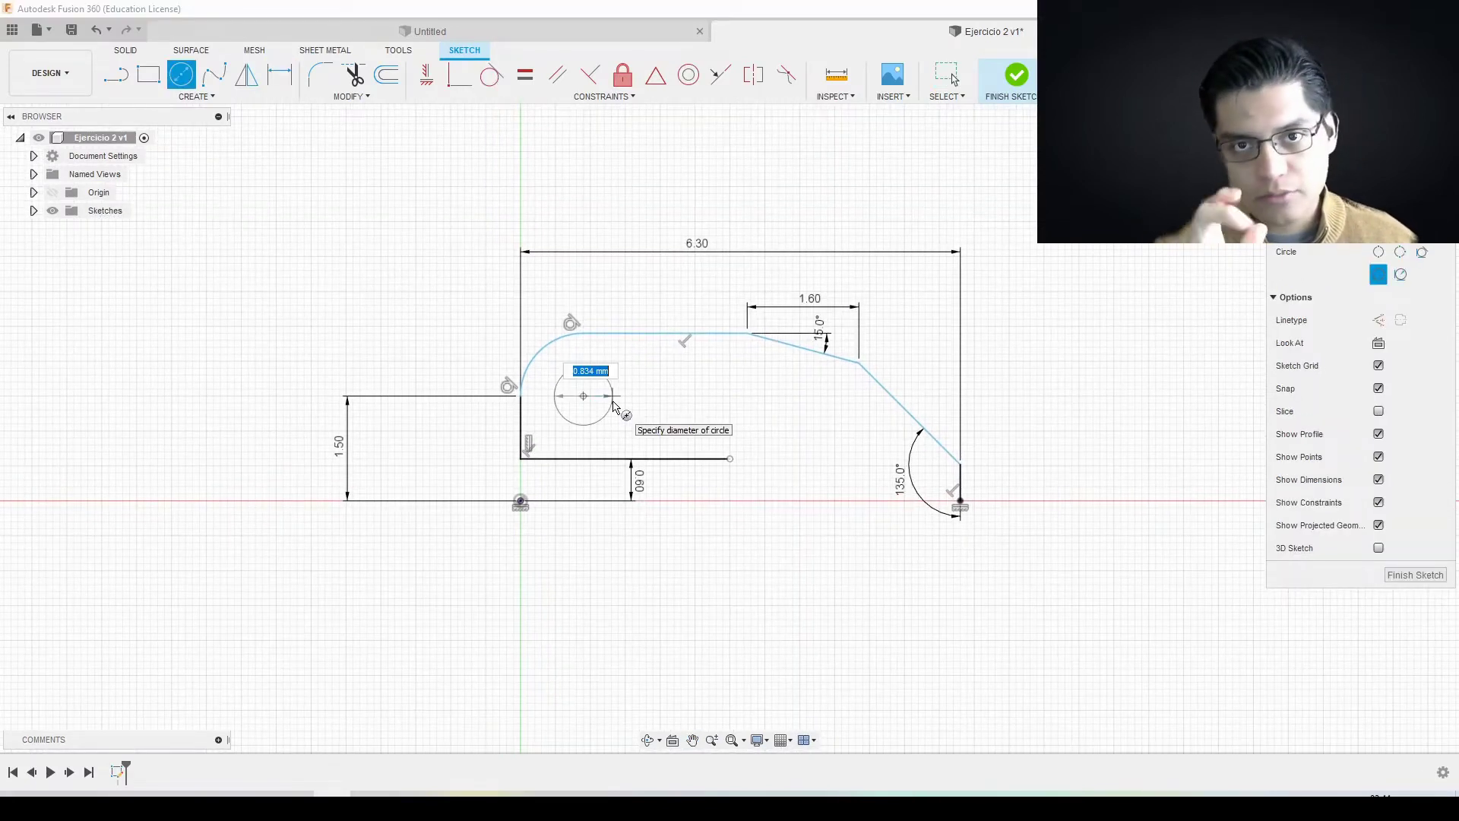
pyautogui.press('Return')
pyautogui.hotkey('alt', 'Tab')
pyautogui.hotkey('alt', 'Tab')
pyautogui.press('d')
pyautogui.click(728, 397)
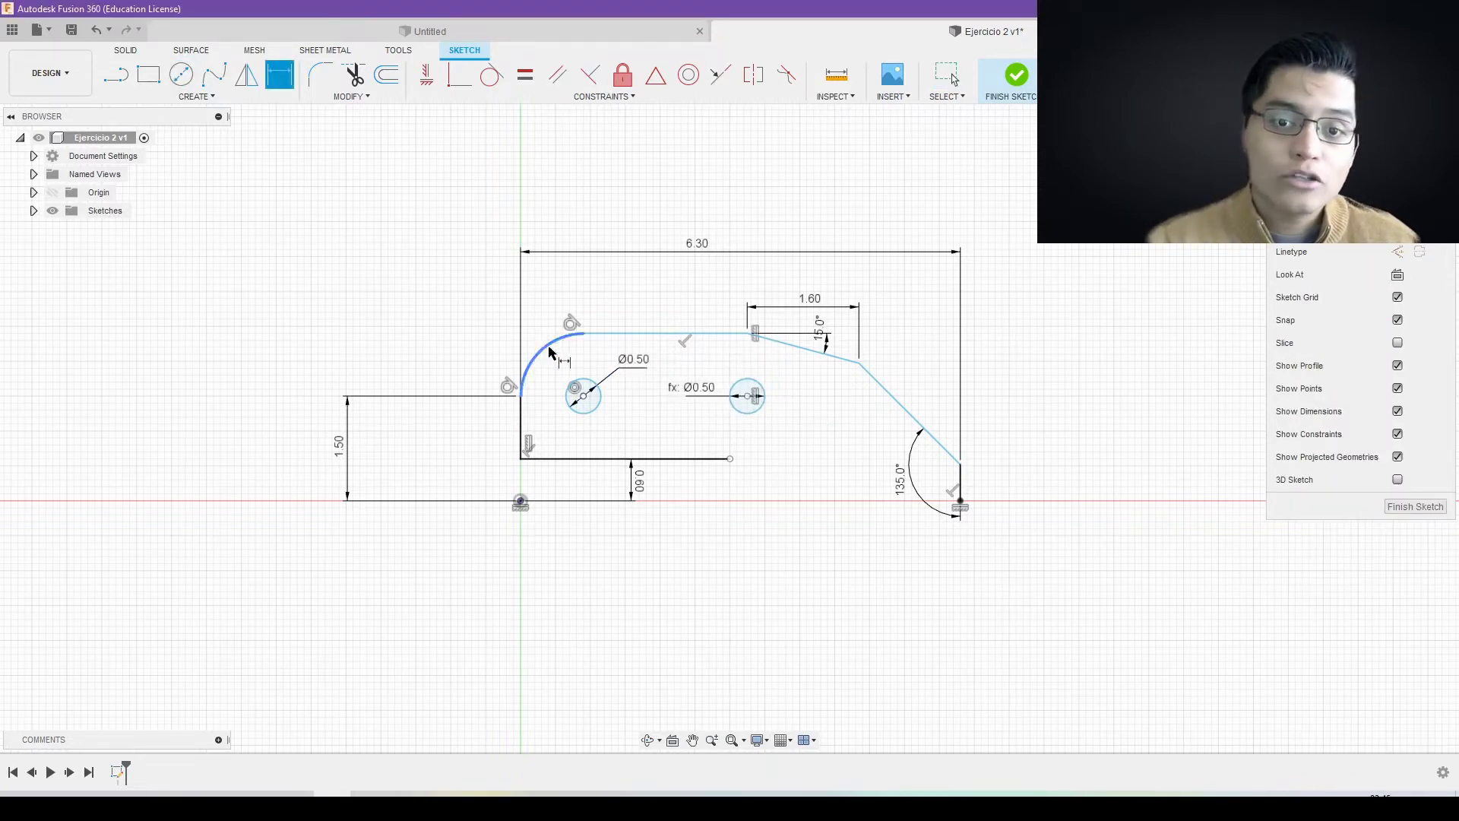
pyautogui.hotkey('alt', 'Tab')
pyautogui.hotkey('alt', 'Tab')
pyautogui.press('Return')
pyautogui.press('Escape')
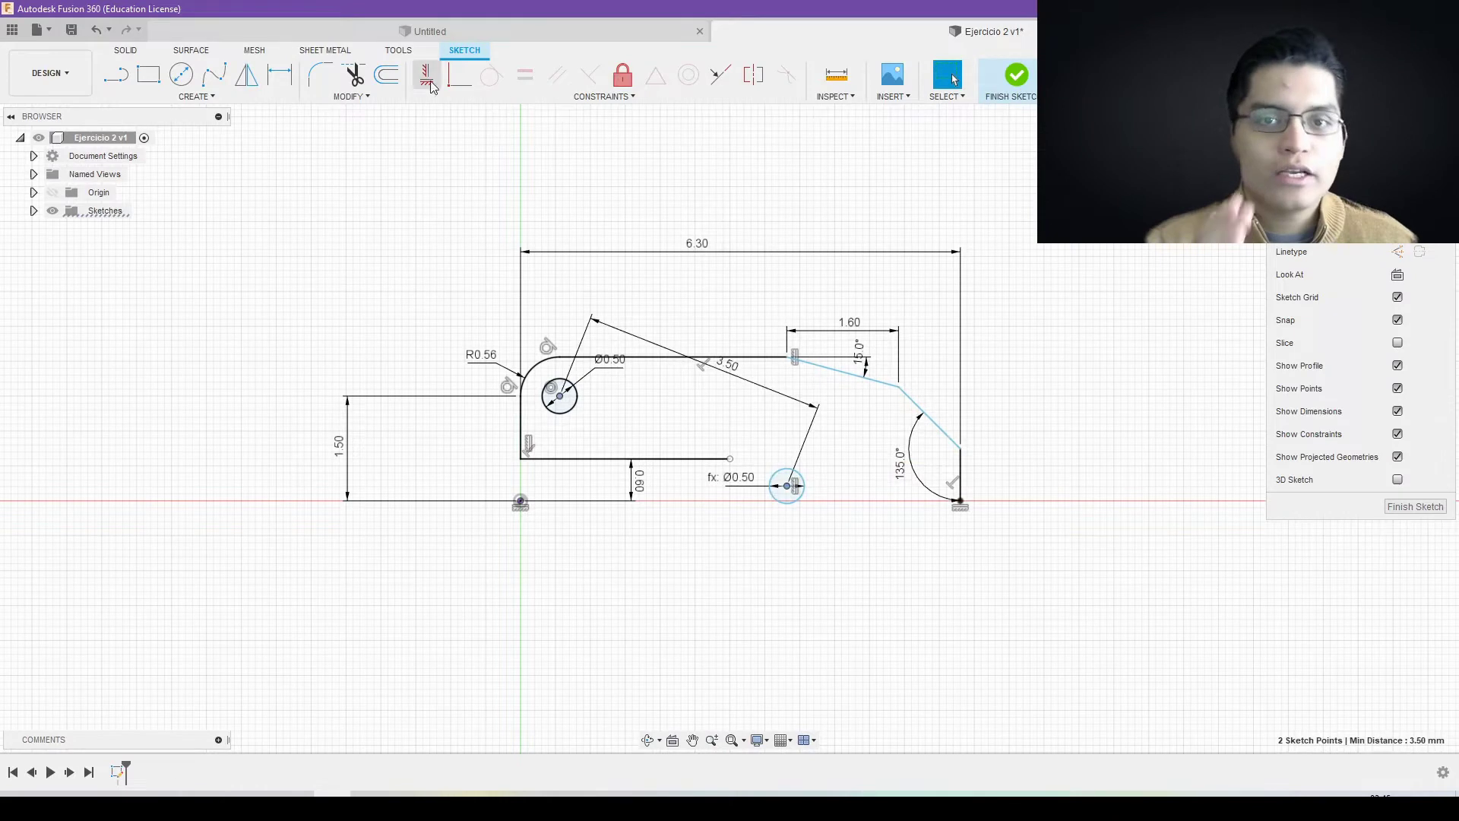
pyautogui.click(430, 85)
# Step: Begin a tangent arc for the lower part of the outline
pyautogui.scroll(2, 787, 504)
pyautogui.write('sarc')
pyautogui.click(832, 553)
pyautogui.rightClick(831, 392)
# Step: Draw the lower arc, a horizontal line, a downward tangent arc and a vertical segment
pyautogui.click(631, 449)
pyautogui.click(752, 439)
pyautogui.press('l')
pyautogui.click(829, 448)
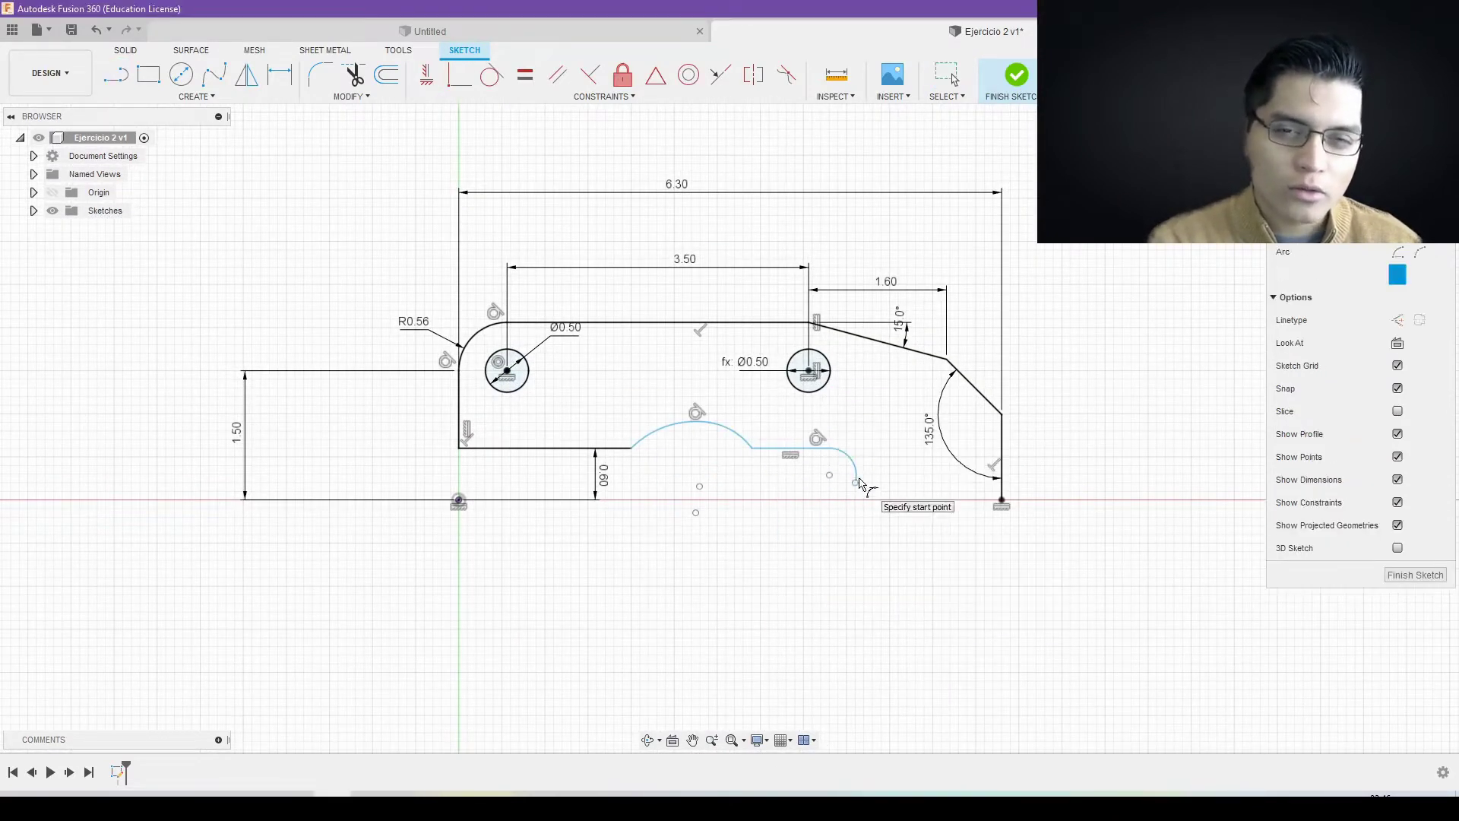
pyautogui.moveTo(828, 448); pyautogui.dragTo(898, 507)
pyautogui.click(898, 585)
# Step: Dimension the lower lines and mirror the profile across the baseline
pyautogui.press('d')
pyautogui.click(798, 435)
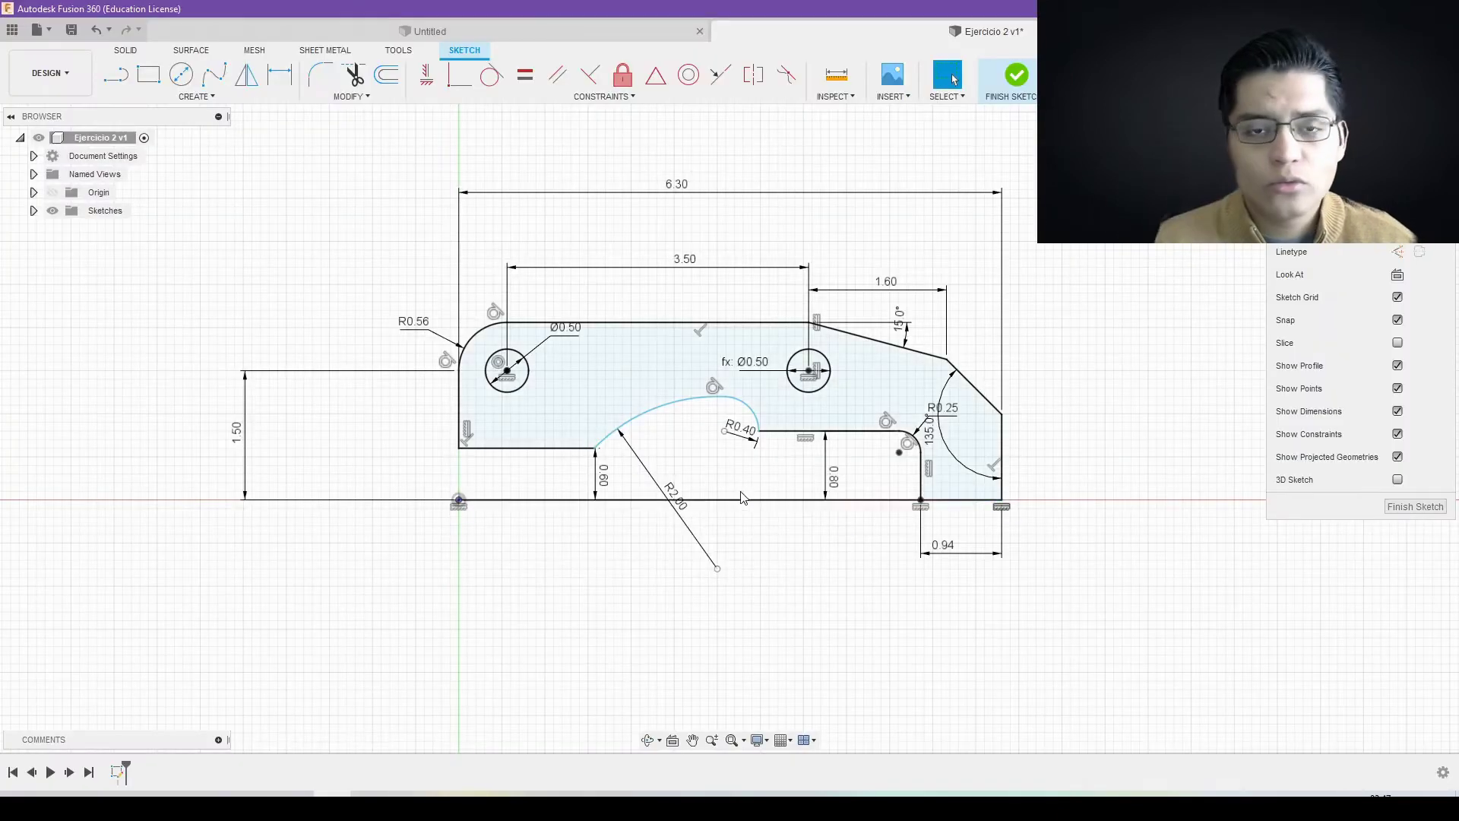
pyautogui.click(1195, 283)
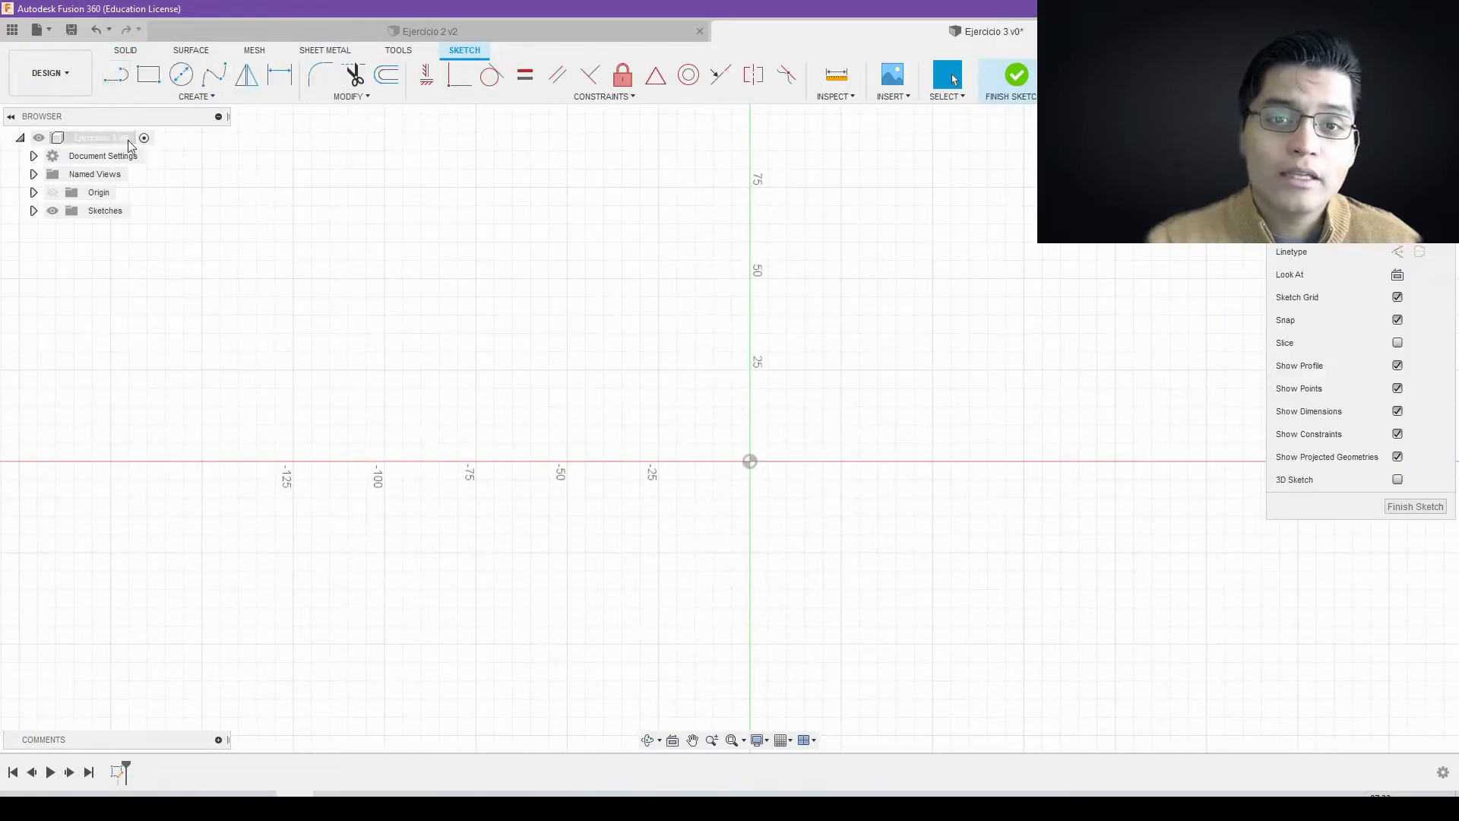
# Step: Draw construction lines from the origin and an R225, 45° arc between them
pyautogui.click(750, 462)
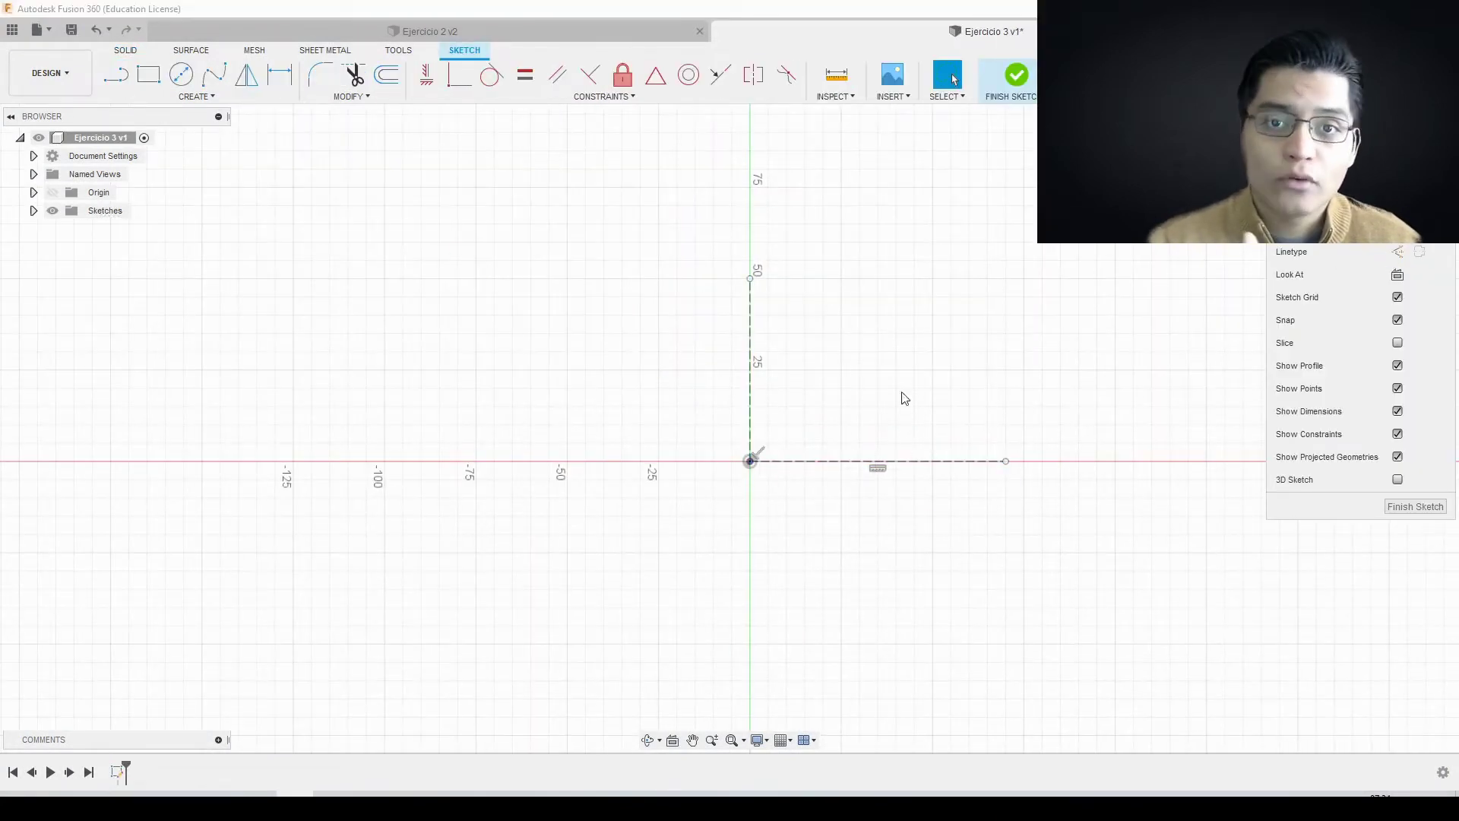
pyautogui.write('sar')
pyautogui.press('Return')
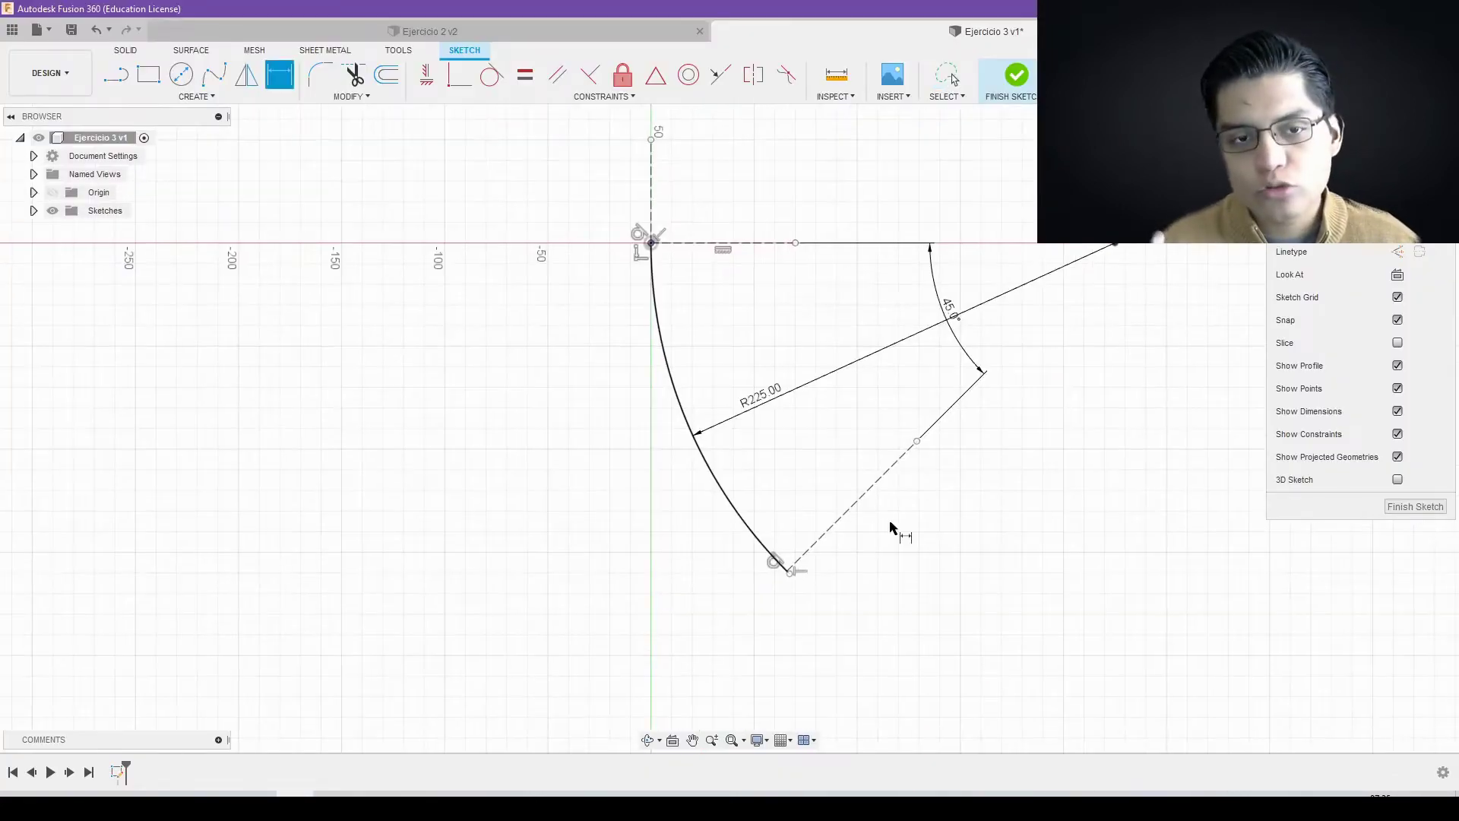
# Step: Start a construction plane along the arc path
pyautogui.click(614, 96)
pyautogui.click(635, 228)
pyautogui.click(678, 365)
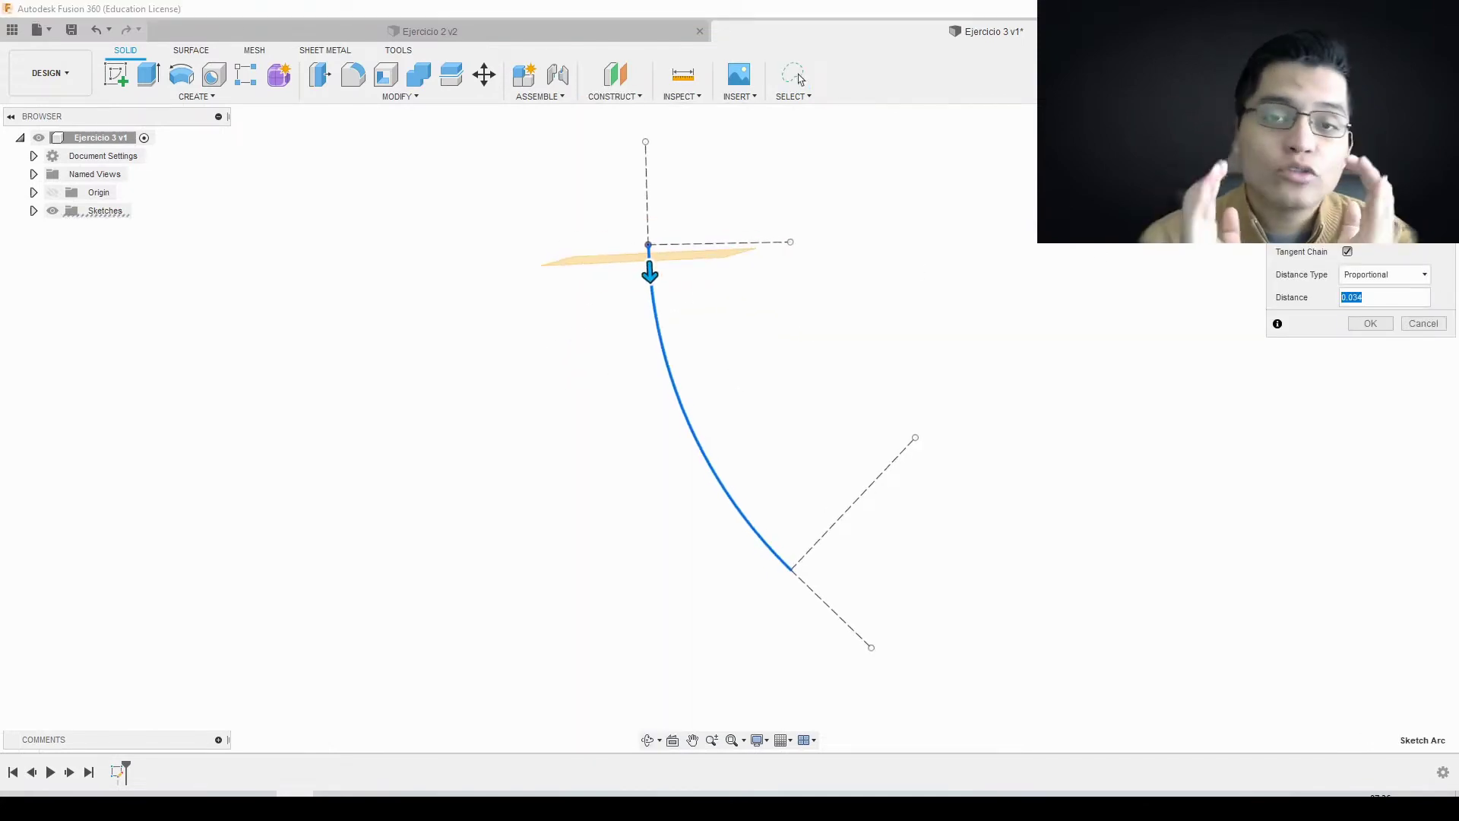
# Step: Create a sketch on the arc-end plane and start a circle centred on the origin
pyautogui.keyDown('shift'); pyautogui.moveTo(740, 240); pyautogui.dragTo(716, 238, button='middle'); pyautogui.keyUp('shift')
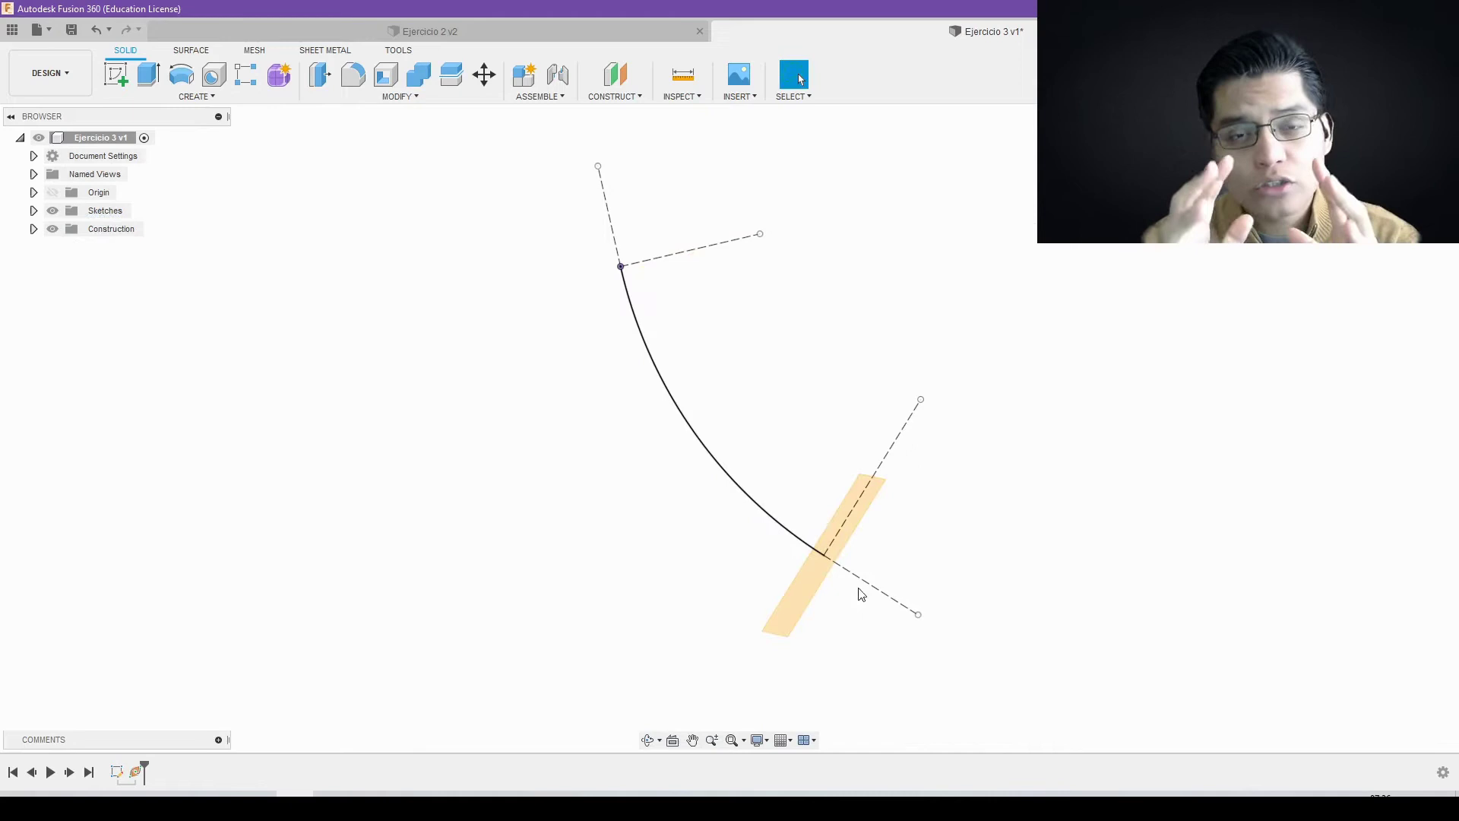
pyautogui.click(532, 280)
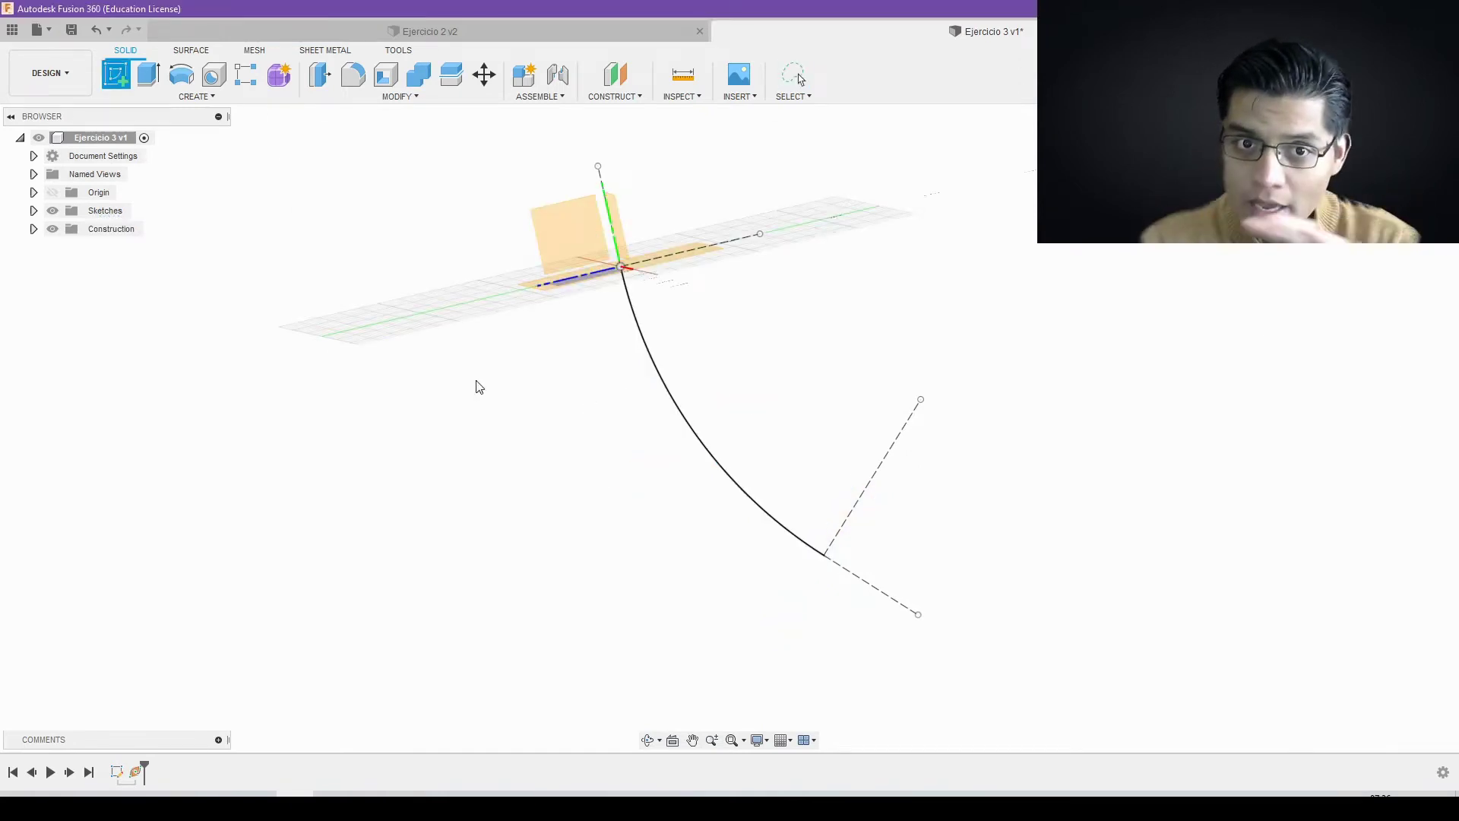
pyautogui.hotkey('alt', 'Tab')
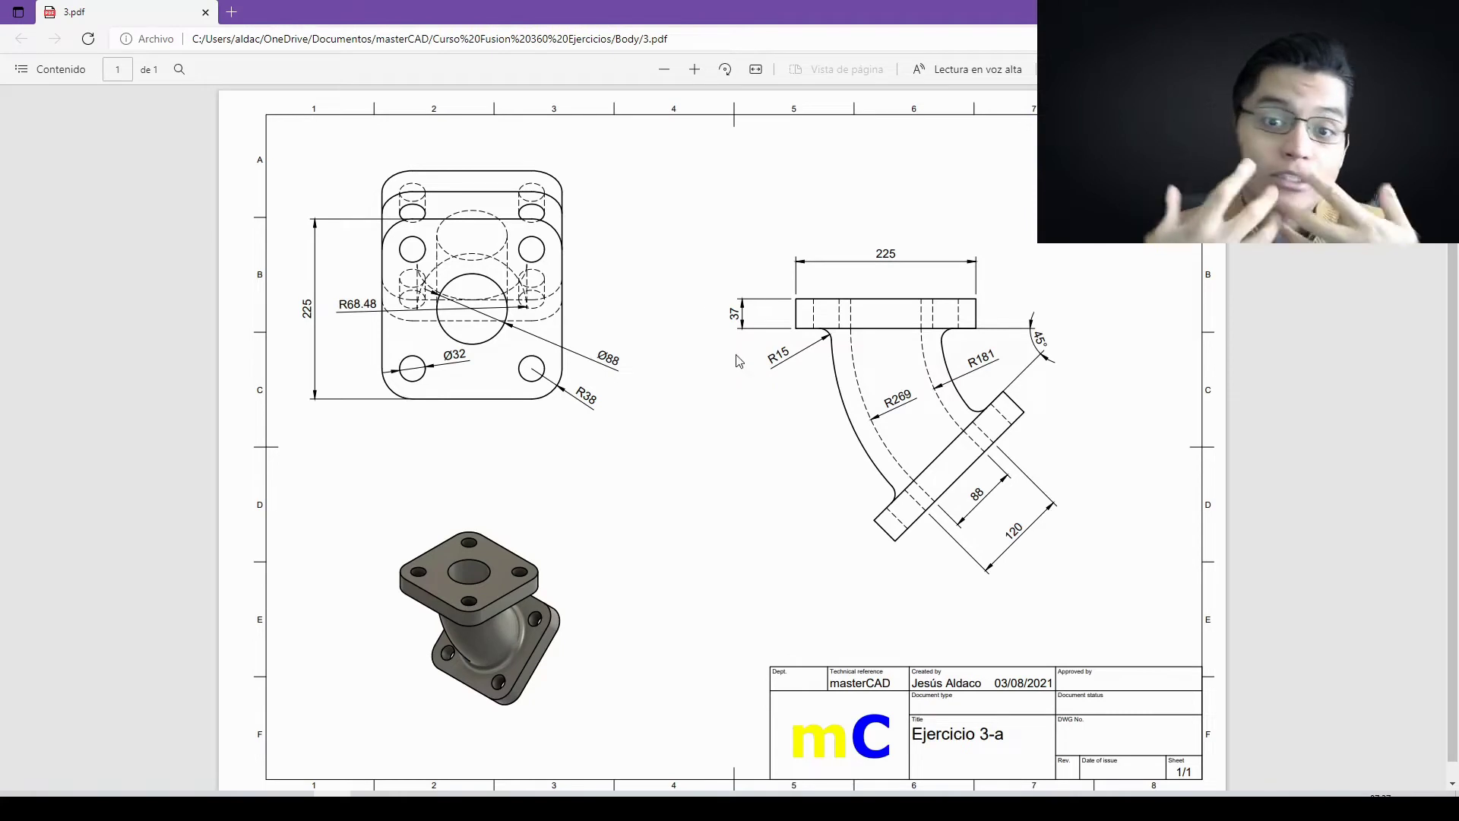
pyautogui.hotkey('alt', 'Tab')
pyautogui.press('c')
pyautogui.click(696, 437)
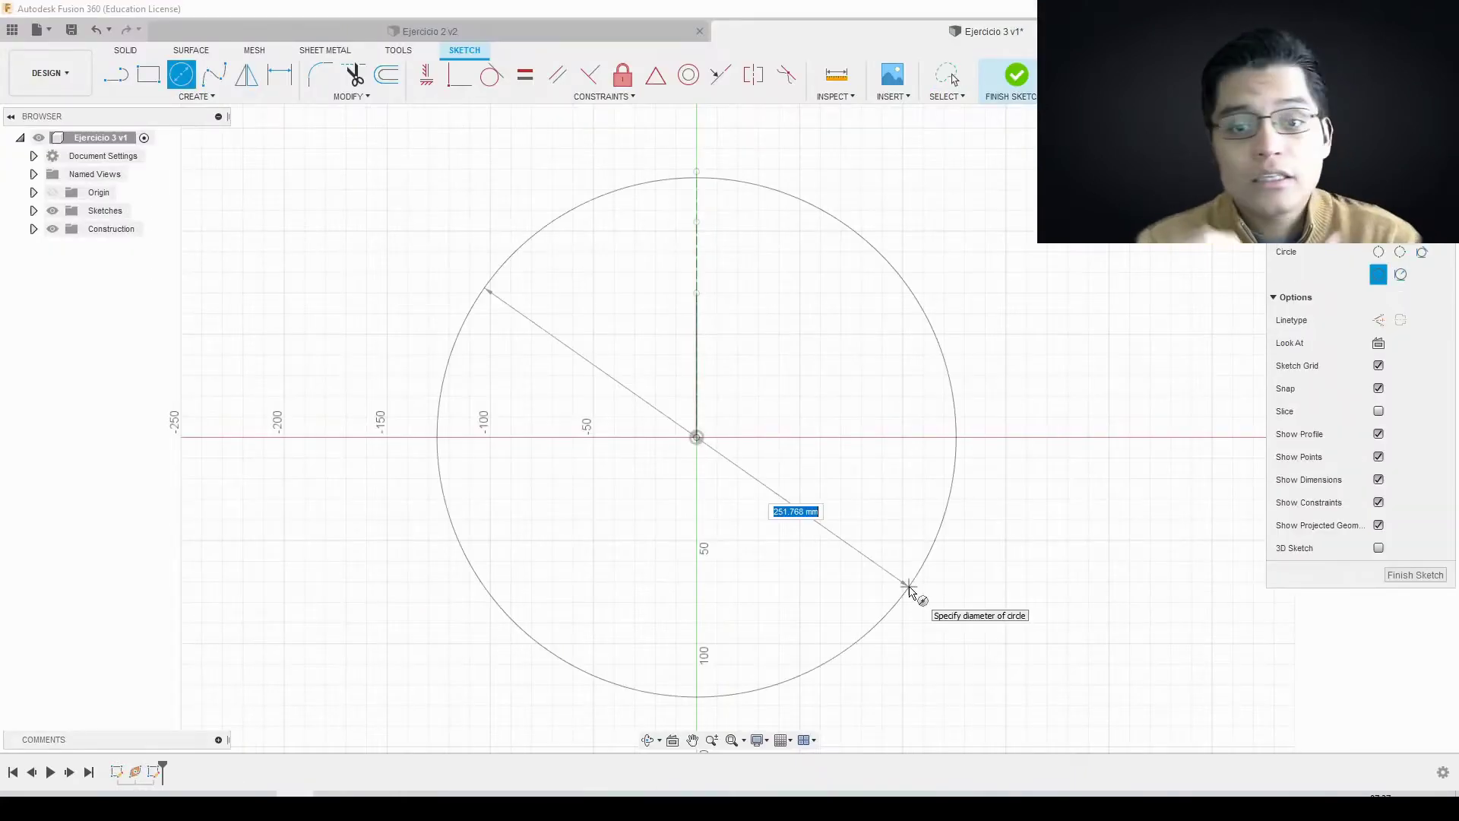
# Step: Check the Ejercicio 3-a drawing for the tube and 225 mm R38 flange dimensions
pyautogui.hotkey('alt', 'Tab')
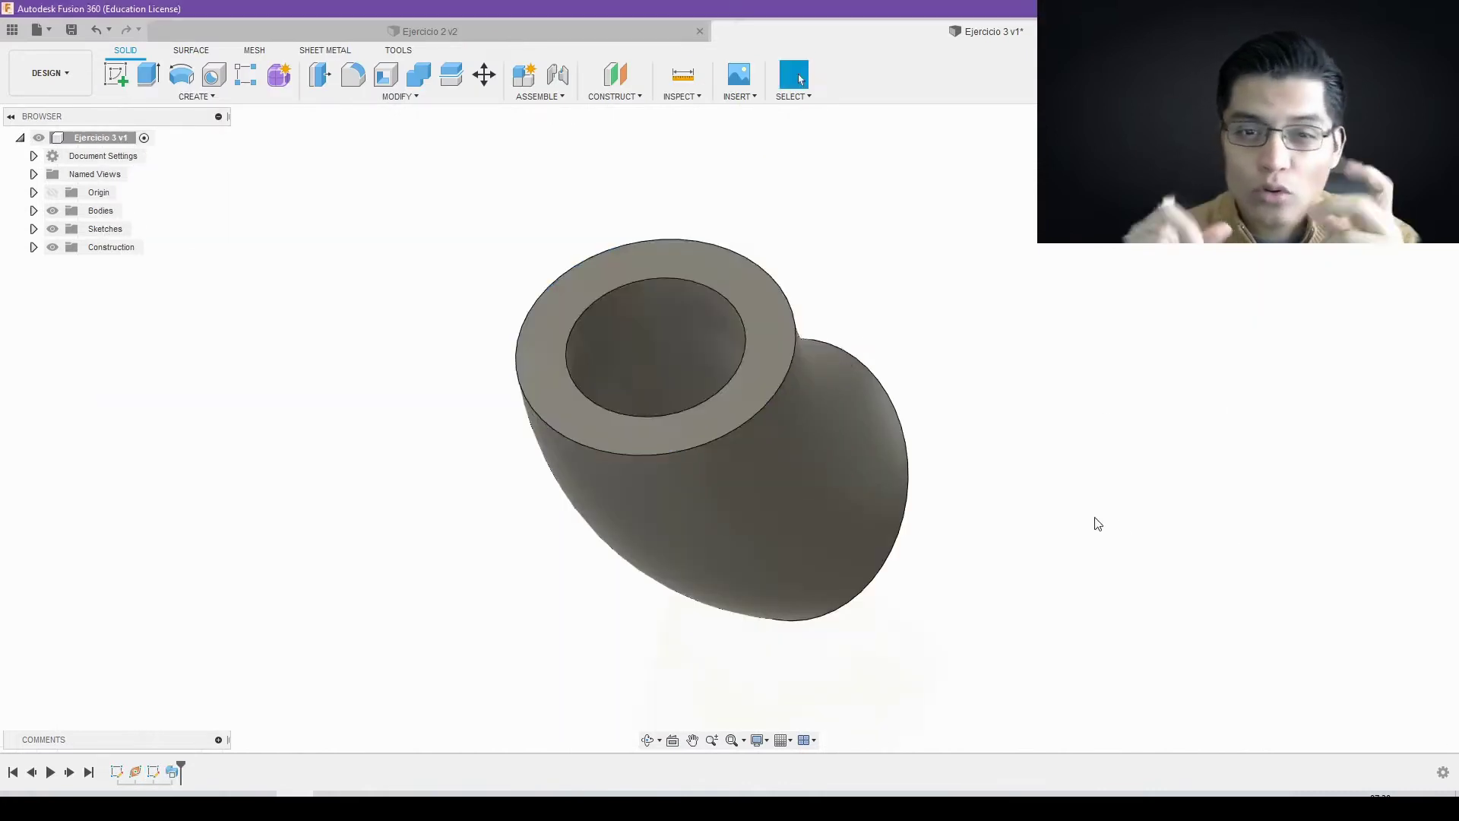
pyautogui.hotkey('alt', 'Tab')
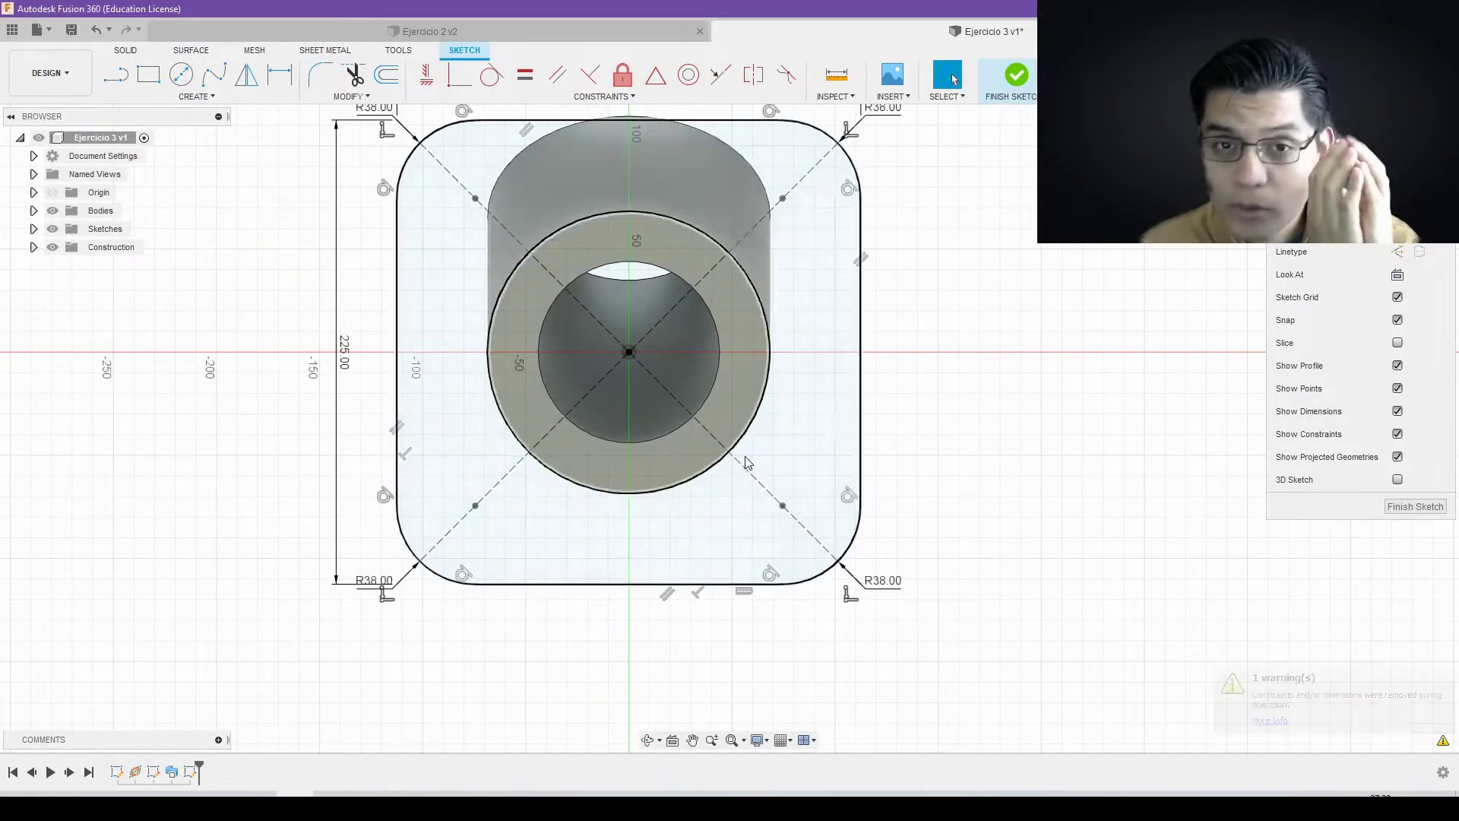
# Step: Back in Fusion 360, project the inner circle edge for the other flange's sketch
pyautogui.hotkey('alt', 'Tab')
pyautogui.hotkey('alt', 'Tab')
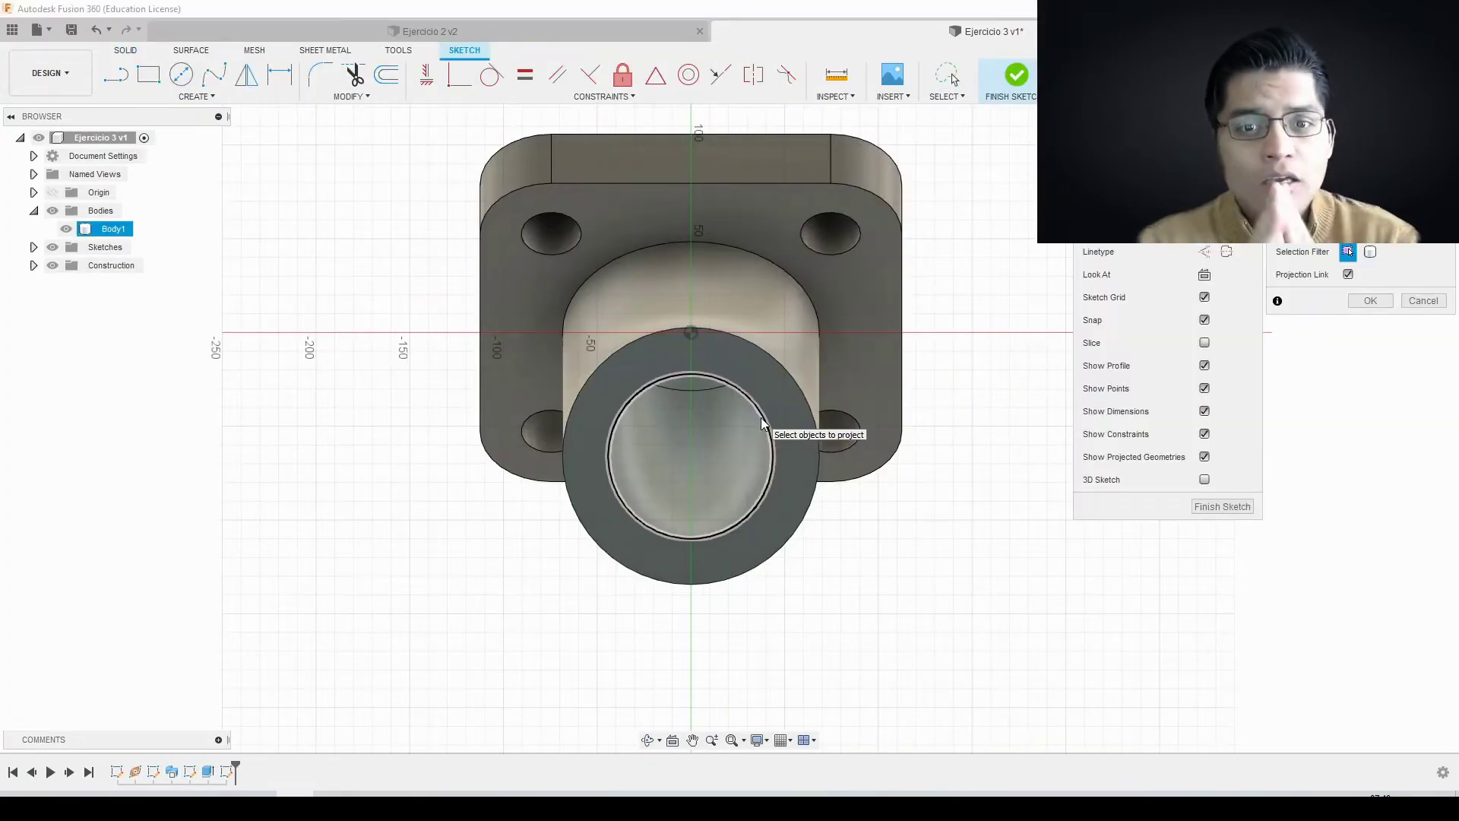
pyautogui.click(762, 423)
pyautogui.press('Return')
pyautogui.press('s')
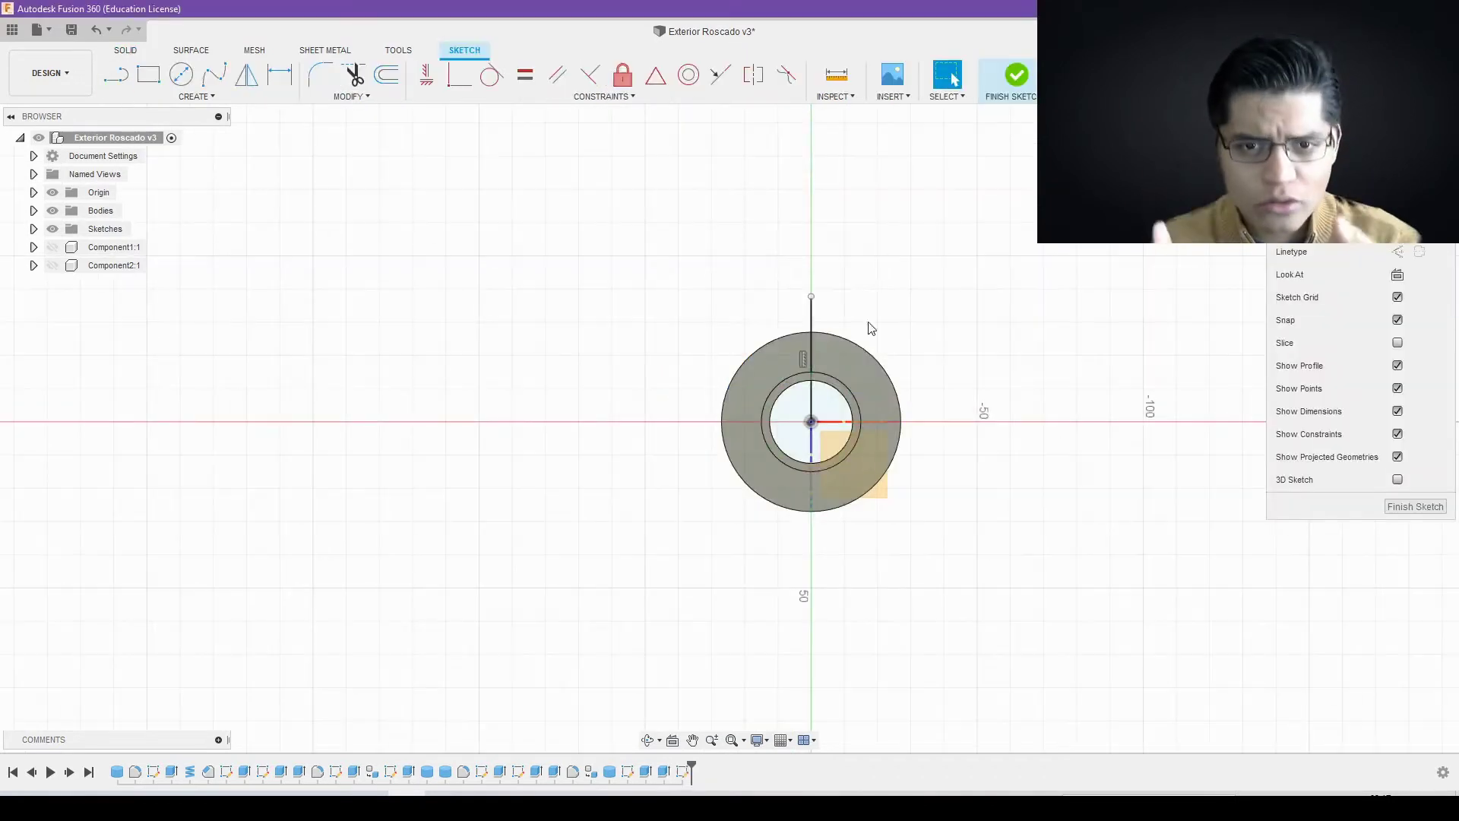
# Step: Sketch a 4 mm circle and a 30° tooth line mirrored across the vertical axis
pyautogui.press('c')
pyautogui.scroll(5, 837, 365)
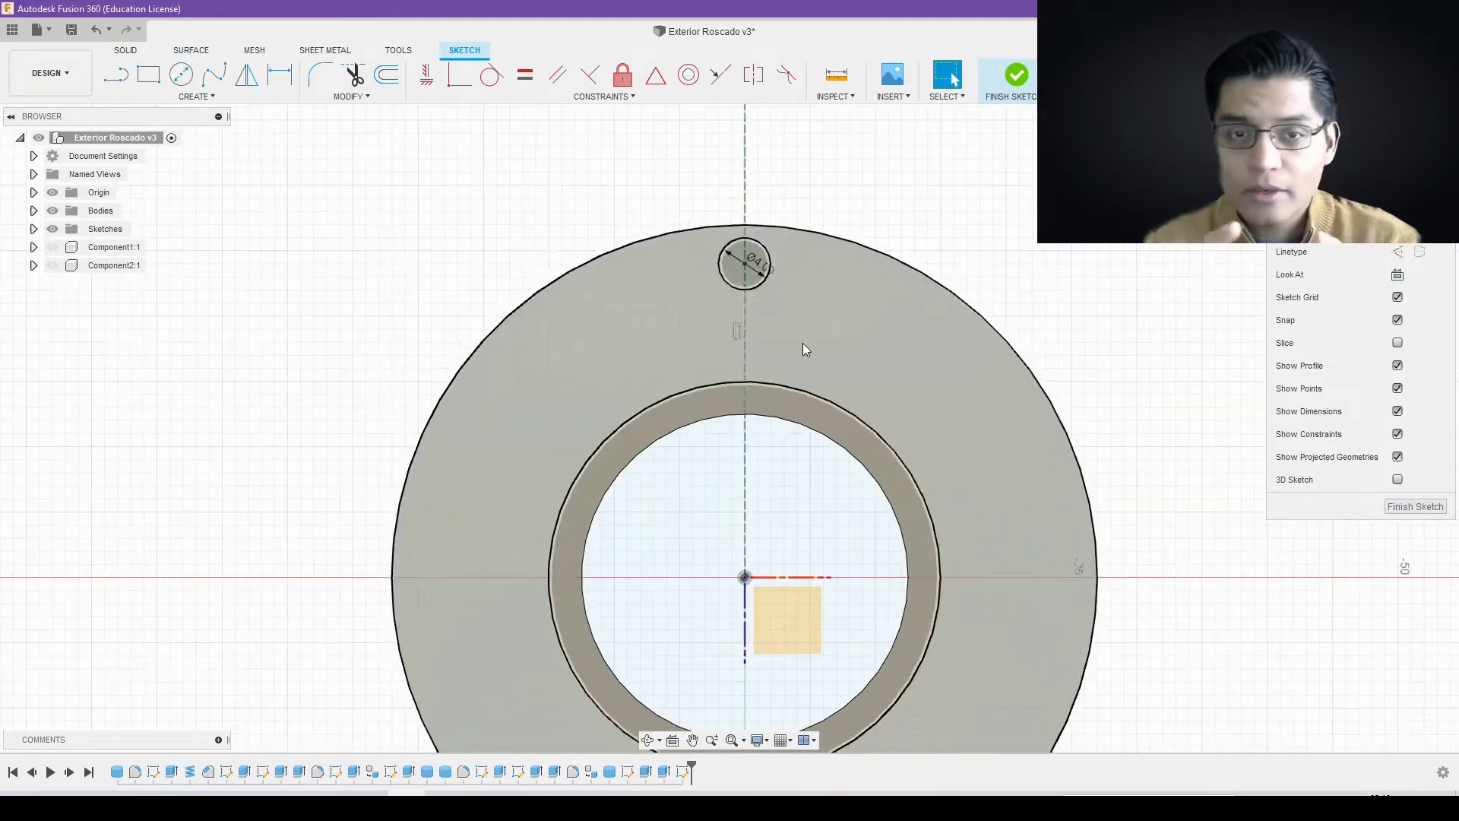
pyautogui.press('Return')
pyautogui.press('d')
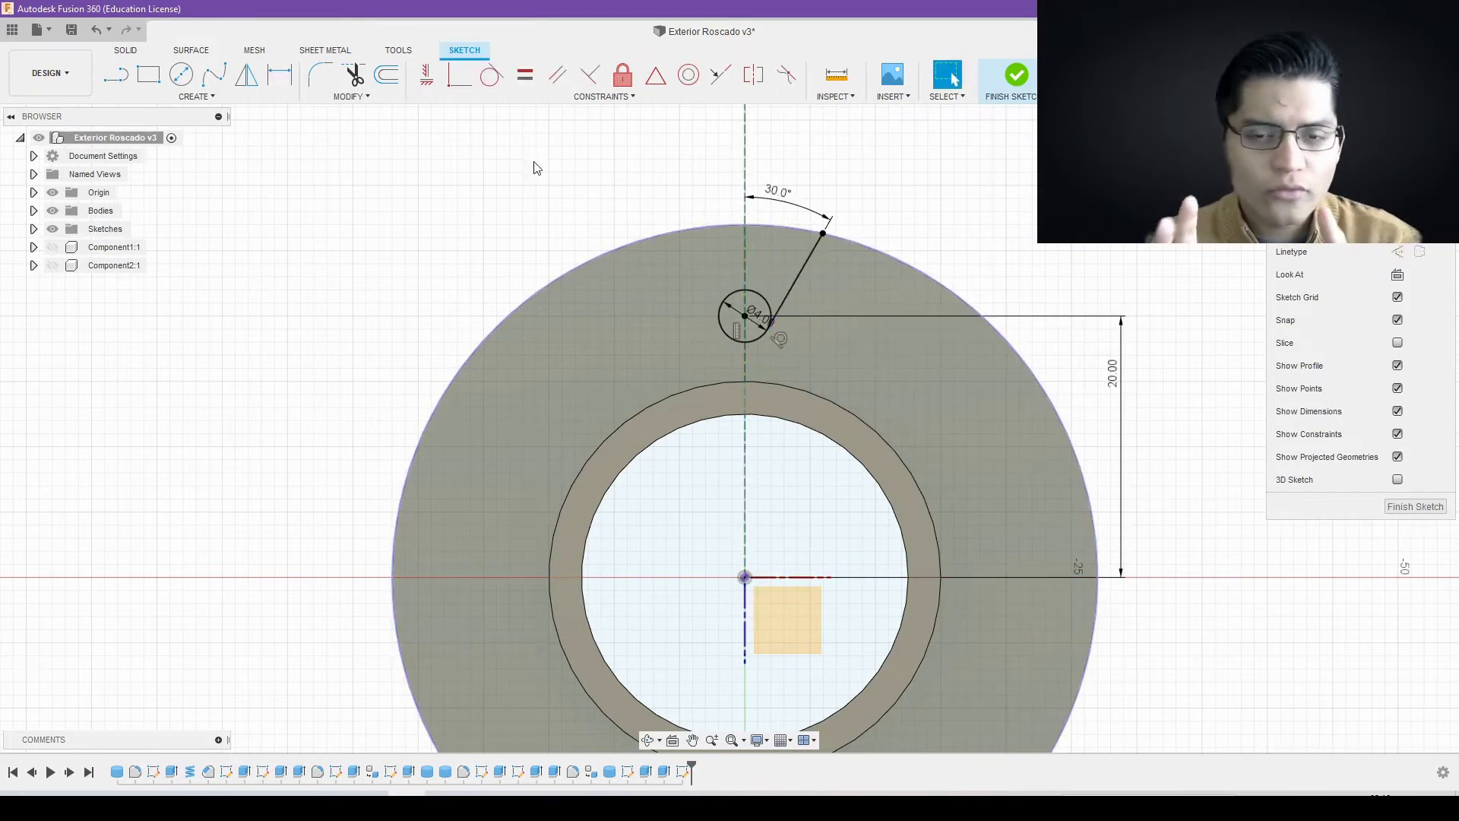
pyautogui.click(805, 266)
pyautogui.click(1368, 278)
# Step: Pattern the tooth curves 12 times, extrude the teeth, and revolve a 15° bevel cut
pyautogui.write('spat')
pyautogui.press('Down')
pyautogui.press('Down')
pyautogui.press('Return')
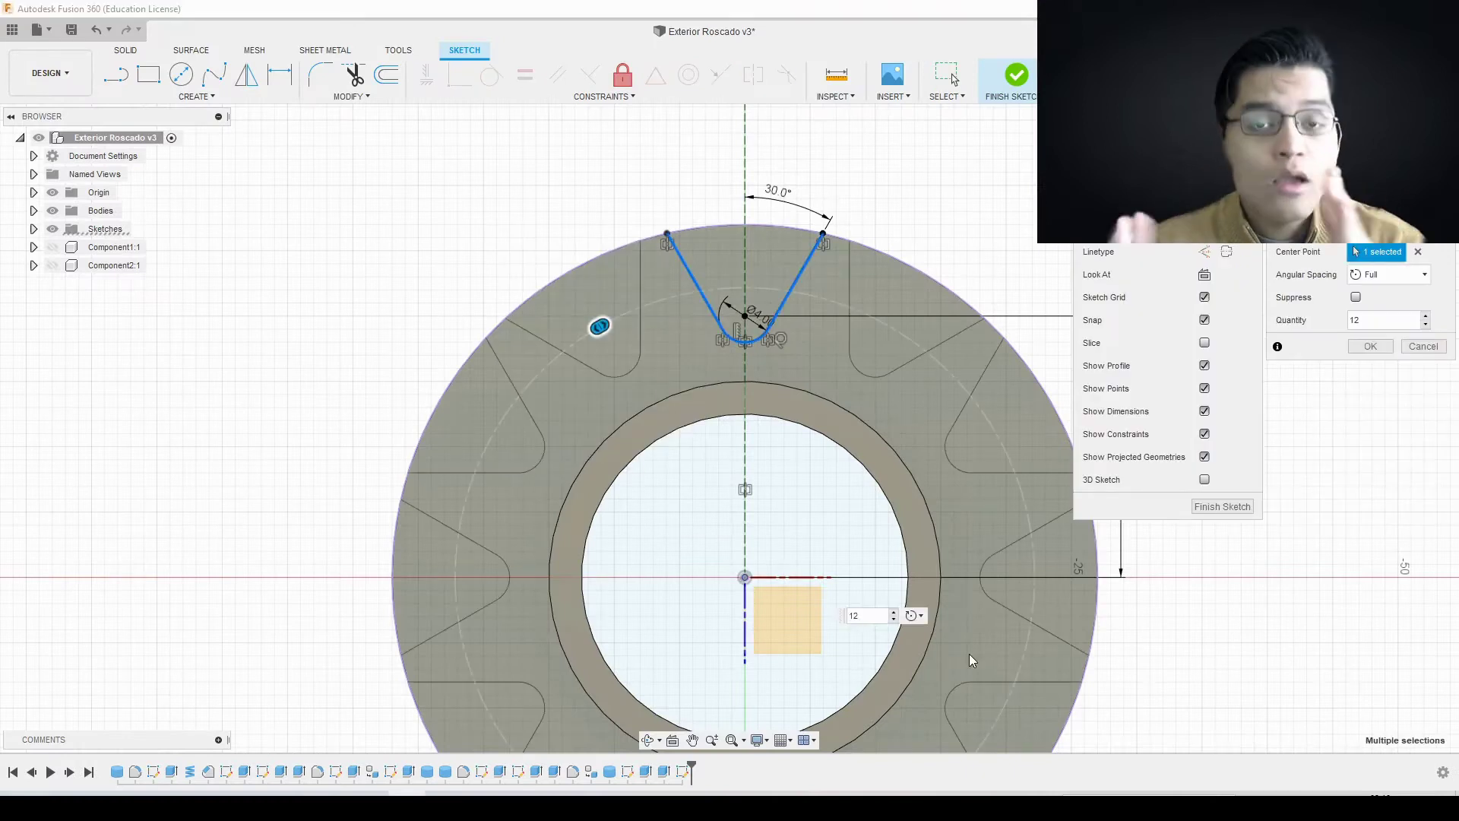
pyautogui.press('Return')
pyautogui.press('e')
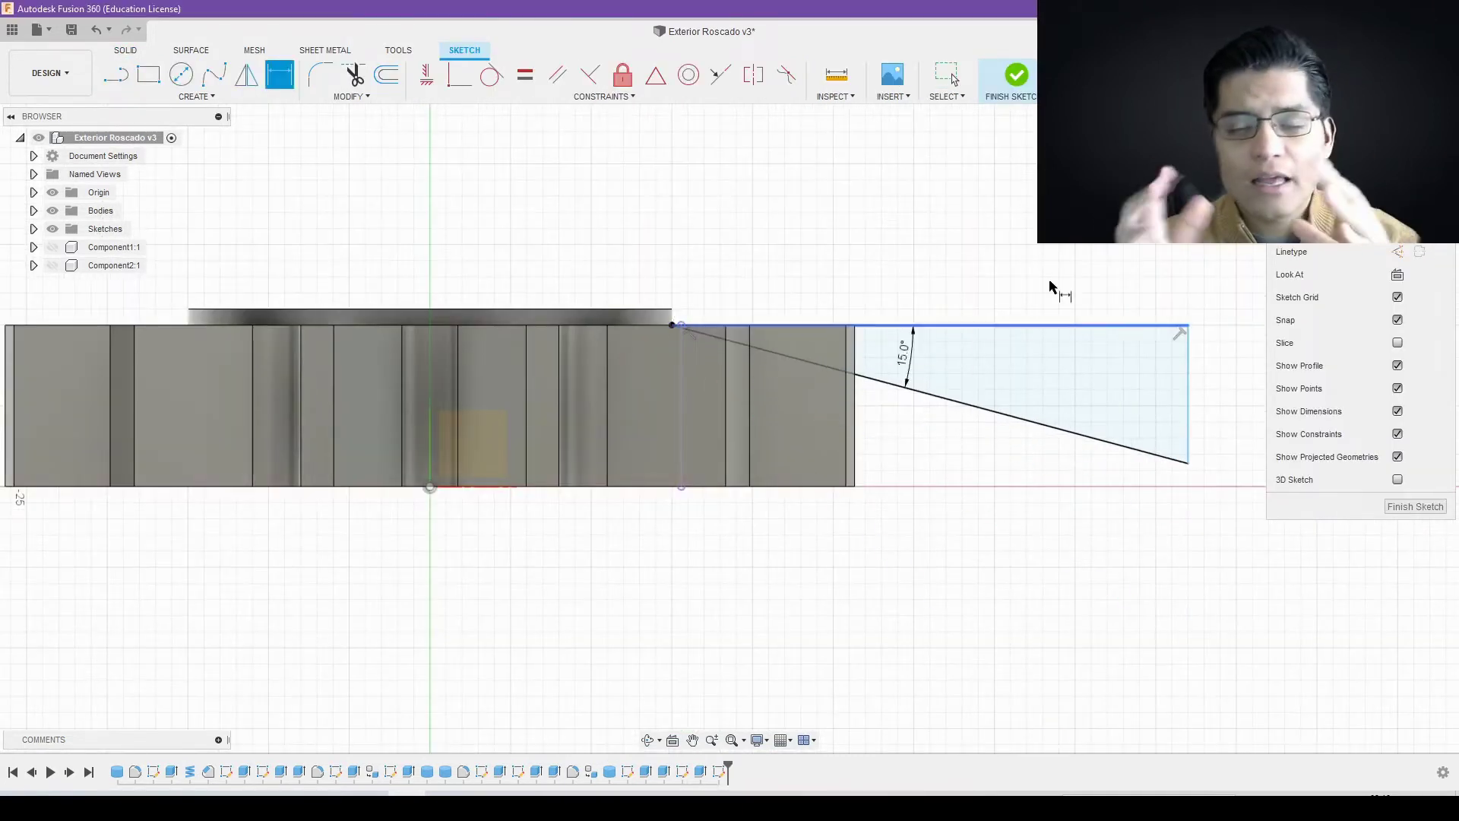
pyautogui.click(1031, 76)
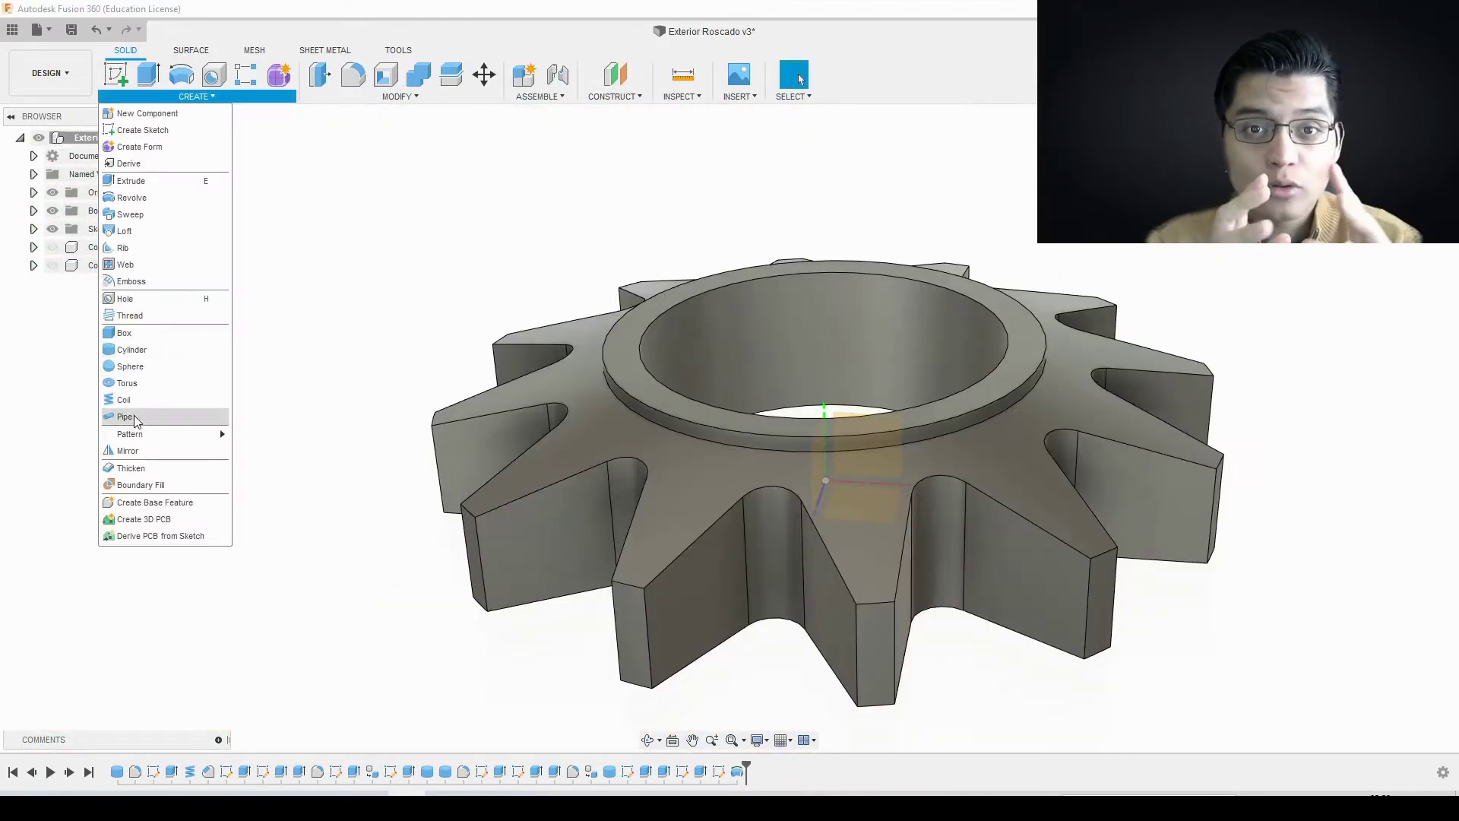
# Step: Cut a 25 mm, 2.25 pitch circular-section coil thread into the bore and show Component1:1
pyautogui.click(125, 416)
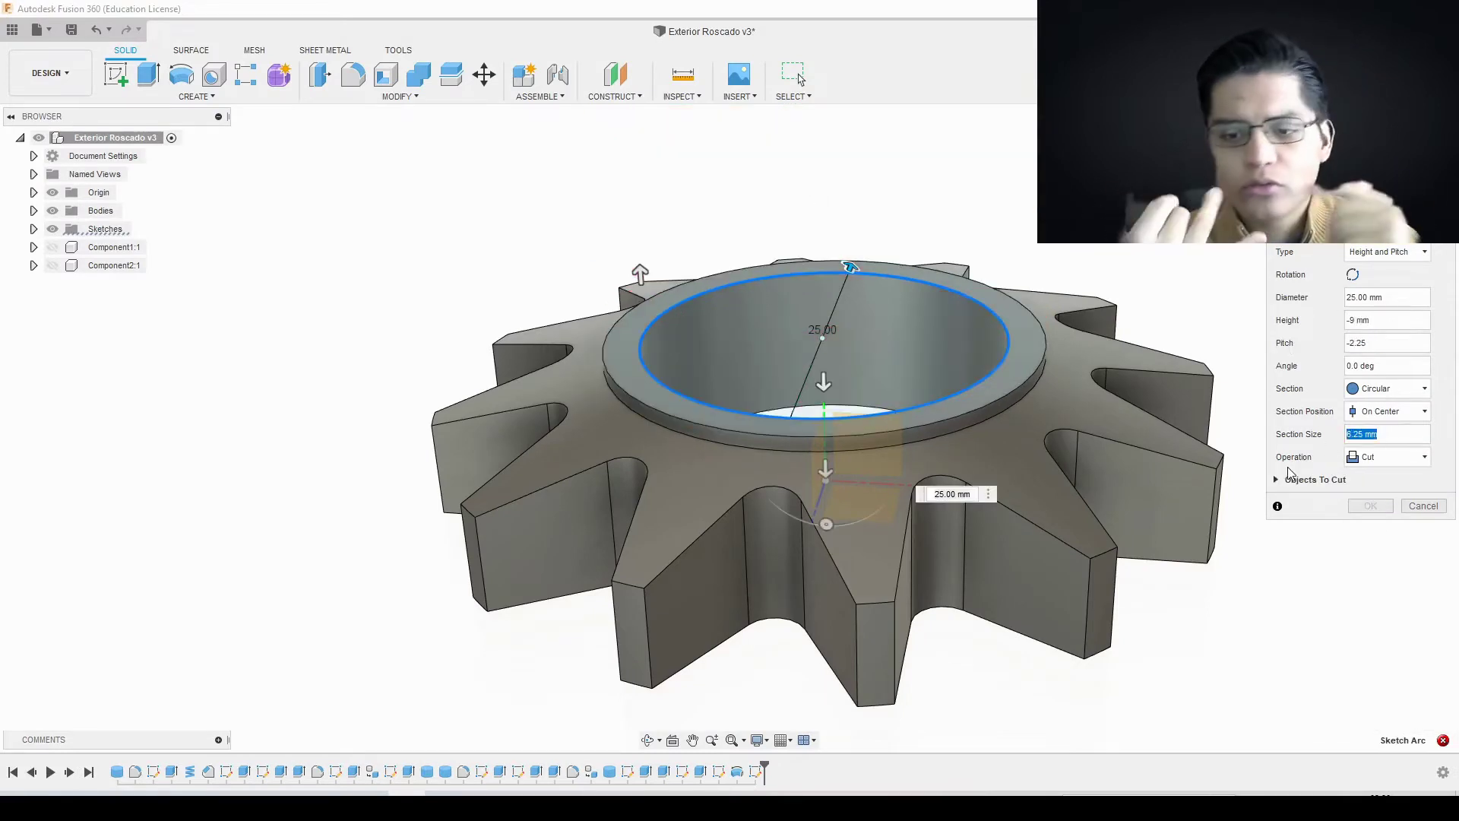
pyautogui.press('Return')
pyautogui.click(34, 210)
pyautogui.rightClick(110, 229)
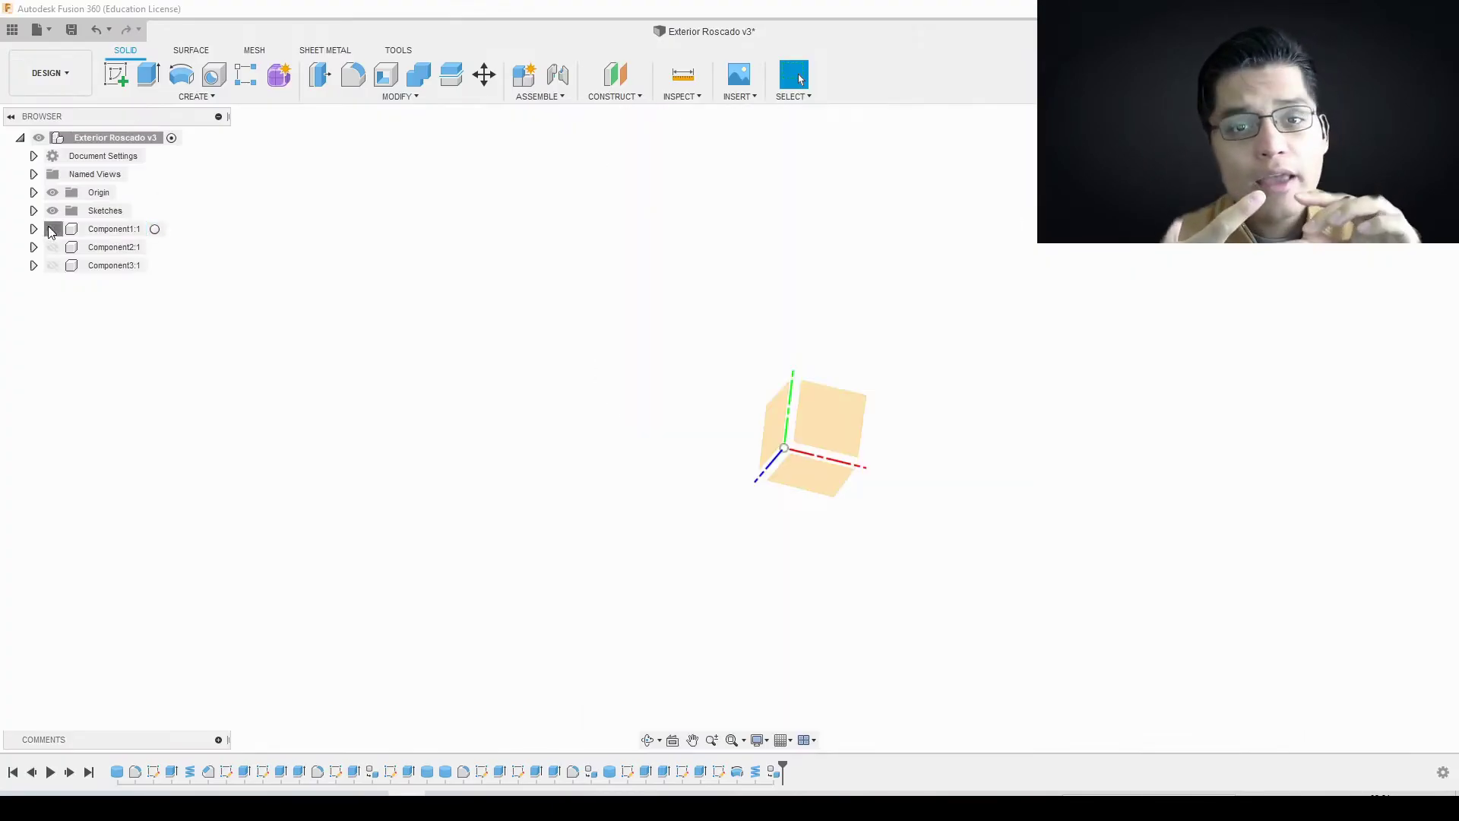
pyautogui.click(52, 229)
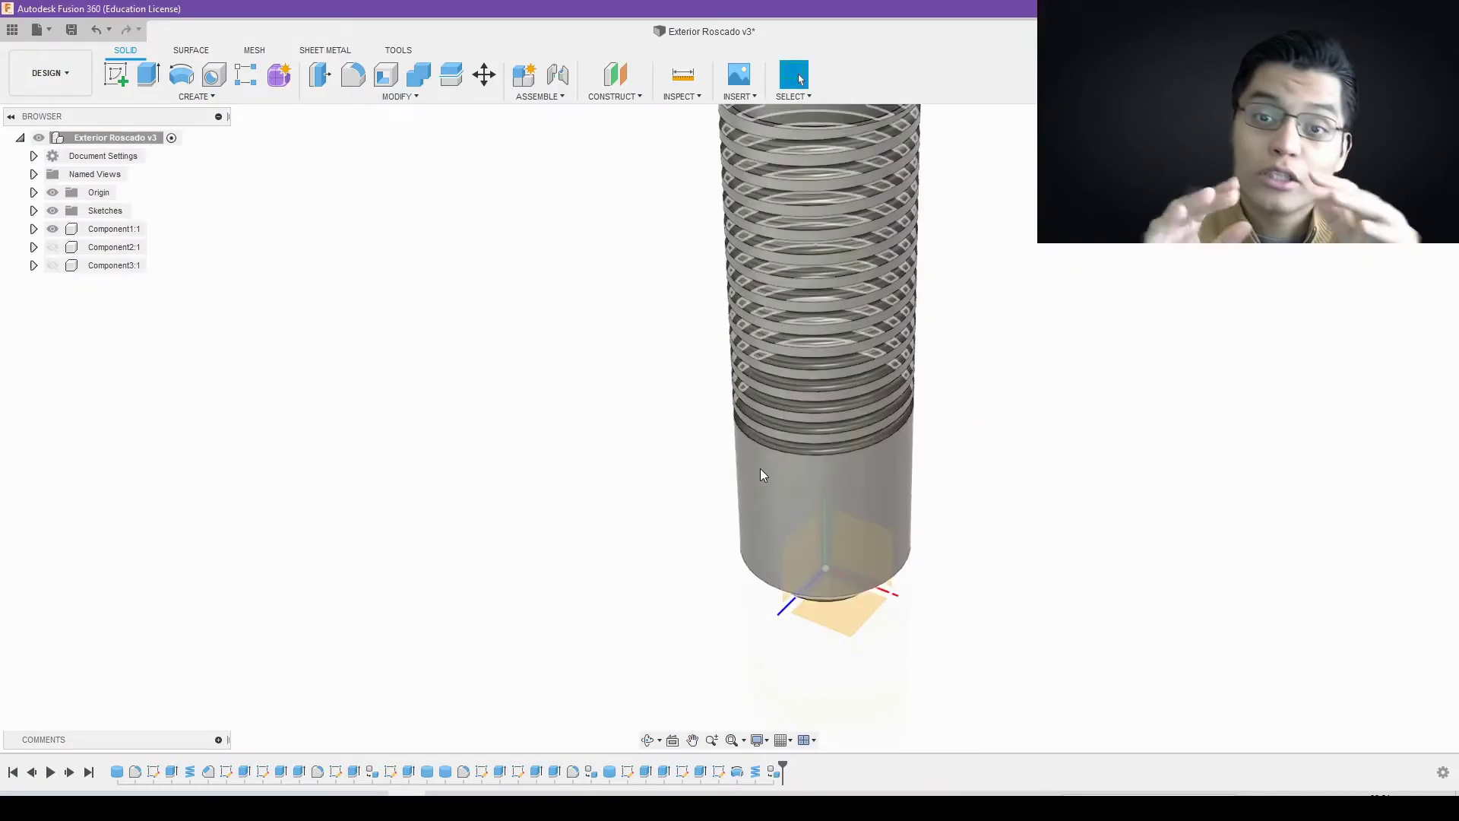
# Step: Measure the rod radius and wrap a 31 mm coil around the rod's axis
pyautogui.press('i')
pyautogui.click(800, 486)
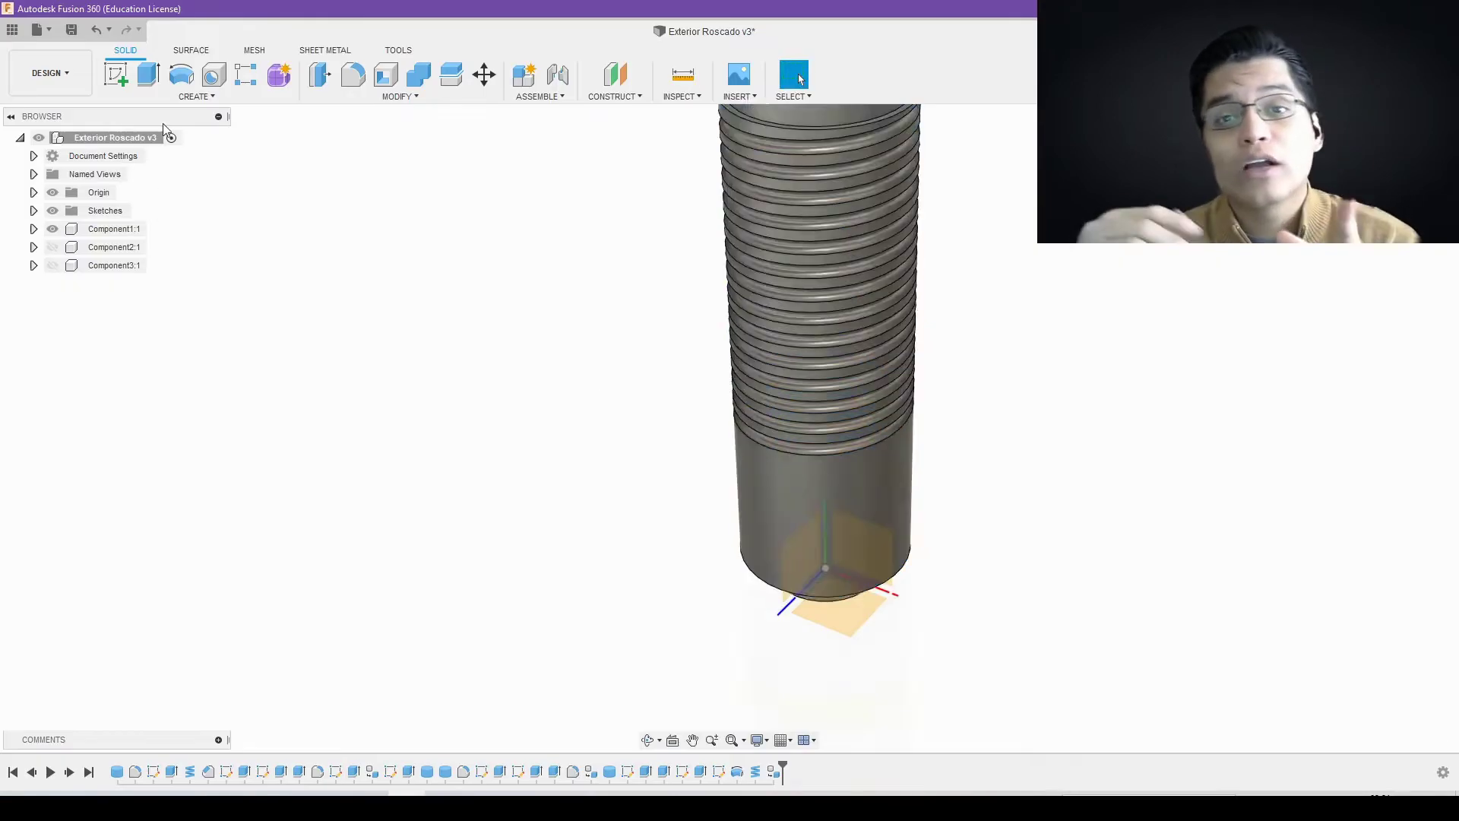
pyautogui.click(801, 564)
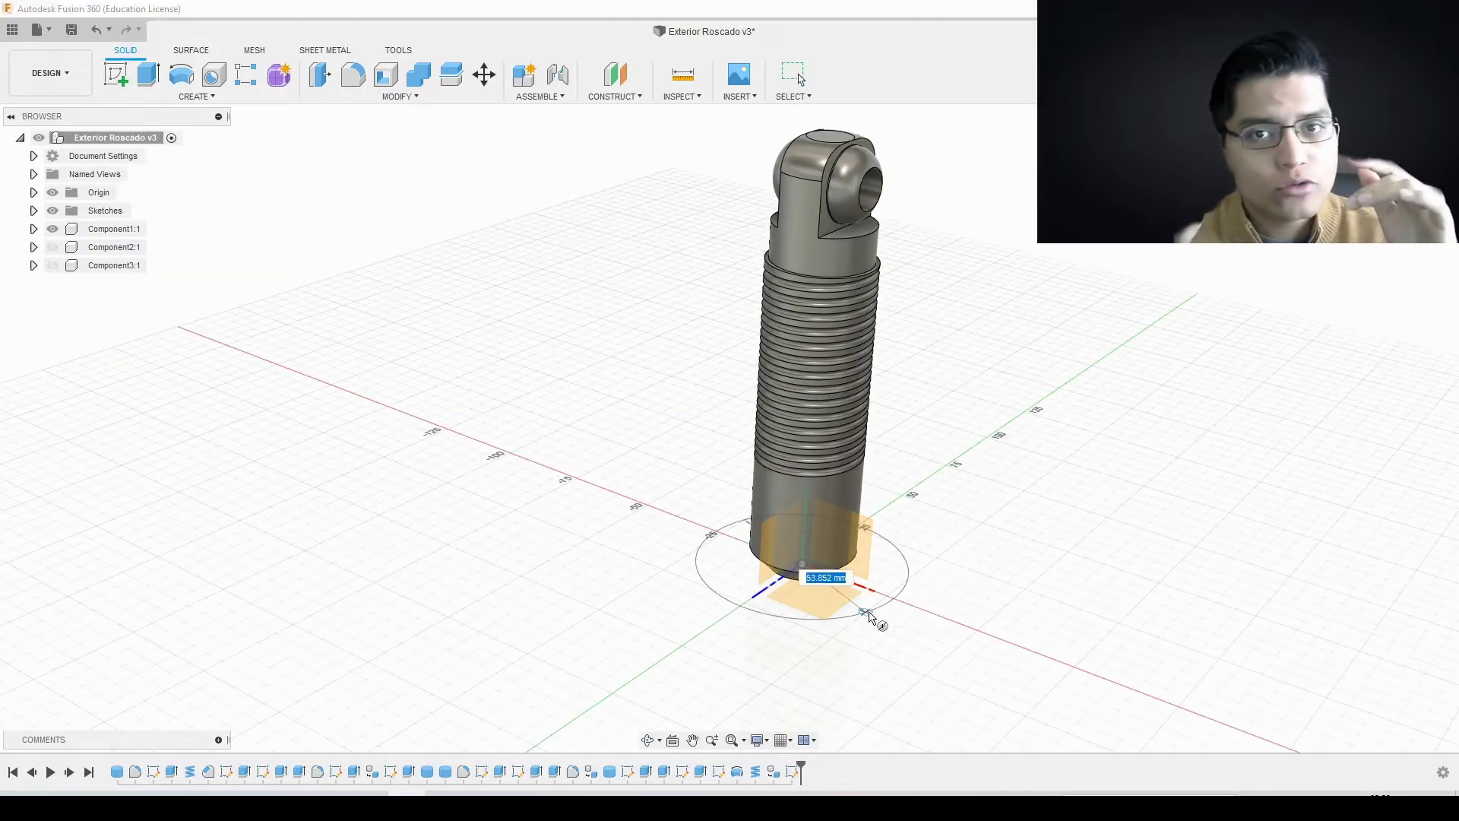
pyautogui.press('Return')
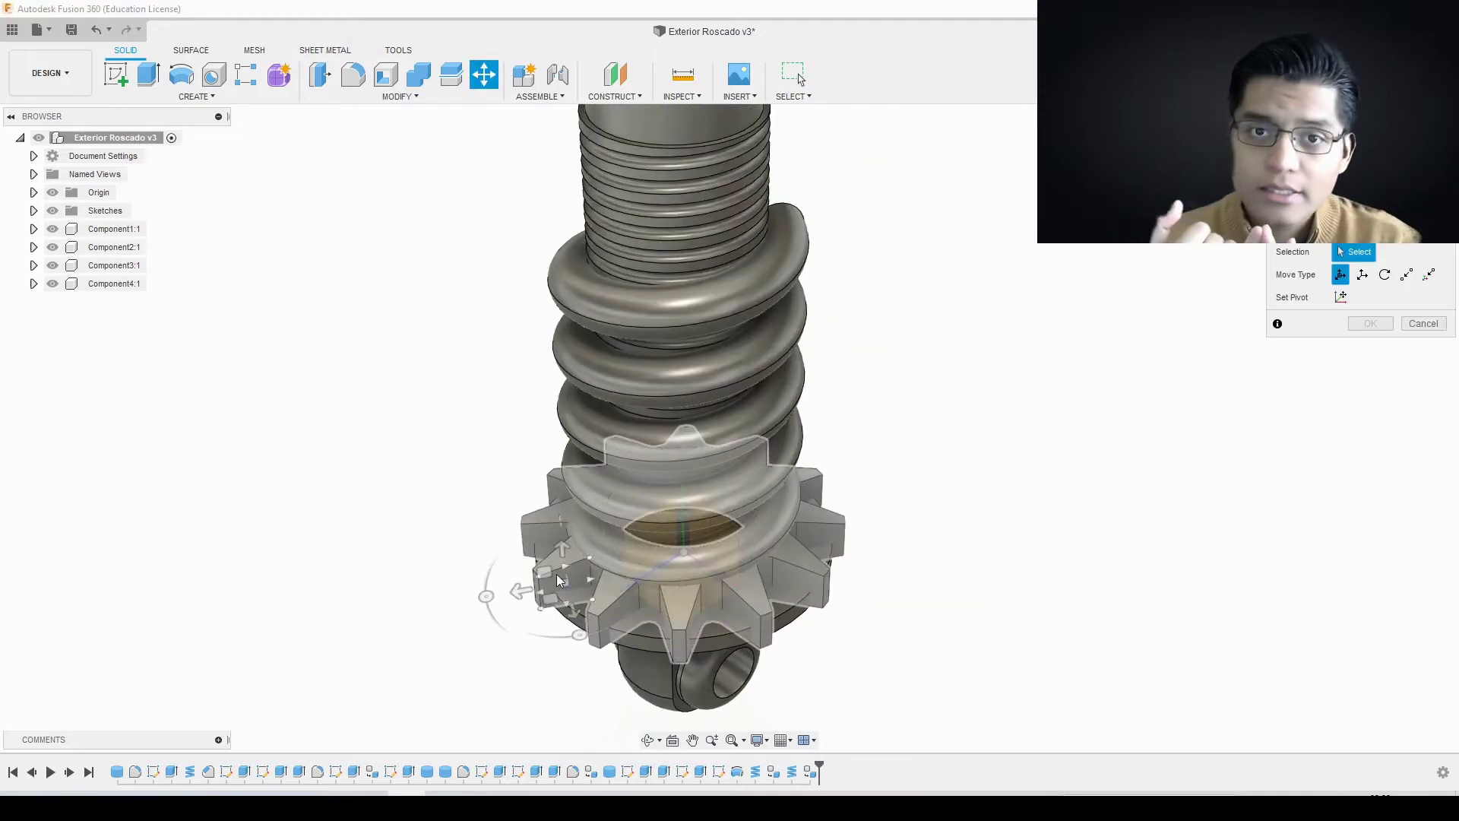
# Step: Move the gear 70 mm down the threaded rod
pyautogui.scroll(3, 712, 623)
pyautogui.click(831, 597)
pyautogui.moveTo(831, 596); pyautogui.dragTo(887, 347)
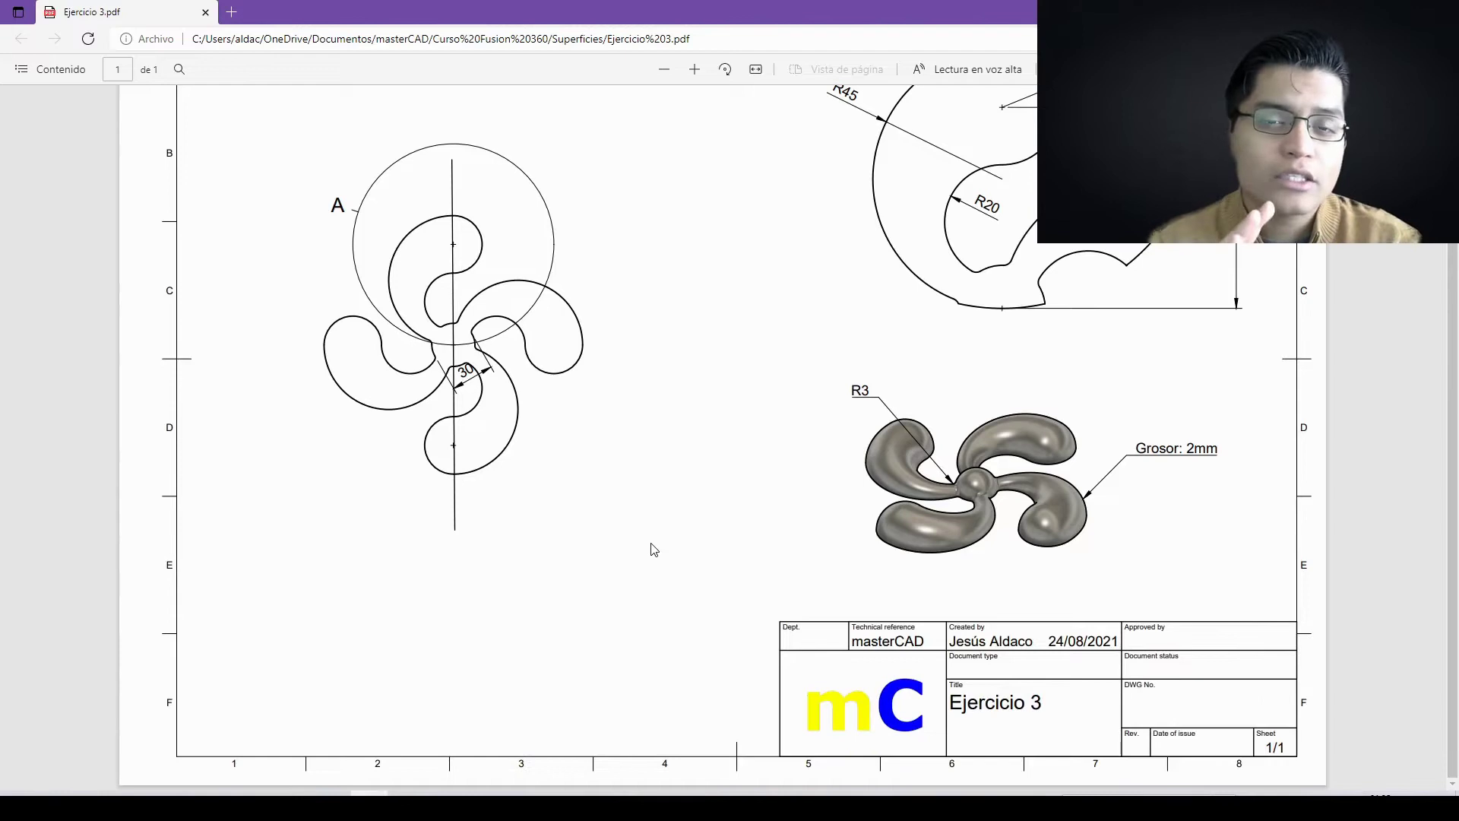
# Step: Scroll through the Ejercicio 3 reference drawing in Edge
pyautogui.scroll(3, 1010, 256)
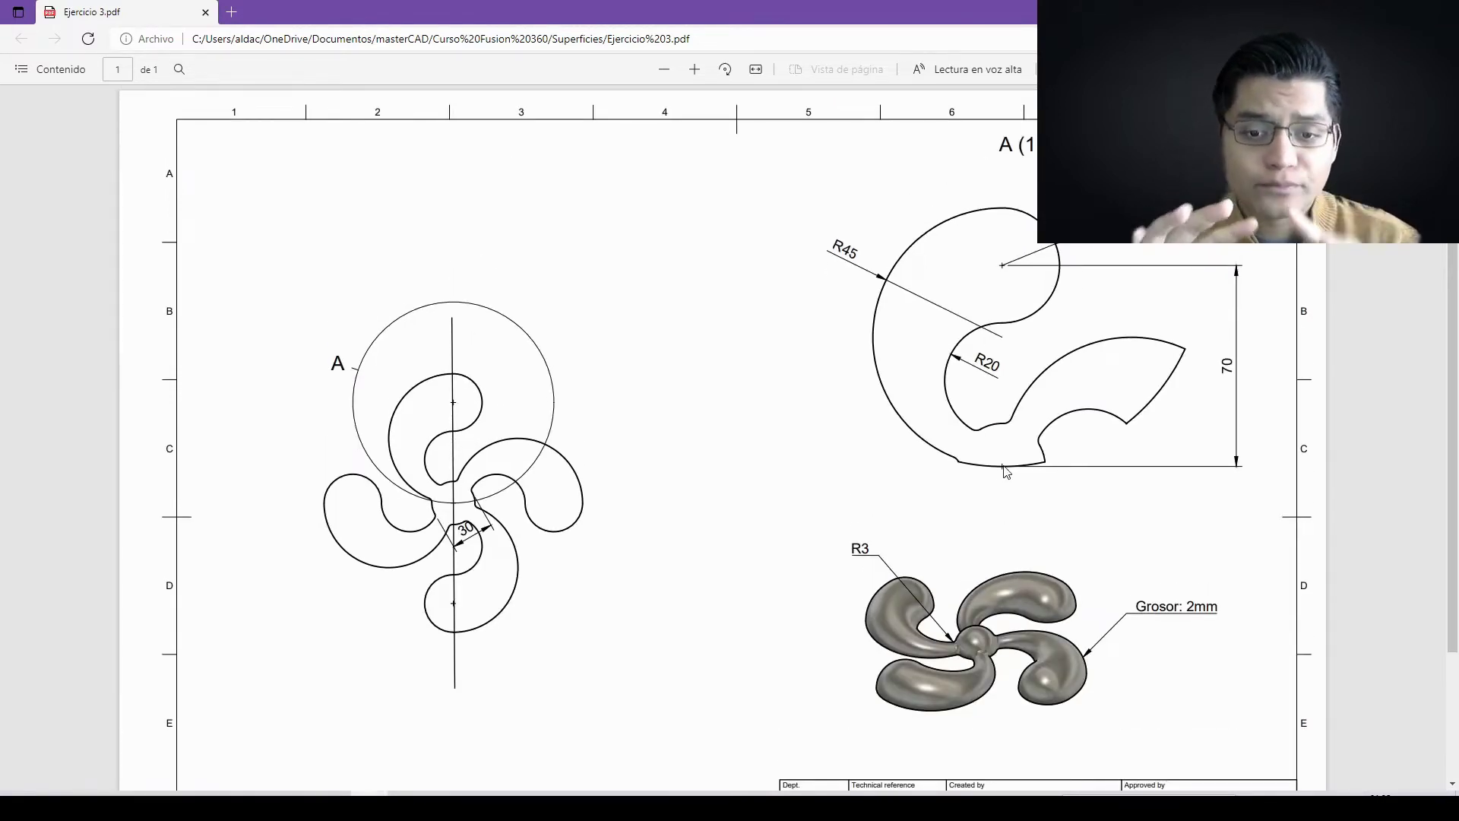
pyautogui.scroll(-2, 905, 591)
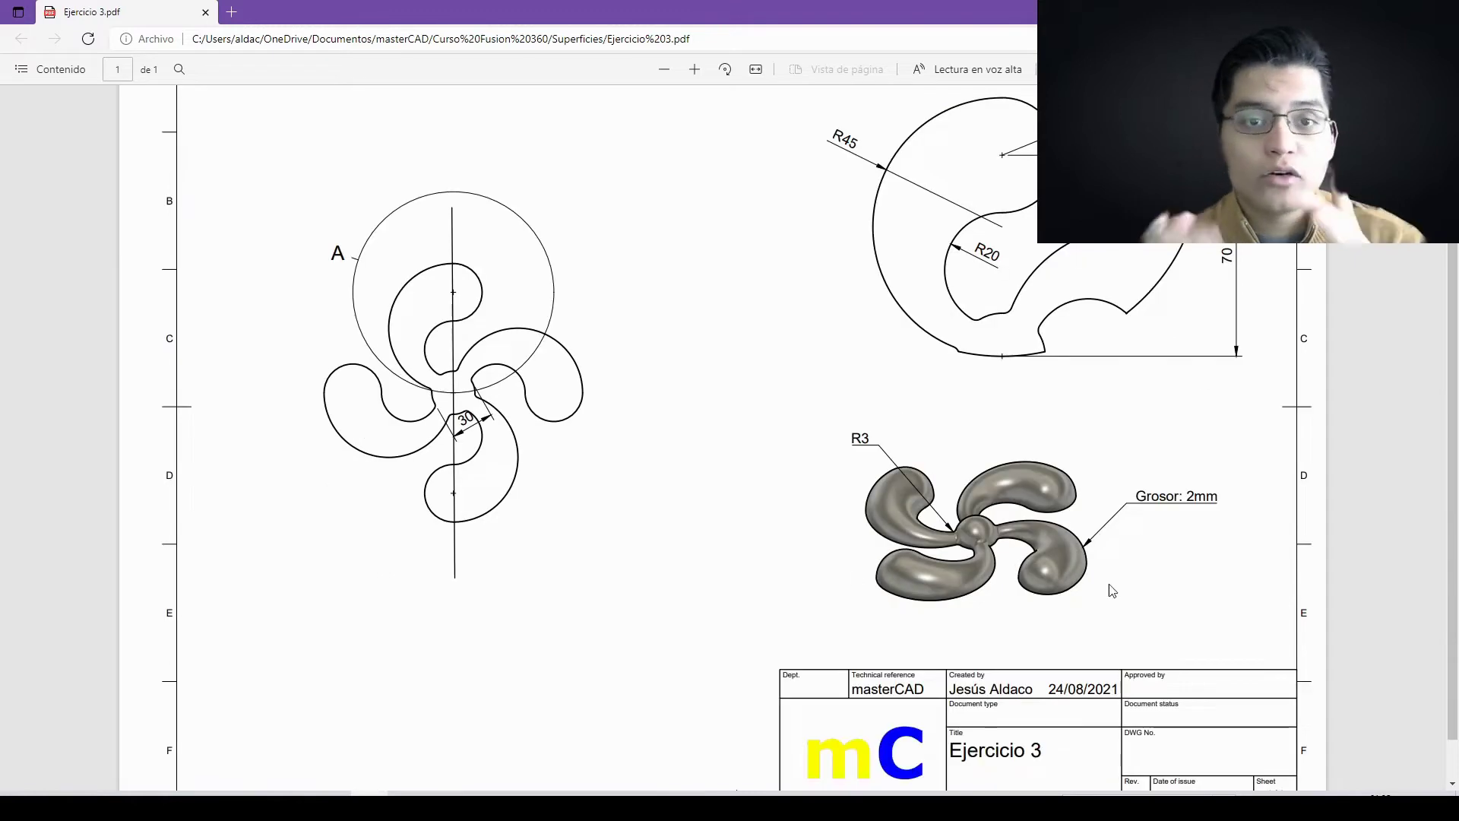
pyautogui.scroll(-1, 1112, 591)
pyautogui.scroll(2, 986, 590)
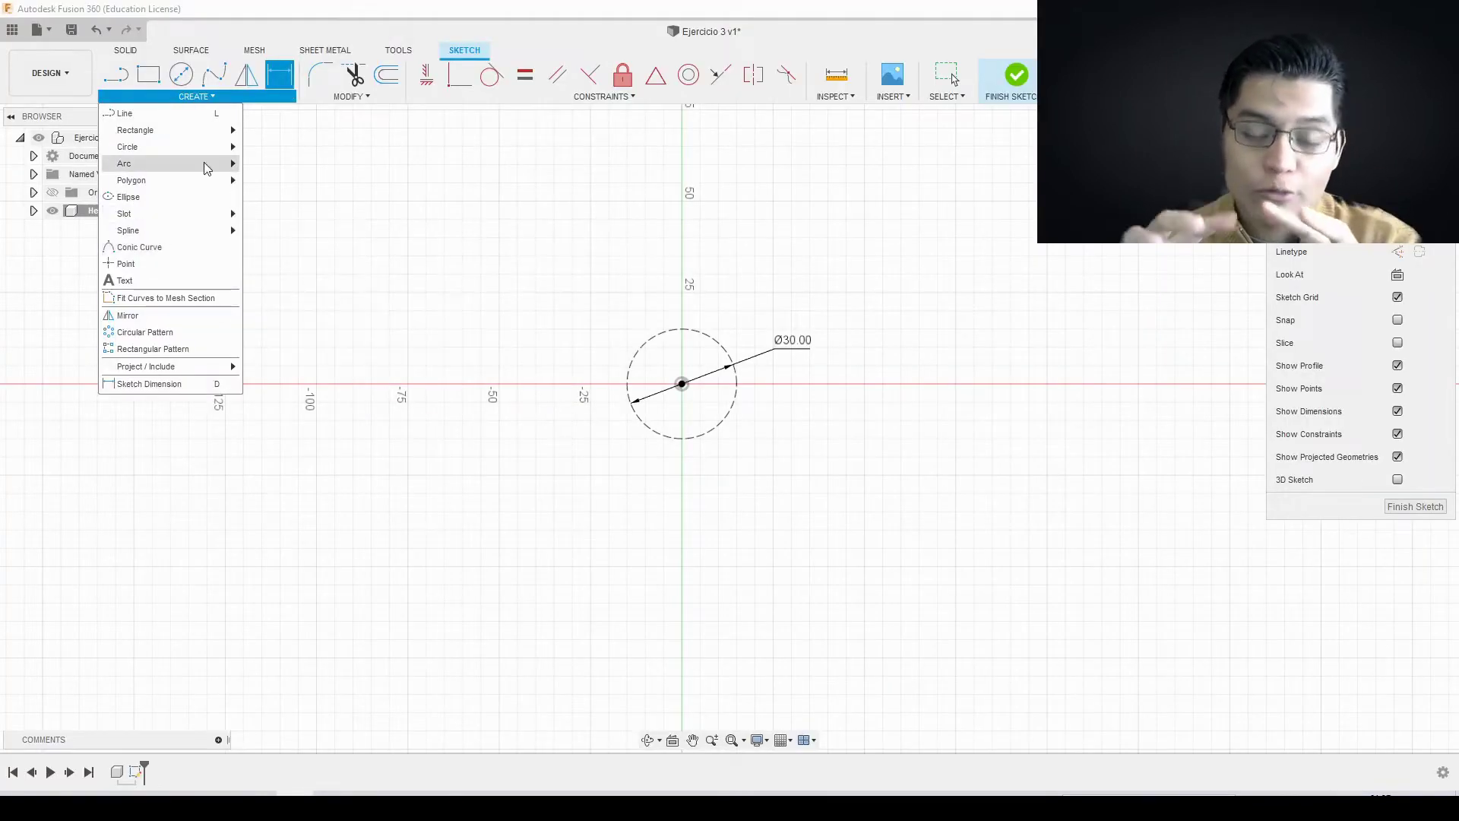
# Step: Finish the arc on the vertical axis and set its 40 mm vertical dimension
pyautogui.hotkey('alt', 'Tab')
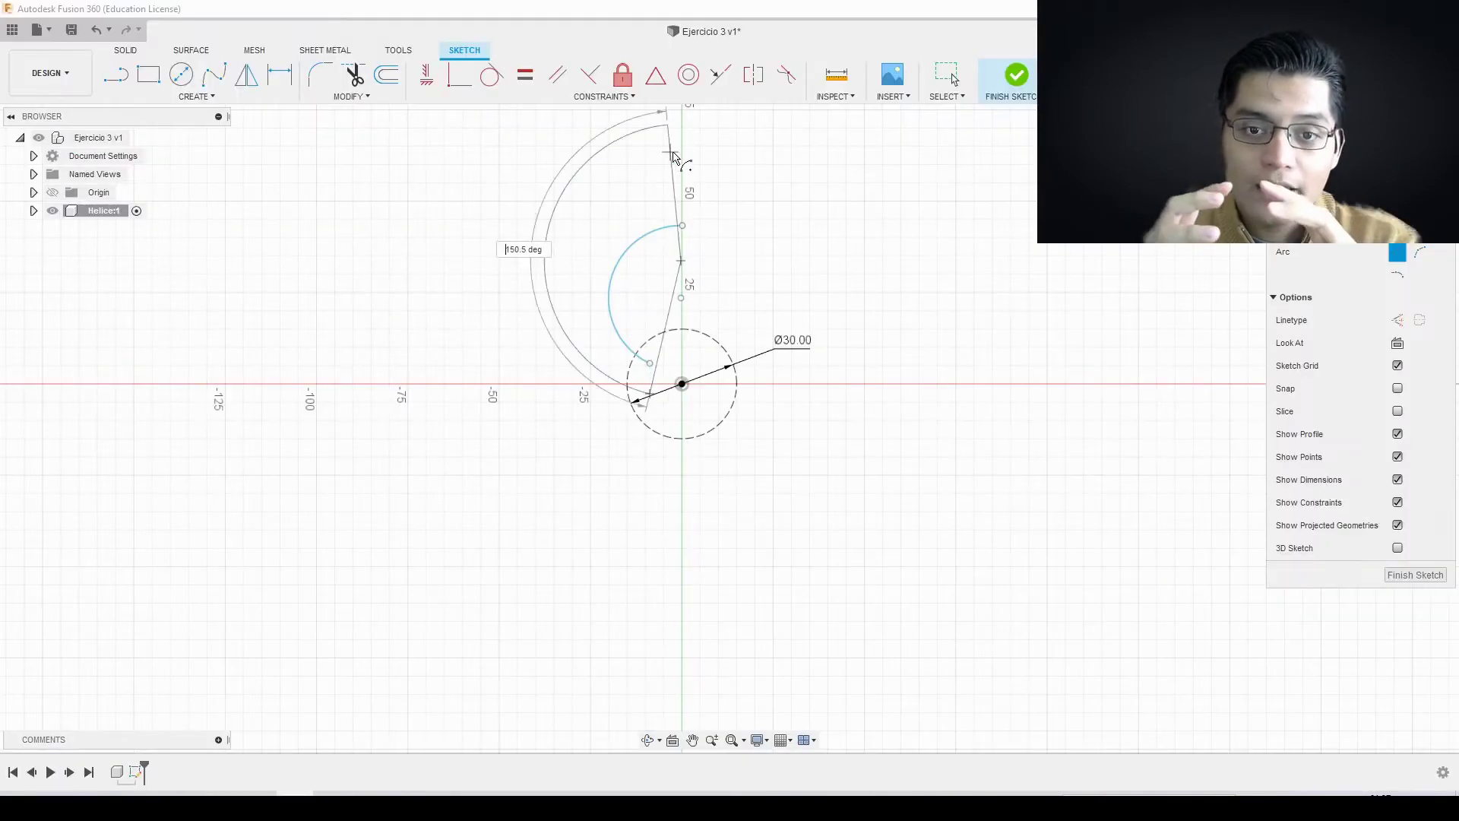
pyautogui.click(672, 154)
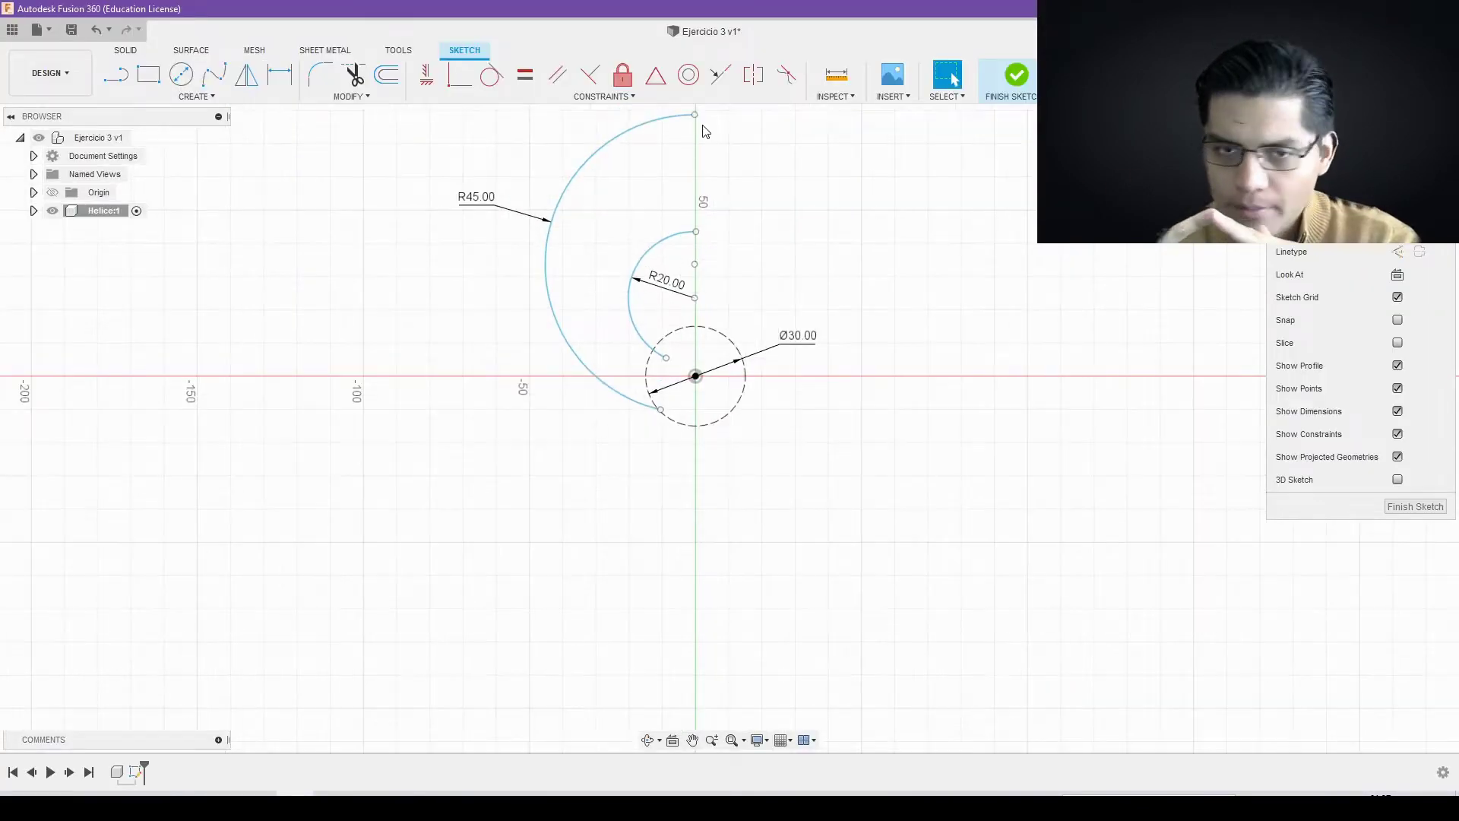
pyautogui.hotkey('alt', 'Tab')
pyautogui.hotkey('alt', 'Tab')
pyautogui.click(772, 270)
pyautogui.press('Return')
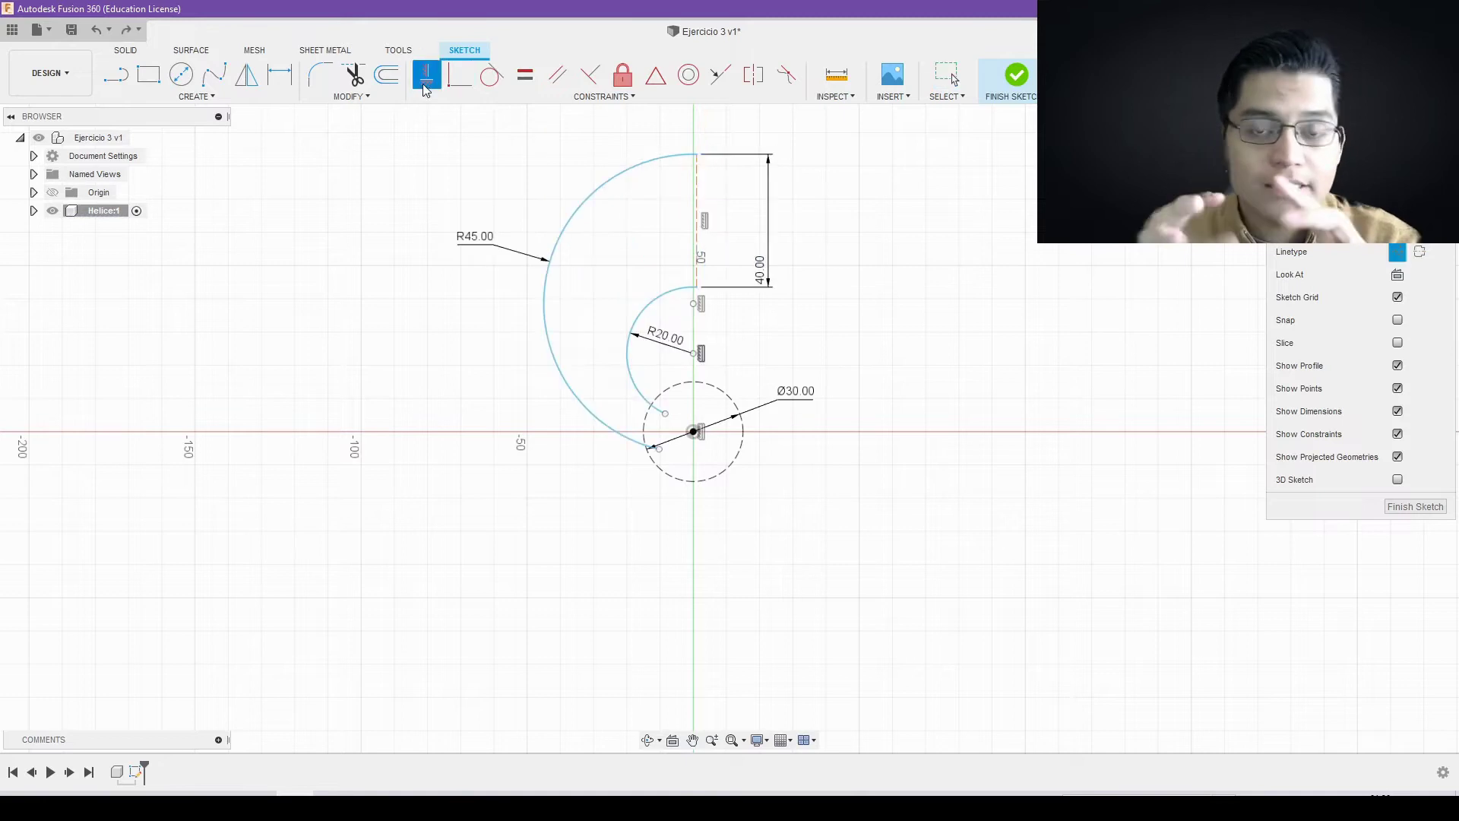
# Step: Make the top line vertical and dimension it 70 mm from the origin
pyautogui.click(460, 83)
pyautogui.click(694, 202)
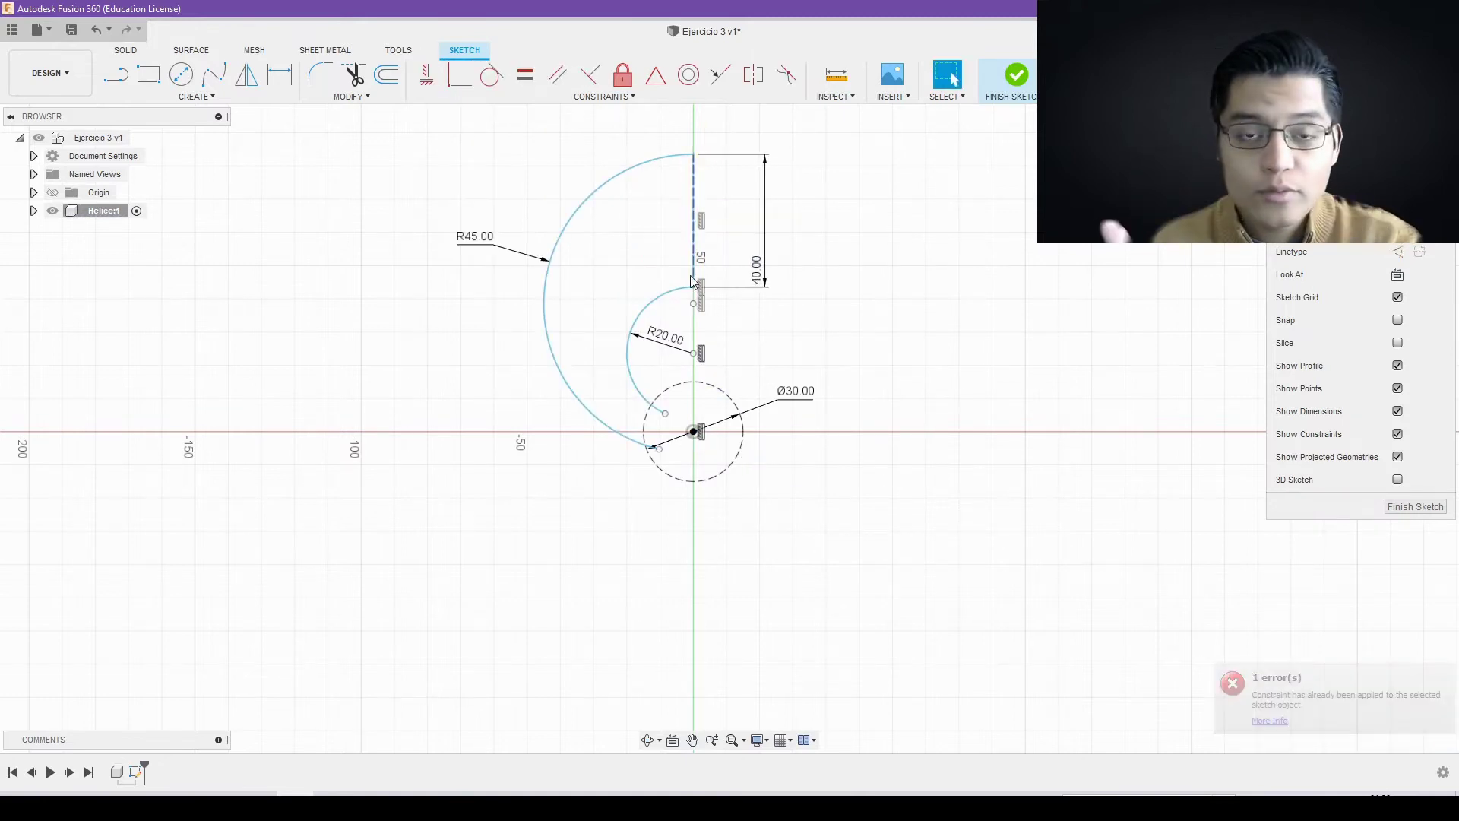
pyautogui.press('d')
pyautogui.click(693, 199)
pyautogui.click(693, 431)
pyautogui.click(870, 308)
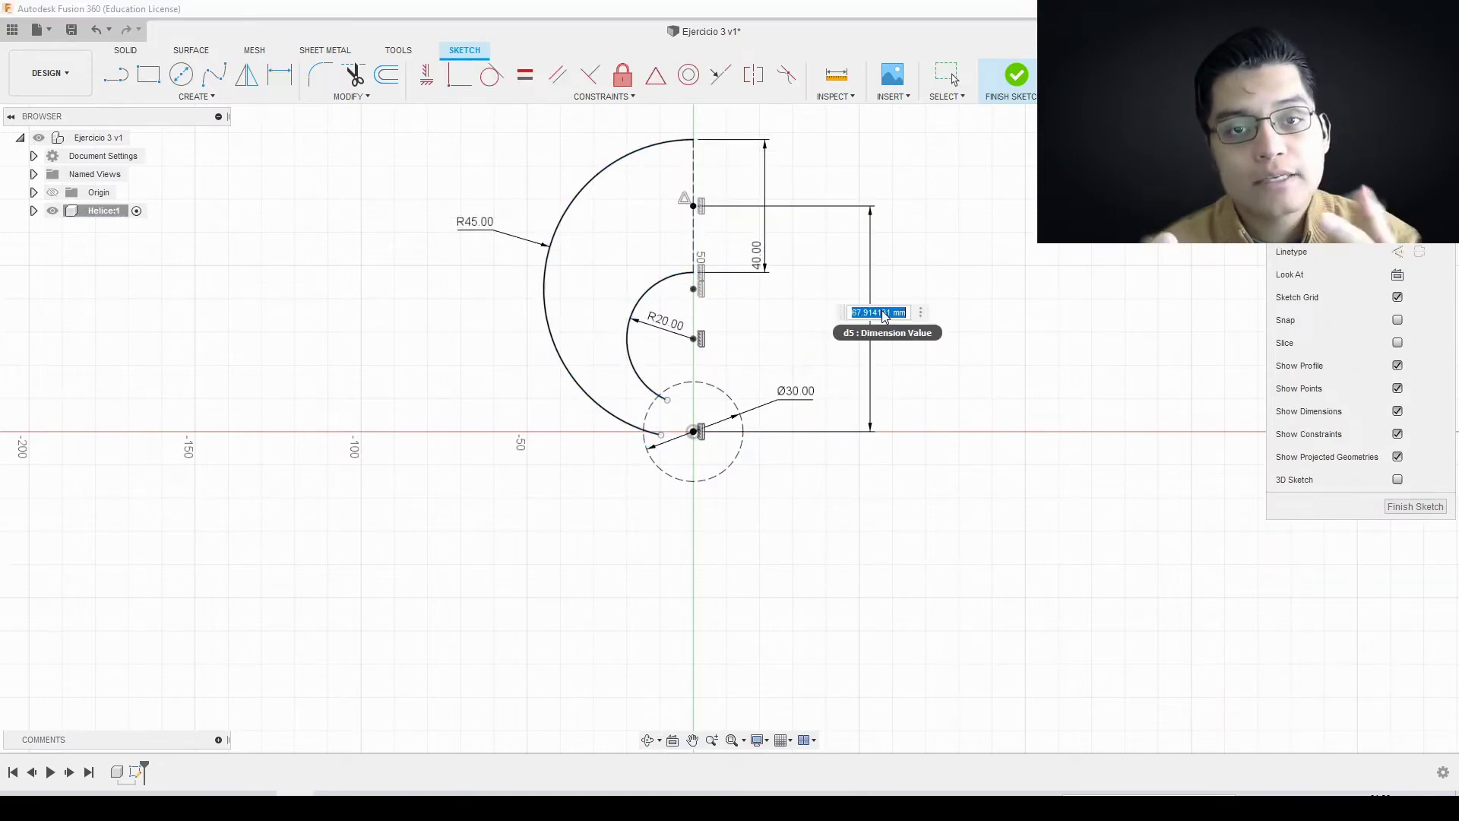
pyautogui.write('70')
pyautogui.press('Return')
# Step: Finish the profile sketch and draw a semicircular arc dimensioned R20
pyautogui.click(1011, 79)
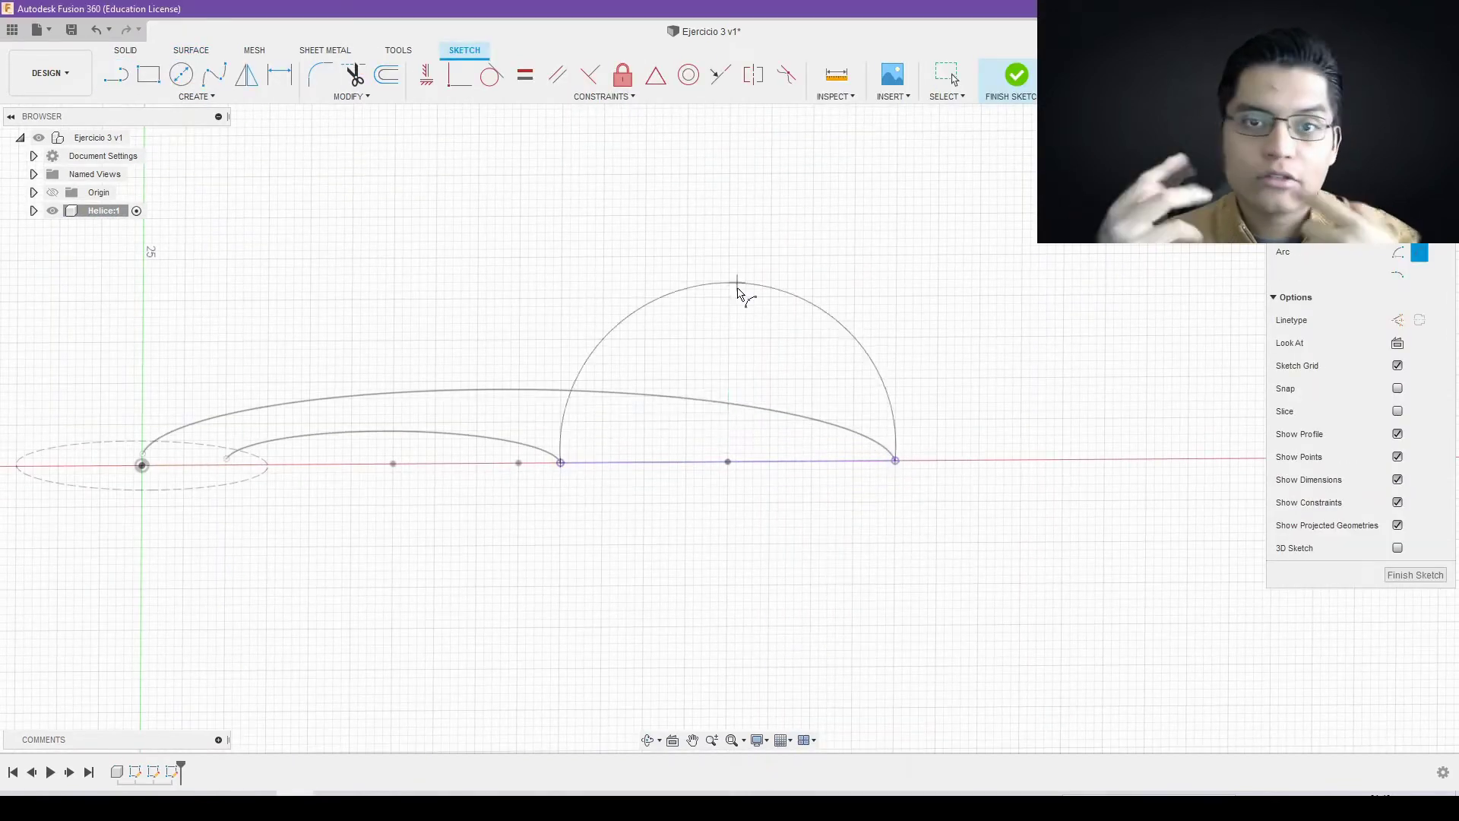
pyautogui.click(730, 357)
pyautogui.press('d')
pyautogui.click(694, 316)
pyautogui.write('20')
pyautogui.press('Return')
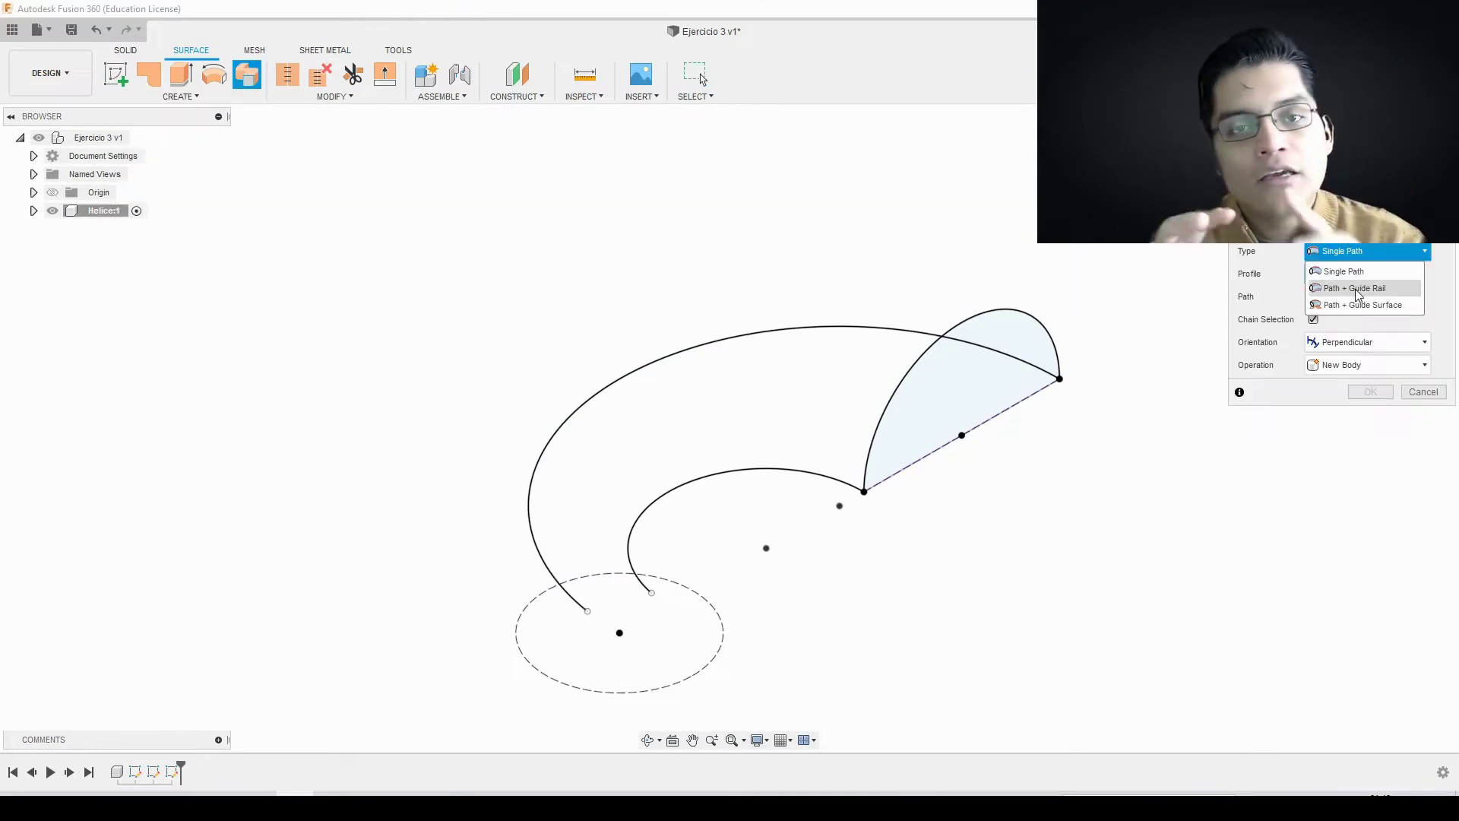
# Step: Sweep the surface along the curled path with the outer guide rail, and revolve the end cap
pyautogui.click(1358, 295)
pyautogui.click(798, 474)
pyautogui.click(760, 332)
pyautogui.press('Return')
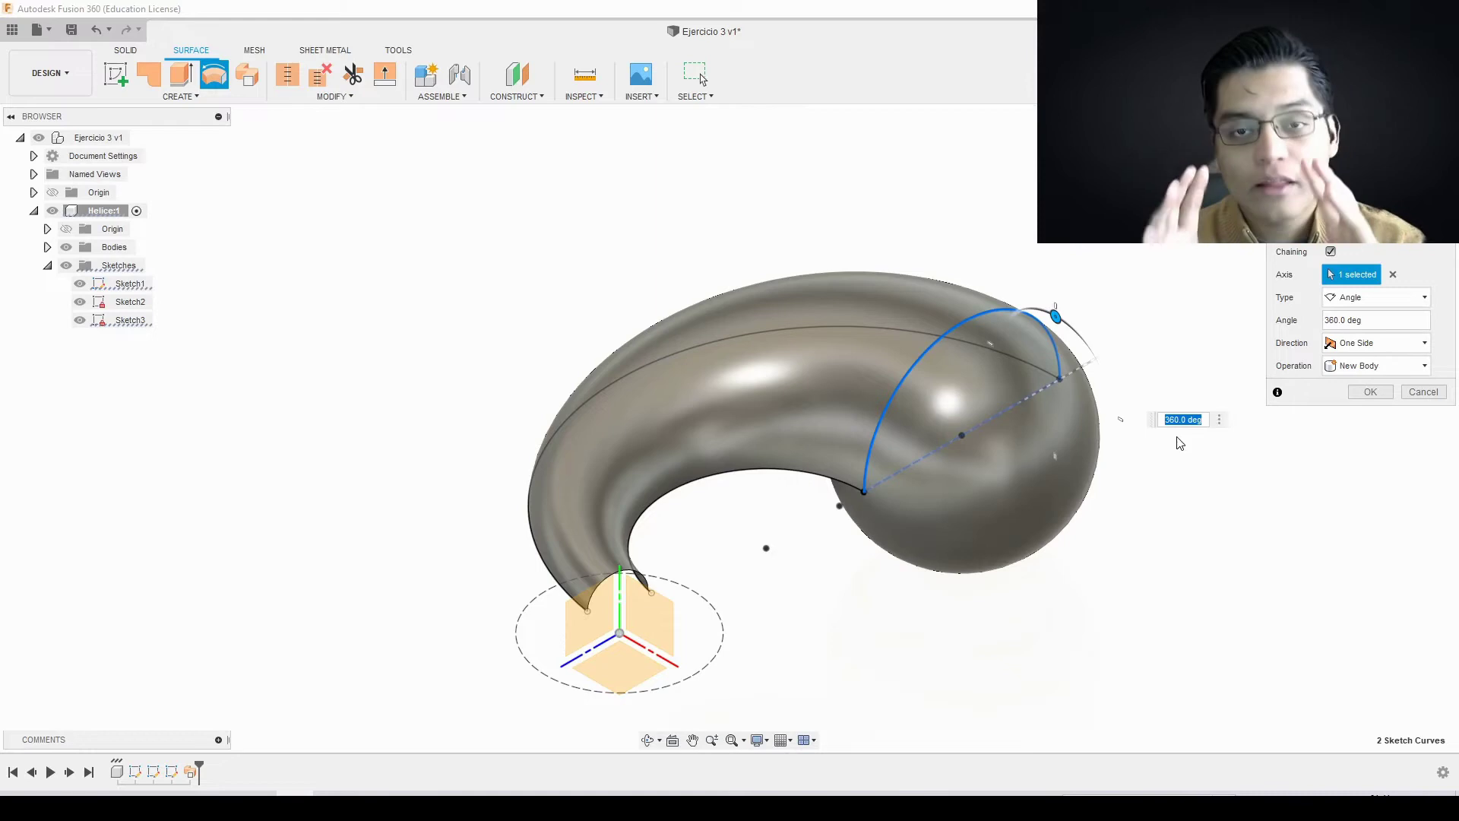
pyautogui.press('Return')
# Step: Start a hub sketch with a centre-point arc centred at the origin
pyautogui.click(186, 100)
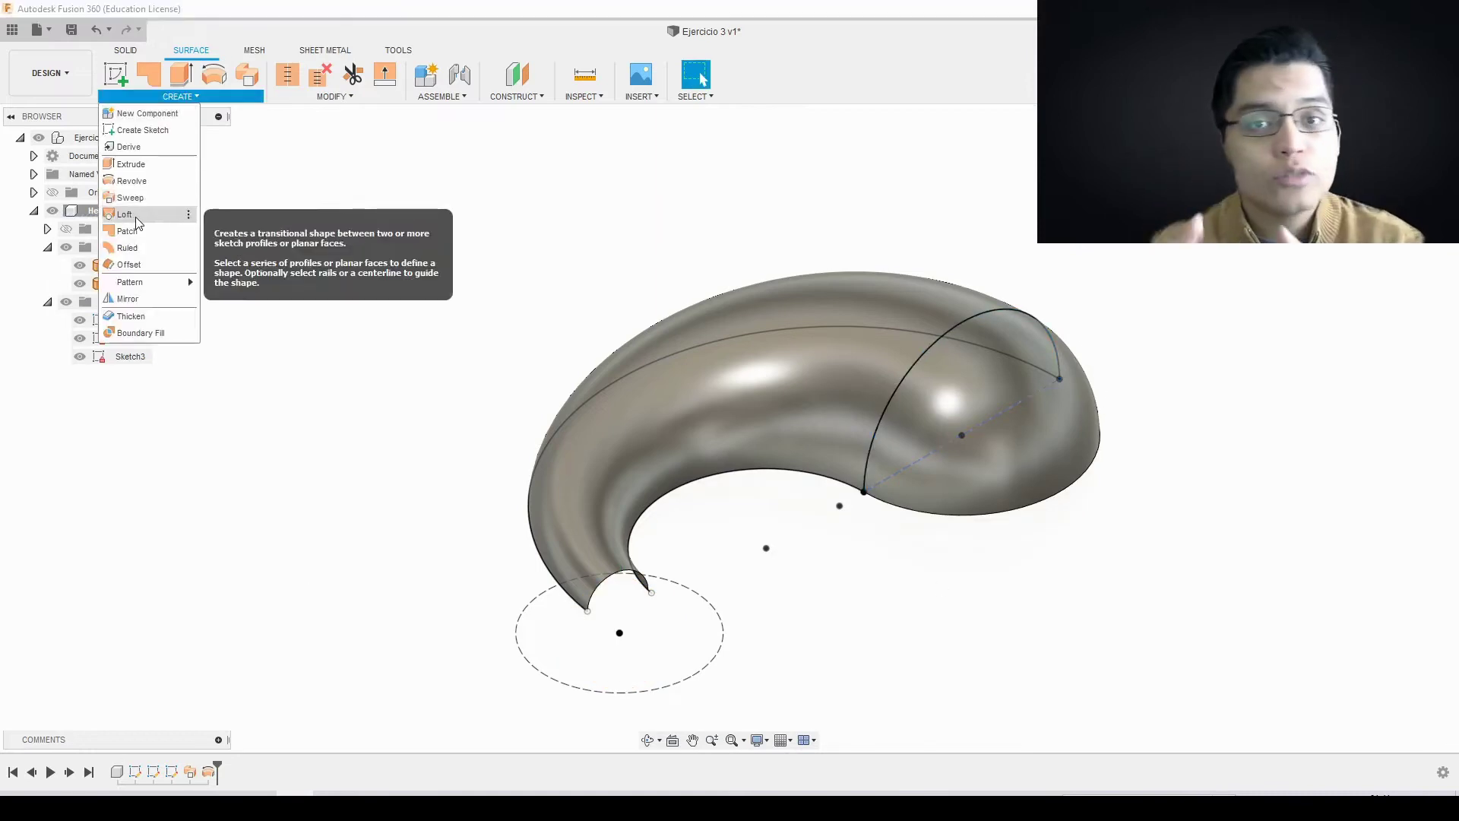
pyautogui.click(618, 629)
pyautogui.press('s')
pyautogui.click(669, 396)
pyautogui.click(670, 283)
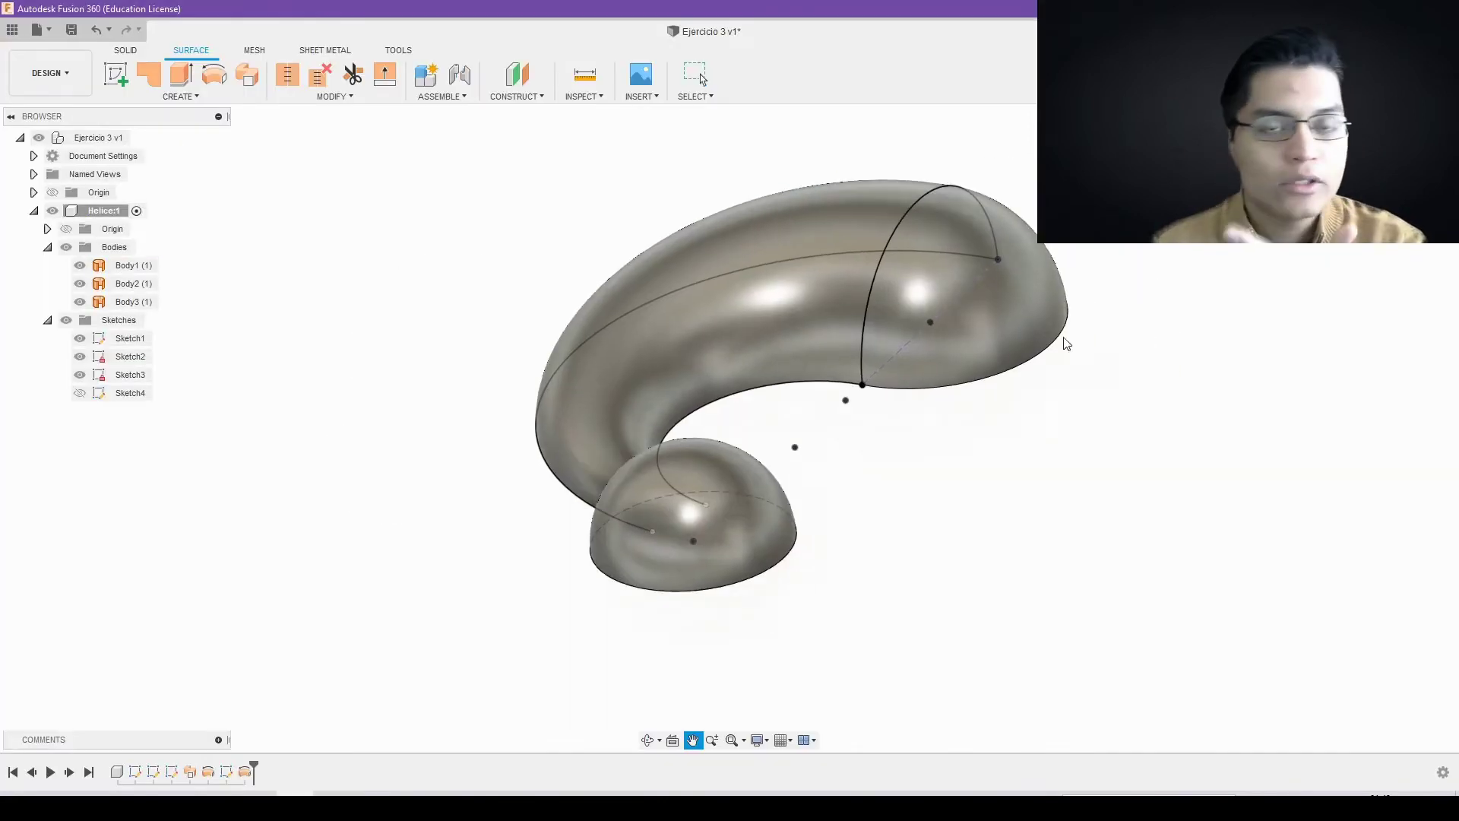
# Step: Hide Sketch4, stitch Body1 and Body2 into one body, and preview a four-copy circular pattern
pyautogui.click(79, 392)
pyautogui.click(80, 393)
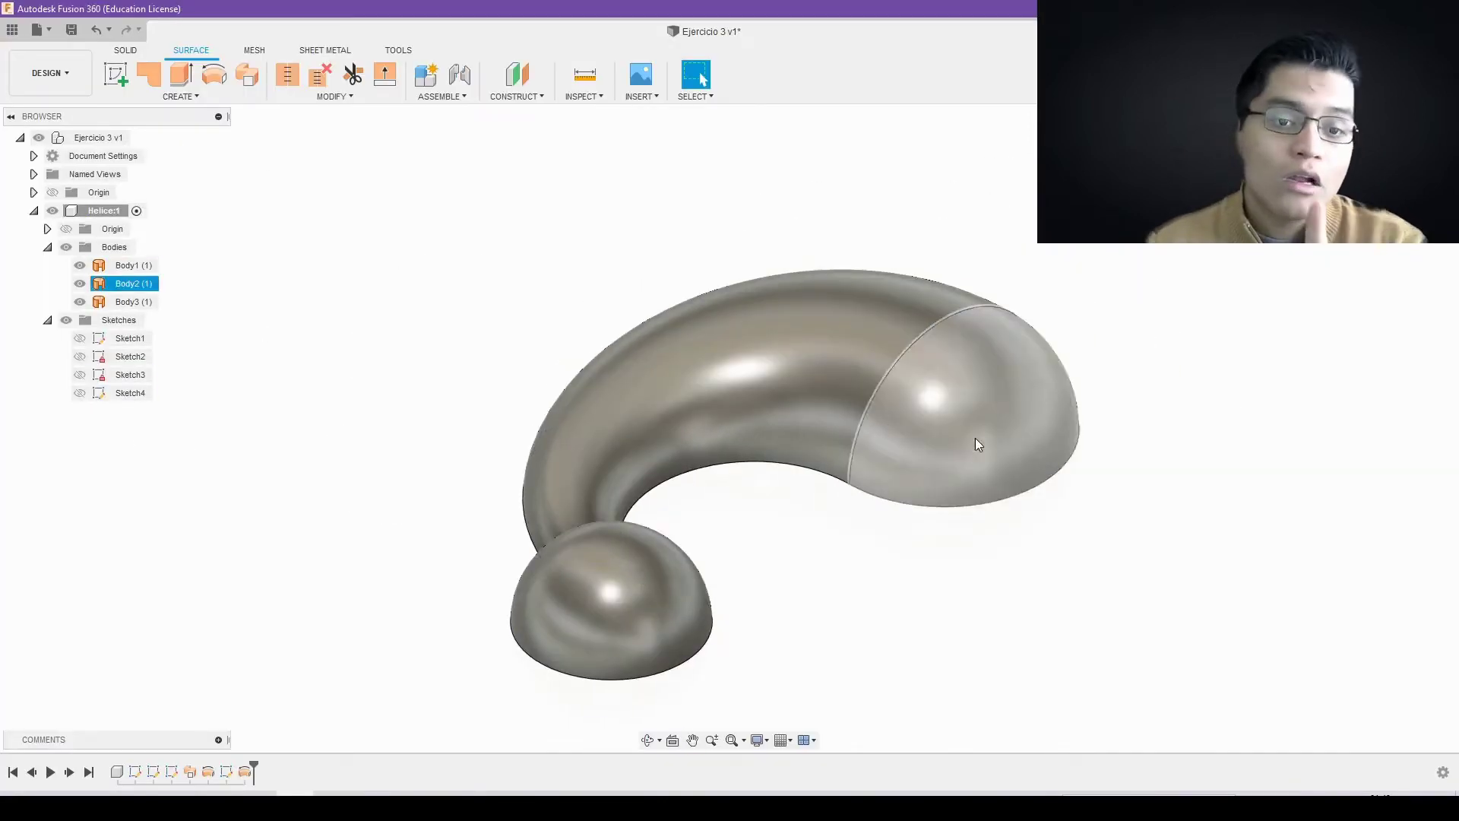
pyautogui.click(195, 96)
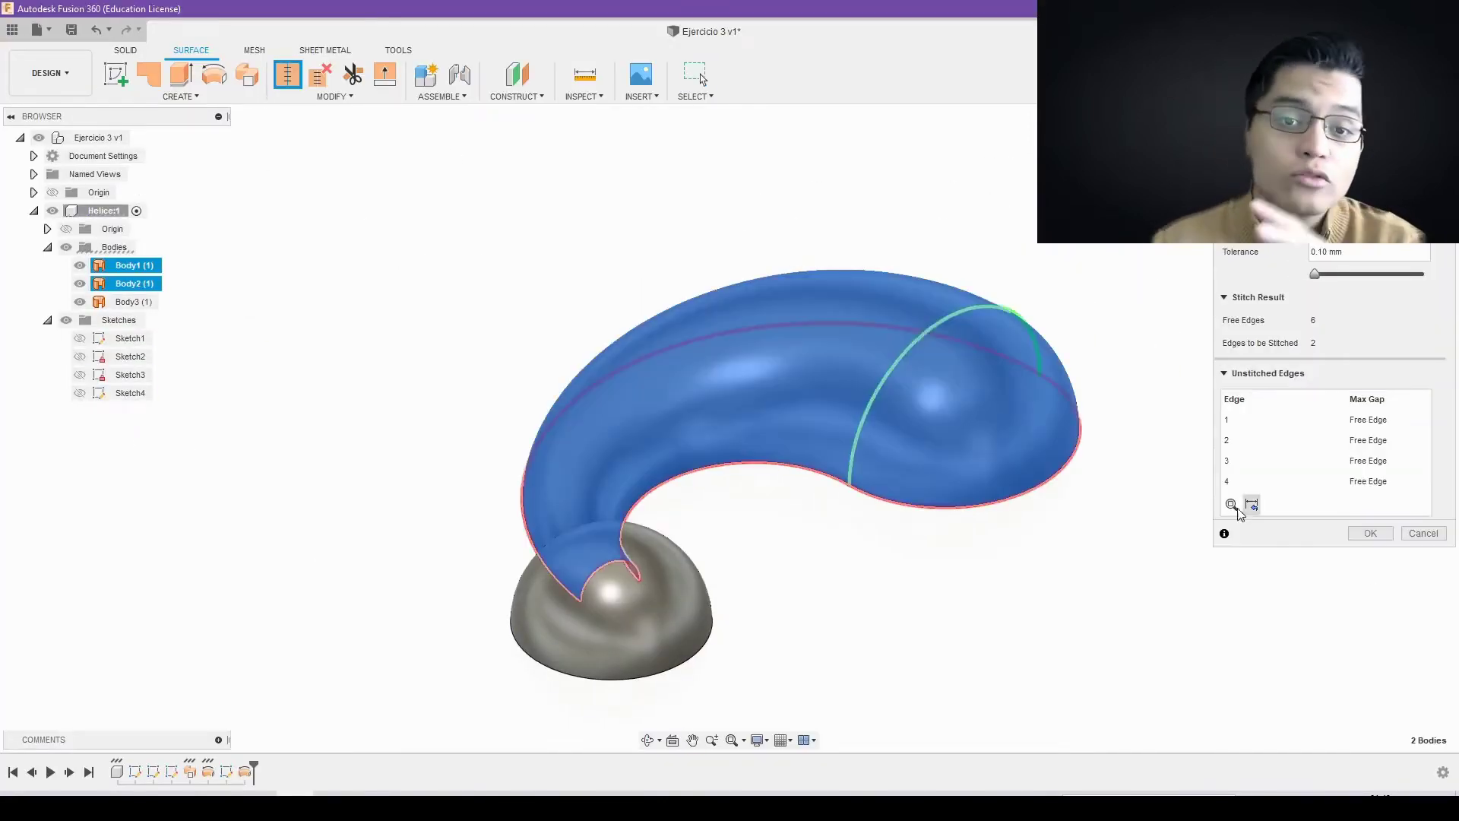
pyautogui.press('Return')
pyautogui.click(244, 298)
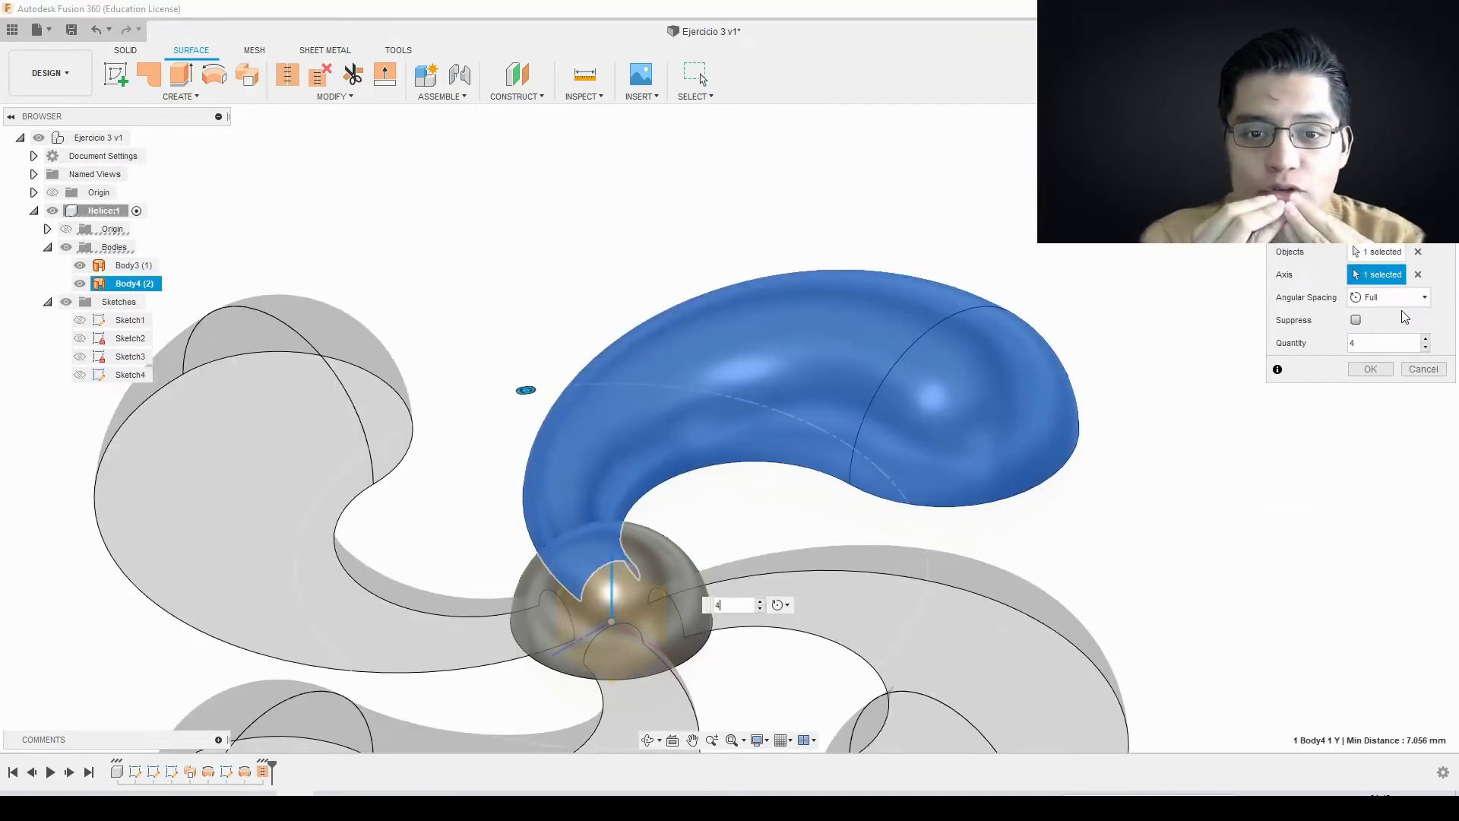
# Step: Accept the four-arm circular pattern, cancel a stray move, and orbit the spinner obliquely
pyautogui.press('Return')
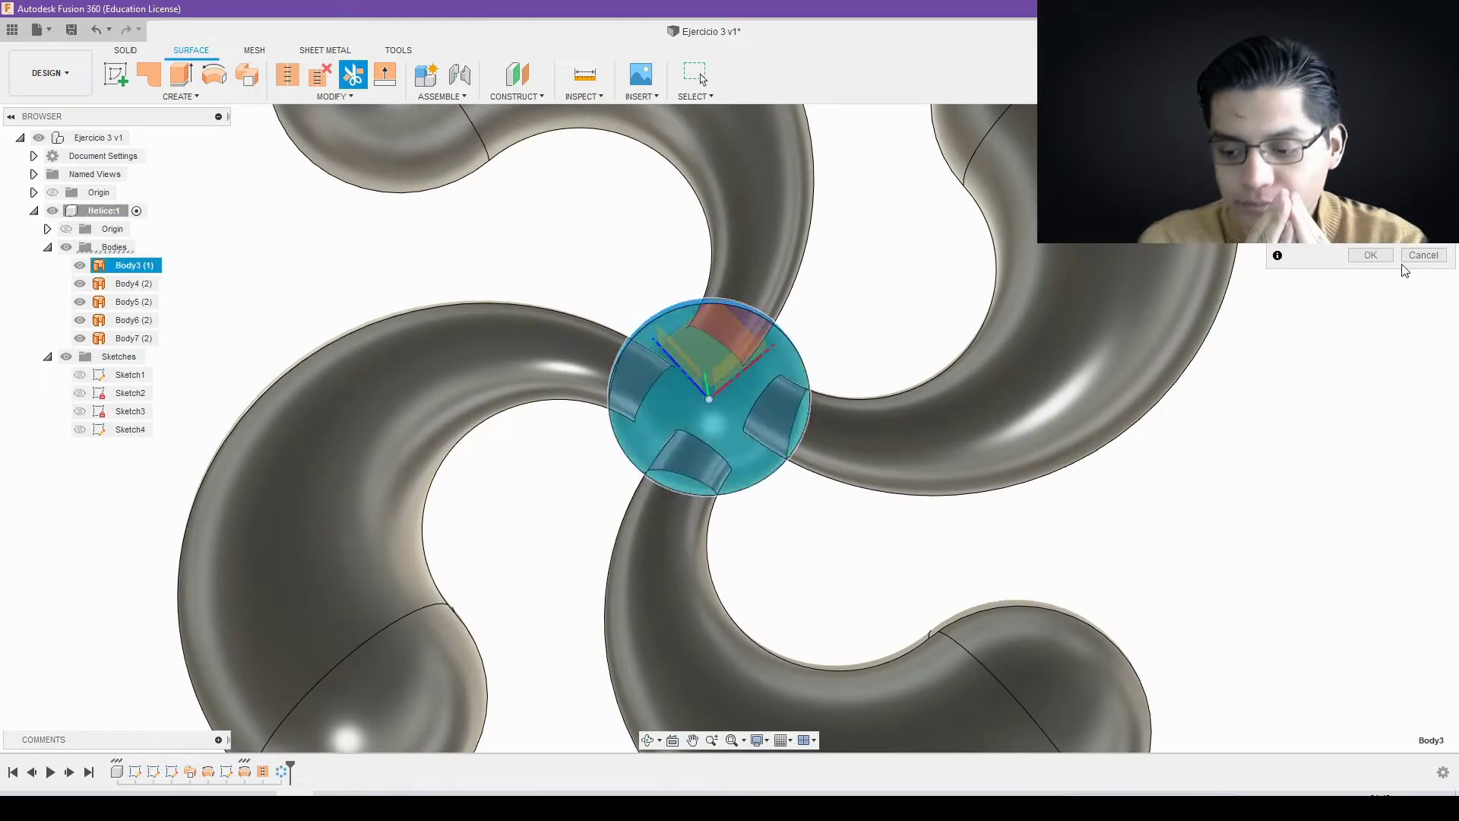
pyautogui.press('Escape')
pyautogui.rightClick(518, 489)
pyautogui.press('Escape')
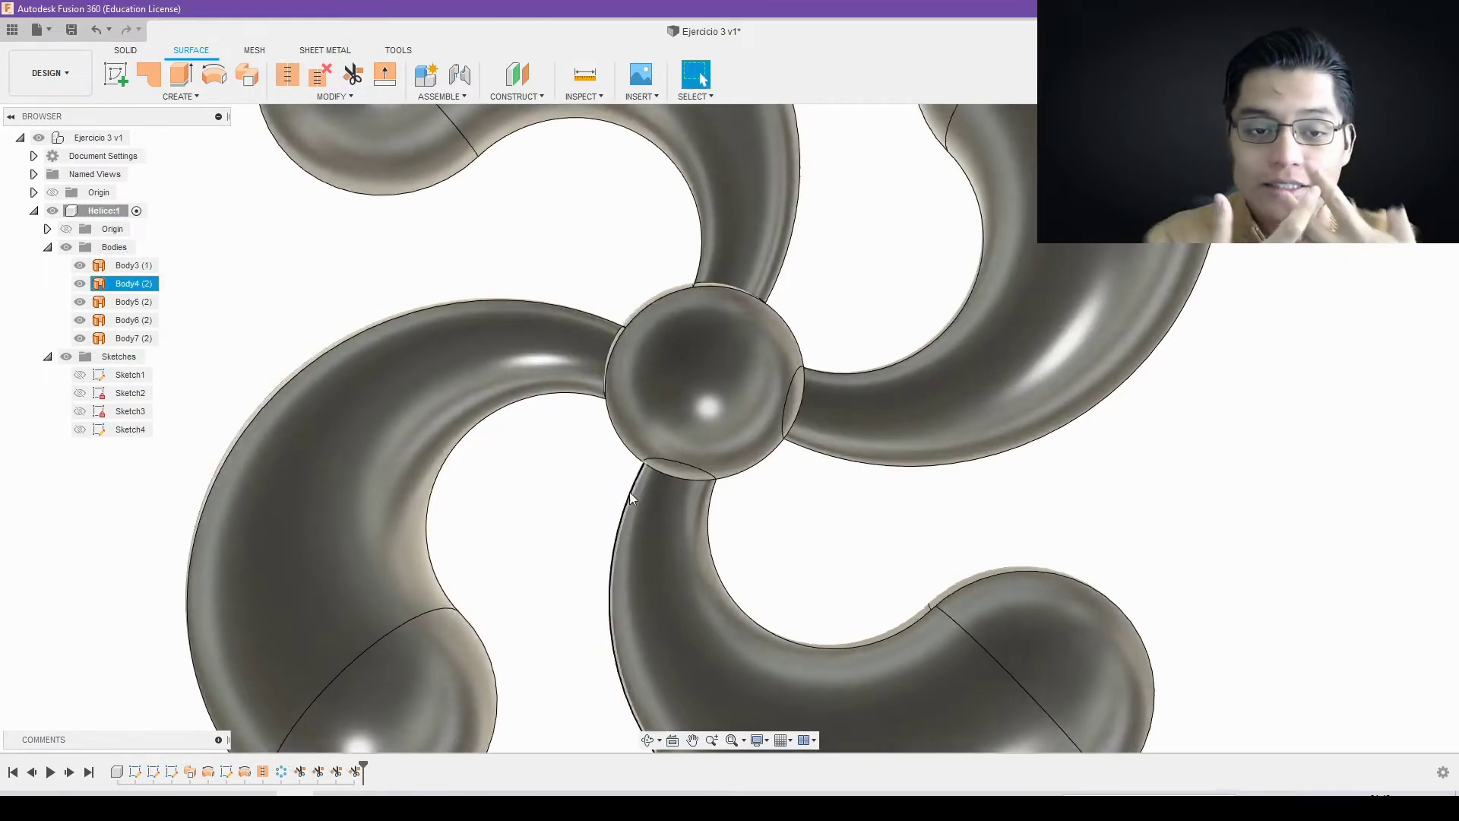
pyautogui.rightClick(629, 490)
pyautogui.press('m')
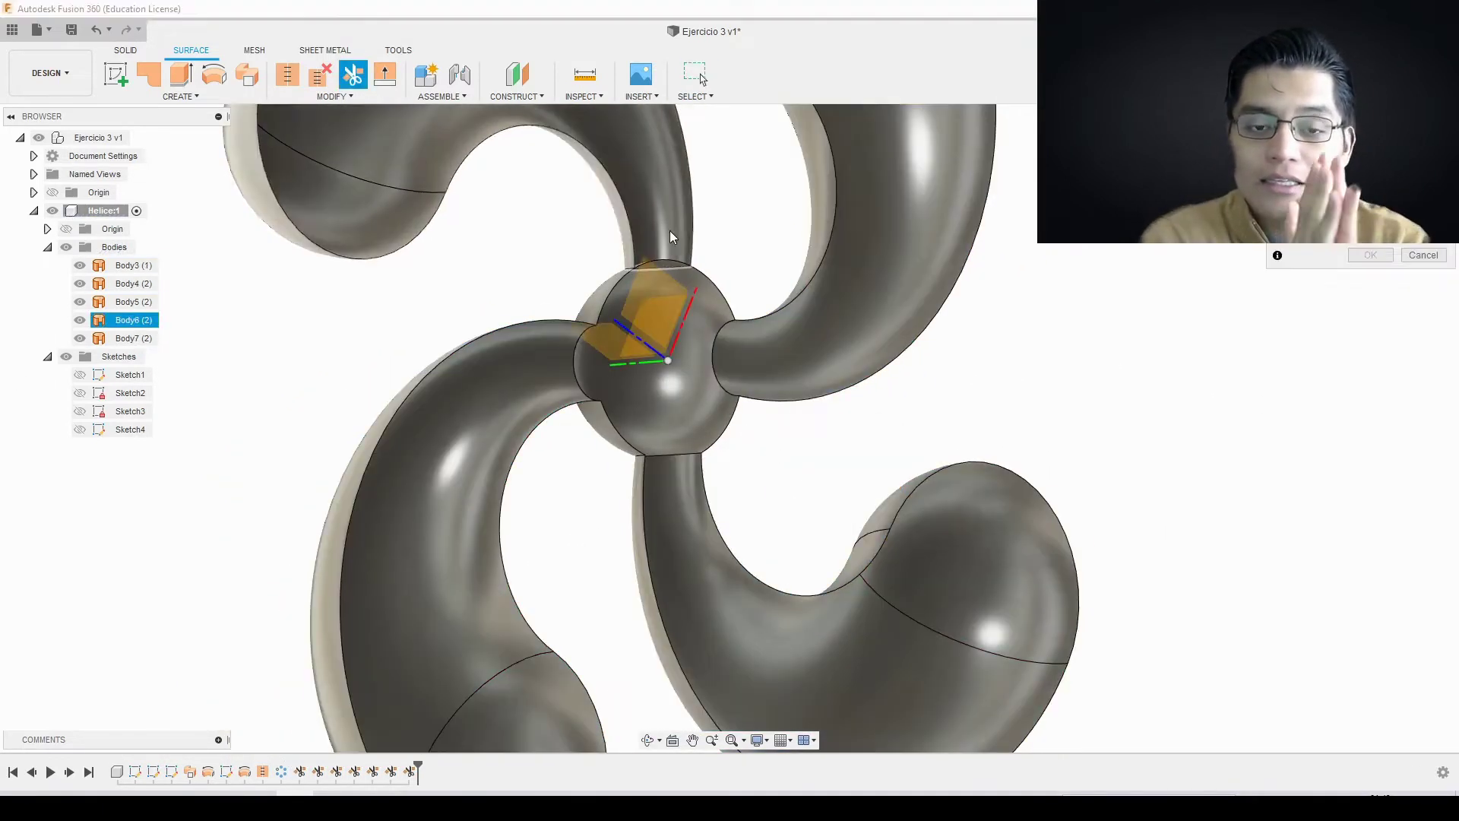
pyautogui.press('Escape')
pyautogui.keyDown('shift'); pyautogui.moveTo(788, 495); pyautogui.dragTo(850, 326, button='middle'); pyautogui.keyUp('shift')
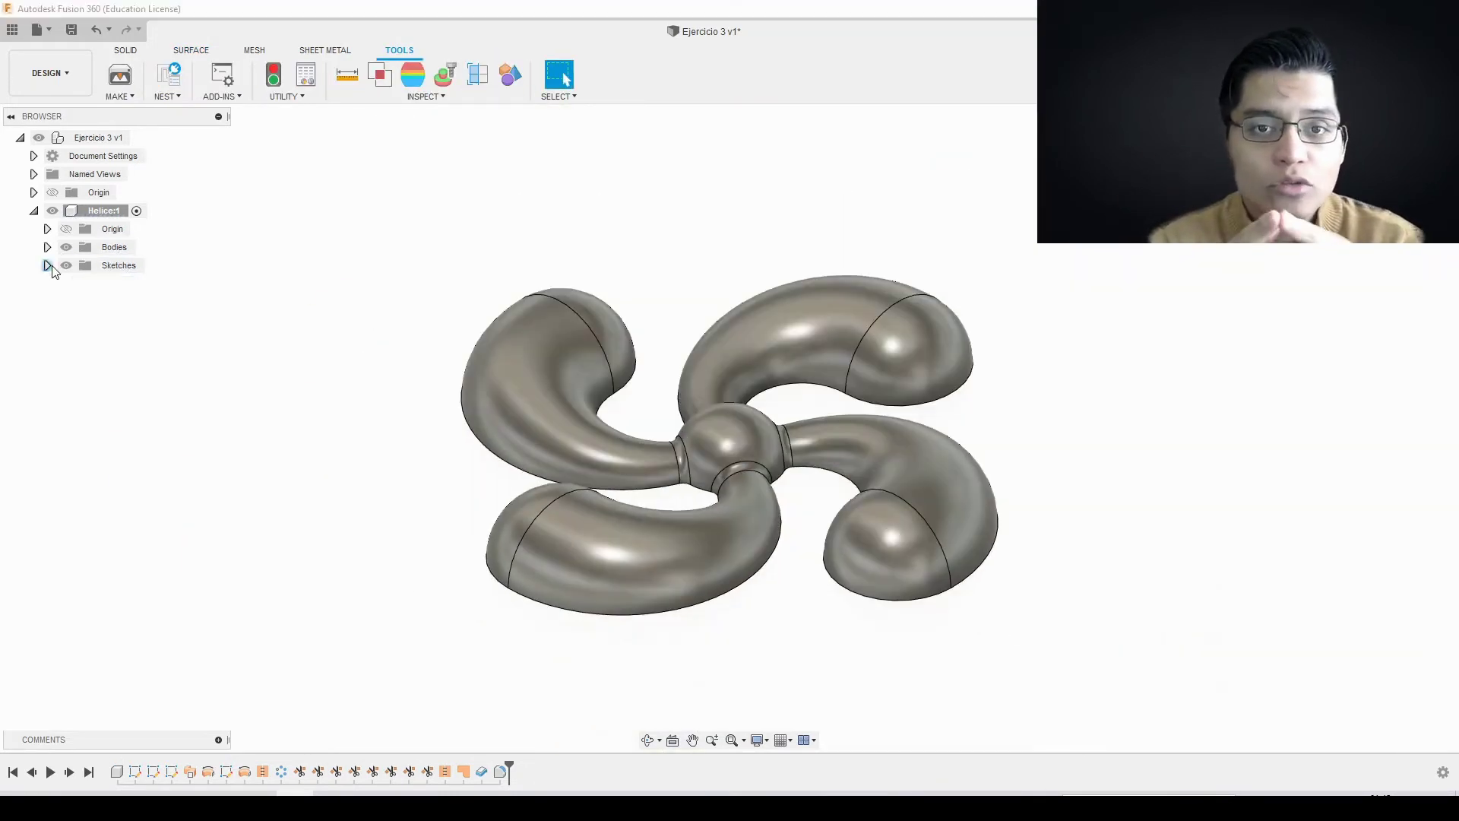
pyautogui.moveTo(800, 524); pyautogui.dragTo(762, 532, button='middle')
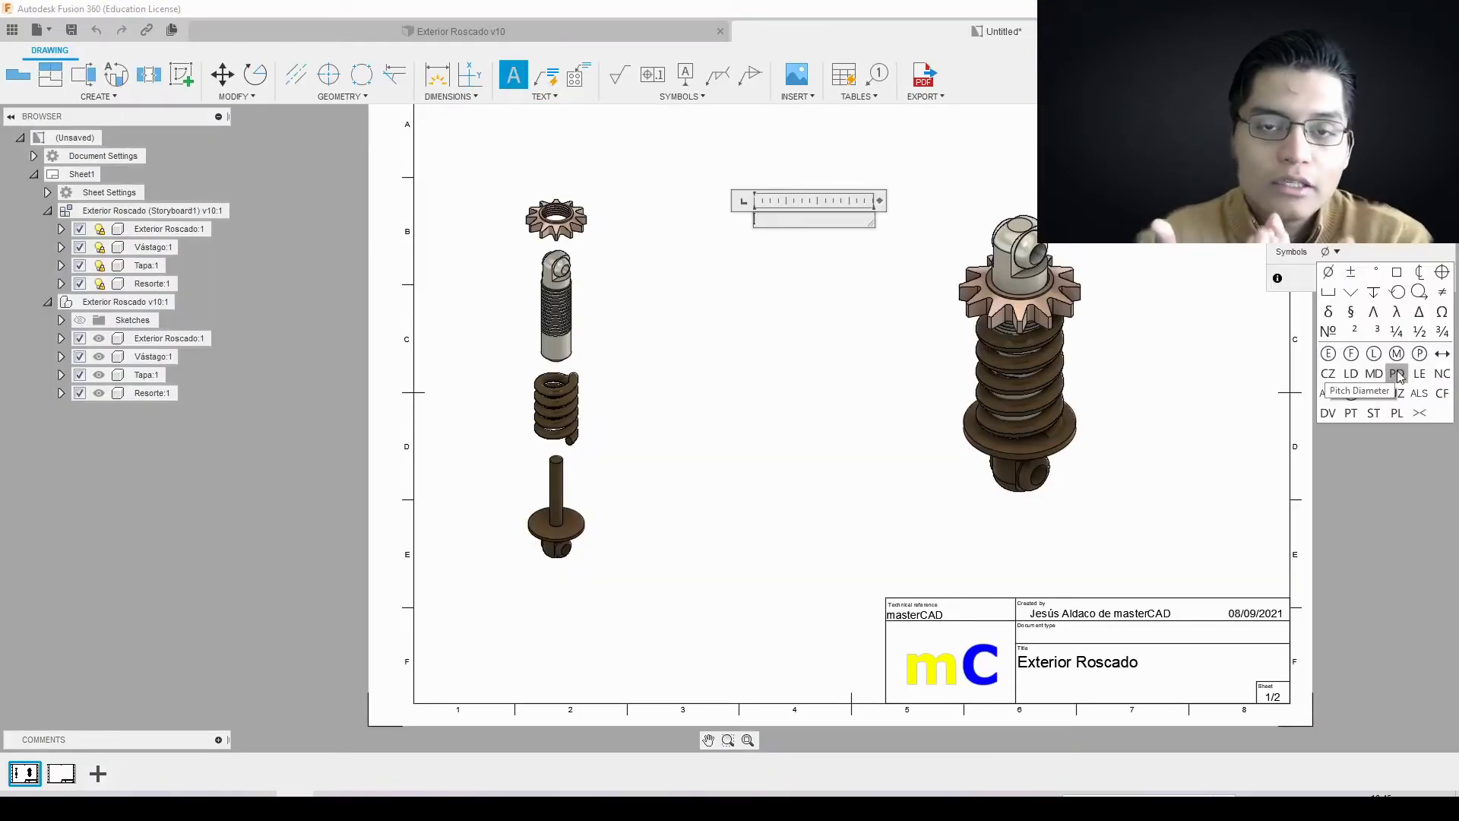
# Step: Add the MD symbol to the note and a Mill/Acabado surface texture symbol with 0.1 and 0.3
pyautogui.click(1373, 373)
pyautogui.click(545, 96)
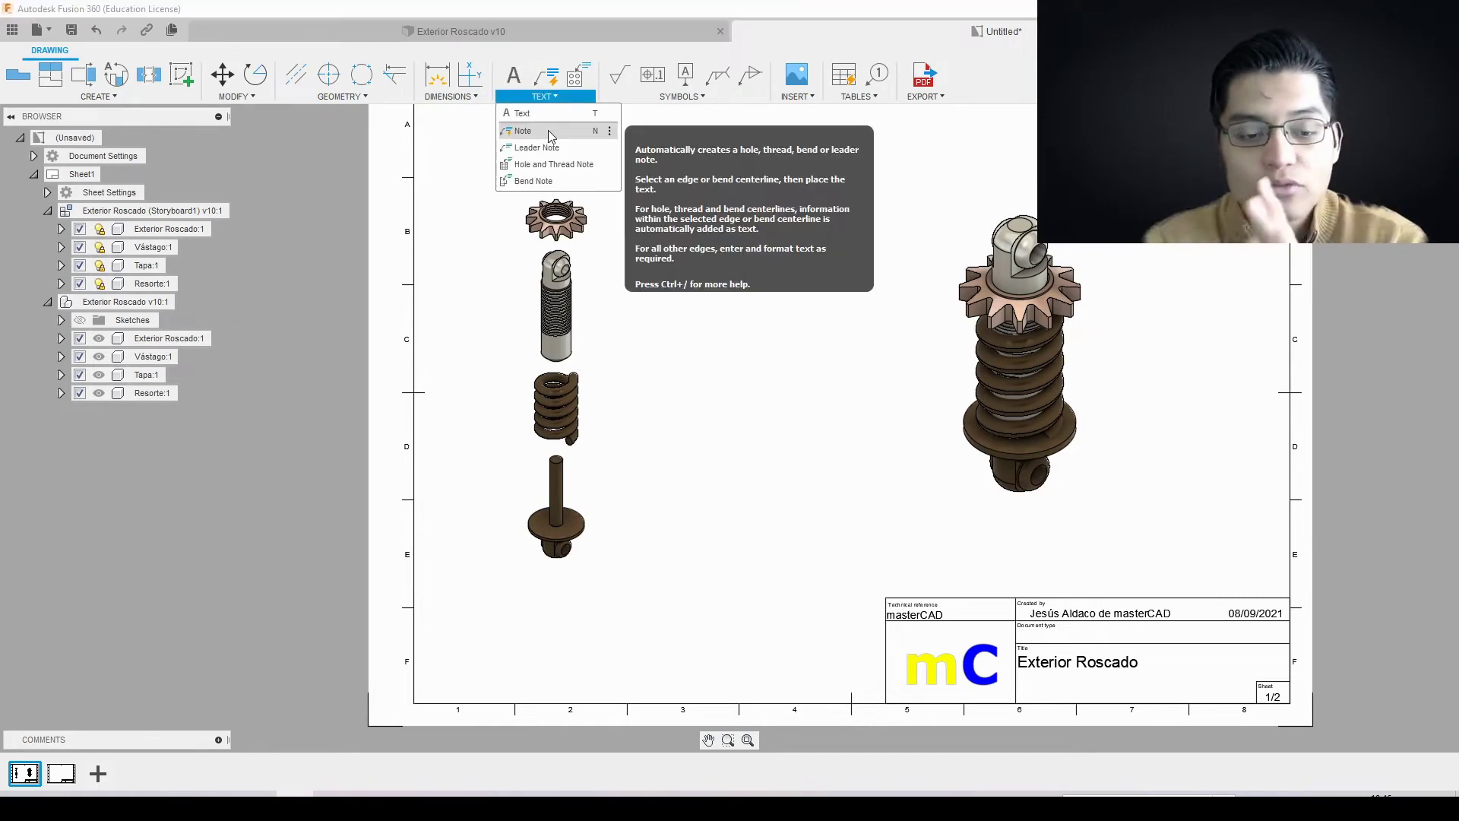
pyautogui.moveTo(532, 181)
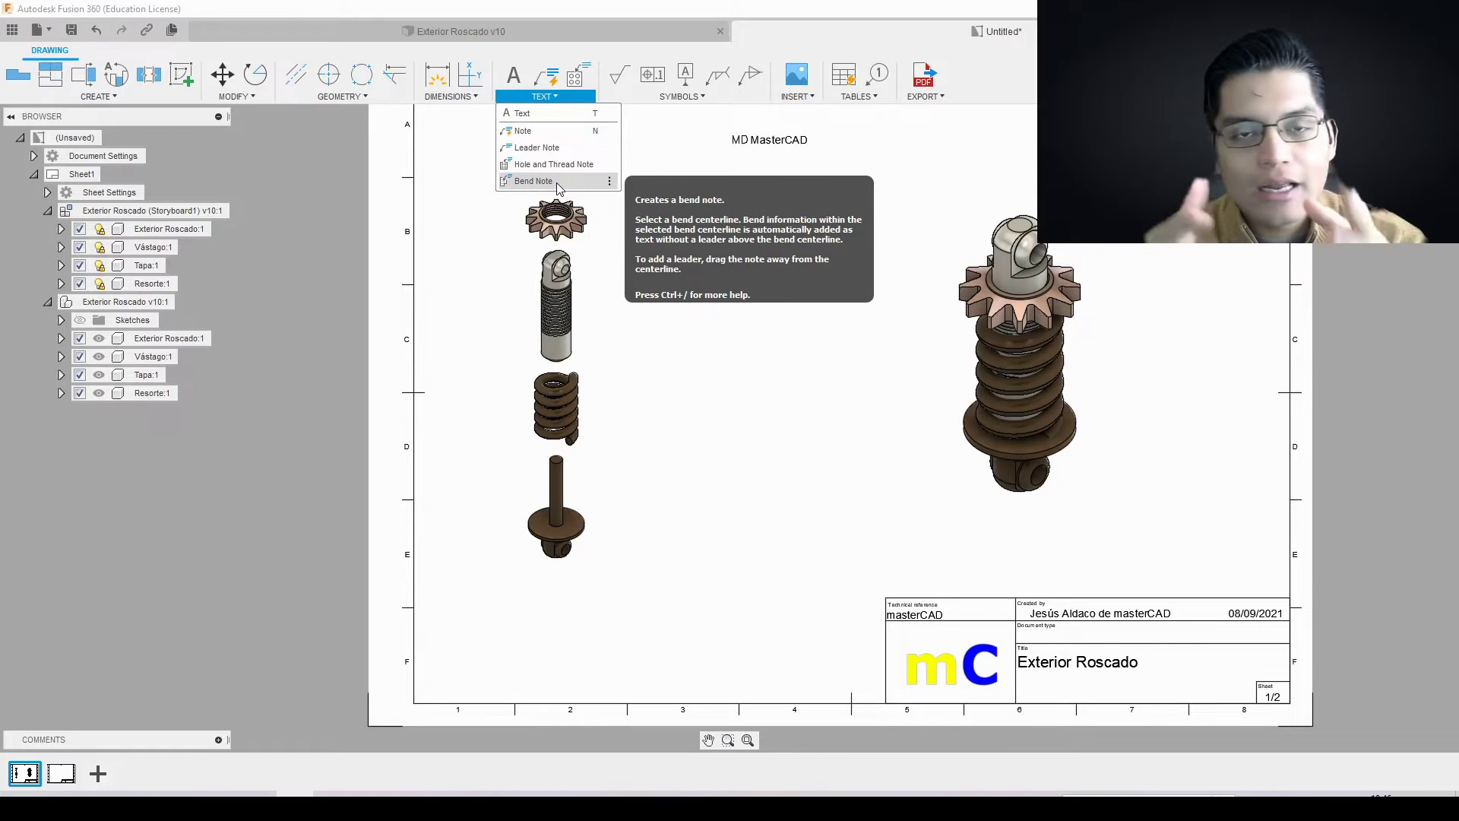
pyautogui.click(681, 96)
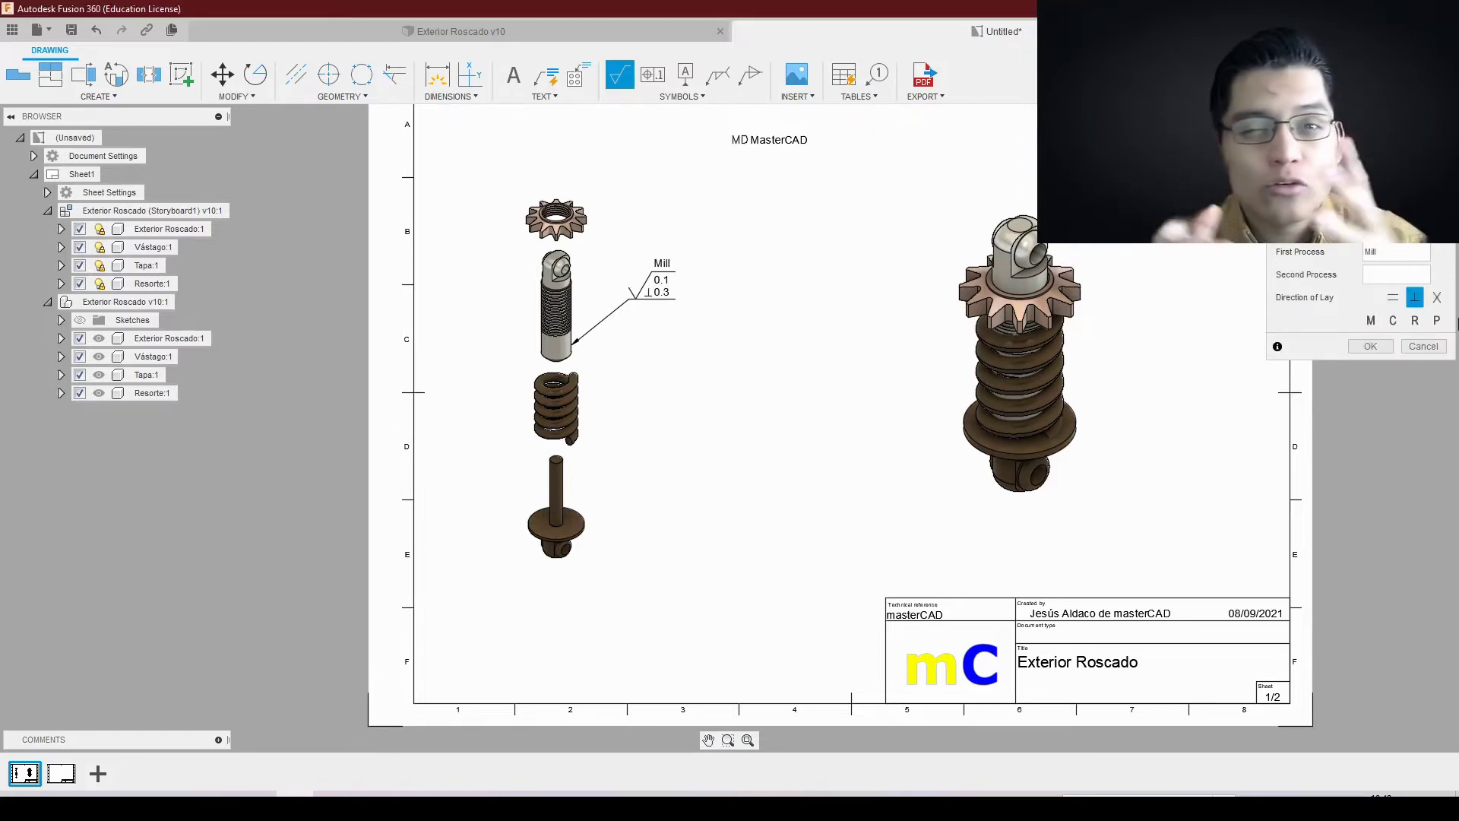
pyautogui.write('Acabado')
pyautogui.click(682, 96)
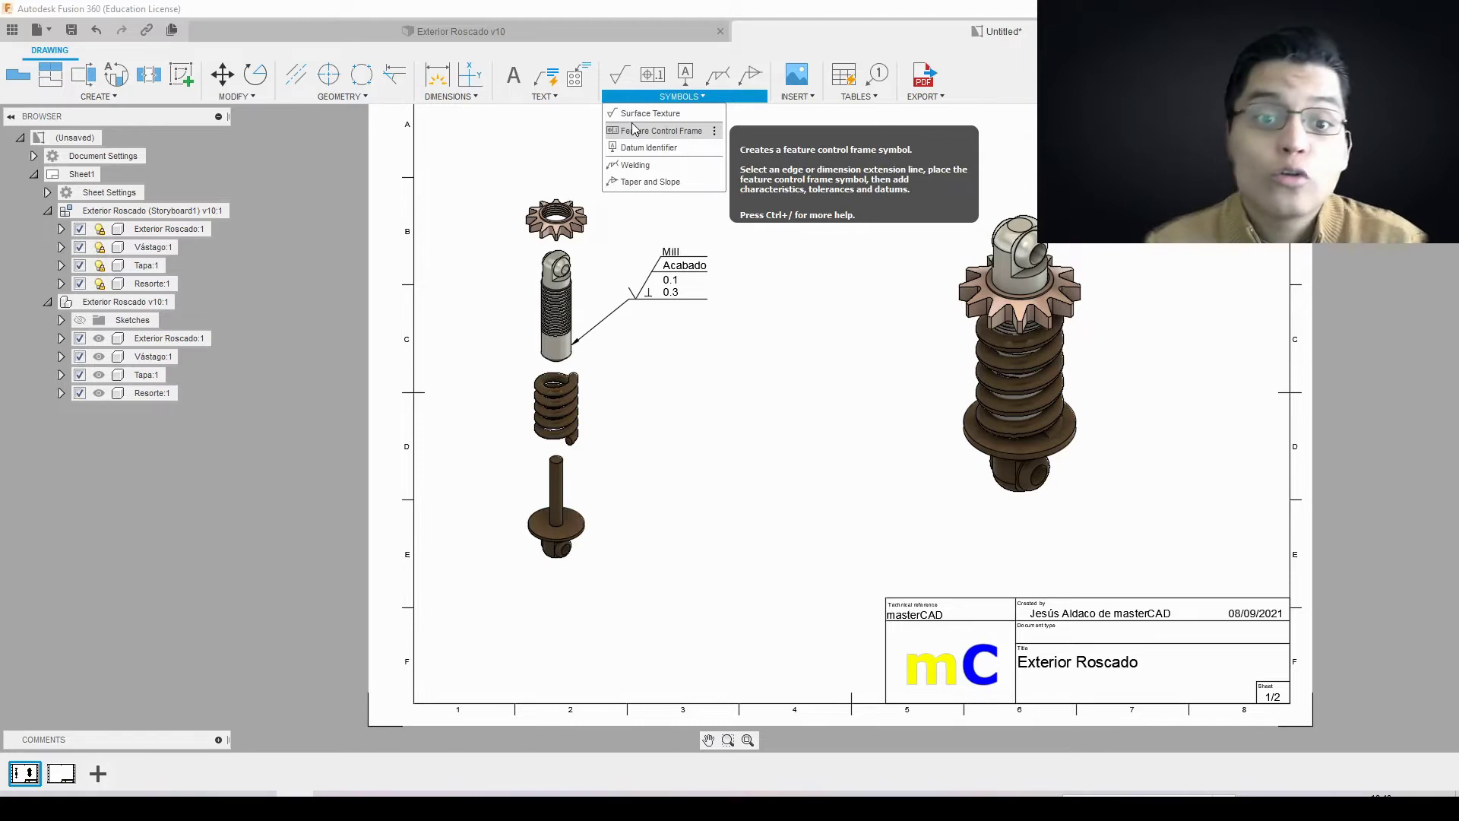
# Step: Add a datum identifier and a 0.2 parallelism feature control frame
pyautogui.click(648, 147)
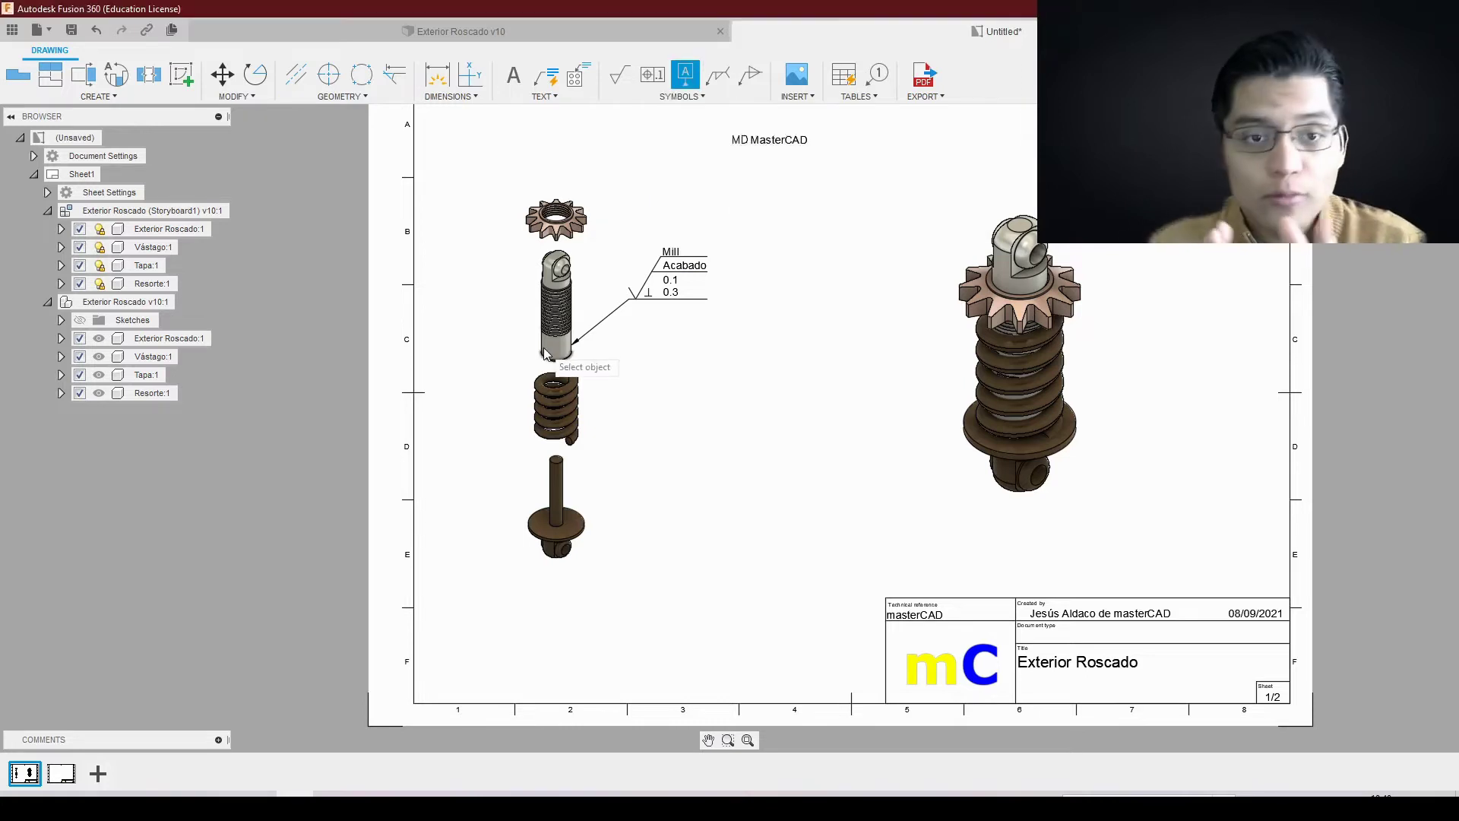
pyautogui.click(702, 96)
pyautogui.click(651, 130)
pyautogui.rightClick(732, 276)
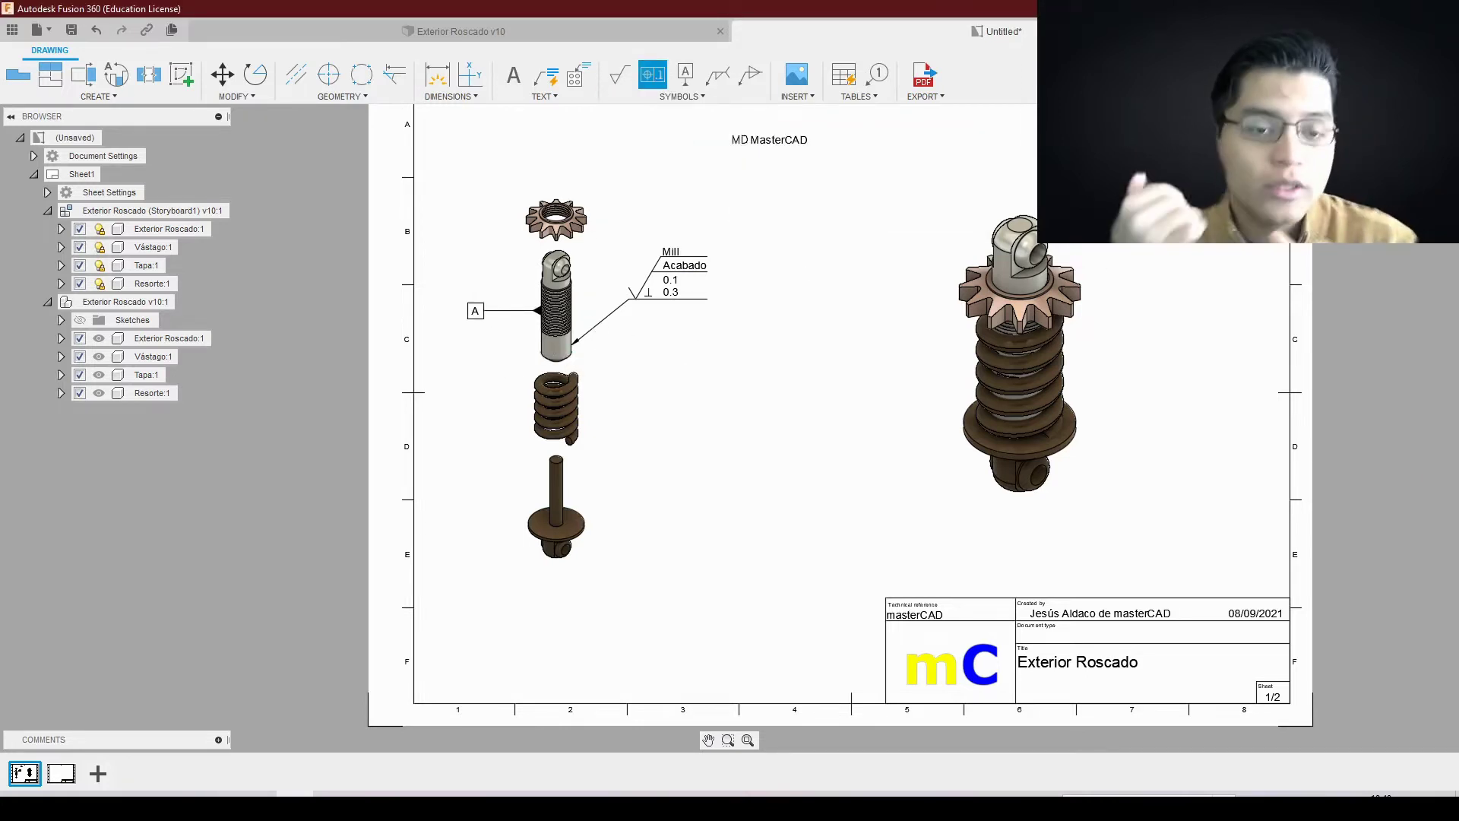
pyautogui.click(1378, 266)
pyautogui.press('Escape')
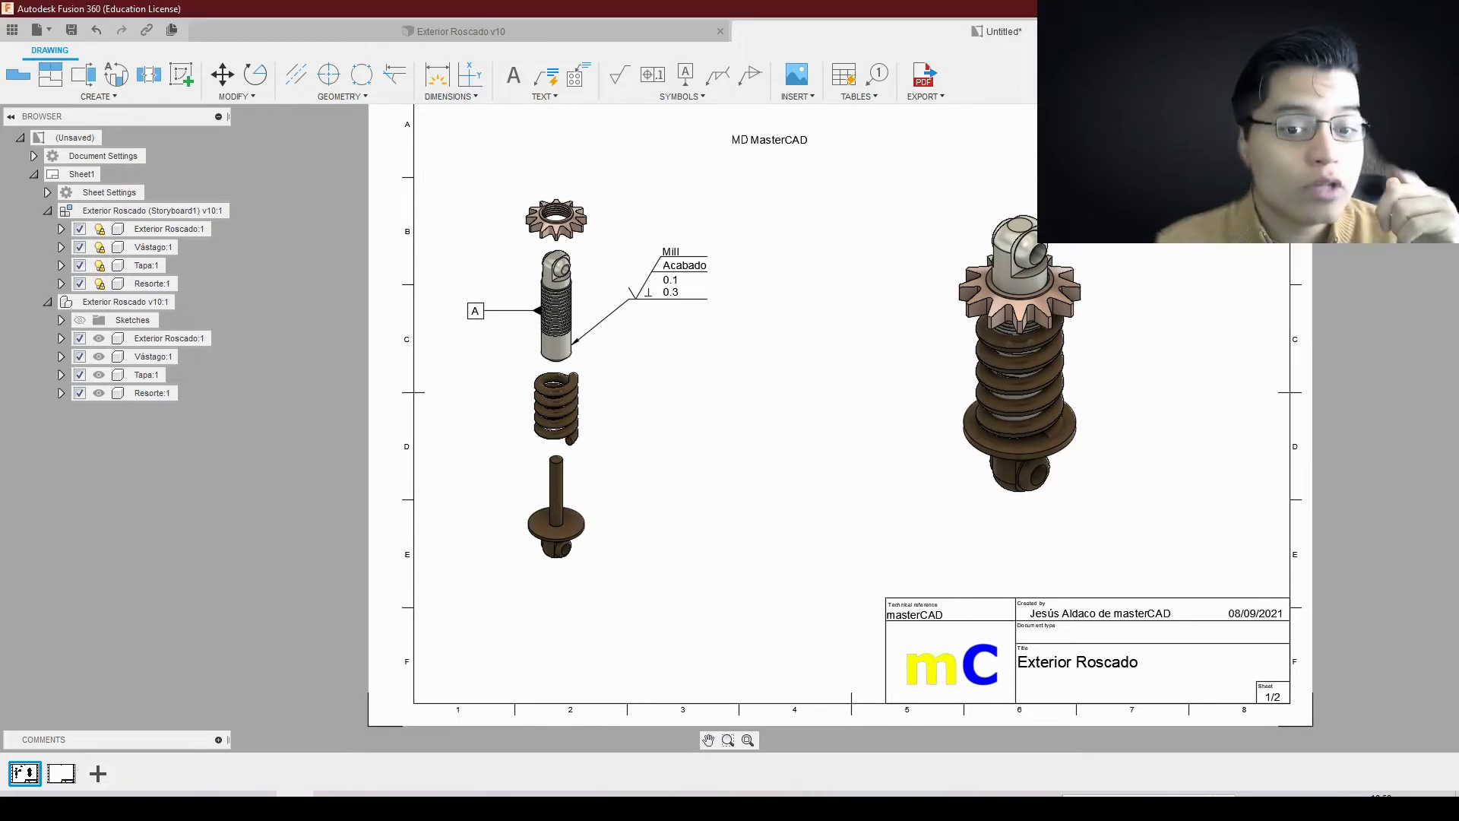
# Step: Place a welding symbol with a chosen weld type, then a taper/slope symbol
pyautogui.click(671, 97)
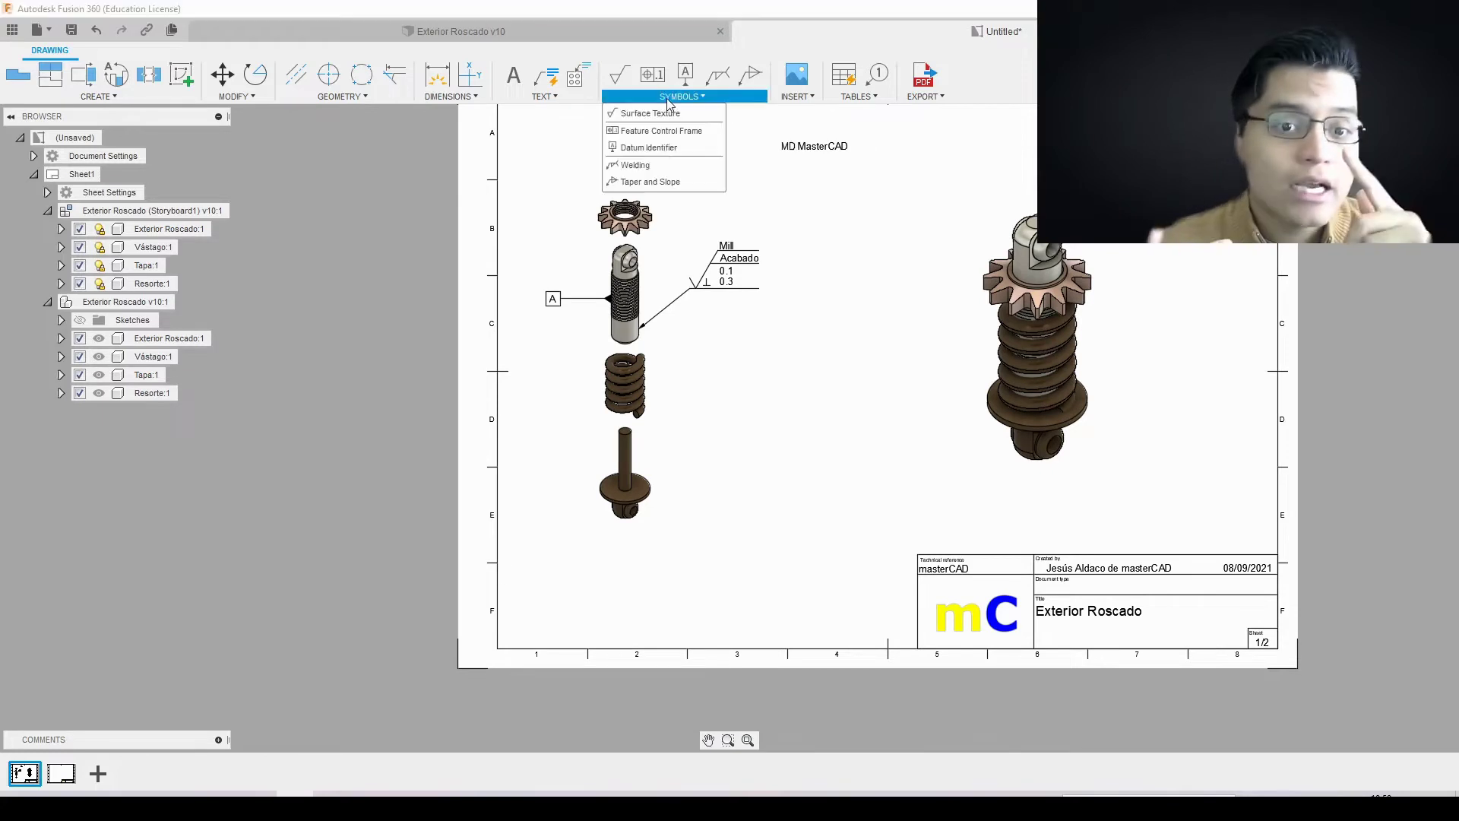
pyautogui.click(635, 165)
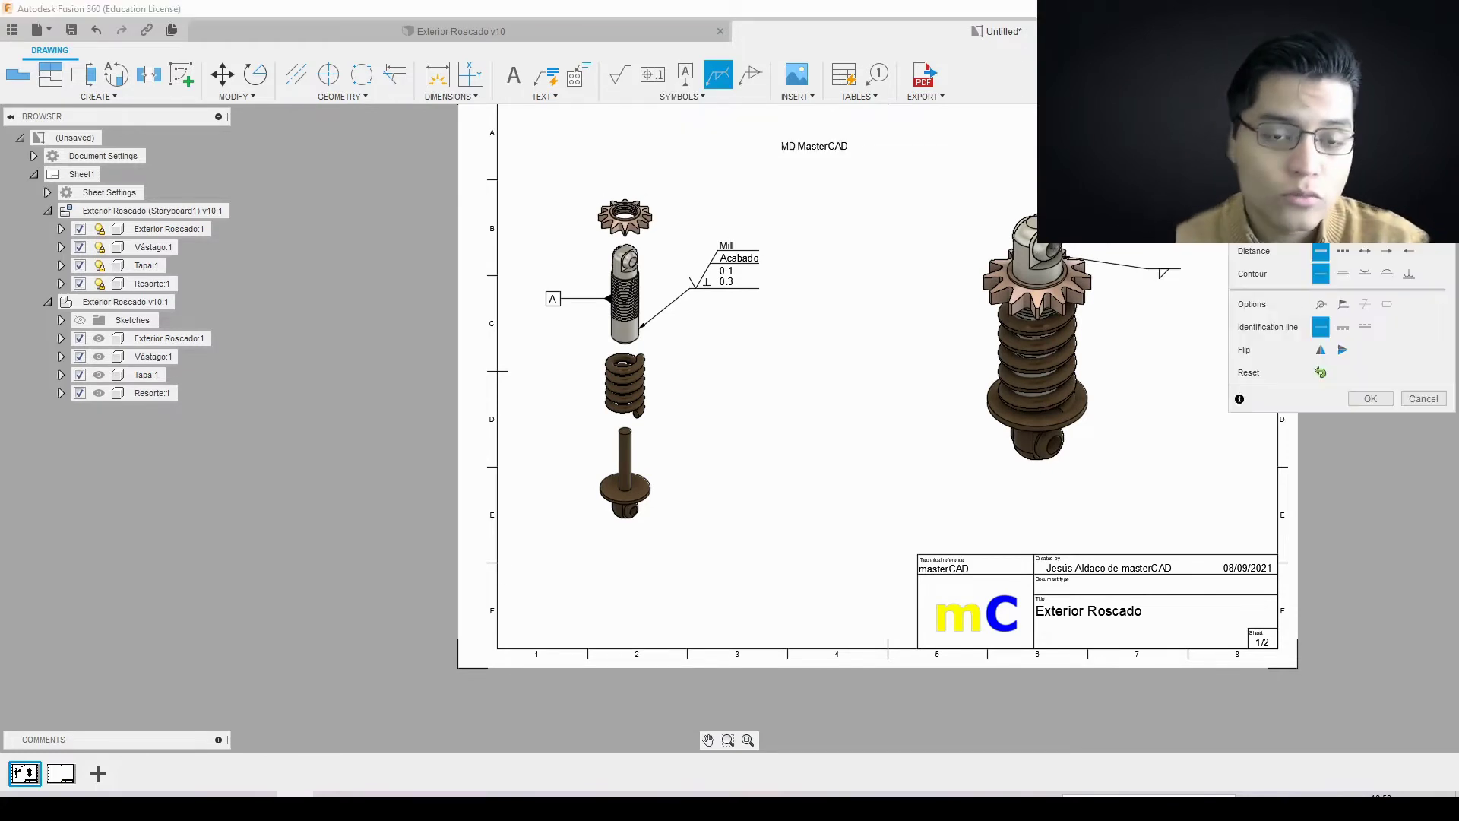
pyautogui.click(1293, 228)
pyautogui.click(1293, 256)
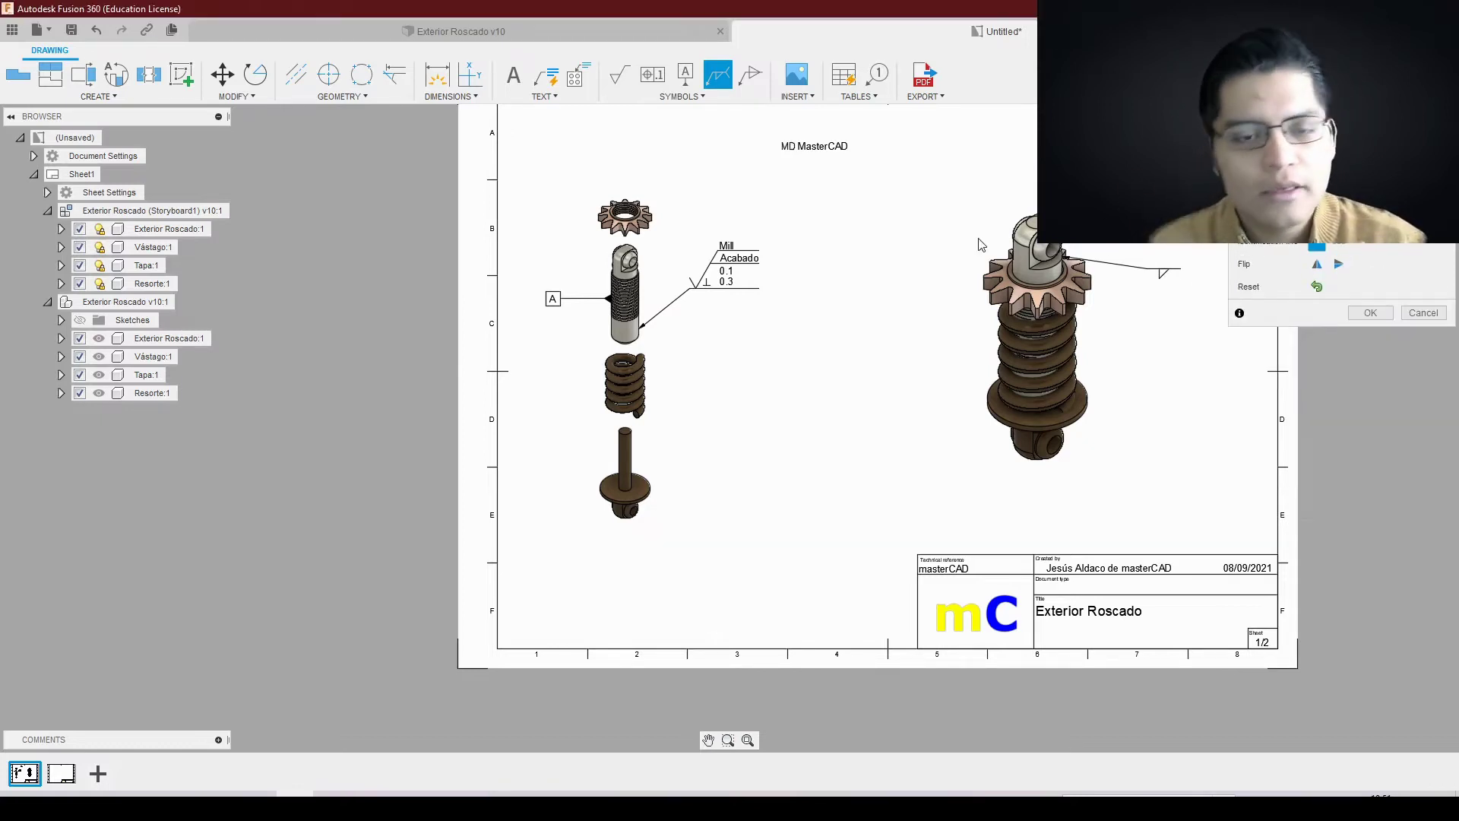
pyautogui.click(750, 73)
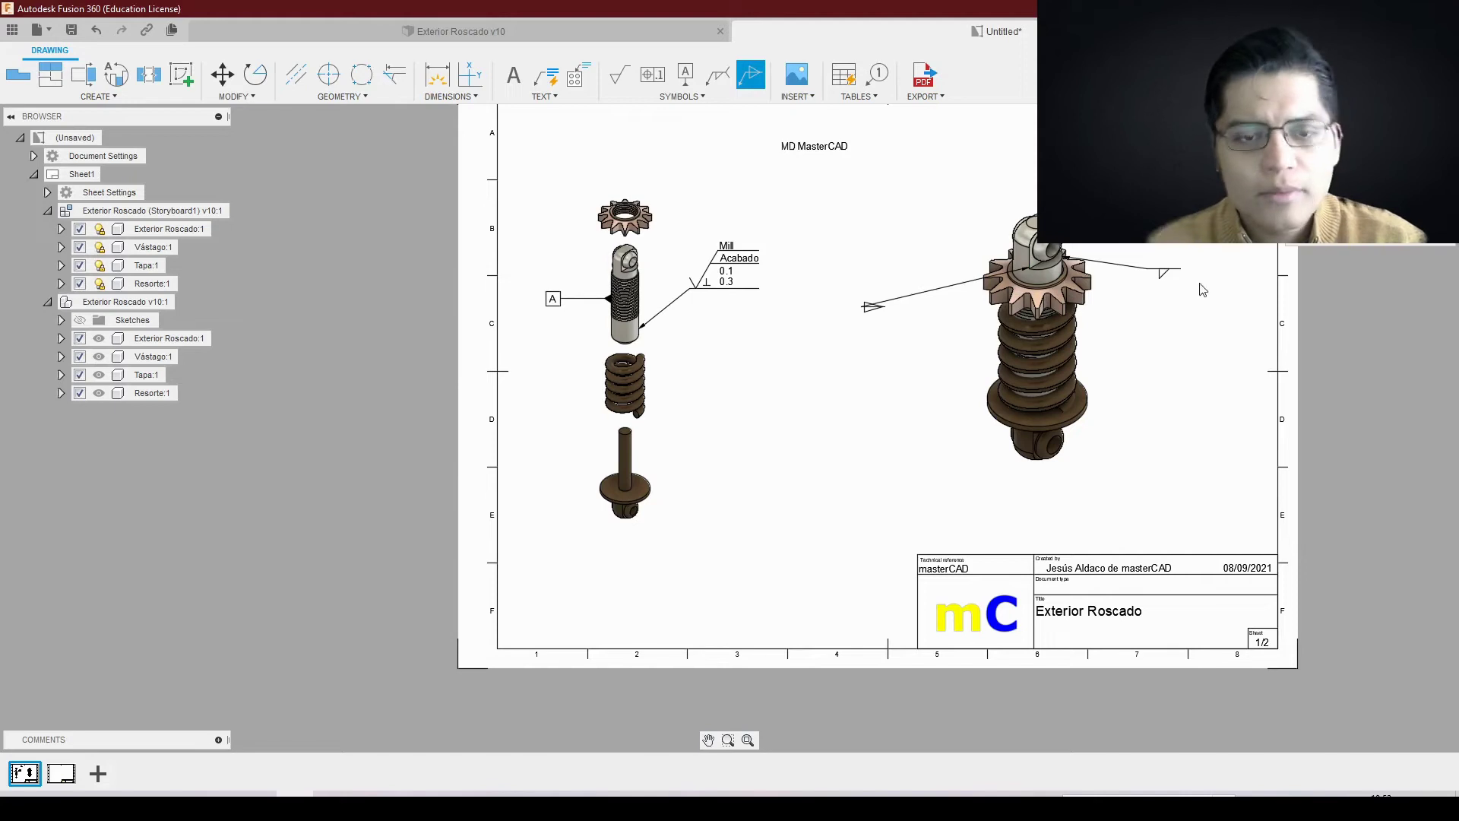
# Step: Insert the Ejercicio 1 logo image at the lower left of the sheet
pyautogui.click(796, 74)
pyautogui.doubleClick(170, 127)
pyautogui.click(665, 274)
pyautogui.click(582, 407)
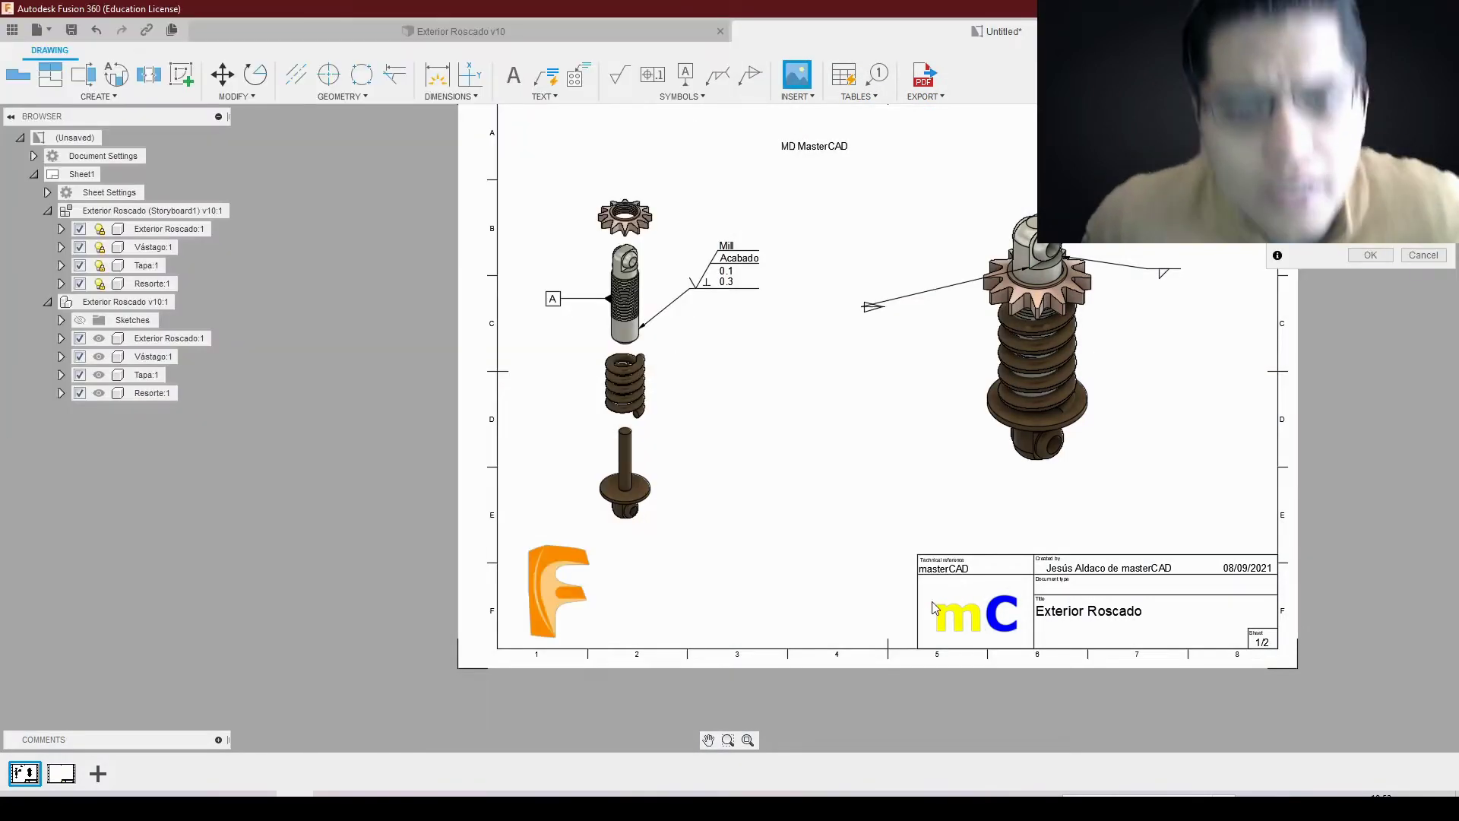
# Step: Move the right-hand assembly view up and left and collapse the storyboard component list
pyautogui.click(866, 95)
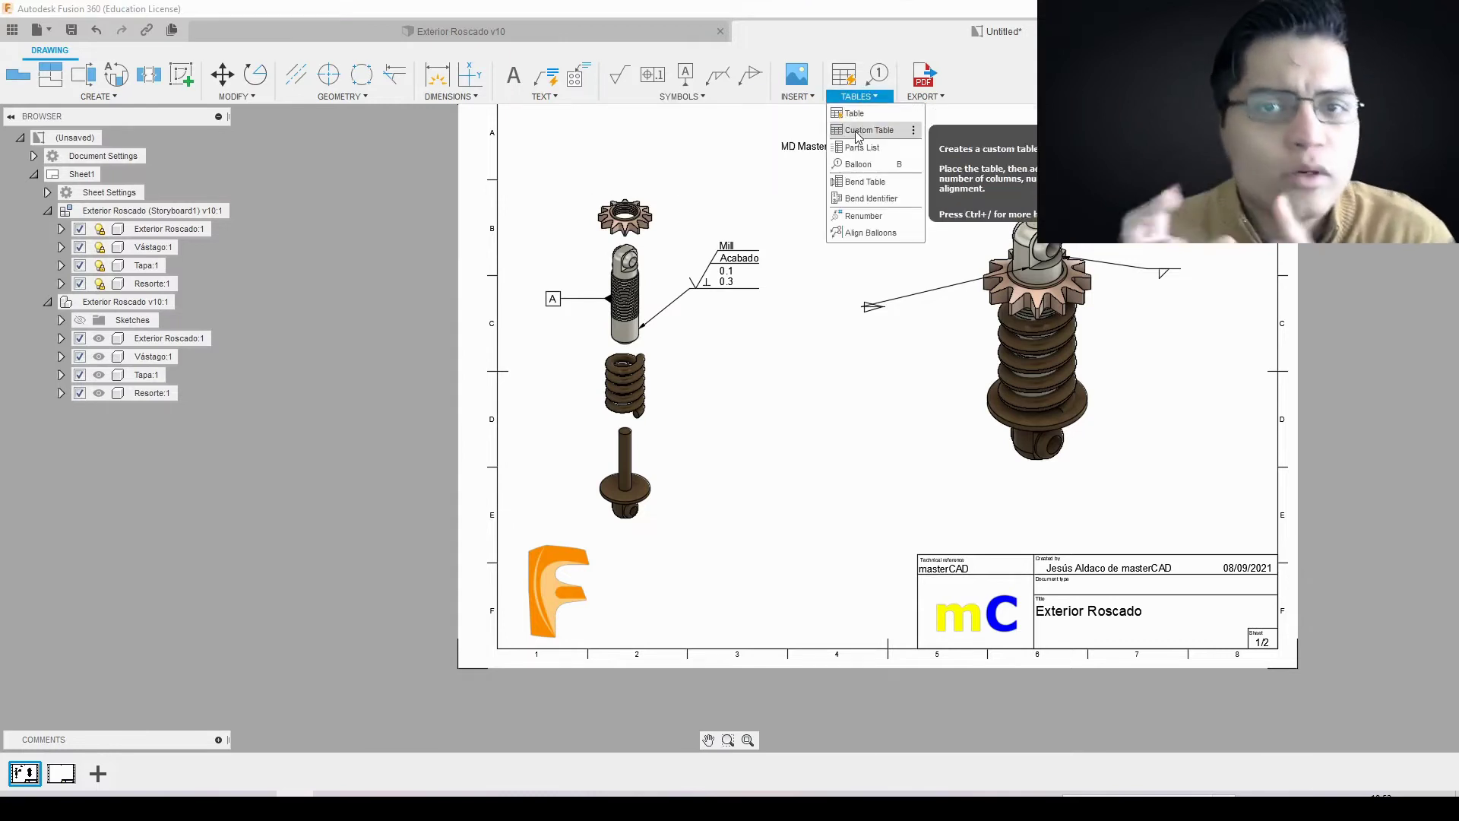
pyautogui.scroll(-1, 836, 403)
pyautogui.moveTo(988, 410); pyautogui.dragTo(850, 346)
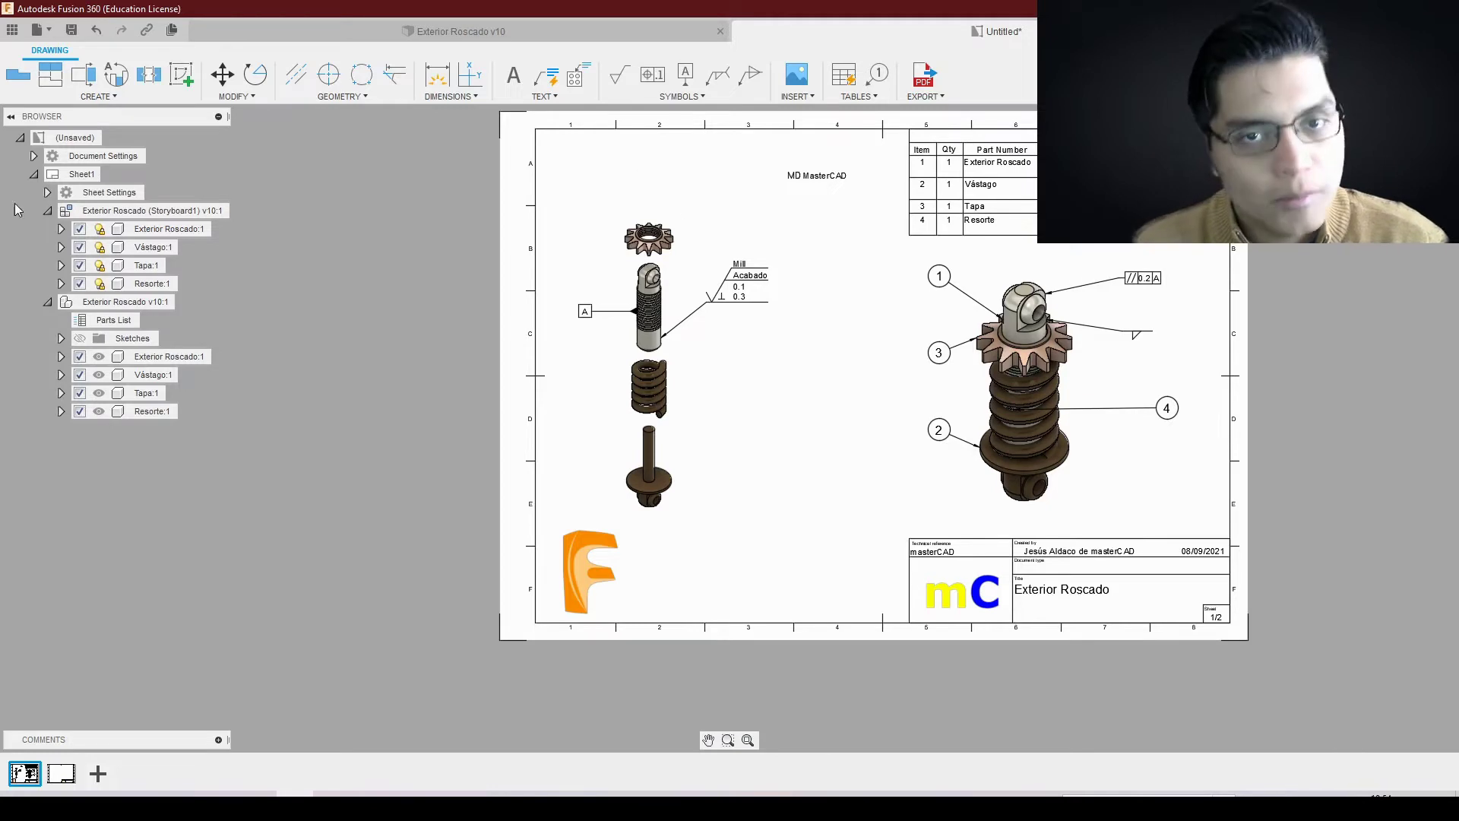
pyautogui.click(47, 210)
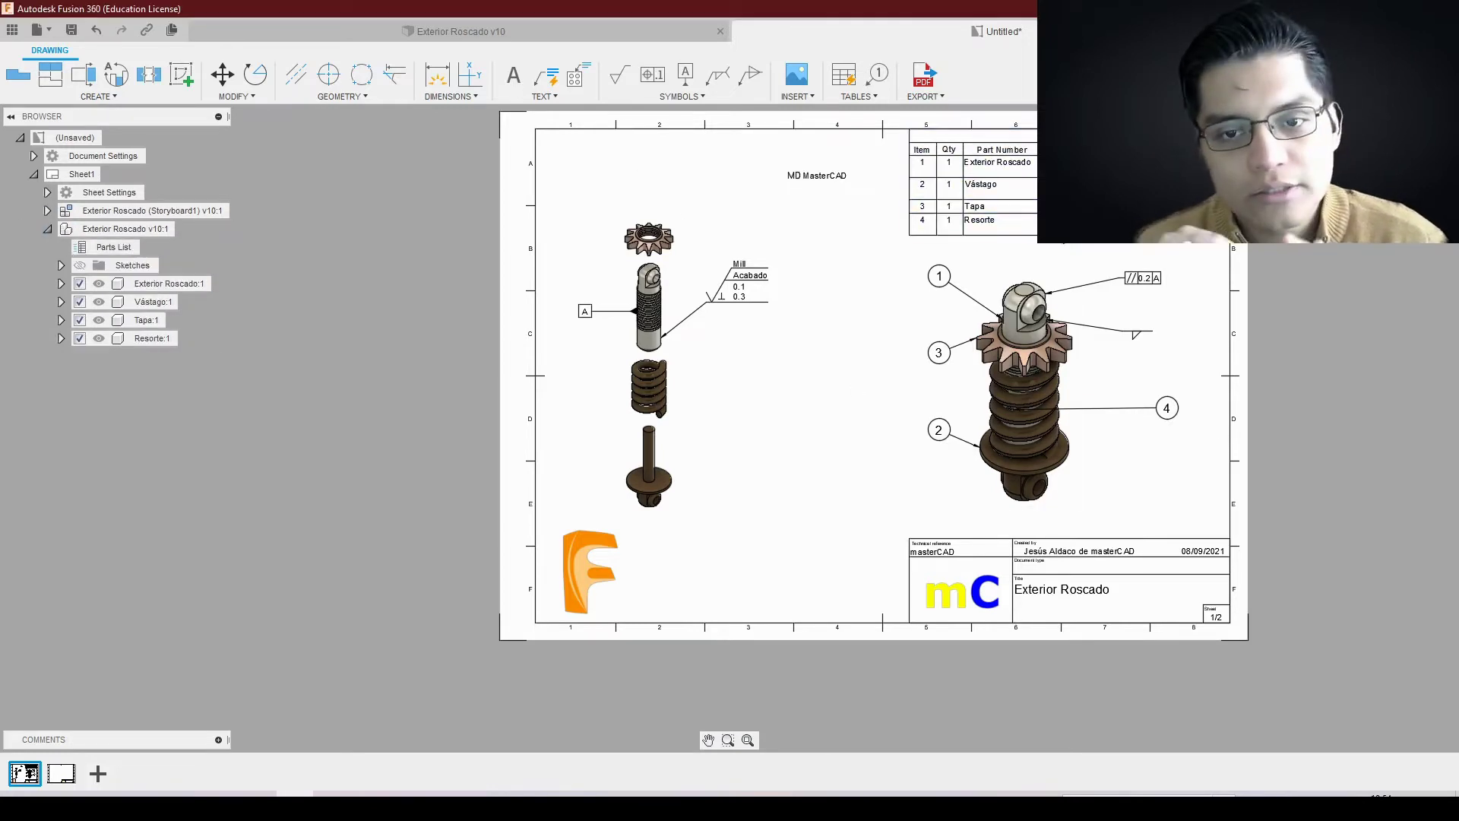
# Step: Apply a red physical material to the Exterior Roscado:1 component
pyautogui.click(461, 31)
pyautogui.rightClick(121, 229)
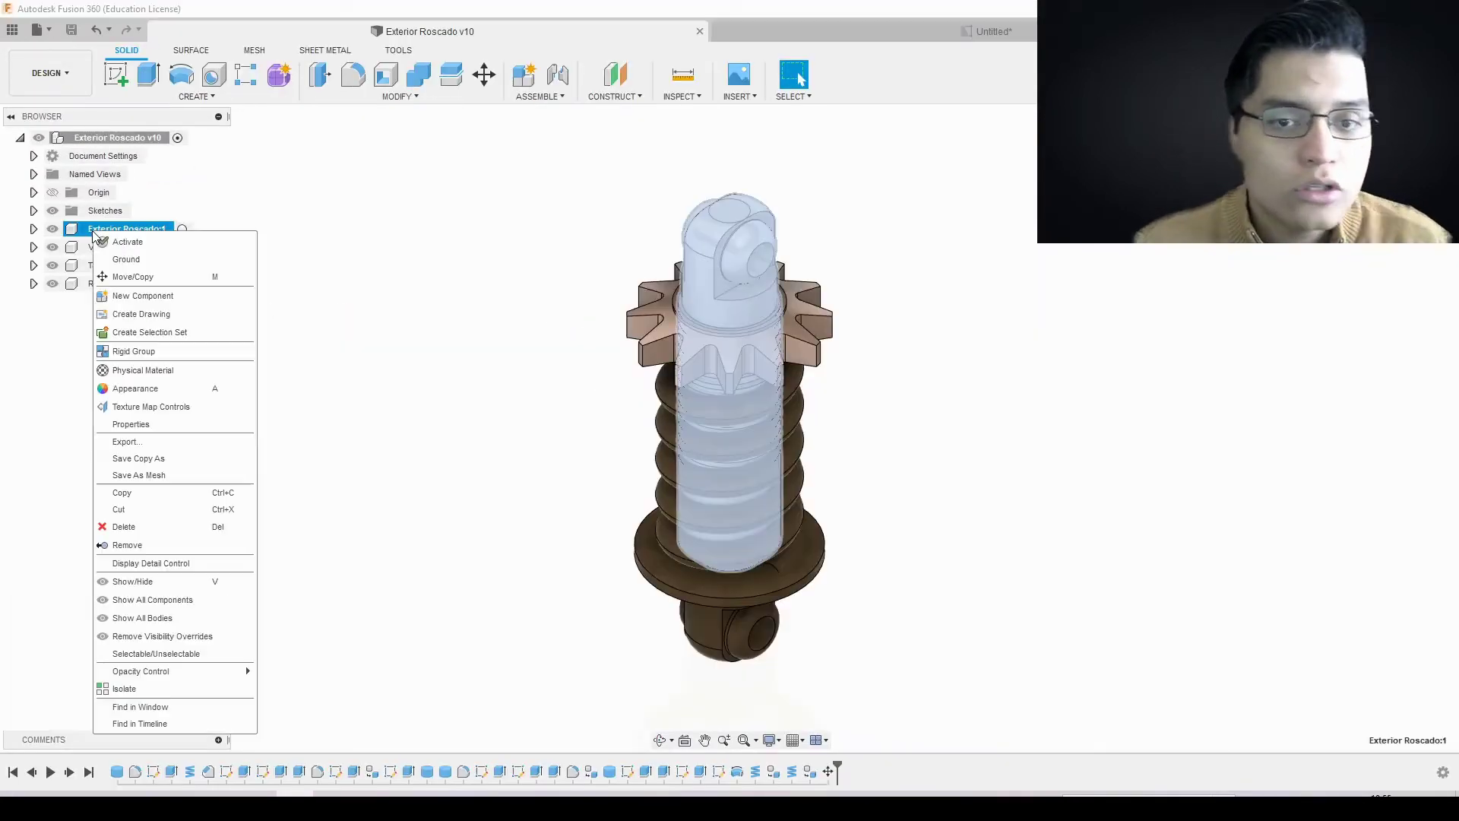
pyautogui.click(1248, 425)
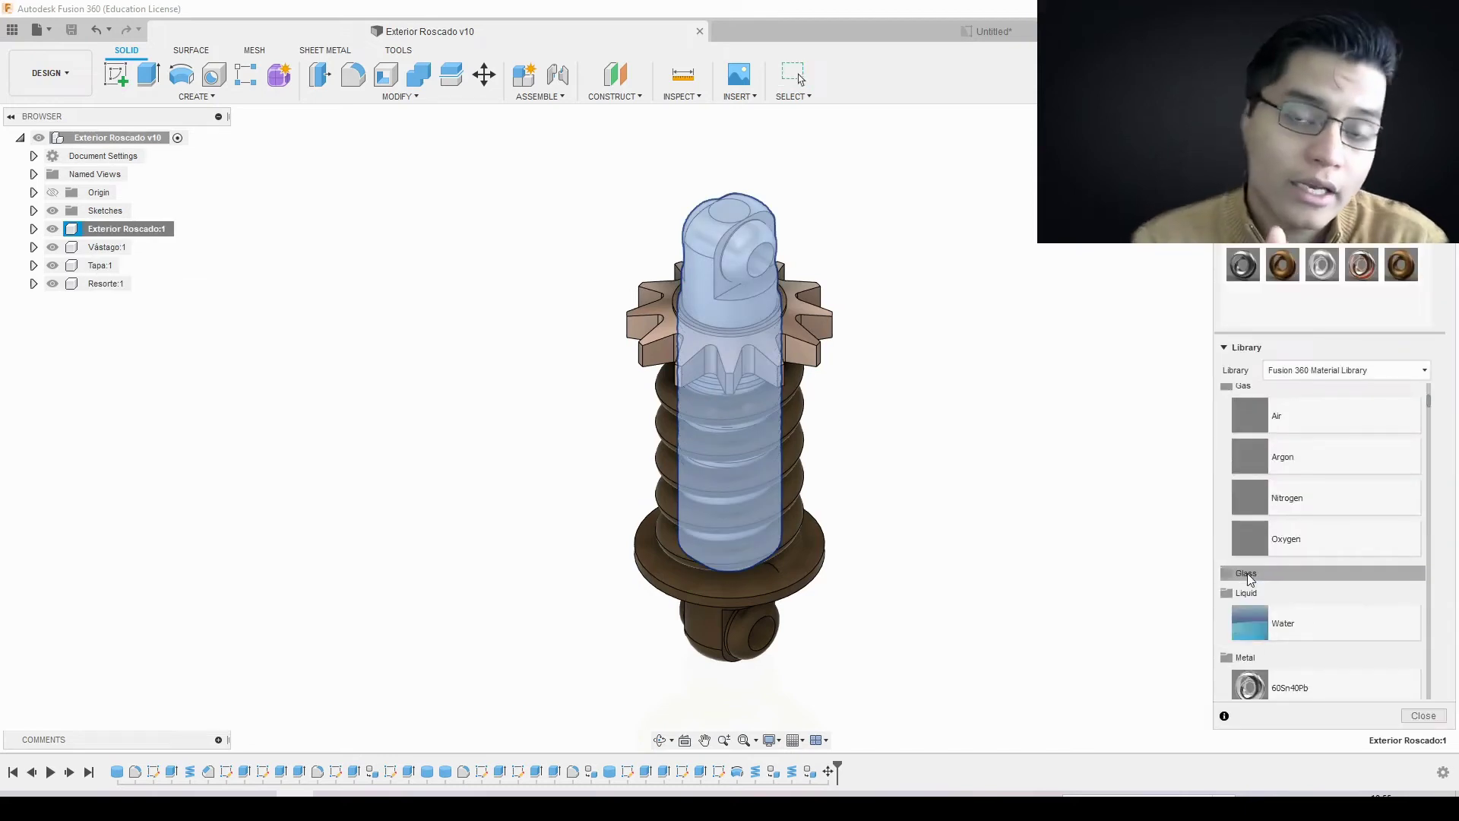
pyautogui.scroll(-5, 1250, 579)
pyautogui.moveTo(1292, 481); pyautogui.dragTo(729, 380)
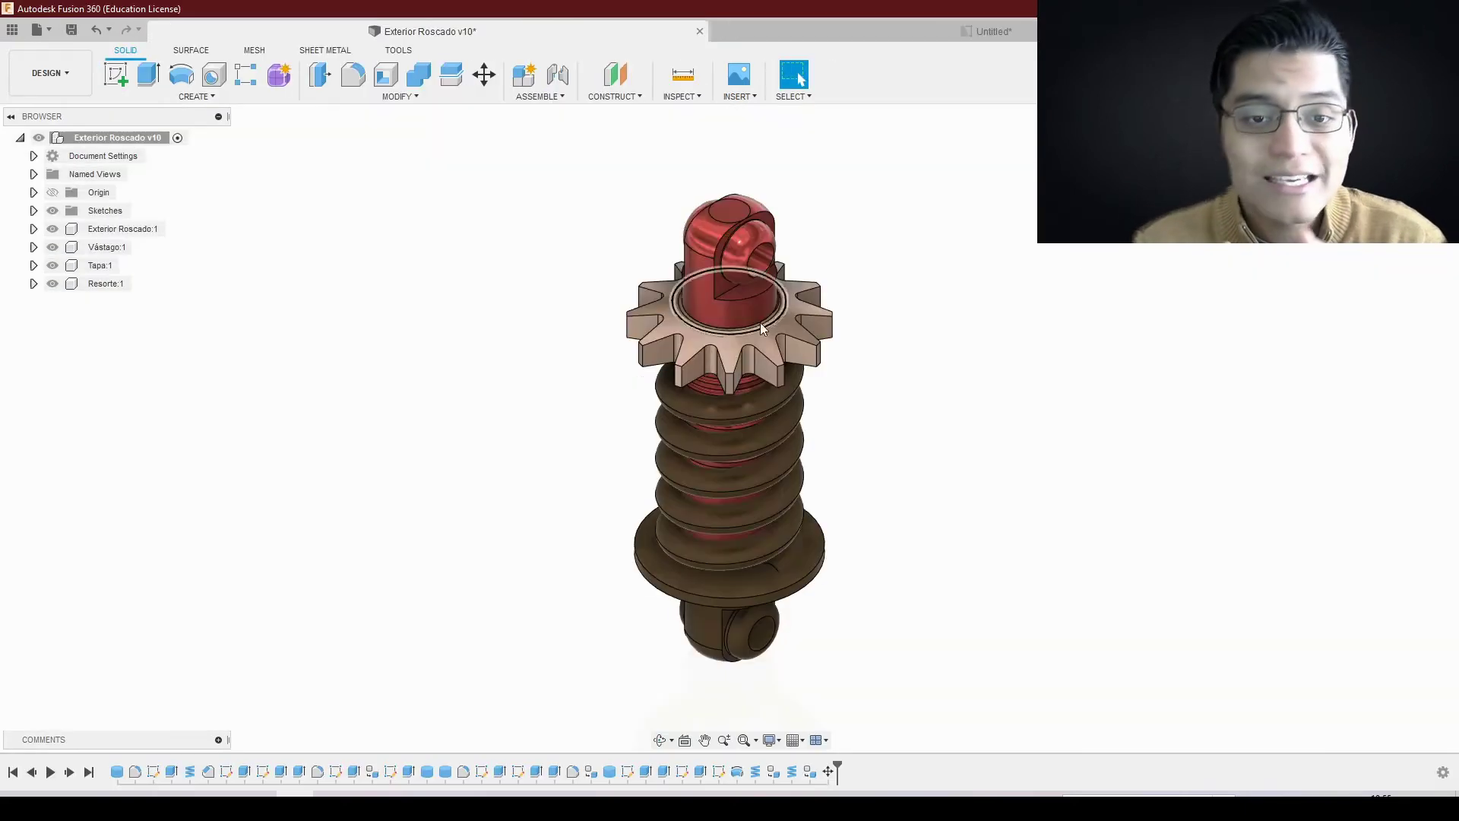
# Step: Check Exterior Roscado's properties and the drawing's export options
pyautogui.rightClick(121, 229)
pyautogui.click(182, 420)
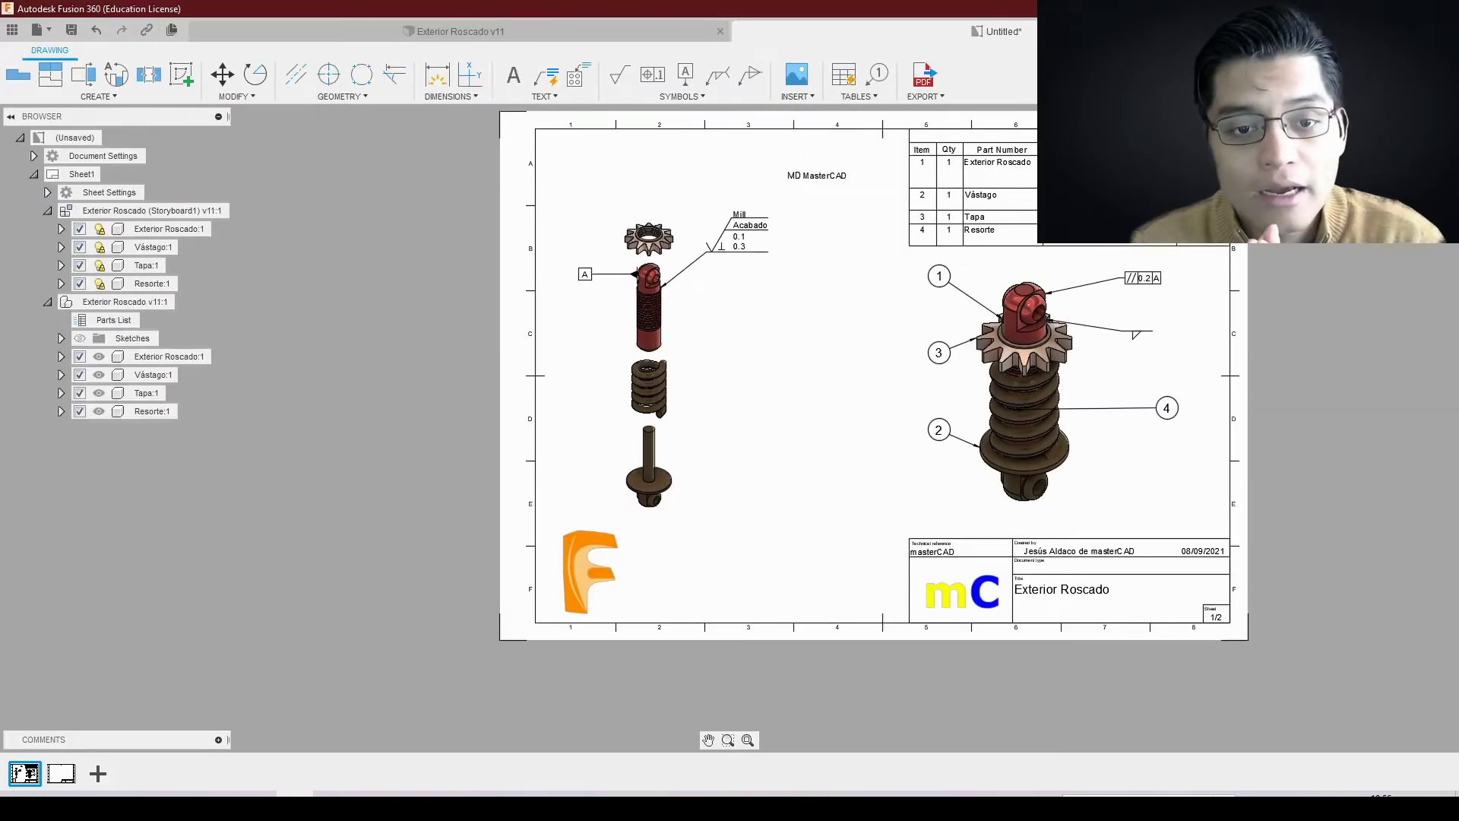
pyautogui.click(904, 98)
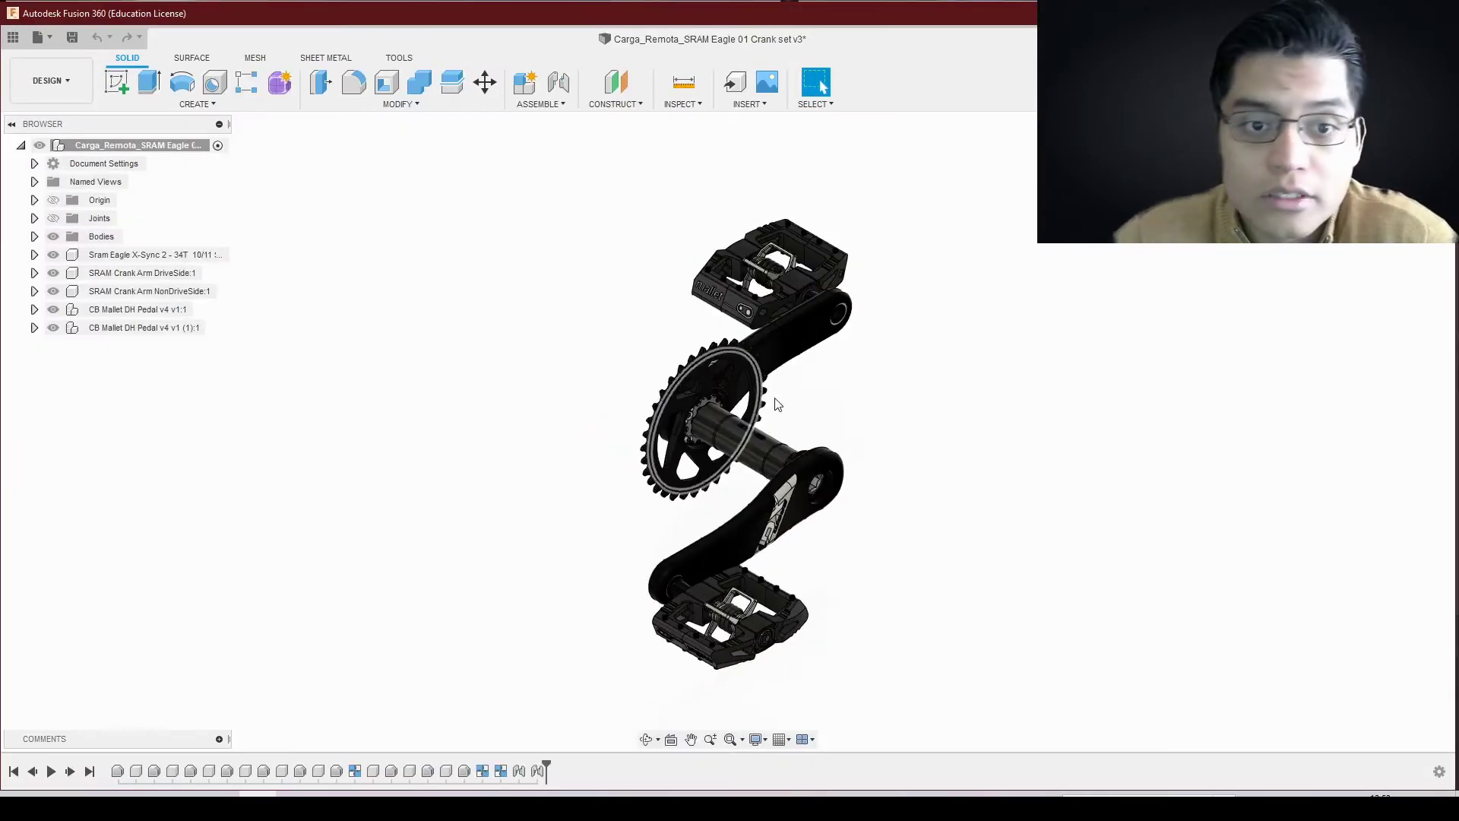
# Step: Simplify crankArmLeft in NonDriveSide and apply a 700 N structural load to it
pyautogui.click(35, 291)
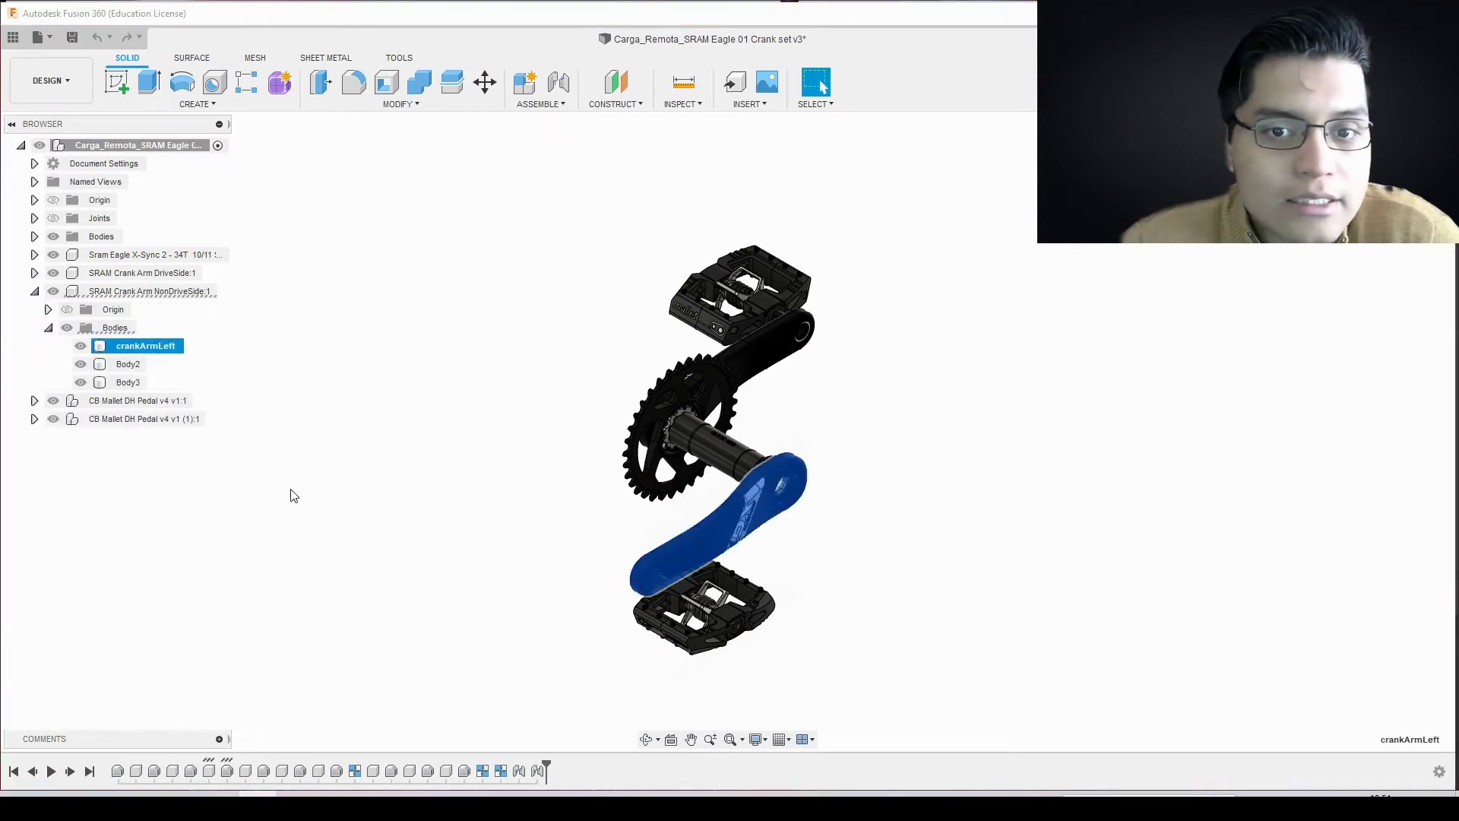
pyautogui.scroll(5, 684, 601)
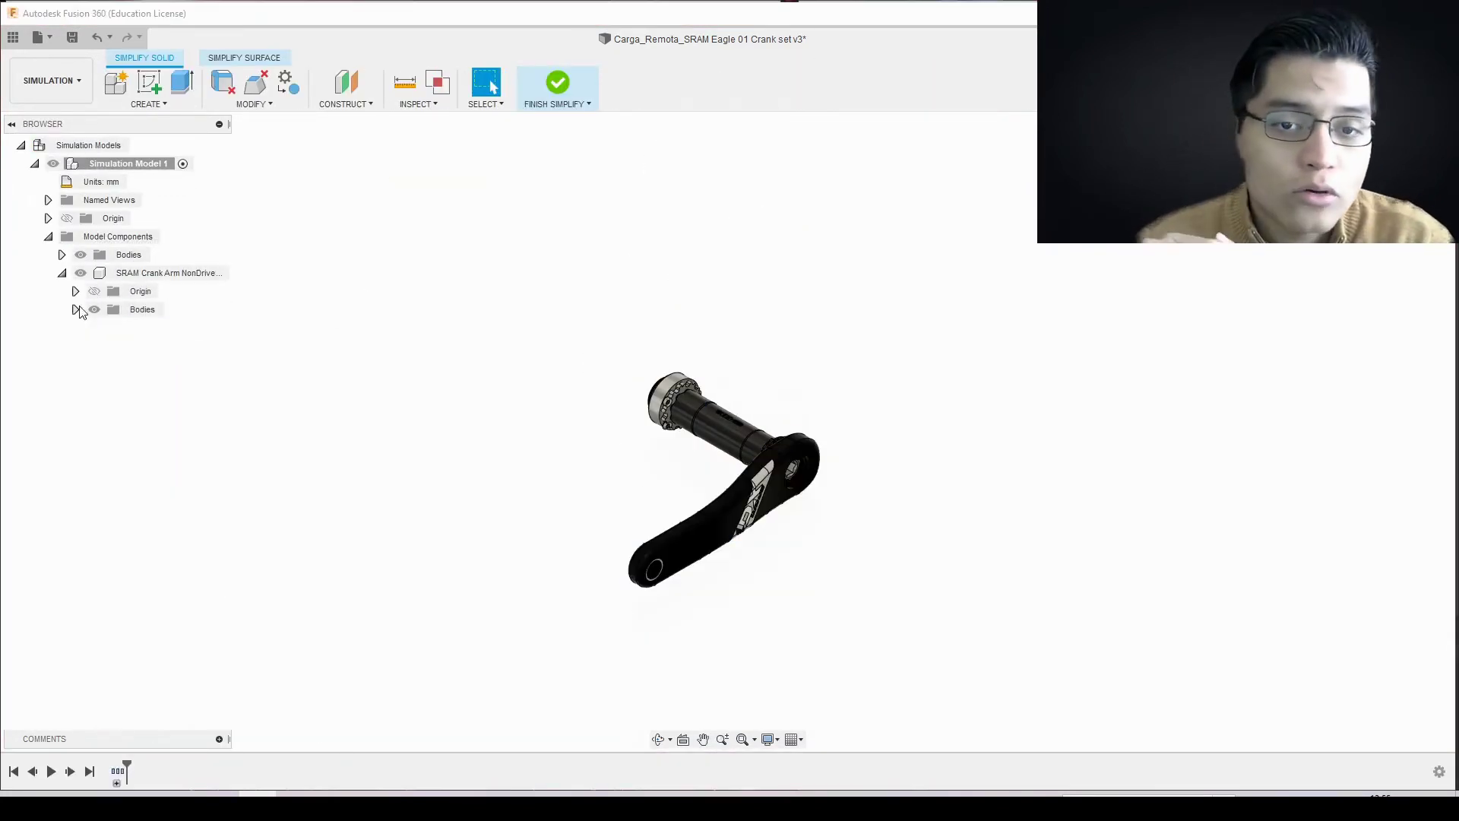
pyautogui.rightClick(174, 332)
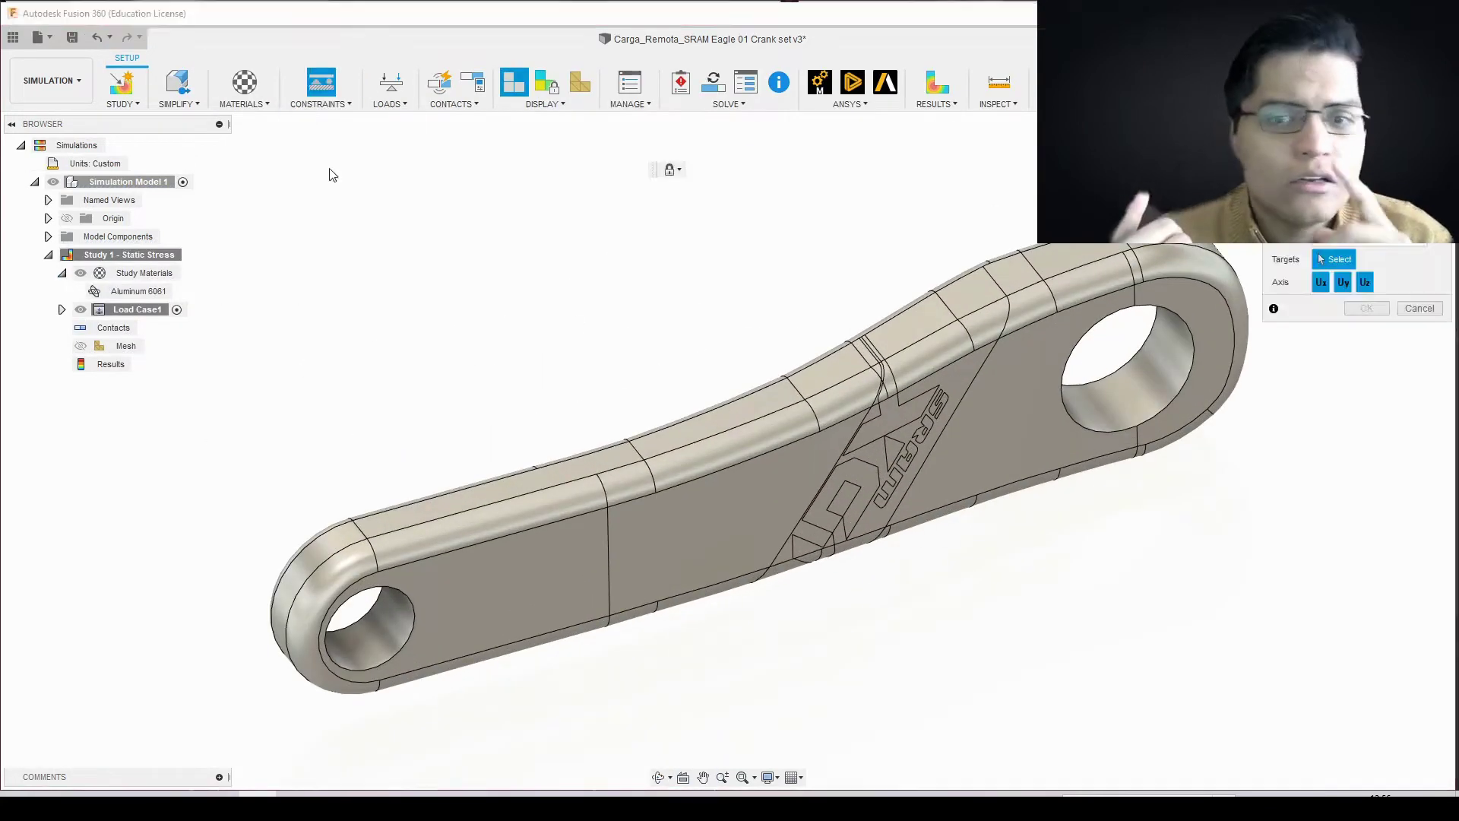
pyautogui.click(319, 104)
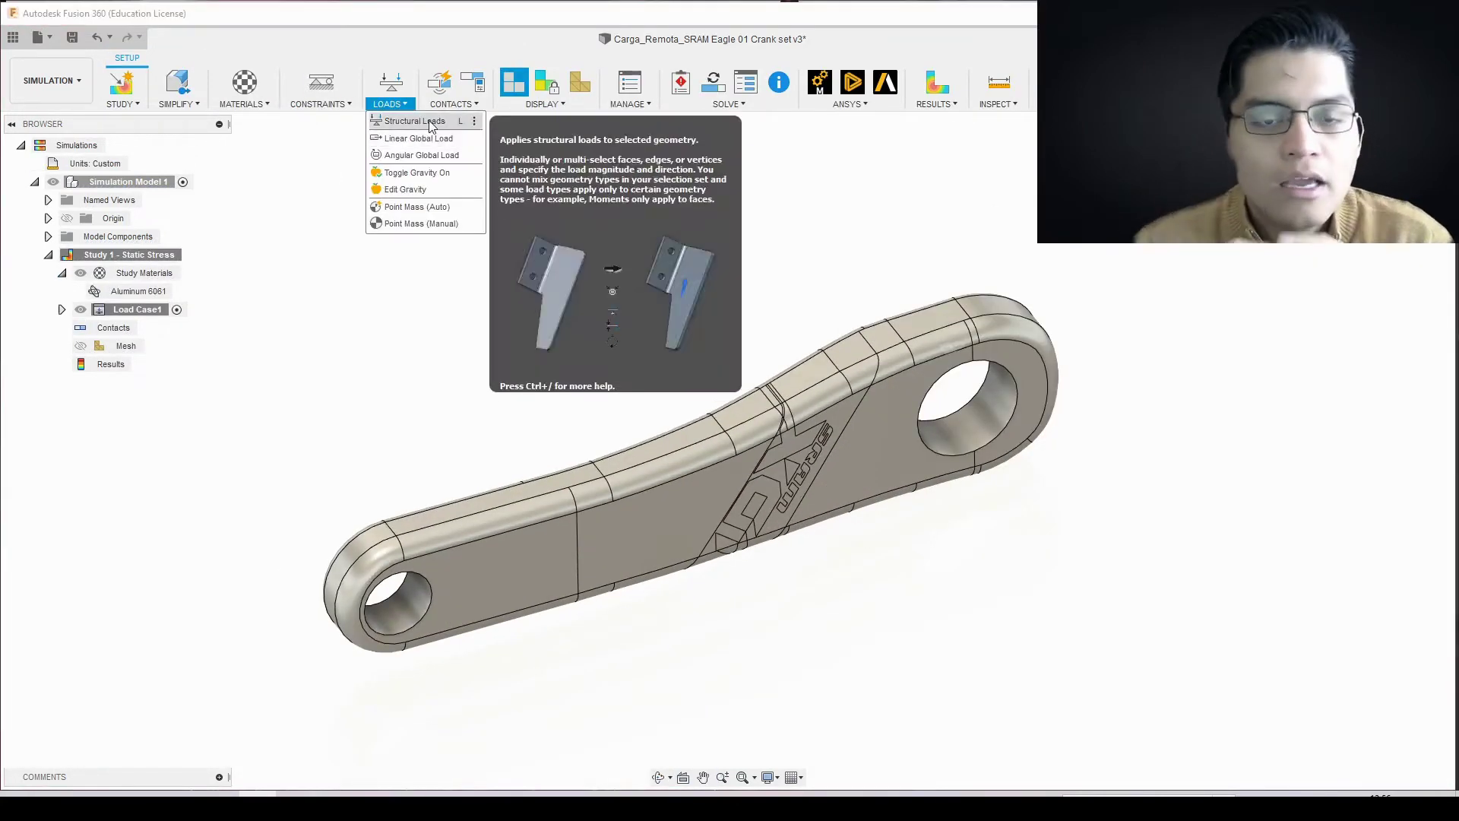
pyautogui.click(415, 121)
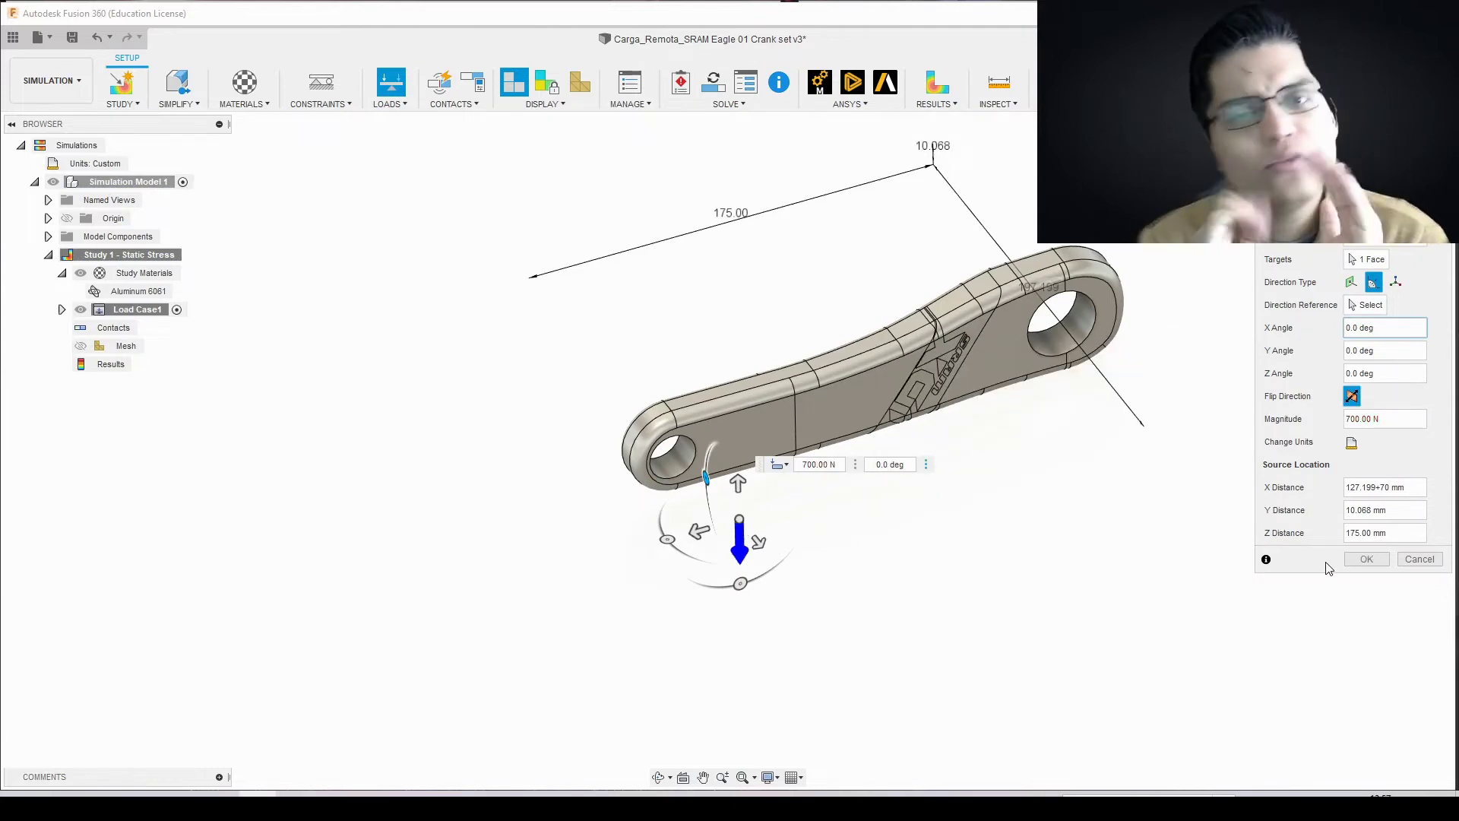
pyautogui.press('Return')
# Step: Check the arm's degrees of freedom, accept the mesh settings, and mesh the arm
pyautogui.click(546, 83)
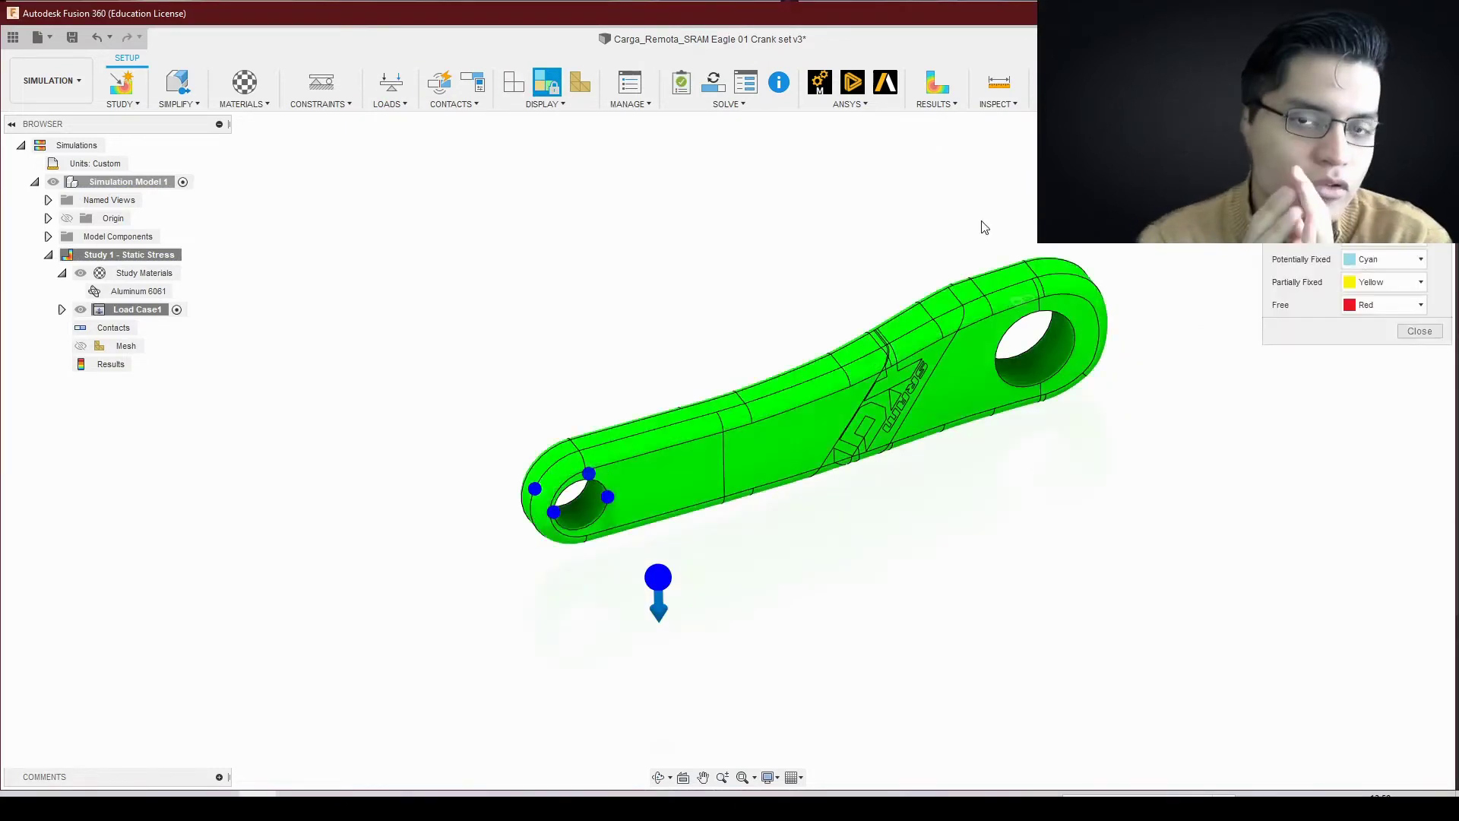
pyautogui.click(1420, 331)
pyautogui.doubleClick(126, 345)
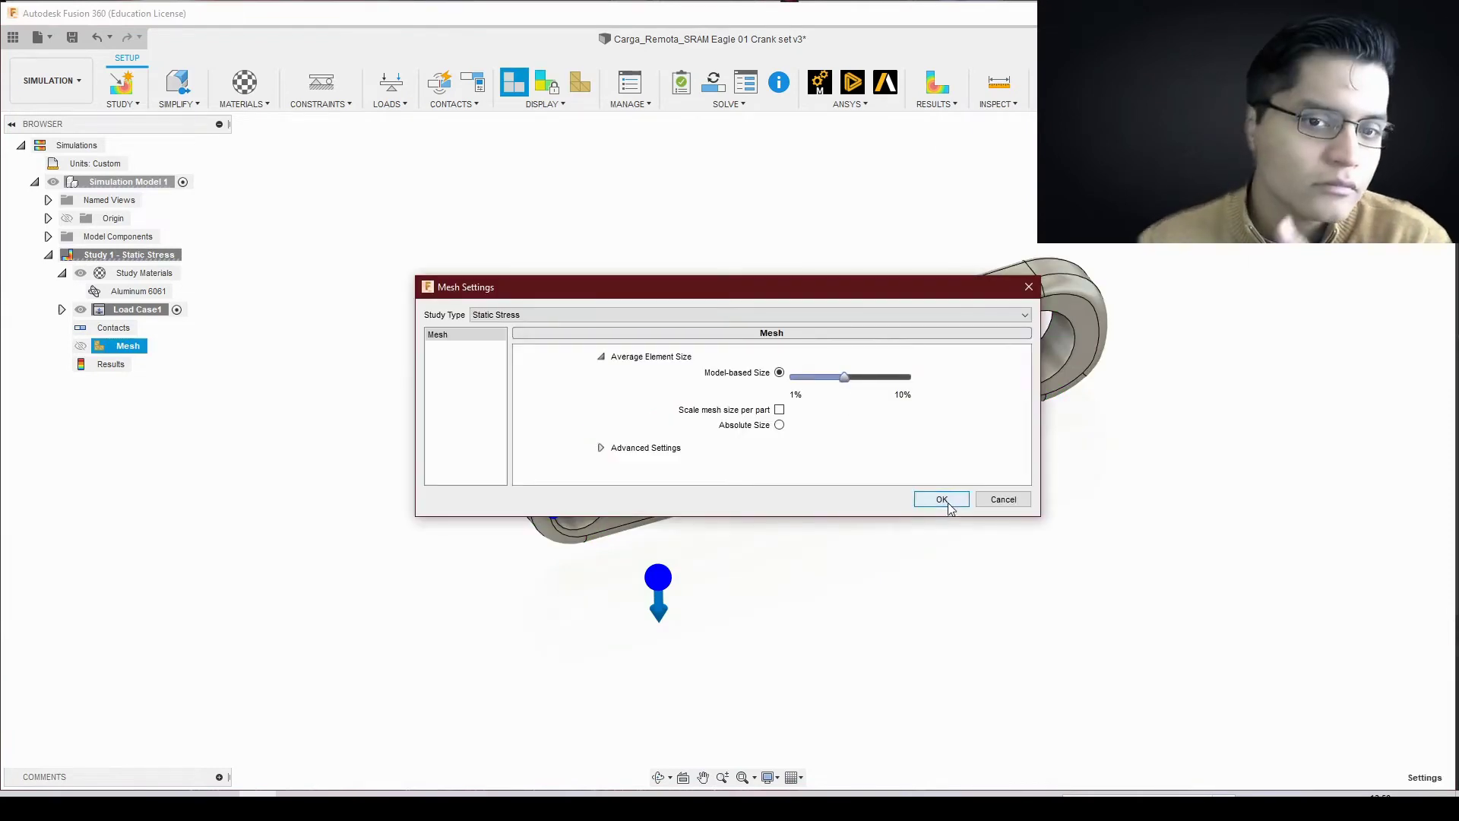
pyautogui.click(942, 500)
pyautogui.scroll(2, 861, 387)
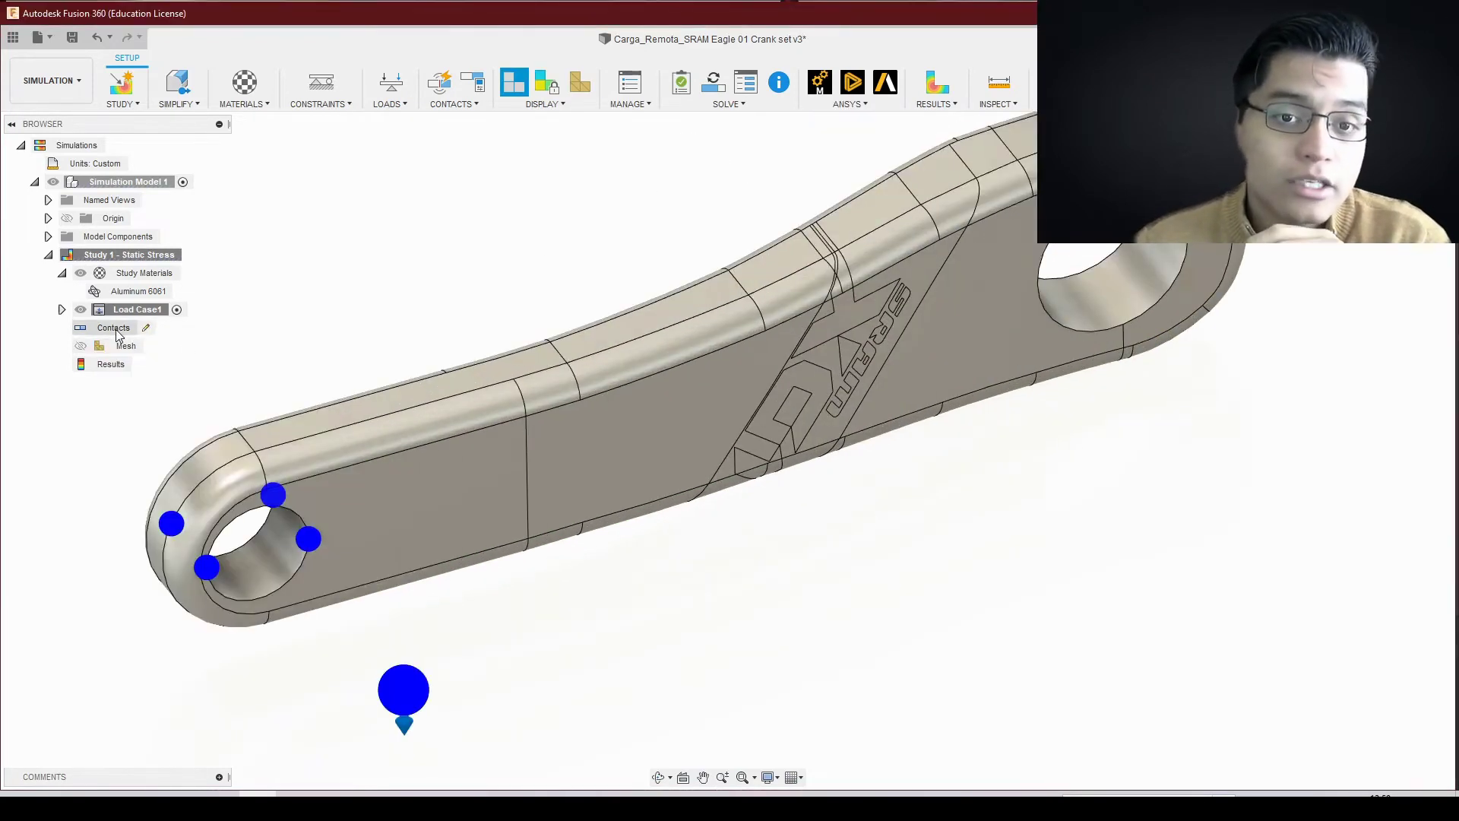
pyautogui.click(152, 346)
pyautogui.click(943, 500)
# Step: Solve the crank arm study locally, giving a minimum safety factor of 4.413
pyautogui.scroll(-3, 873, 365)
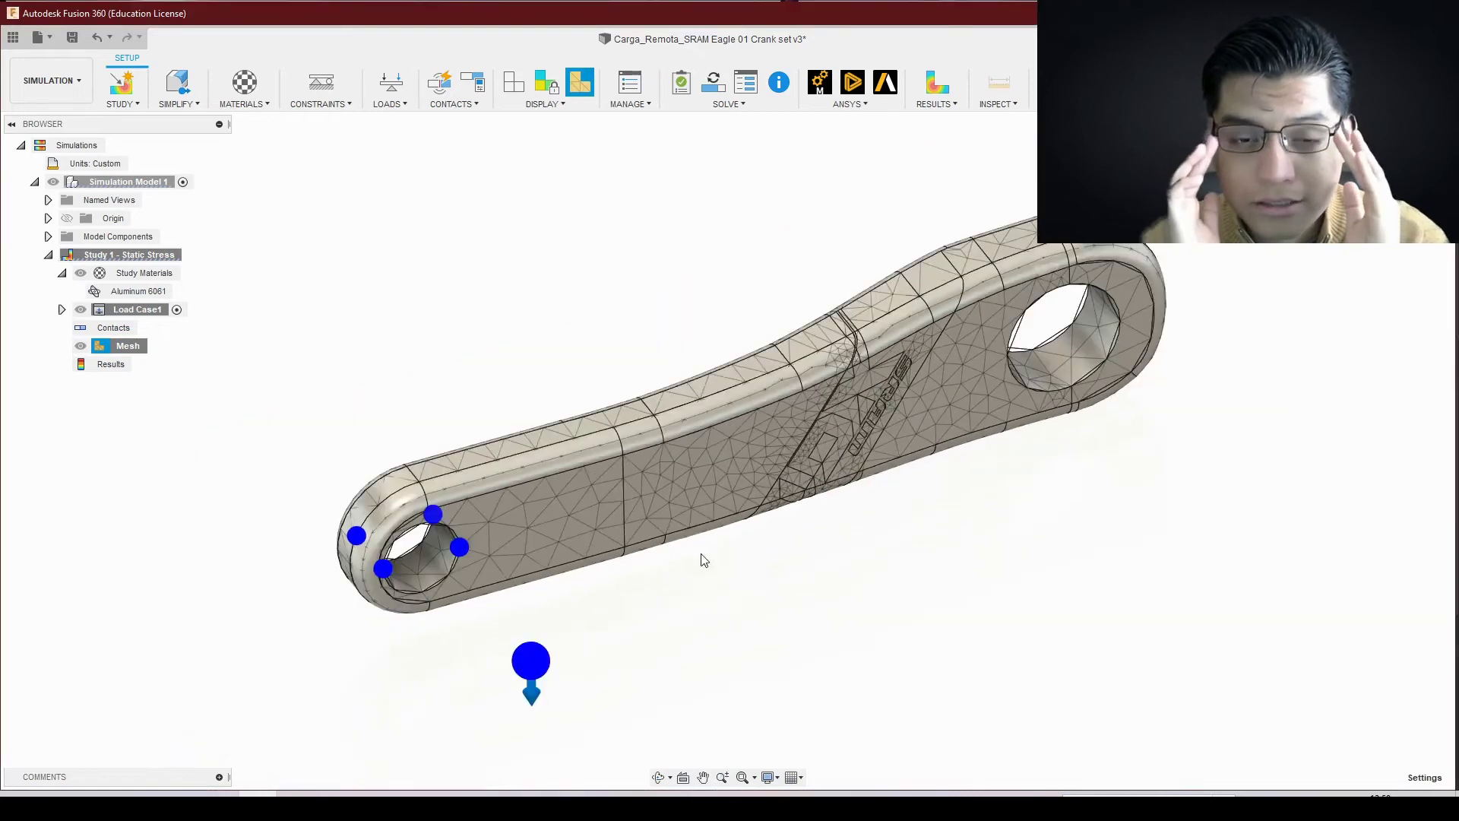
pyautogui.scroll(5, 700, 560)
pyautogui.keyDown('shift'); pyautogui.moveTo(700, 560); pyautogui.dragTo(626, 424, button='middle'); pyautogui.keyUp('shift')
pyautogui.scroll(-5, 626, 424)
pyautogui.keyDown('shift'); pyautogui.moveTo(1003, 378); pyautogui.dragTo(835, 342, button='middle'); pyautogui.keyUp('shift')
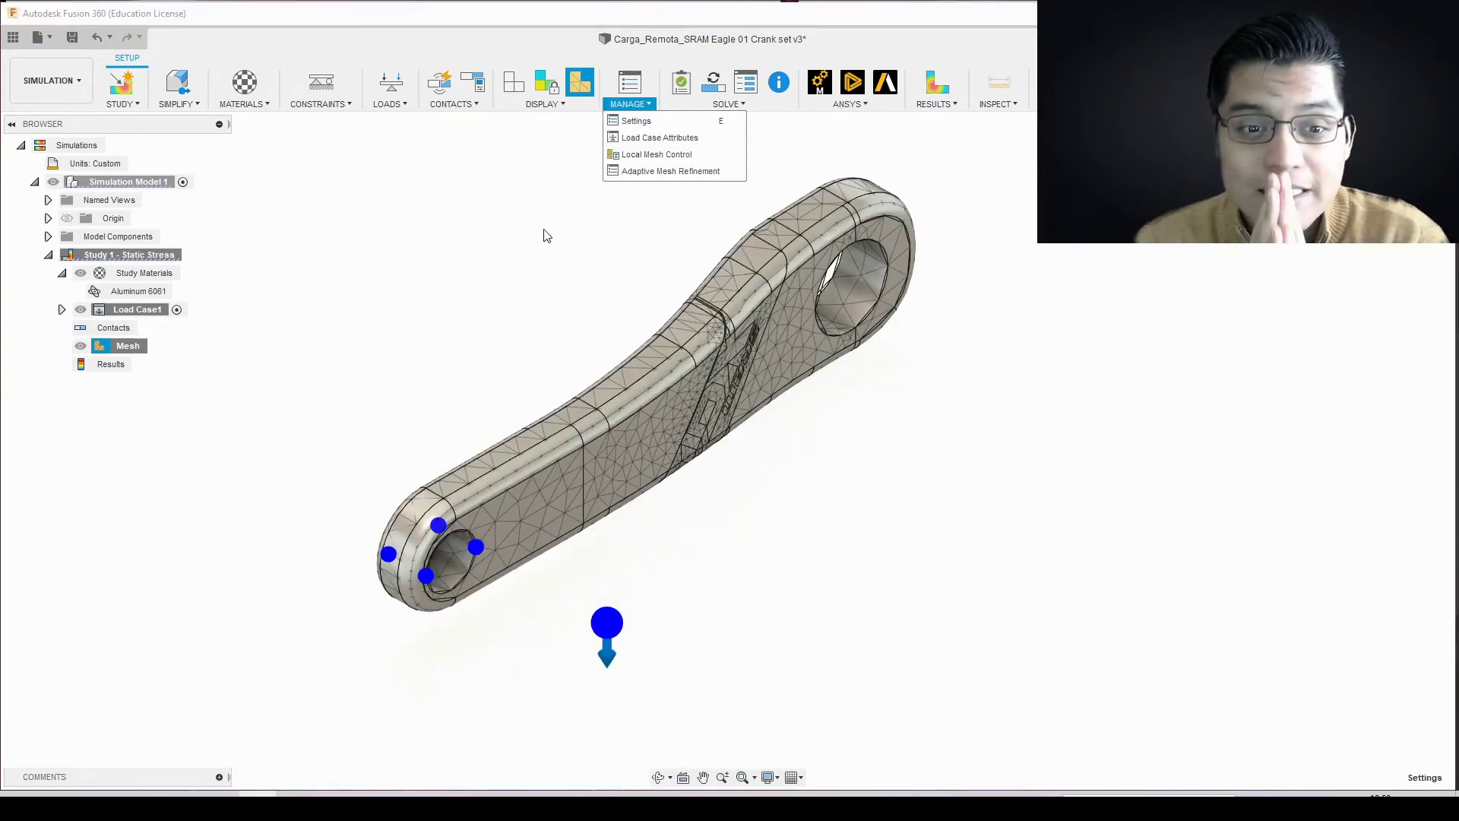
pyautogui.click(849, 104)
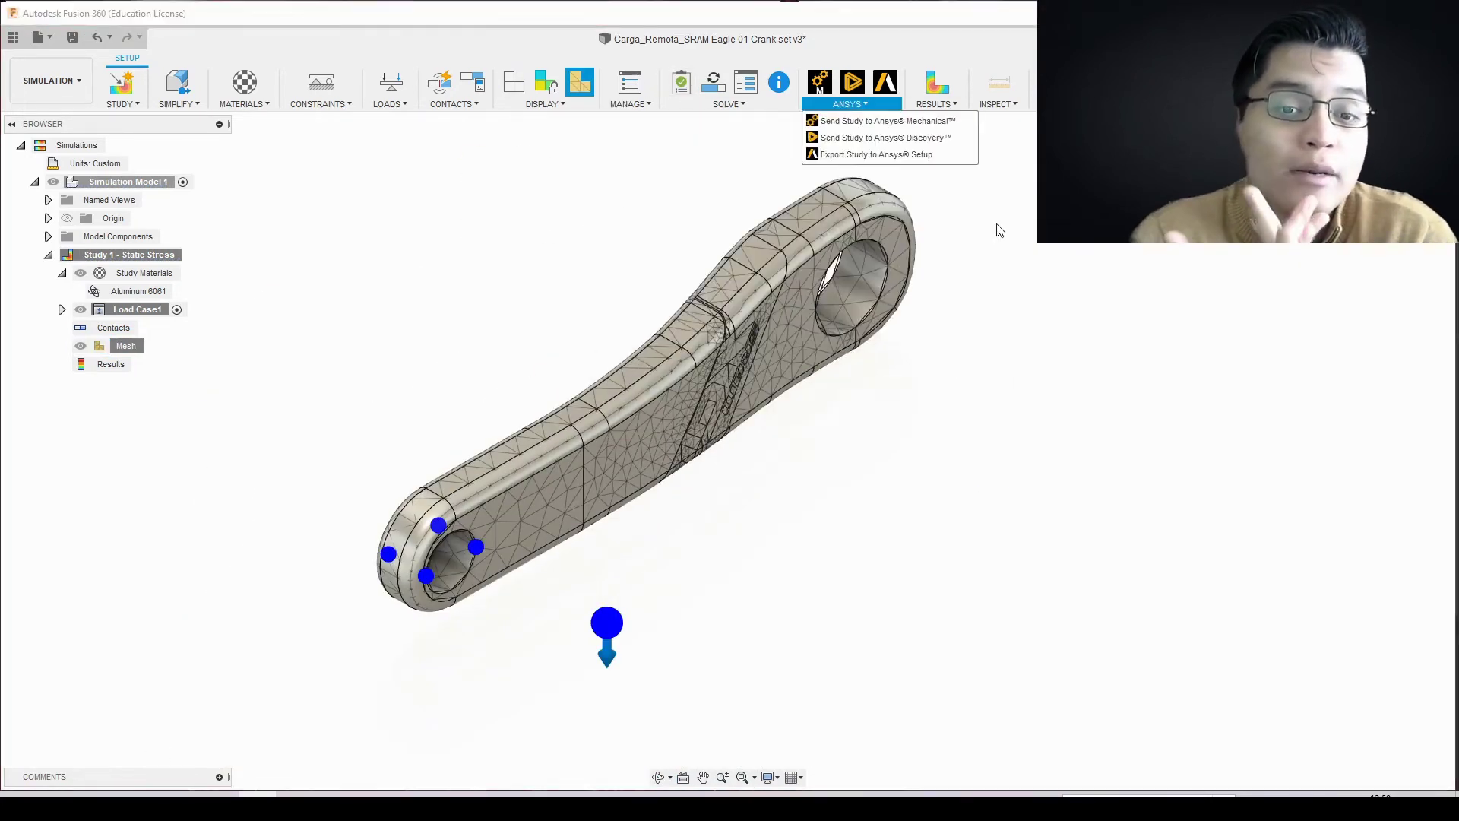
pyautogui.click(950, 585)
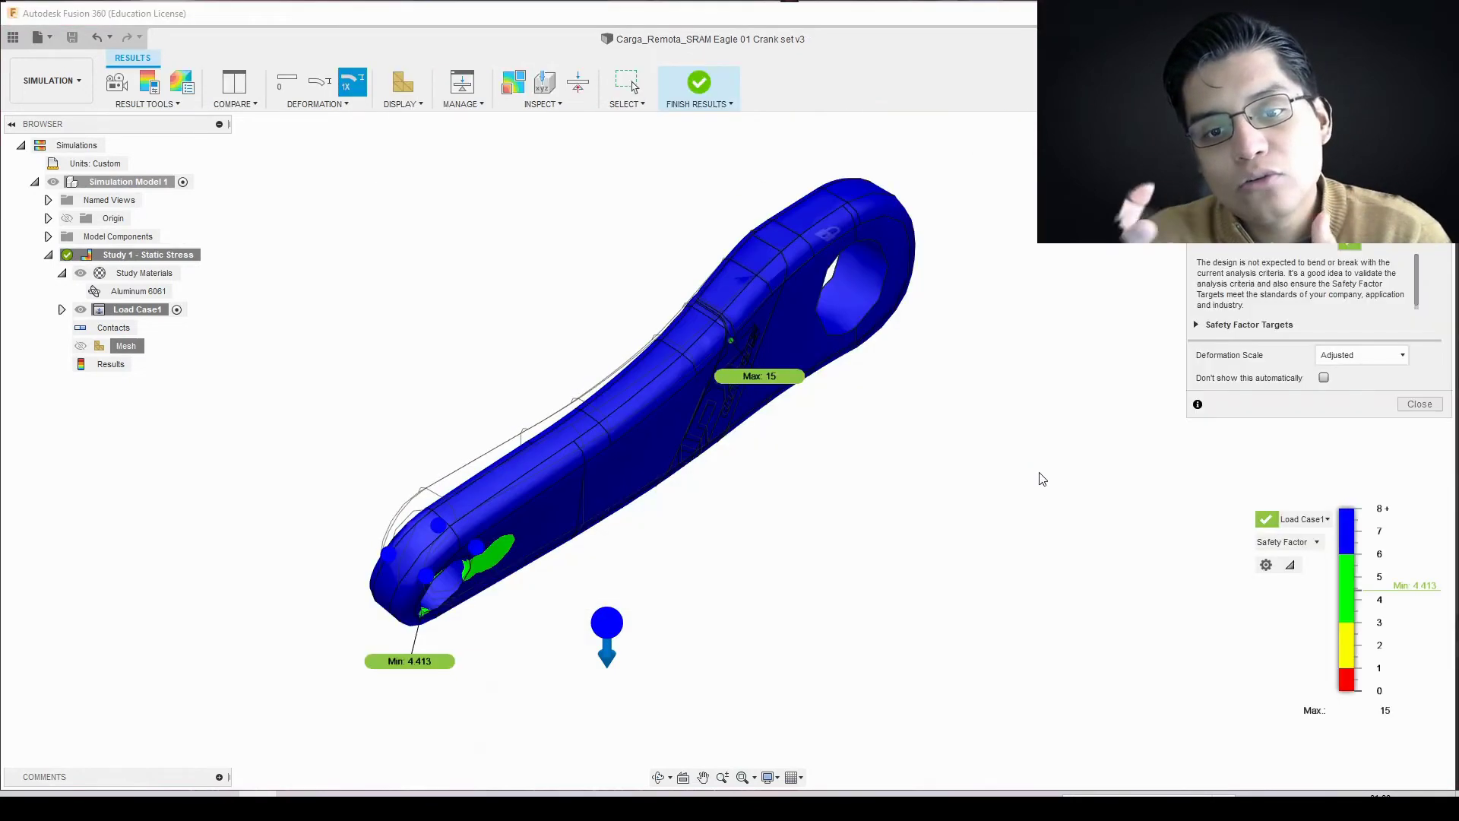
# Step: Stop the animation and show the undeformed displacement result, peaking at 0.2584 mm
pyautogui.scroll(3, 495, 642)
pyautogui.keyDown('shift'); pyautogui.moveTo(495, 642); pyautogui.dragTo(489, 466, button='middle'); pyautogui.keyUp('shift')
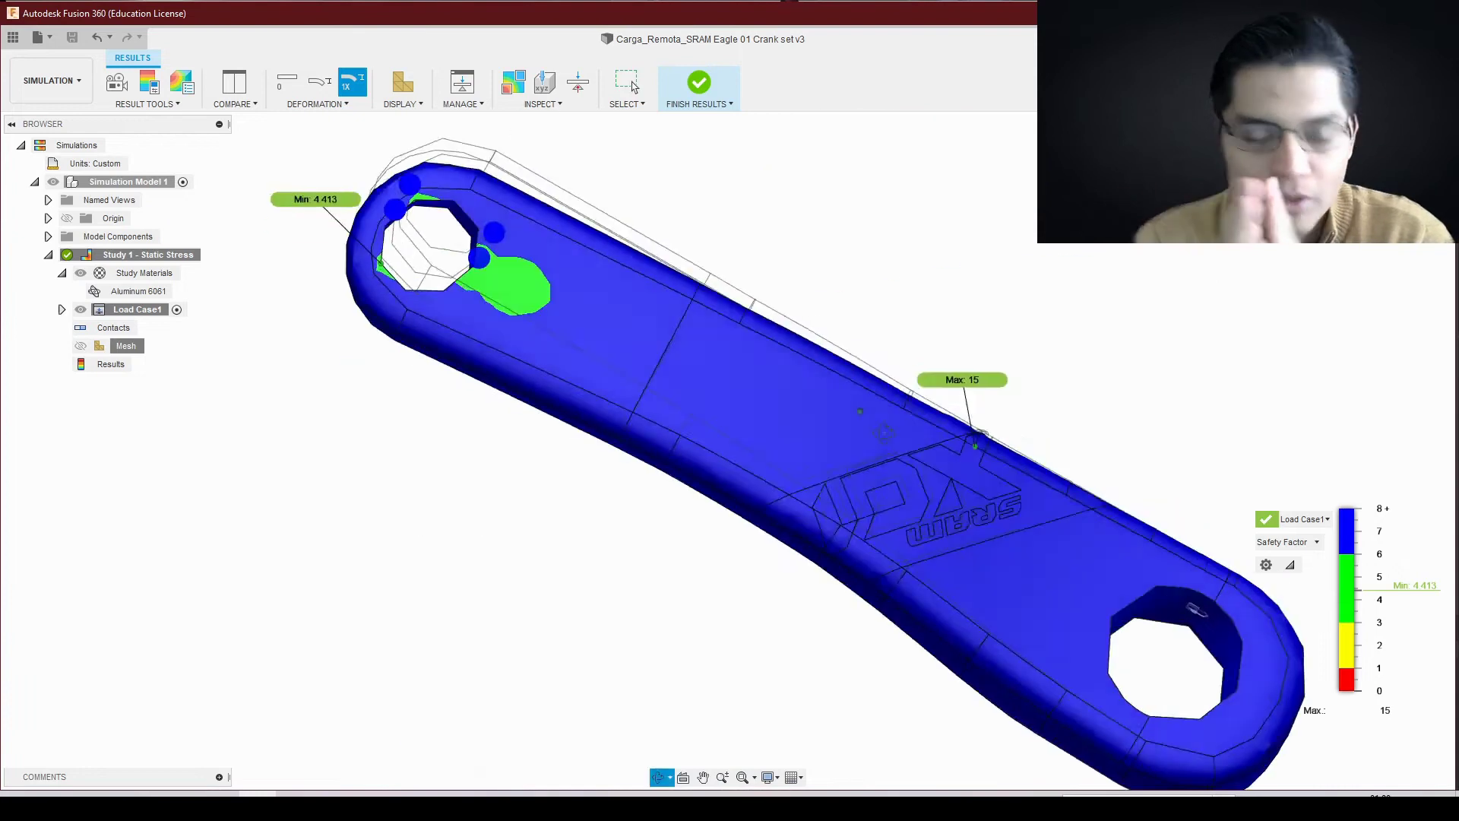
pyautogui.scroll(5, 490, 466)
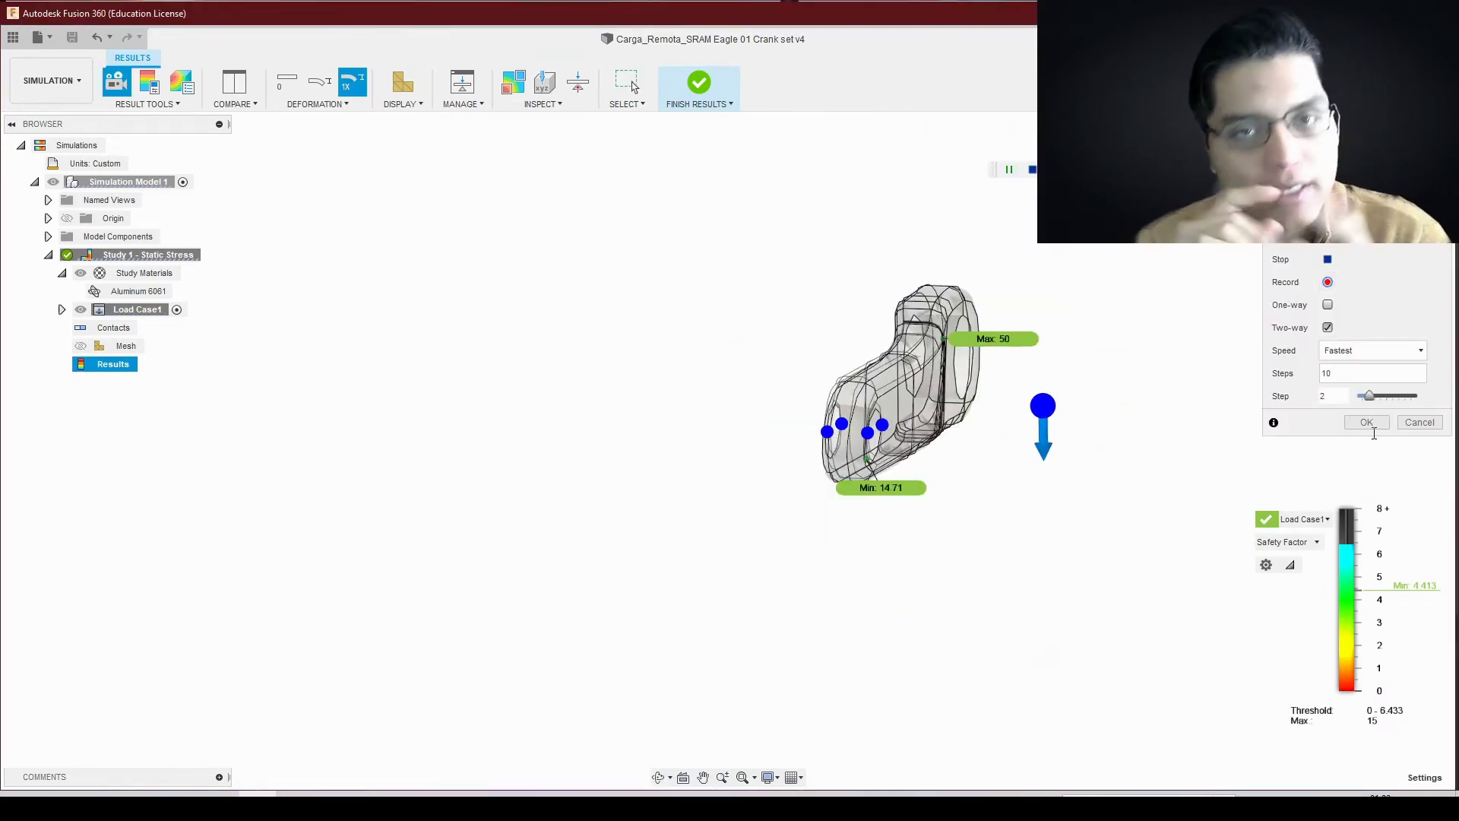
pyautogui.click(1366, 422)
pyautogui.click(292, 81)
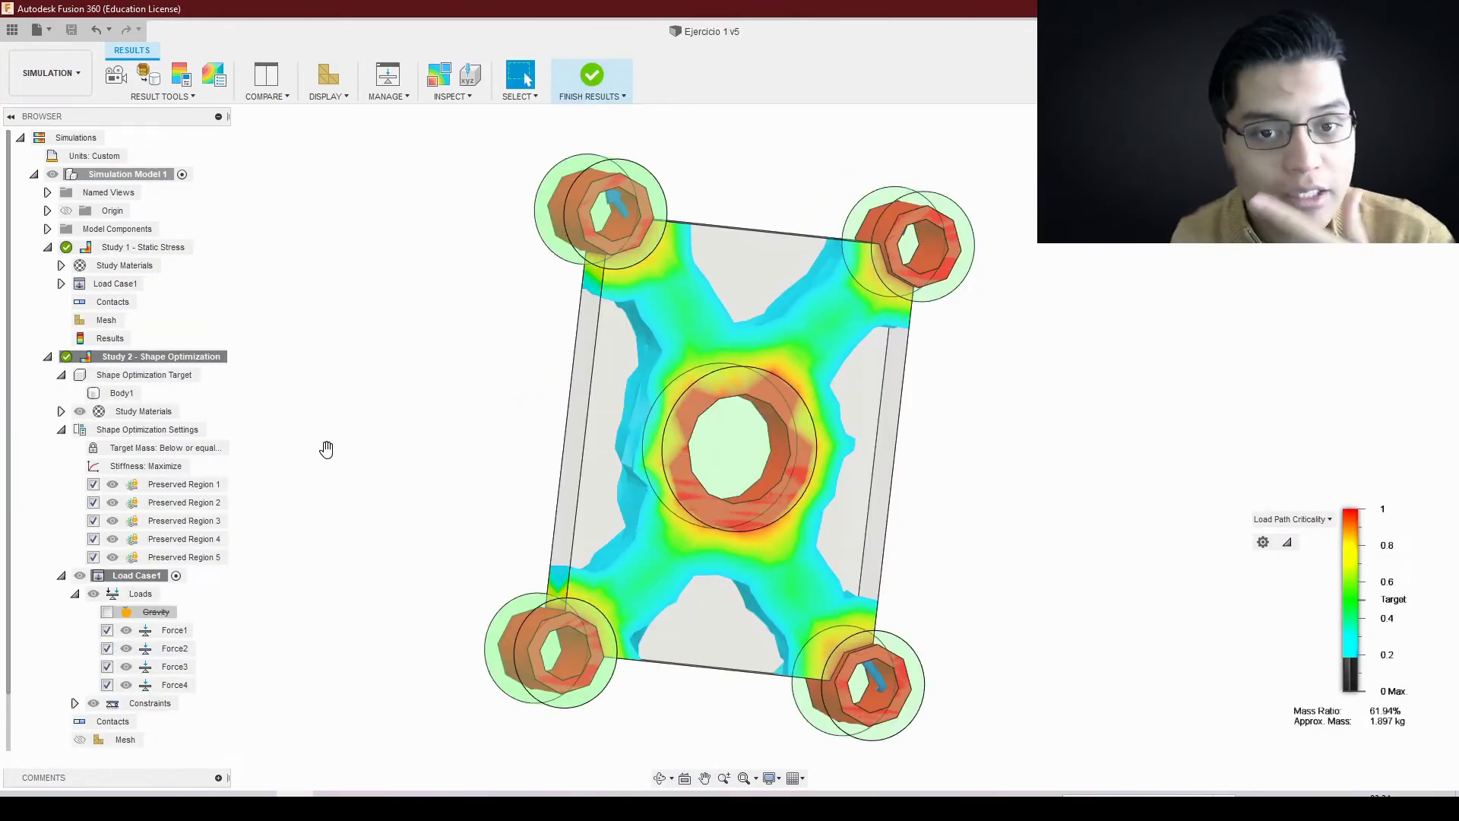
pyautogui.moveTo(1344, 655)
pyautogui.mouseDown()
pyautogui.moveTo(1344, 600)
pyautogui.moveTo(1342, 659)
pyautogui.mouseUp()
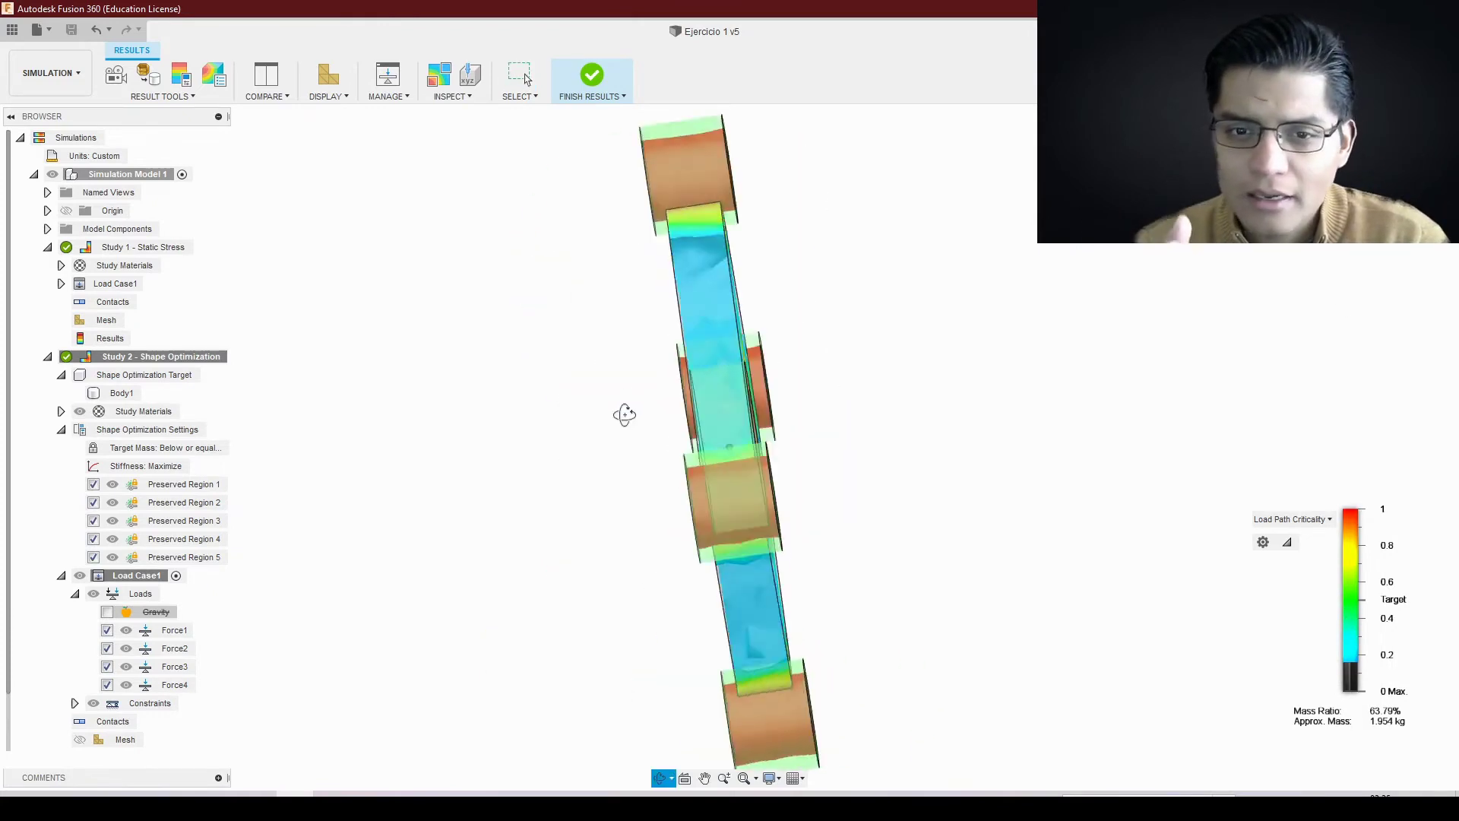
# Step: Animate the Ejercicio 1 shape optimization result and cut a section through it
pyautogui.click(147, 96)
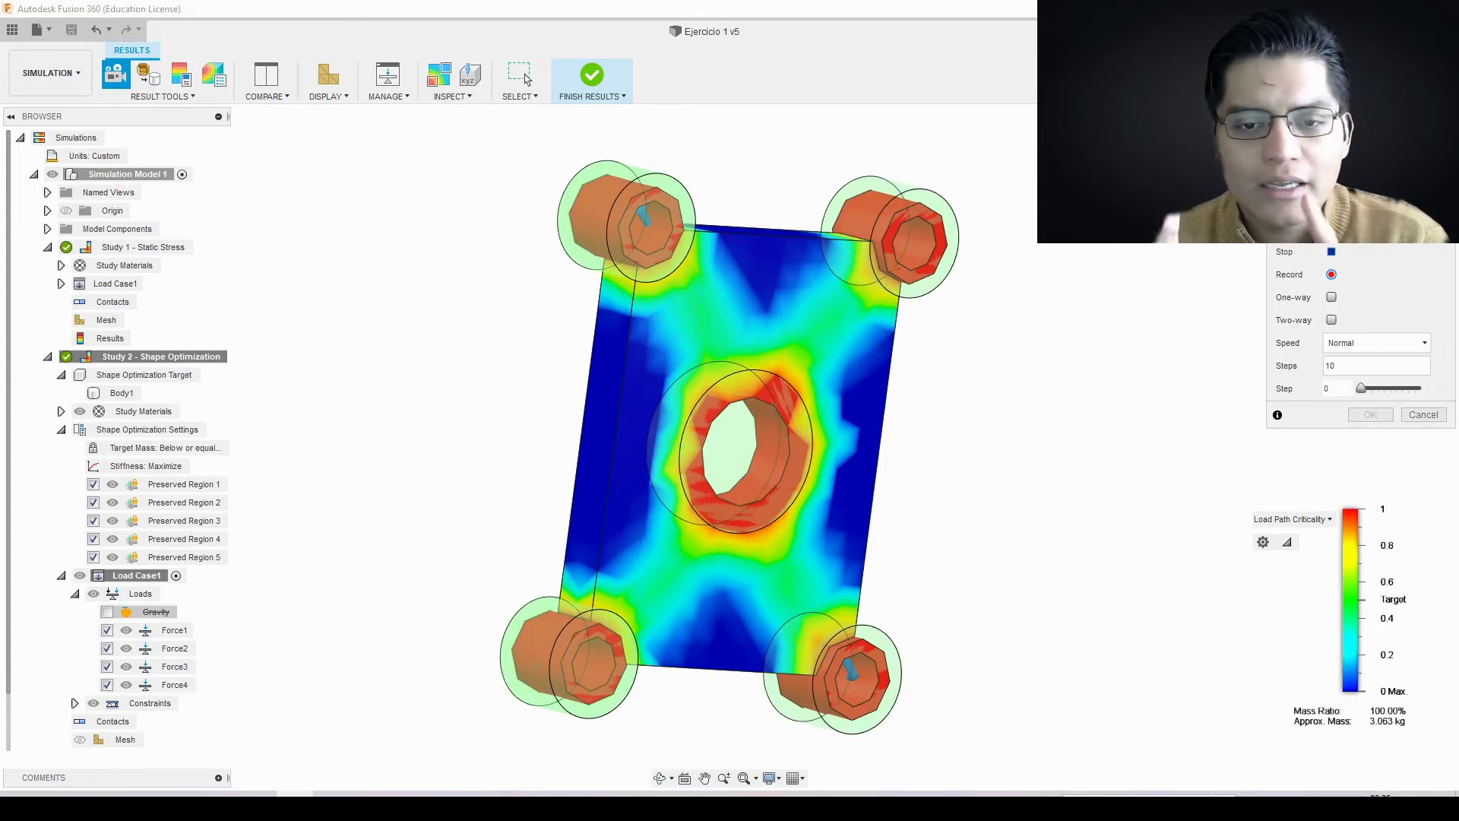
pyautogui.press('Escape')
pyautogui.click(452, 96)
pyautogui.click(451, 198)
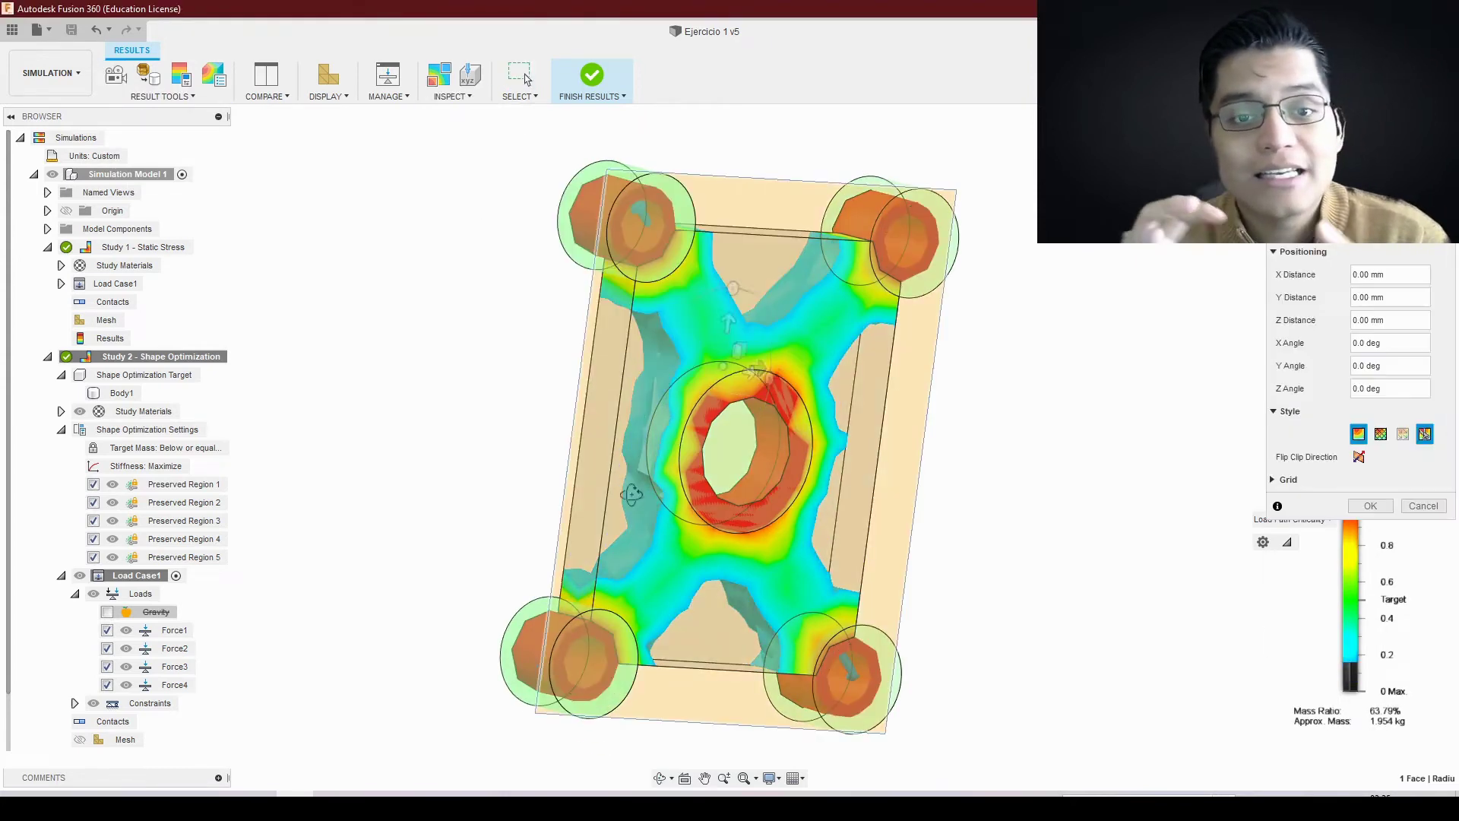
pyautogui.keyDown('shift'); pyautogui.moveTo(829, 410); pyautogui.dragTo(1456, 584, button='middle'); pyautogui.keyUp('shift')
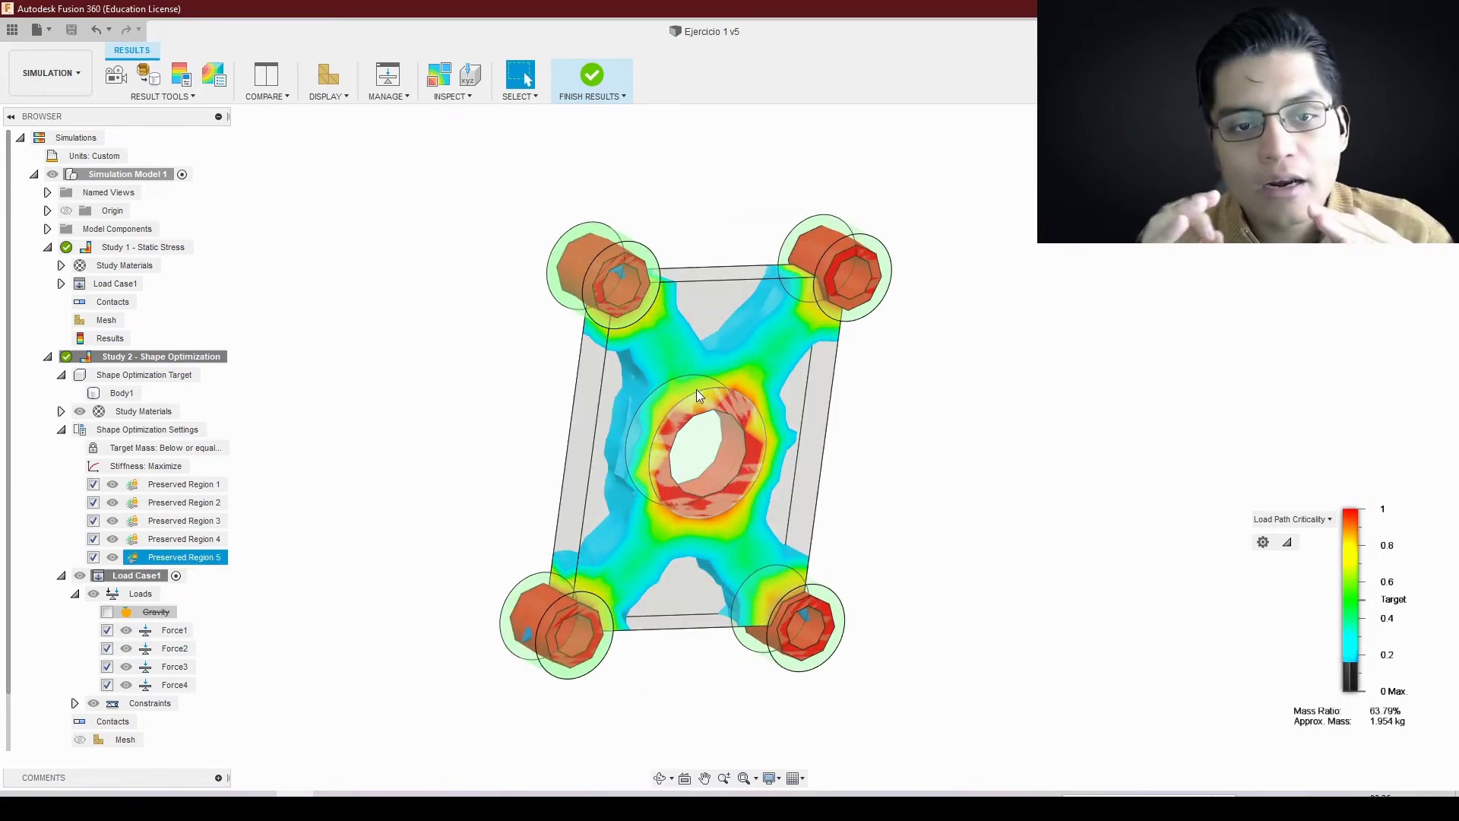
# Step: Set the threshold to a 60.43% mass ratio and promote the shape as a mesh
pyautogui.moveTo(1352, 623); pyautogui.dragTo(1352, 601)
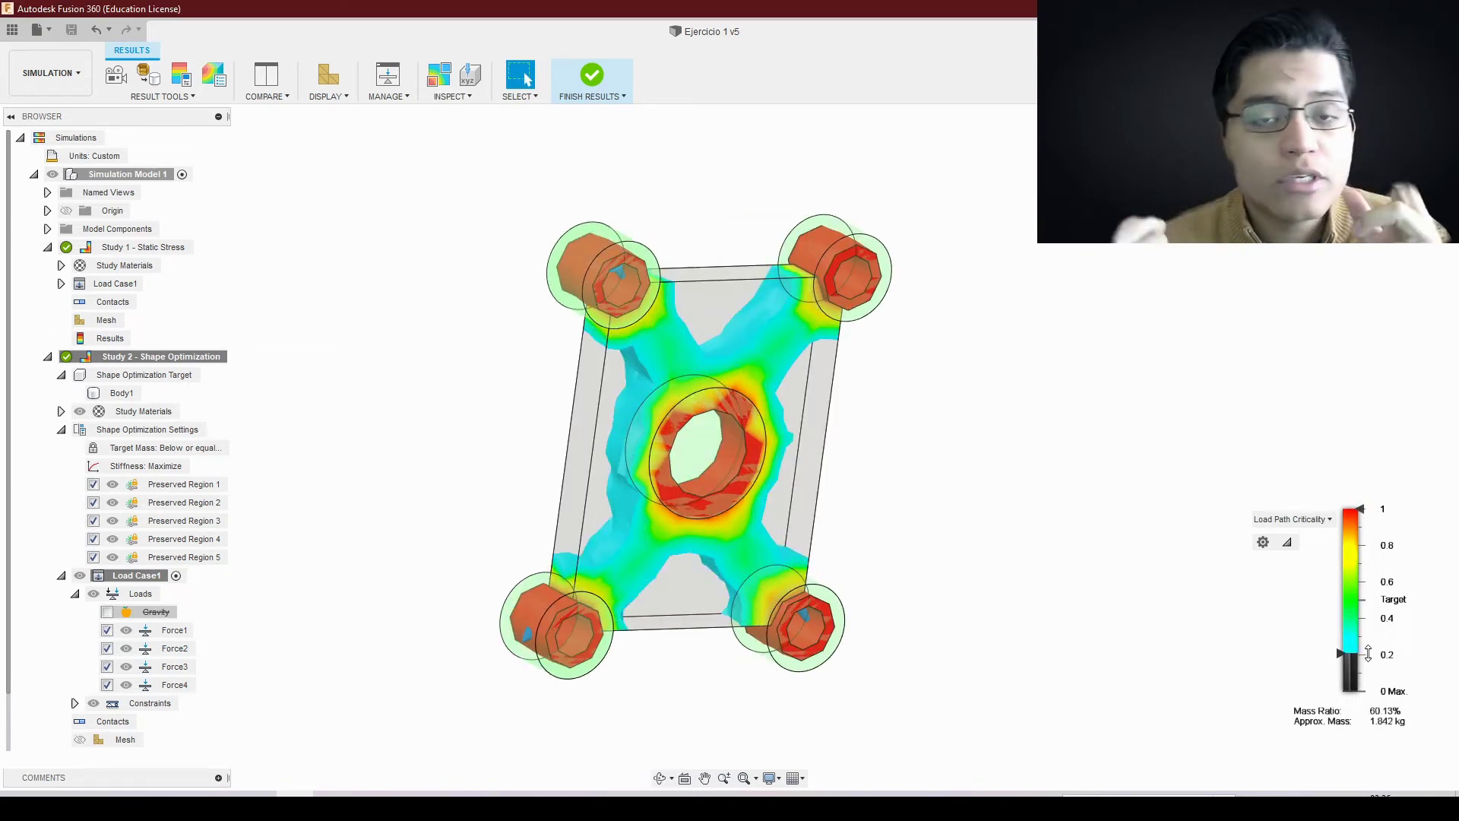
pyautogui.click(1292, 519)
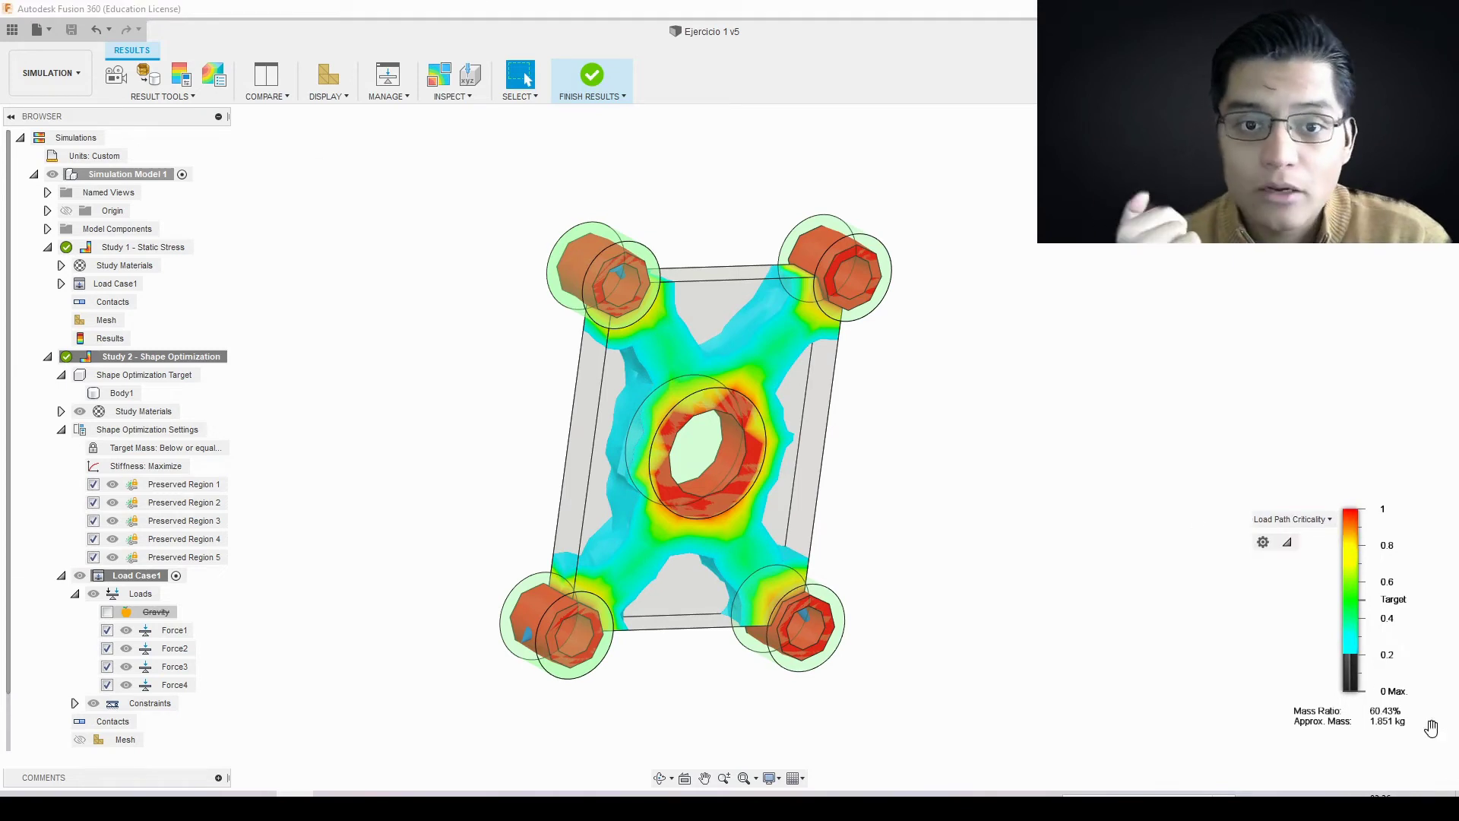
pyautogui.click(159, 97)
pyautogui.click(149, 129)
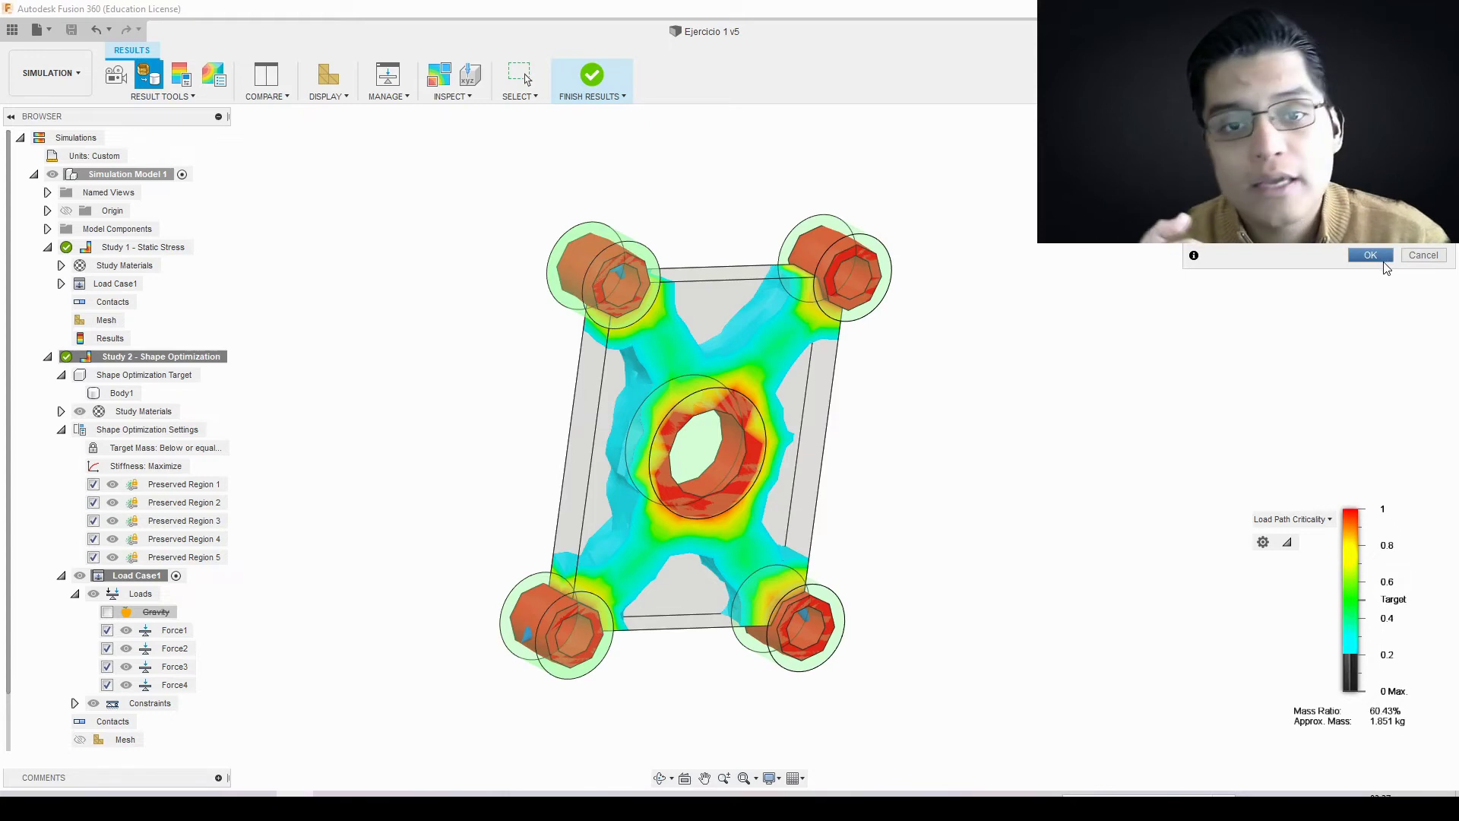
pyautogui.click(1370, 254)
# Step: Make Body1 see-through and create a mesh section sketch through the optimized mesh
pyautogui.rightClick(112, 229)
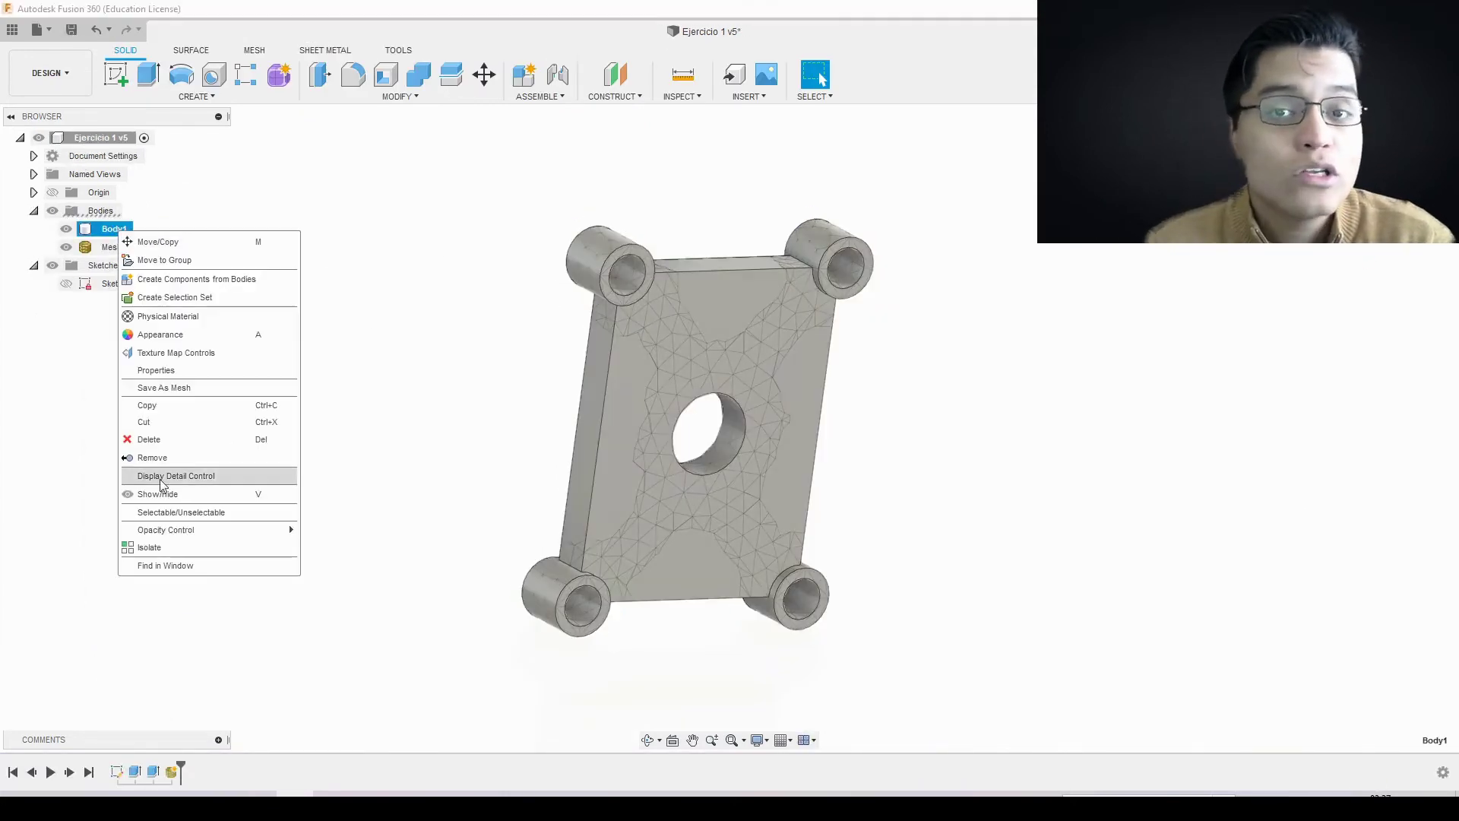
pyautogui.click(342, 525)
pyautogui.moveTo(524, 344)
pyautogui.keyDown('shift'); pyautogui.mouseDown(button='middle')
pyautogui.moveTo(462, 322)
pyautogui.moveTo(388, 339)
pyautogui.moveTo(748, 371)
pyautogui.mouseUp(button='middle'); pyautogui.keyUp('shift')
pyautogui.click(255, 50)
pyautogui.click(253, 97)
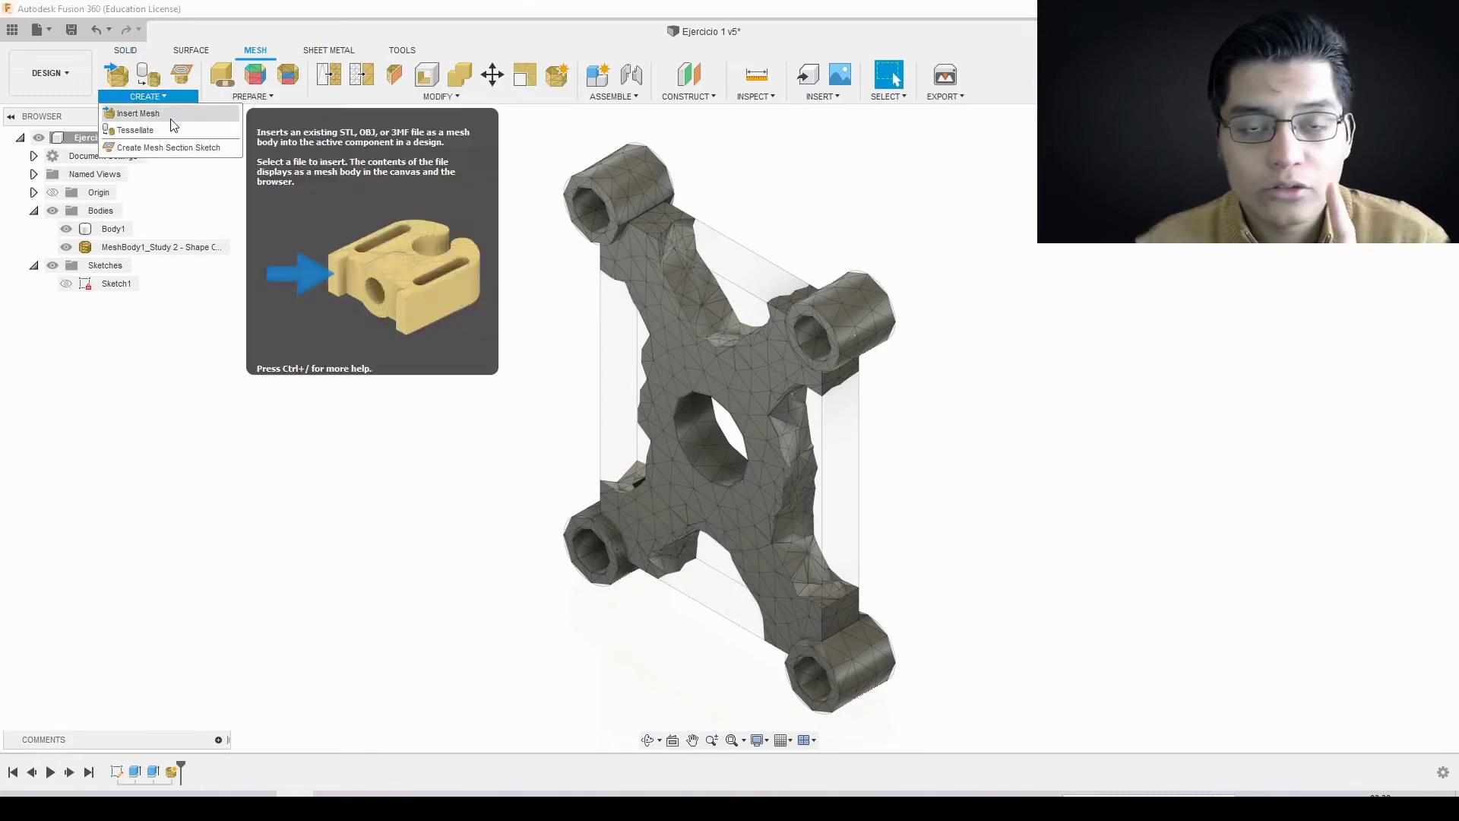
pyautogui.click(254, 96)
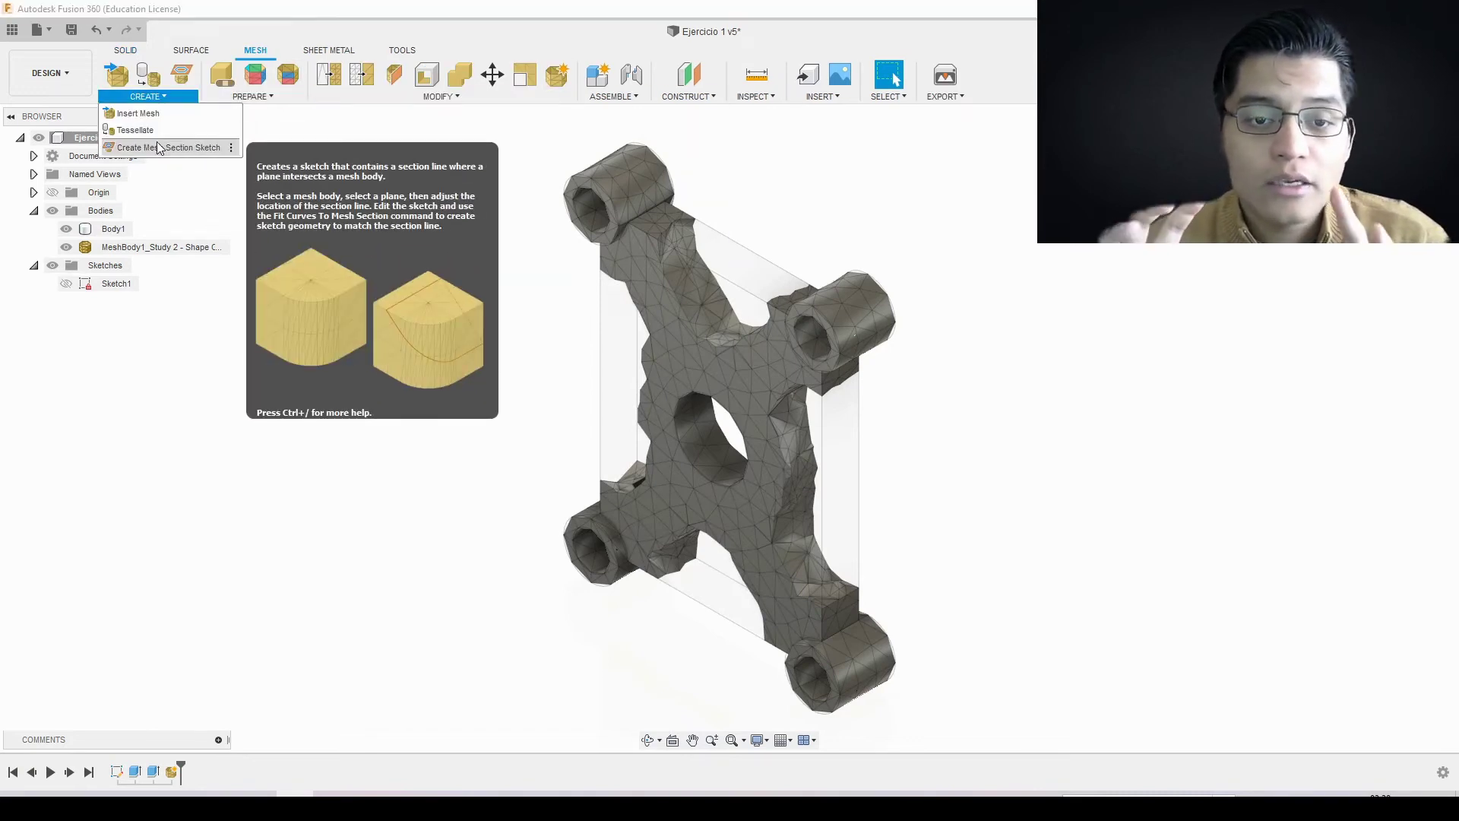
pyautogui.click(823, 96)
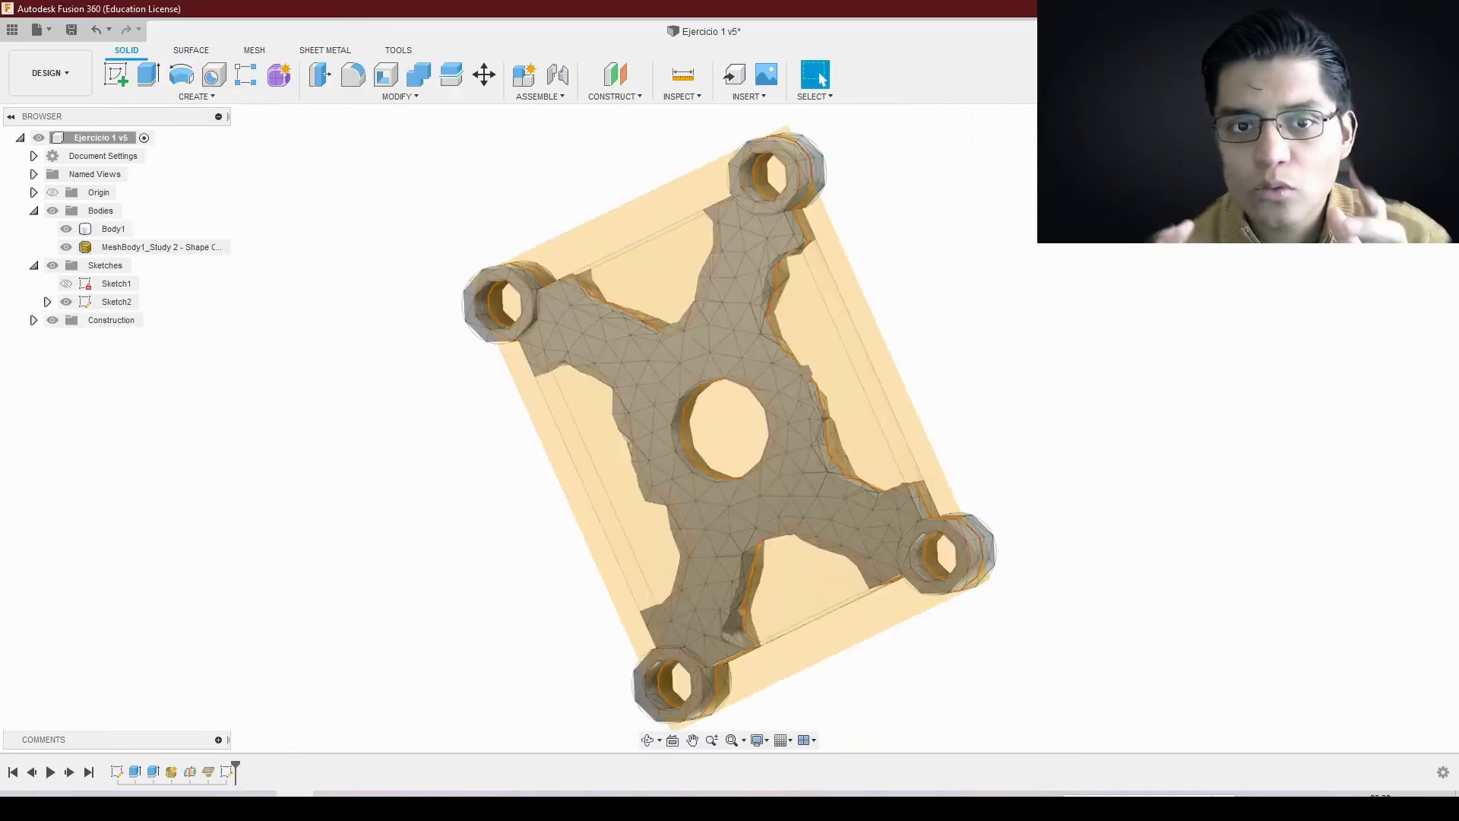
# Step: Lower Body1's opacity further and start a new sketch, Sketch3
pyautogui.rightClick(112, 228)
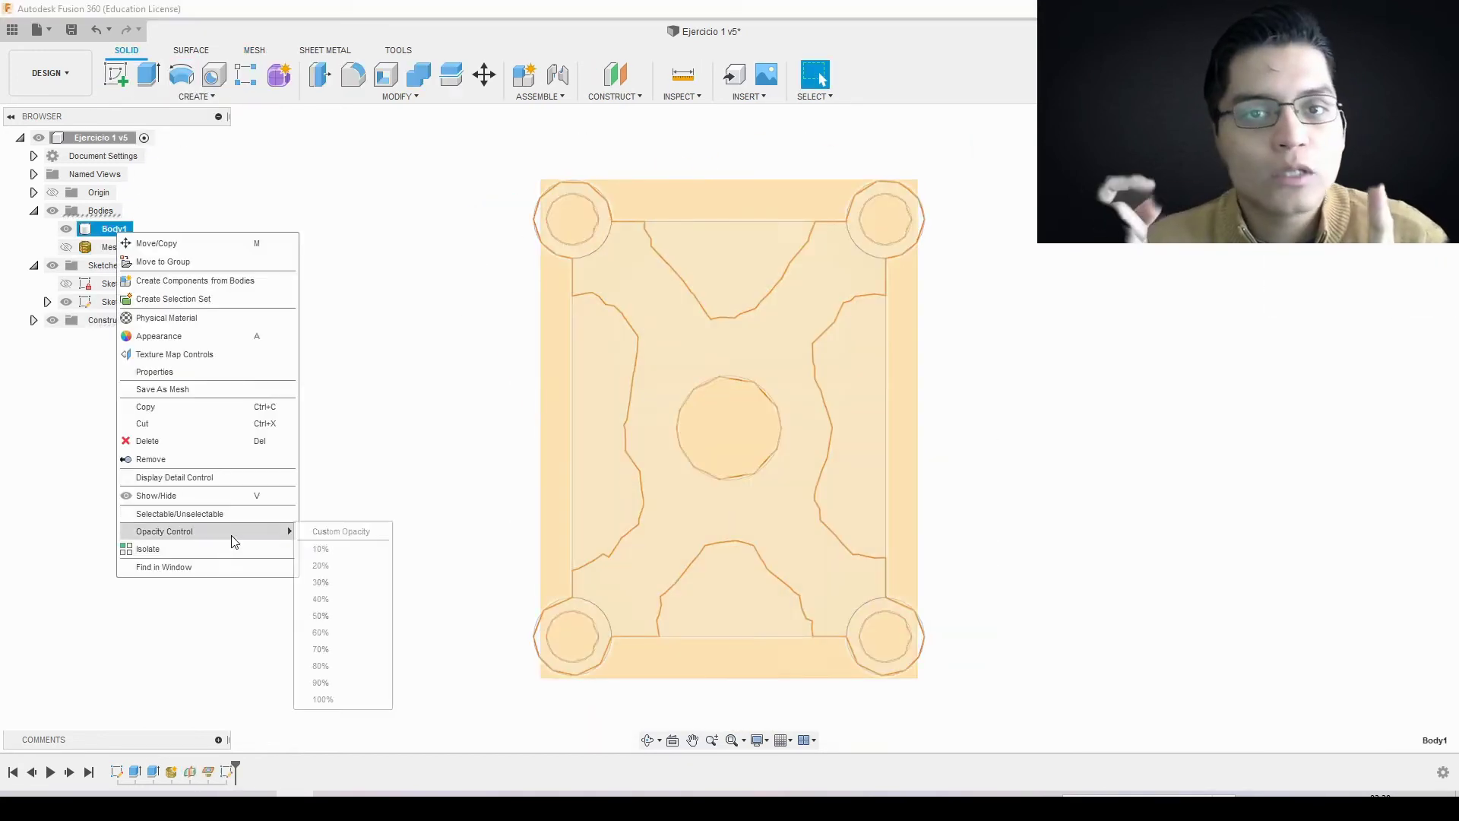
pyautogui.click(327, 608)
pyautogui.click(119, 91)
# Step: Draw the side profile lines from the part's left edge on the sketch plane
pyautogui.click(443, 411)
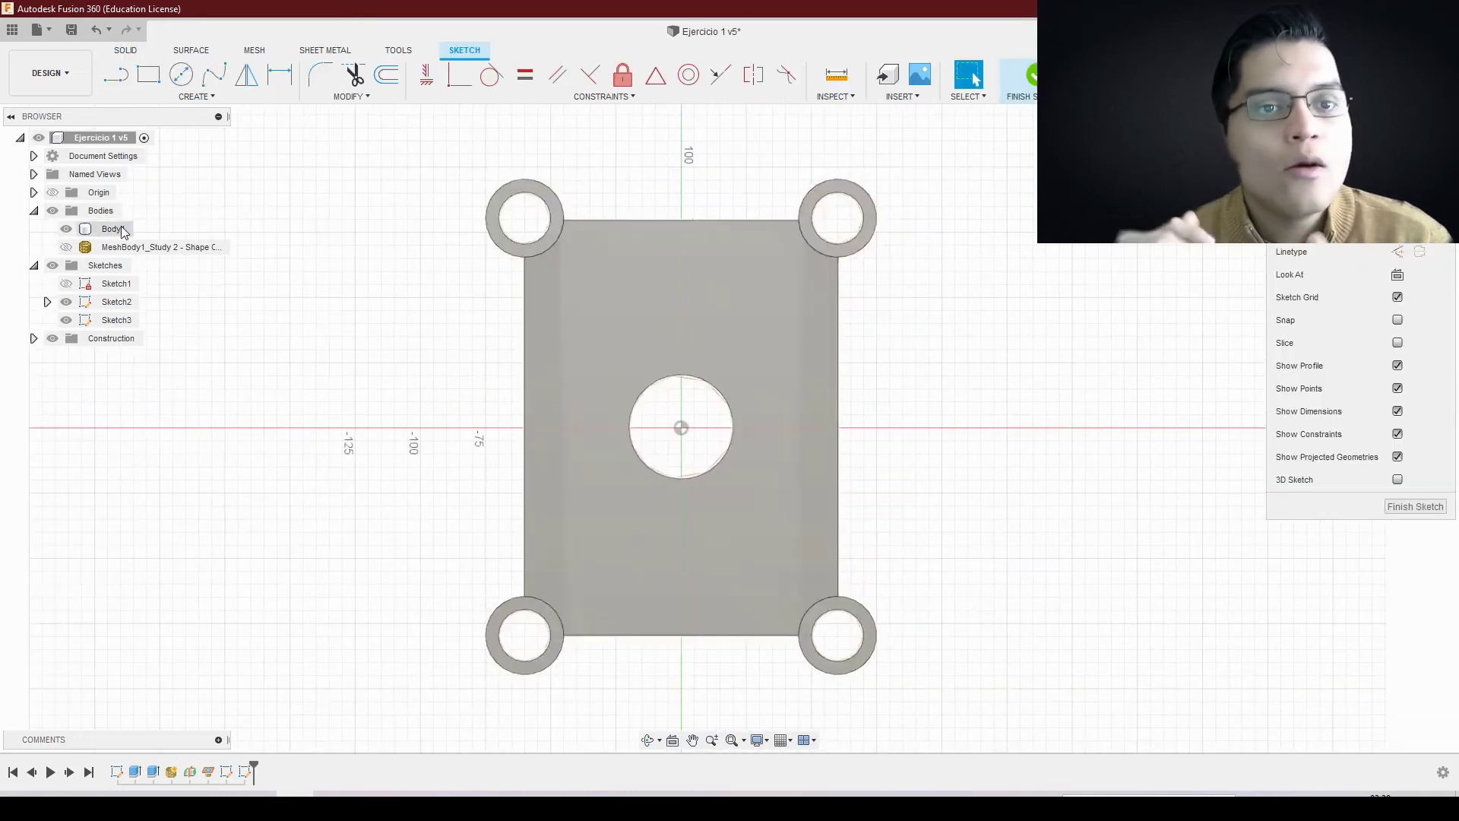
pyautogui.press('l')
pyautogui.click(470, 306)
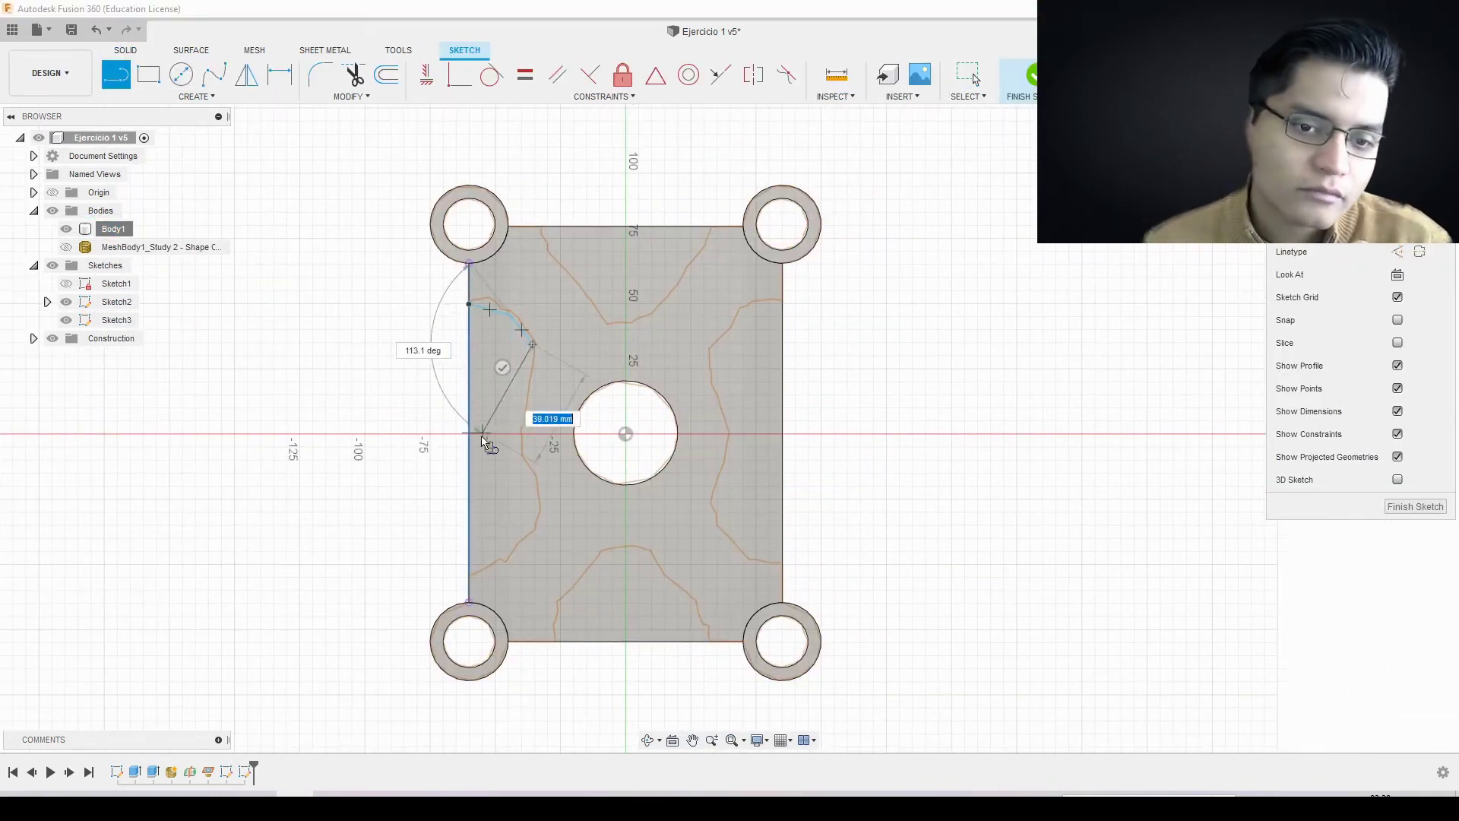
pyautogui.click(525, 411)
pyautogui.press('Escape')
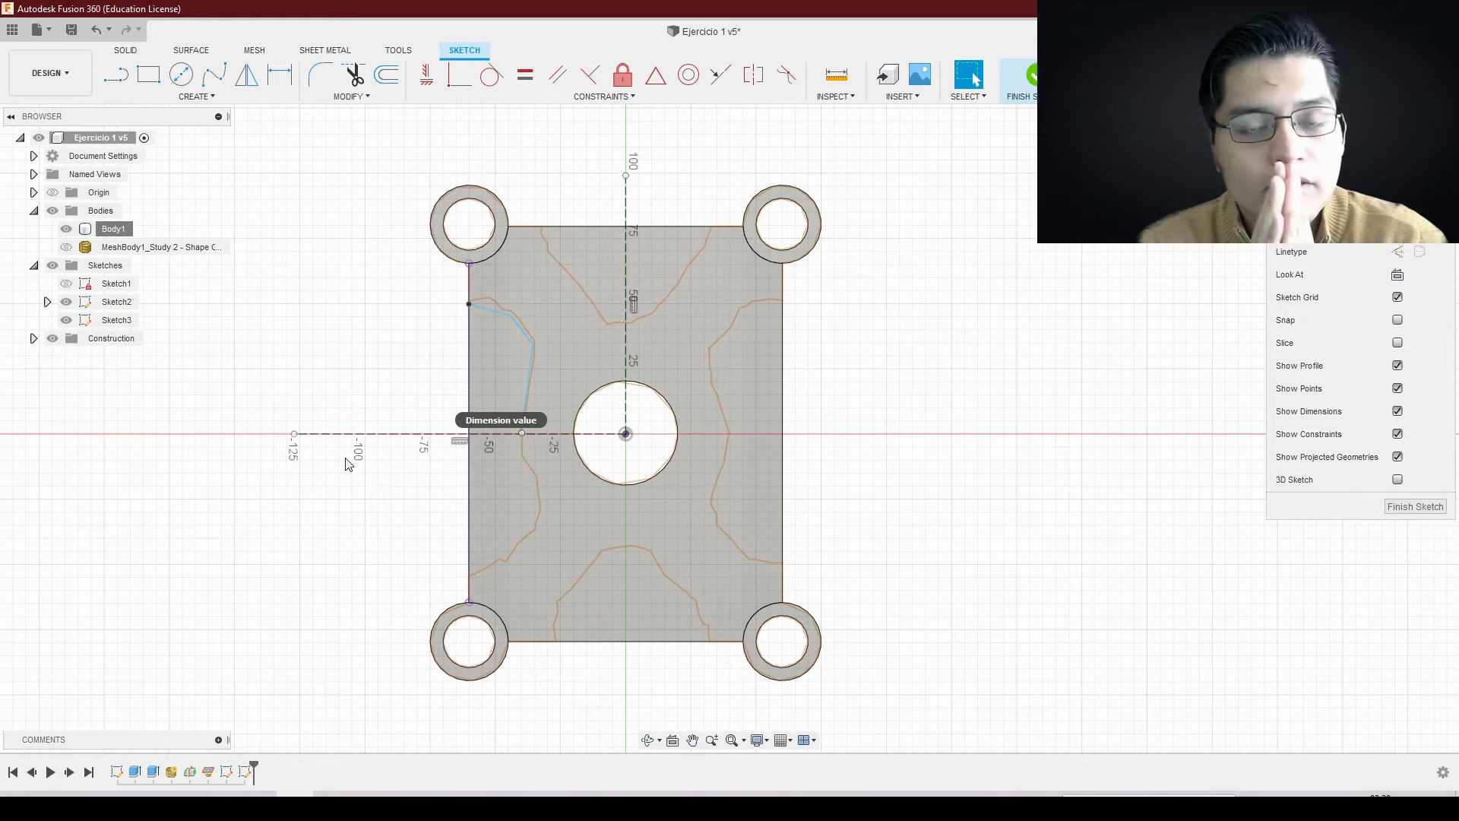
pyautogui.scroll(2, 378, 338)
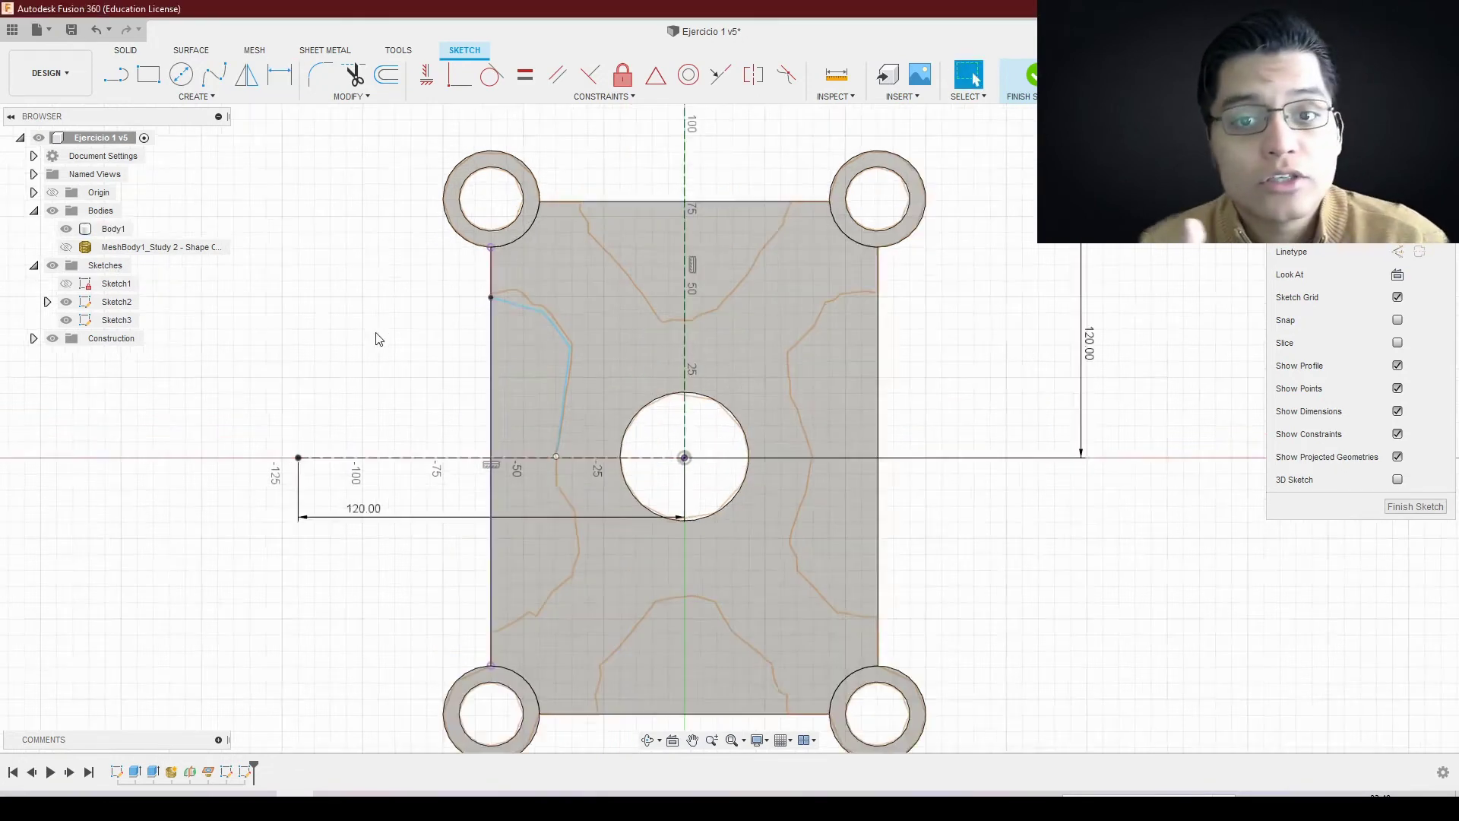
# Step: Dimension the side profile with an 82° angle, 34 mm height and 40 mm horizontal distance
pyautogui.press('d')
pyautogui.click(575, 426)
pyautogui.click(611, 493)
pyautogui.click(608, 463)
pyautogui.press('Return')
pyautogui.click(524, 322)
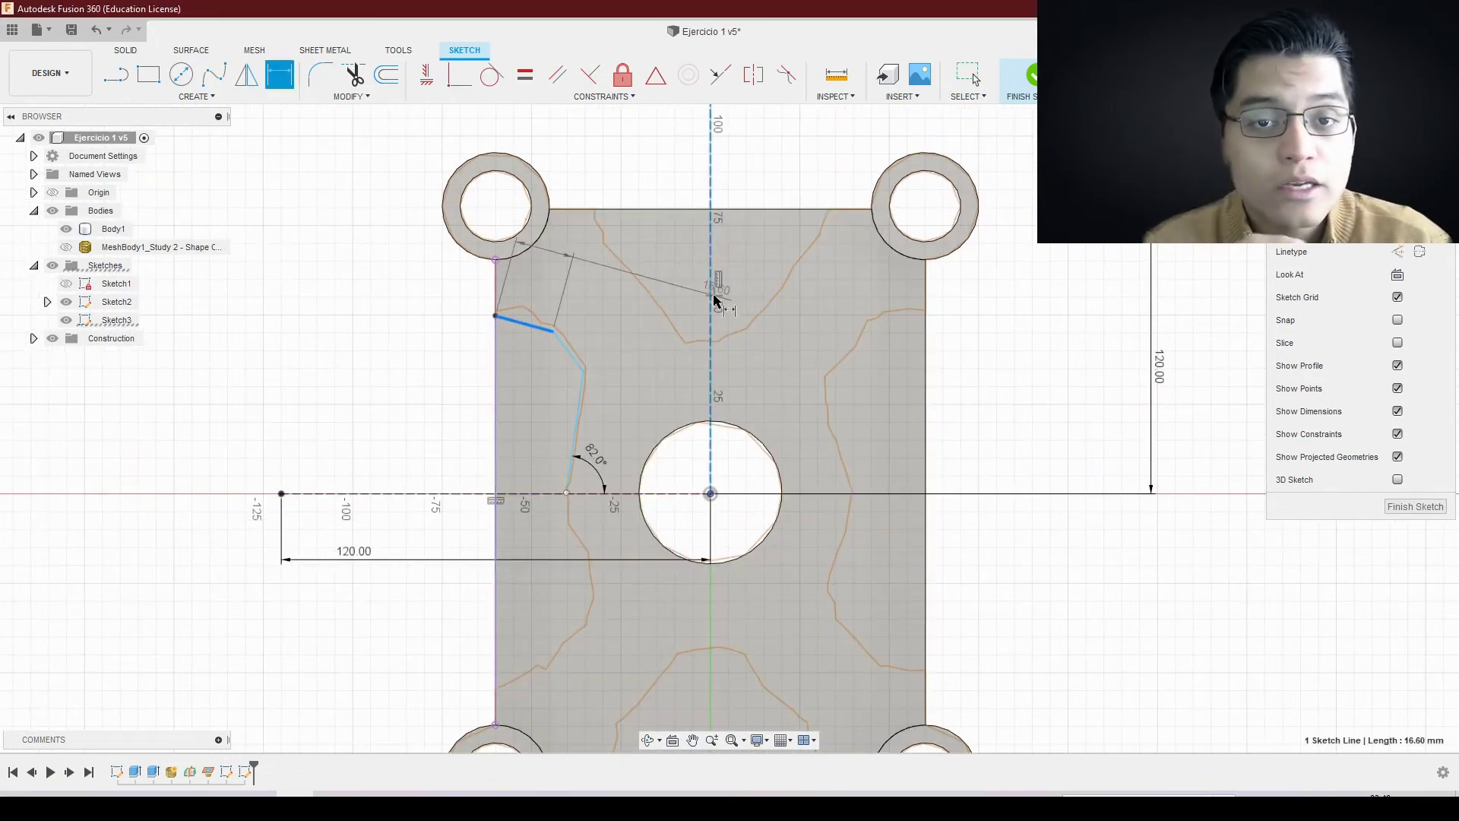
pyautogui.click(636, 446)
pyautogui.write('34')
pyautogui.press('Return')
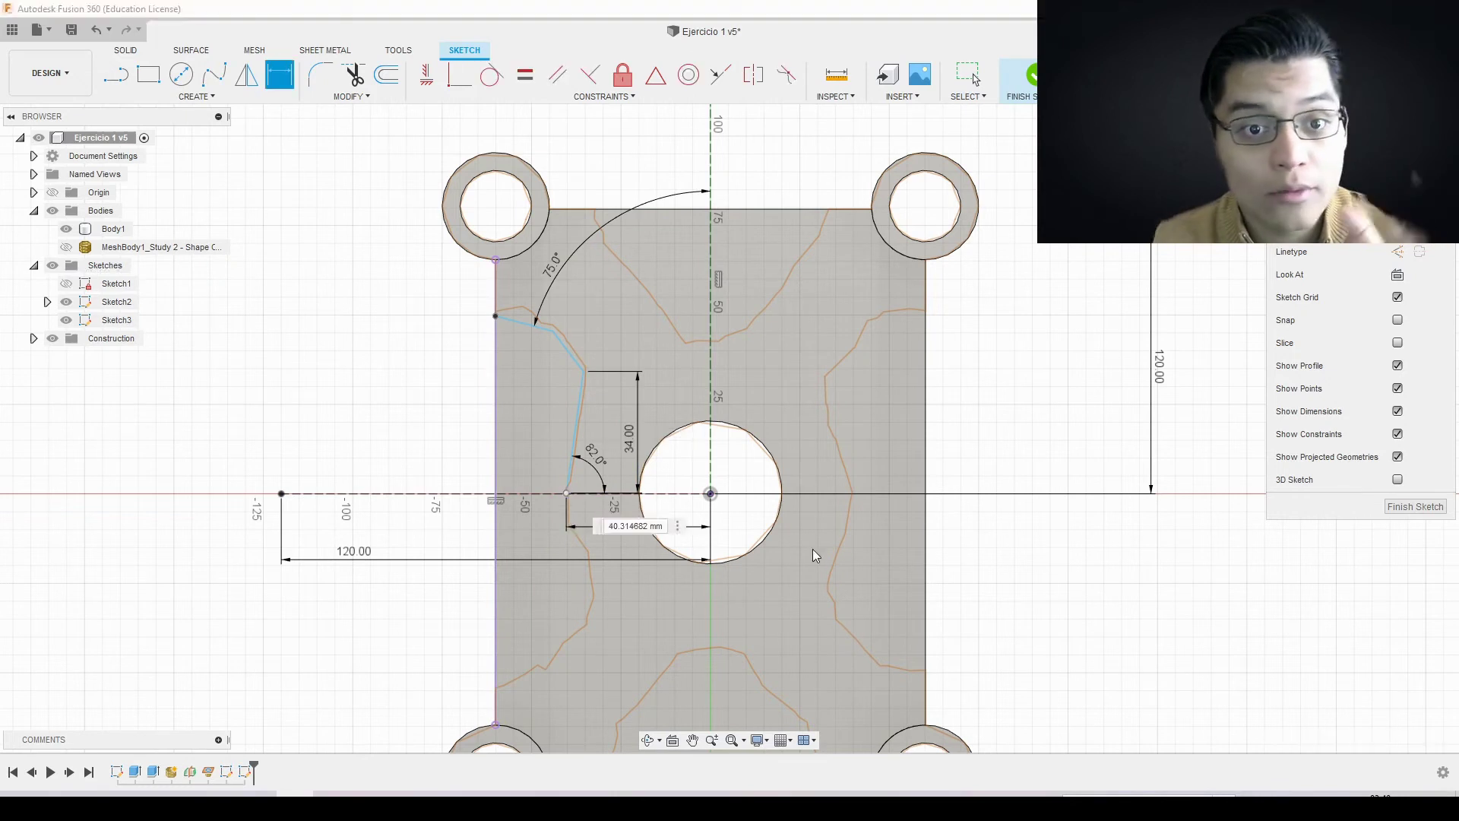
pyautogui.write('40')
pyautogui.press('Return')
pyautogui.click(567, 473)
# Step: Add the 52 mm dimension and mirror the side profile across the centre line
pyautogui.scroll(1, 562, 368)
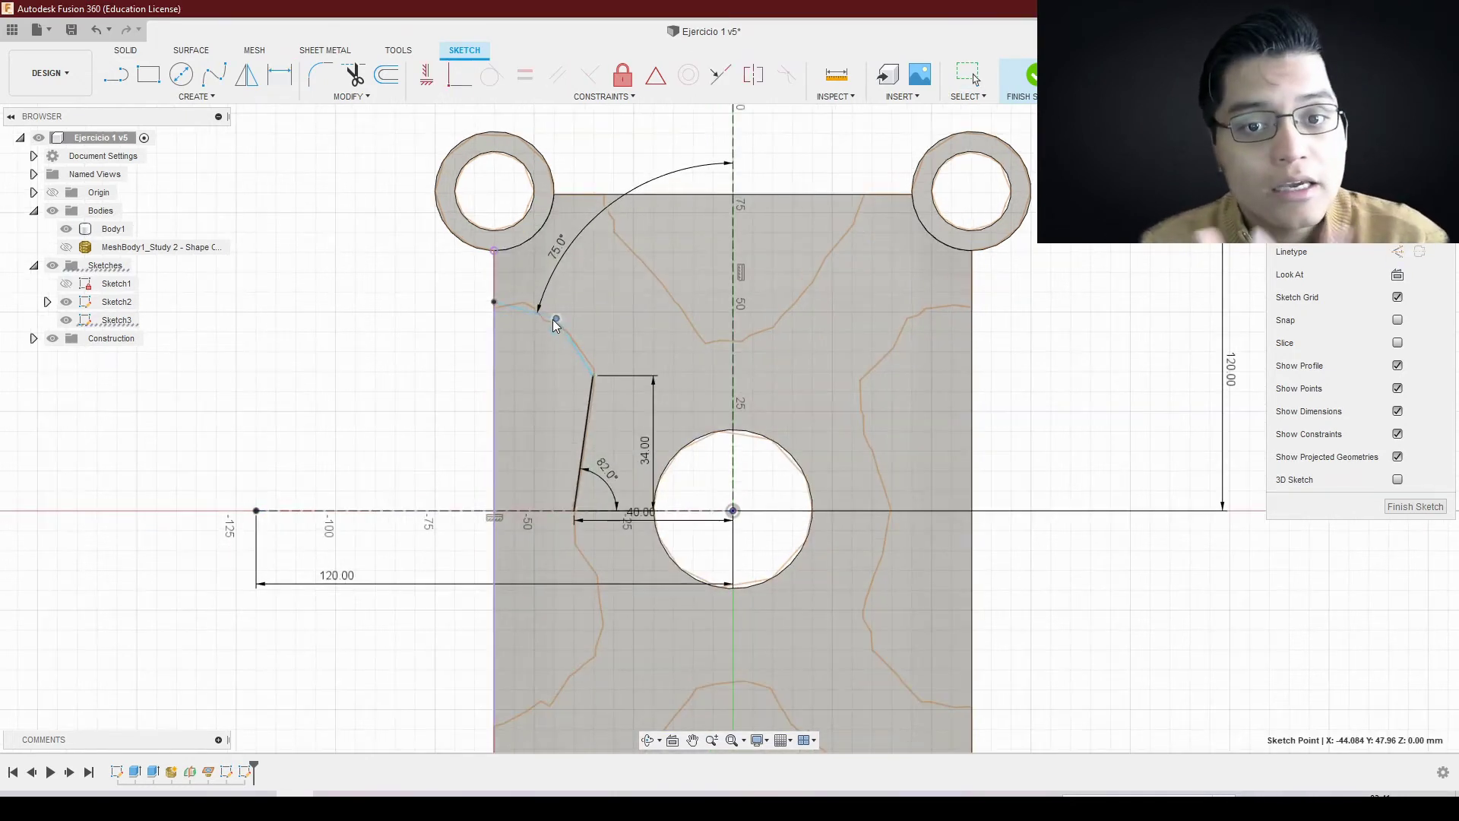
pyautogui.click(595, 356)
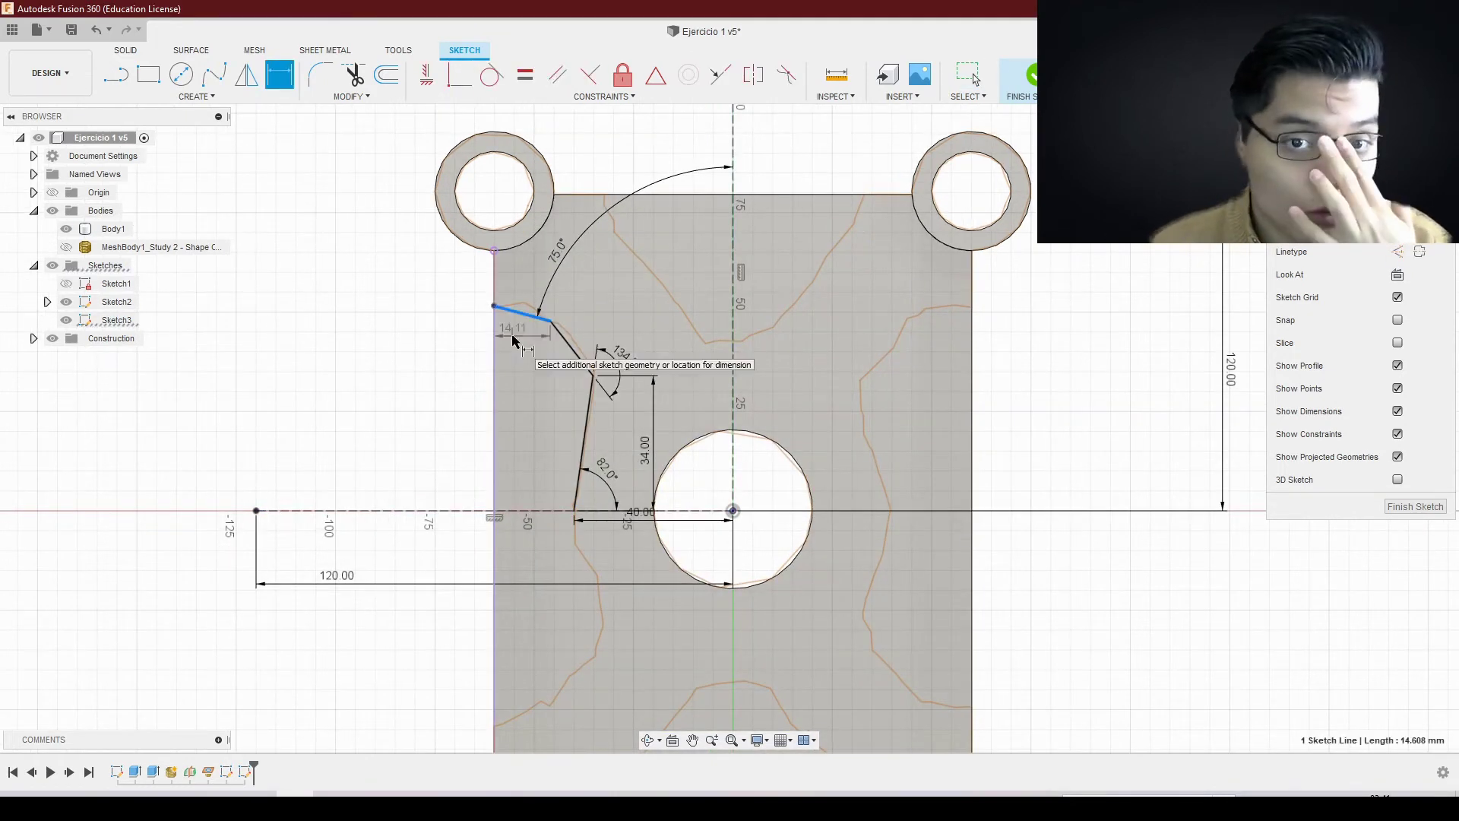
pyautogui.click(494, 307)
pyautogui.click(436, 357)
pyautogui.write('52')
pyautogui.press('Return')
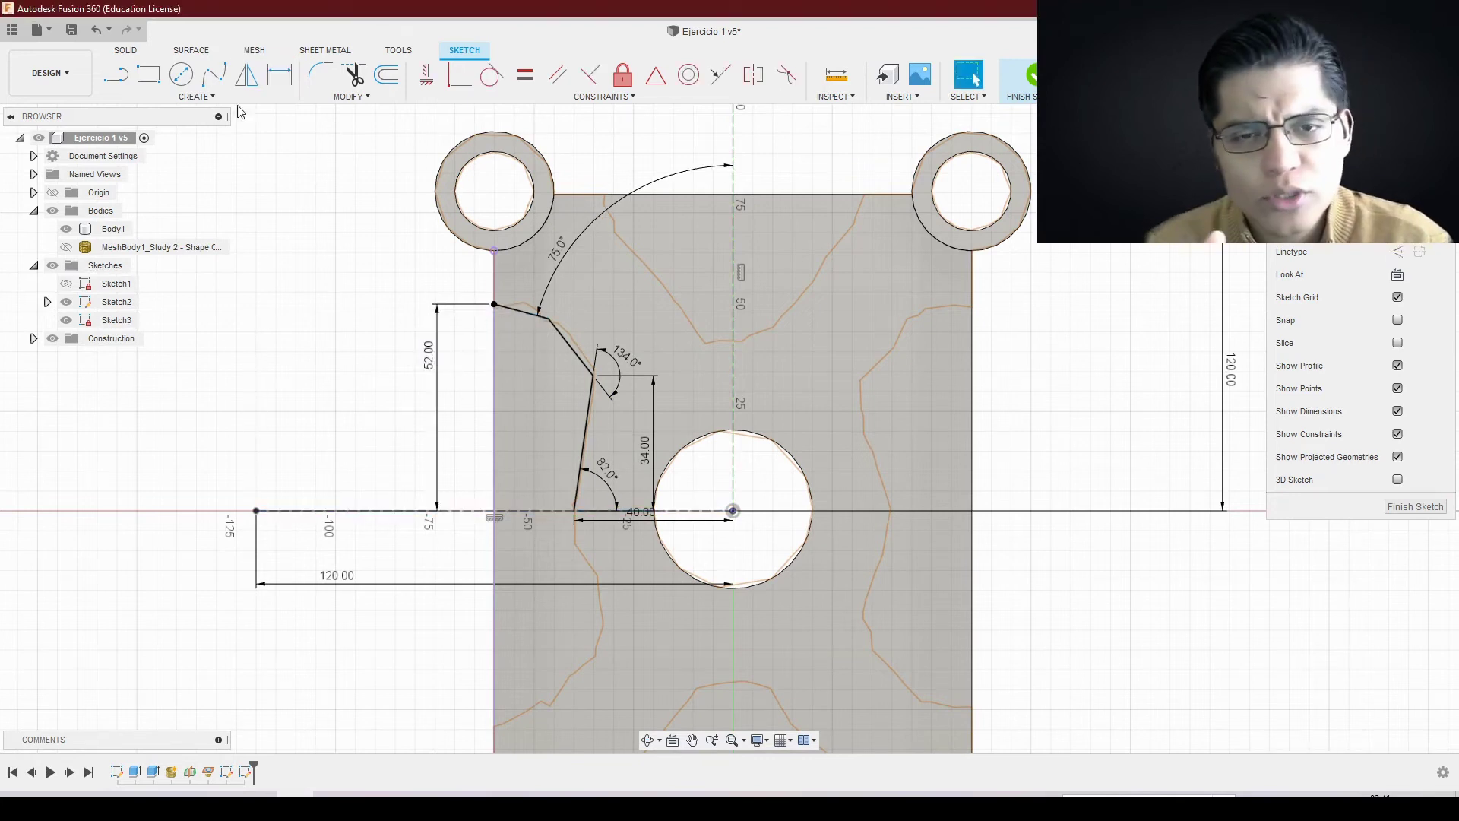
pyautogui.click(246, 74)
pyautogui.click(1178, 282)
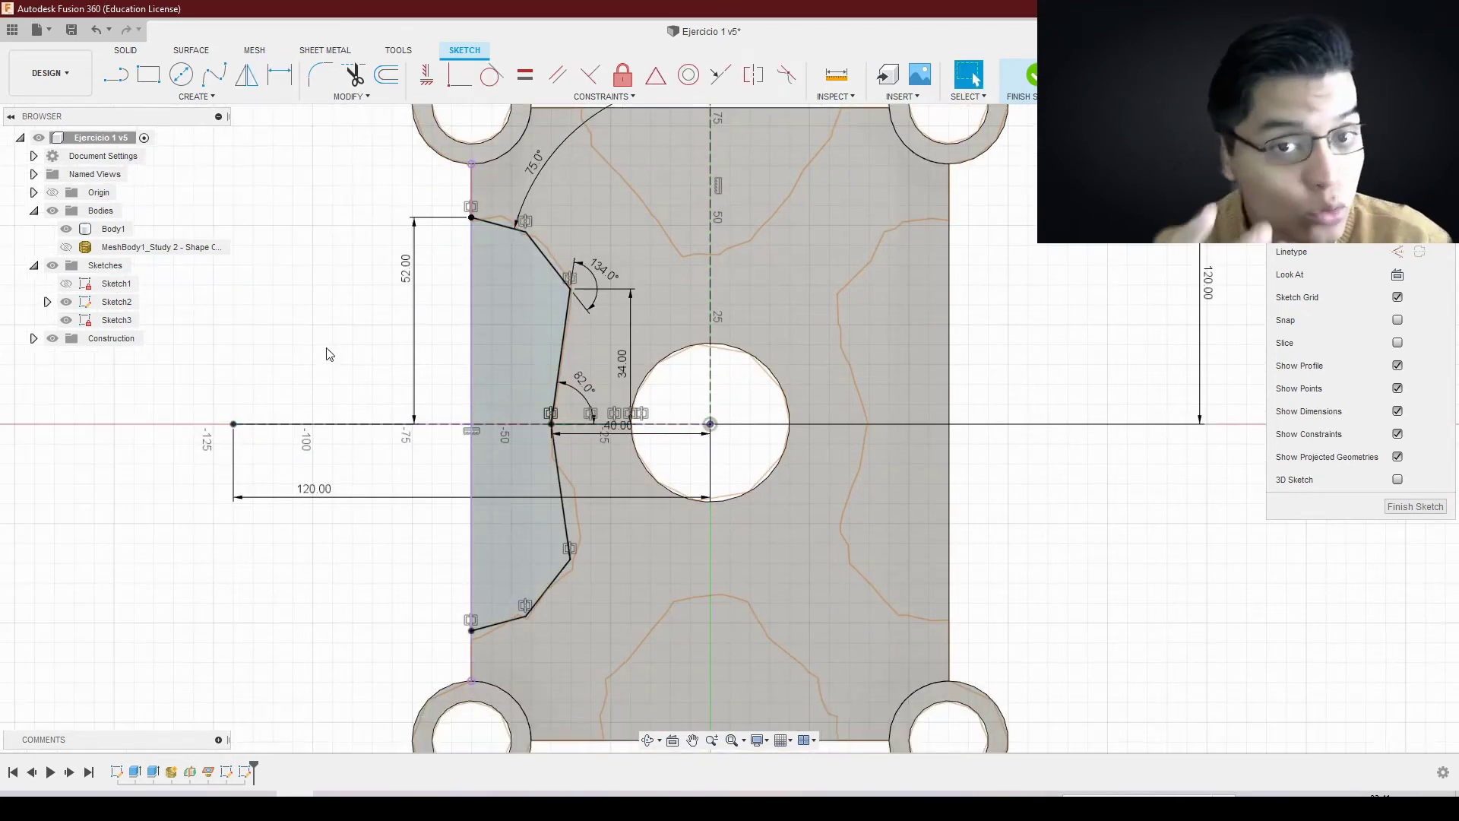
# Step: Draw the V-shaped notch outline at the top edge
pyautogui.click(710, 456)
pyautogui.press('Return')
pyautogui.scroll(-2, 684, 455)
pyautogui.press('l')
pyautogui.click(610, 197)
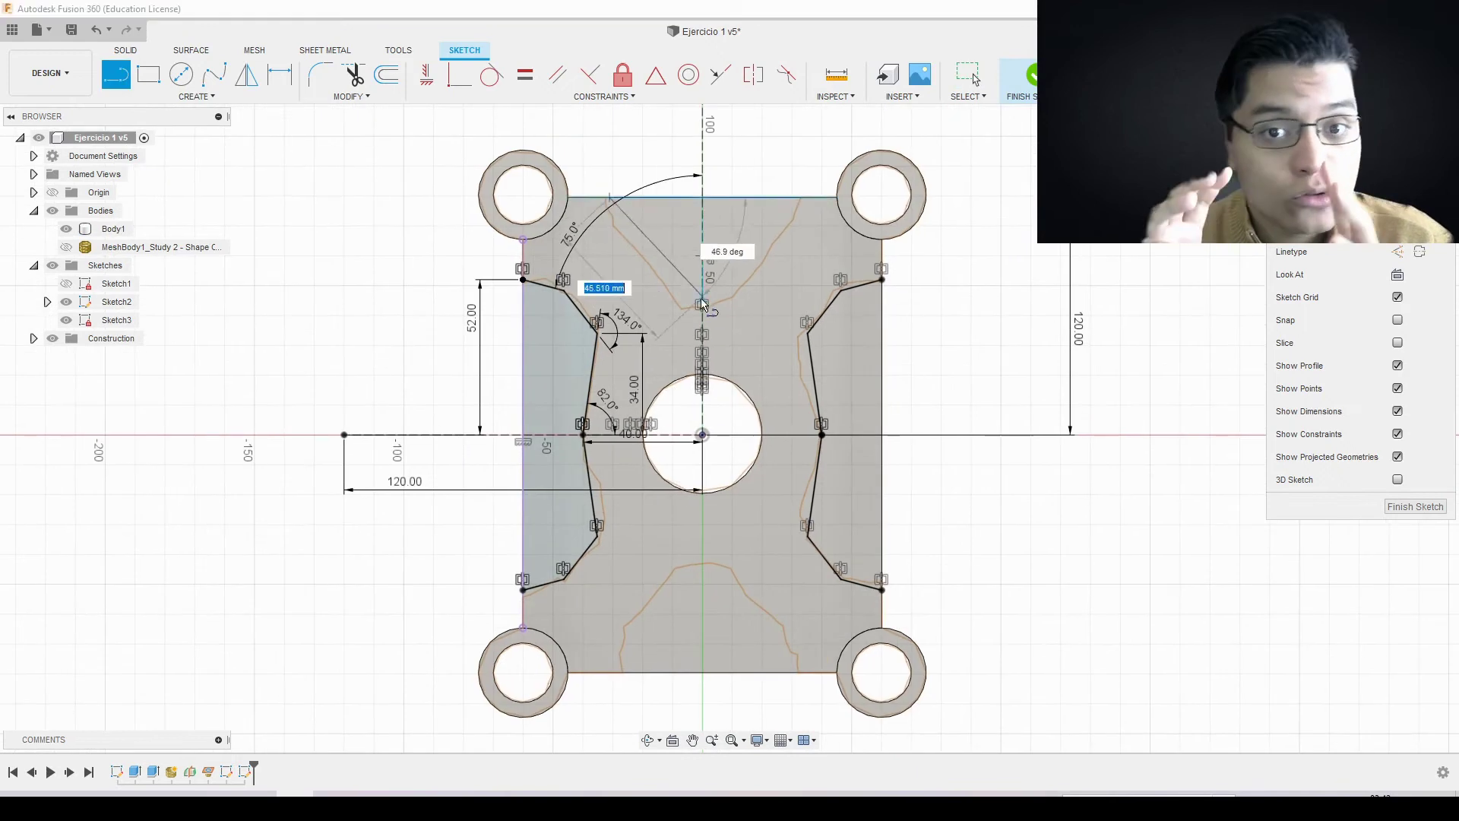
pyautogui.click(703, 295)
# Step: Dimension the top V with an 88° angle and 34 mm depth
pyautogui.click(802, 198)
pyautogui.press('d')
pyautogui.click(668, 255)
pyautogui.click(749, 251)
pyautogui.click(728, 199)
pyautogui.click(968, 251)
pyautogui.press('Return')
# Step: Mirror the top V to create the matching bottom V notch
pyautogui.press('Escape')
pyautogui.click(1056, 434)
pyautogui.press('Return')
pyautogui.press('l')
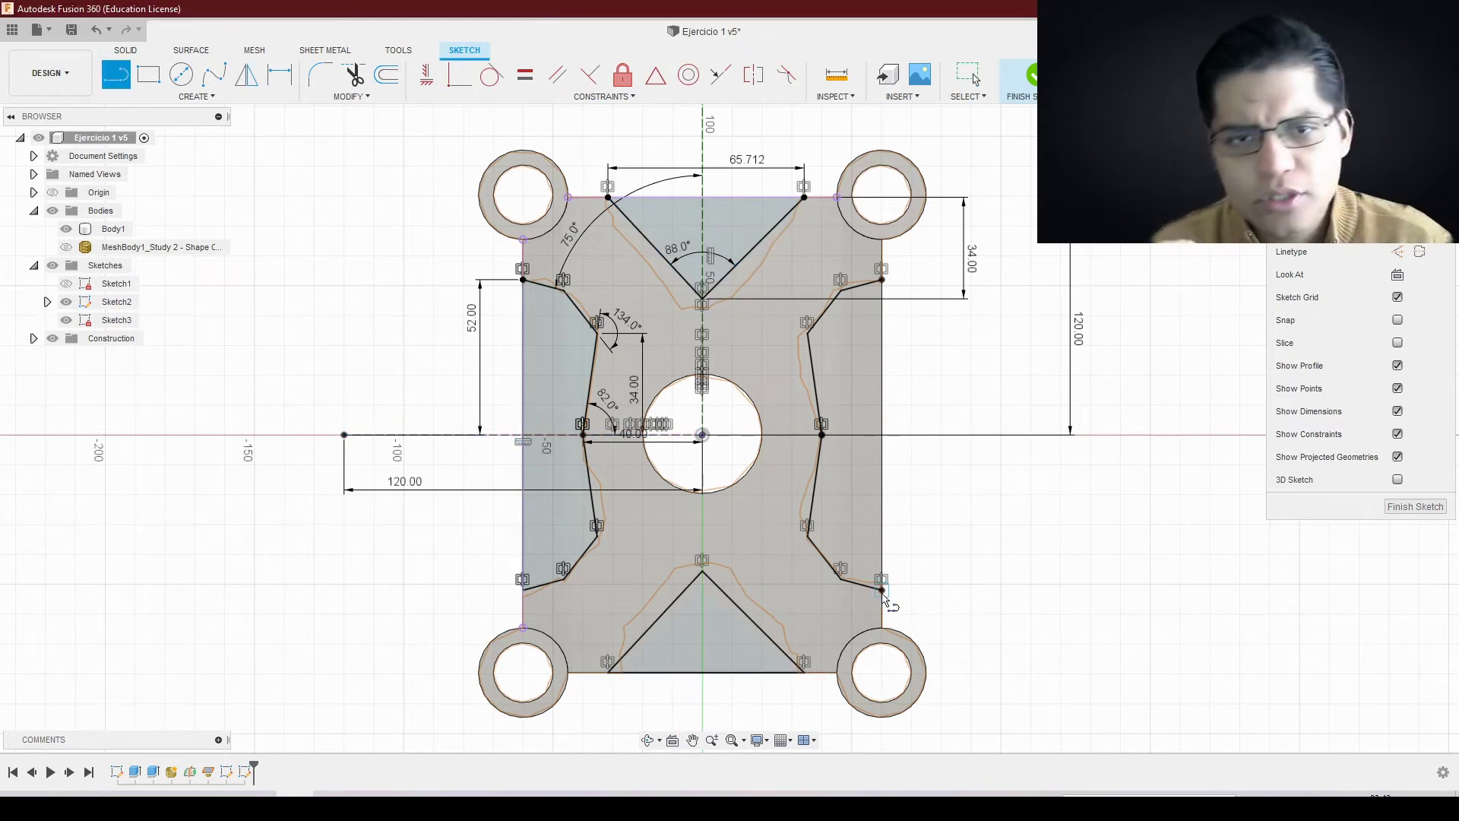
pyautogui.press('Escape')
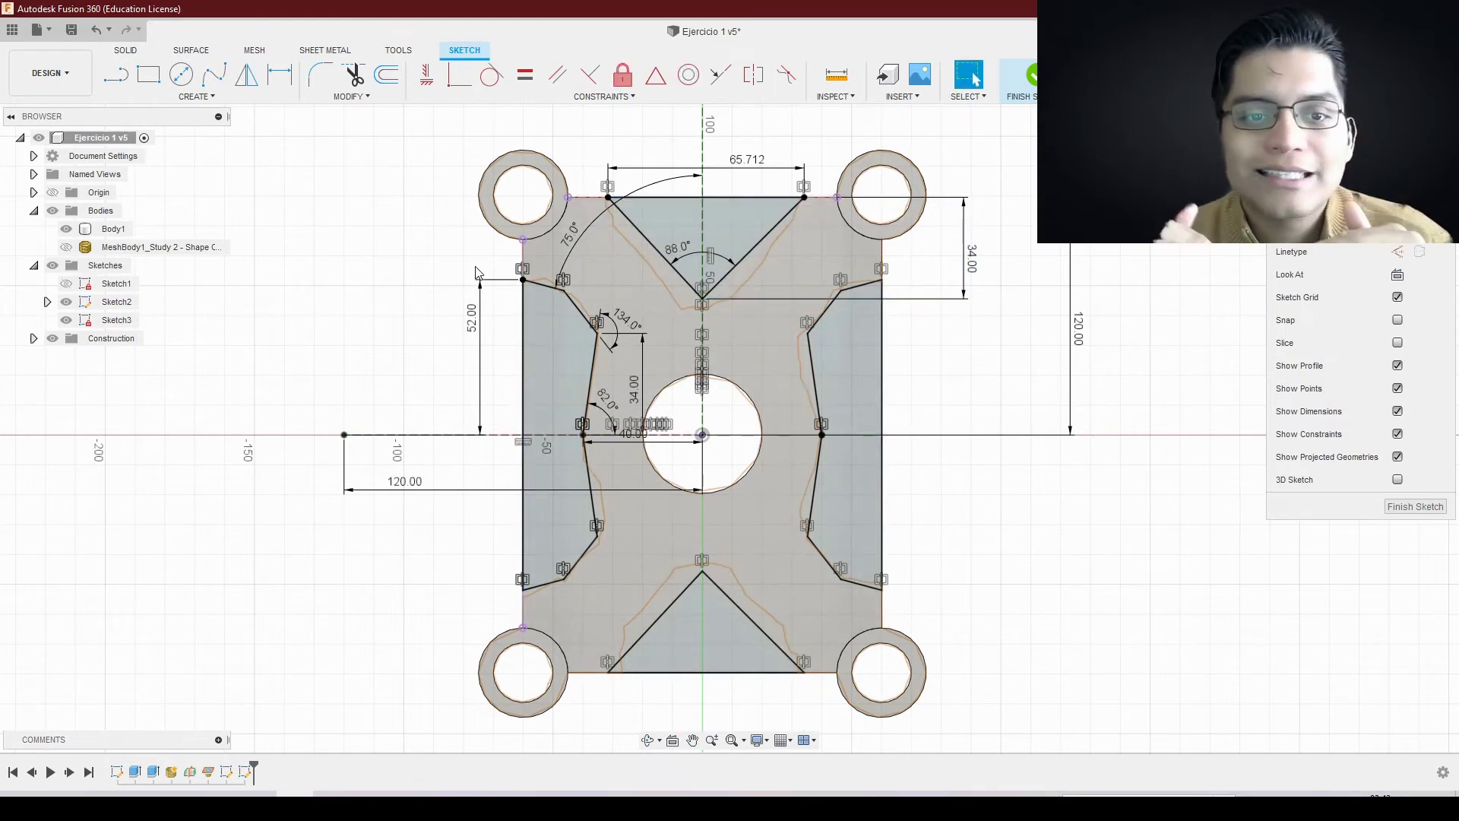
# Step: Cut the four Sketch3 regions 40 mm through Body1
pyautogui.press('e')
pyautogui.click(555, 426)
pyautogui.click(713, 253)
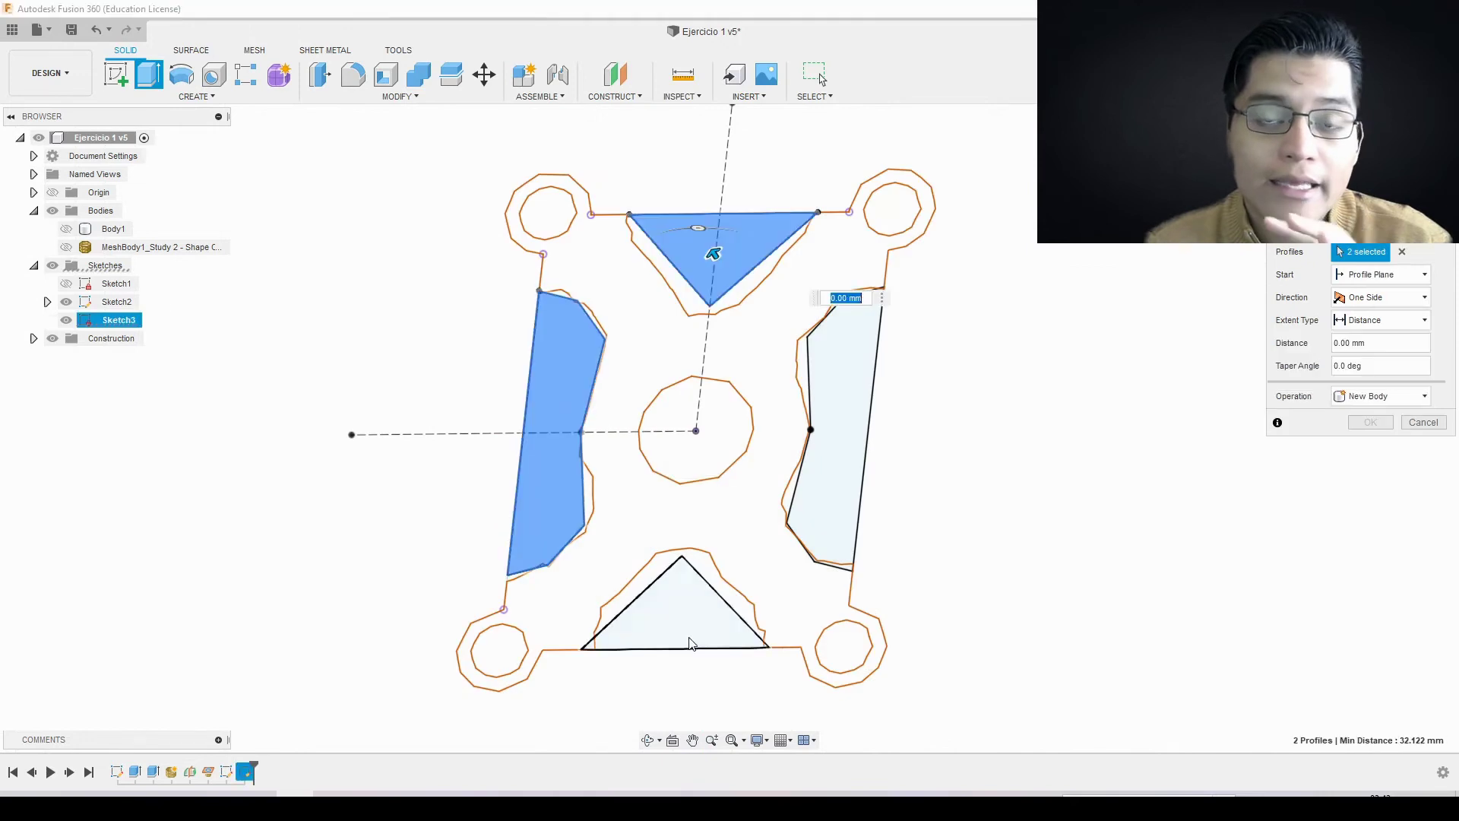
pyautogui.click(690, 642)
pyautogui.click(765, 509)
pyautogui.write('40')
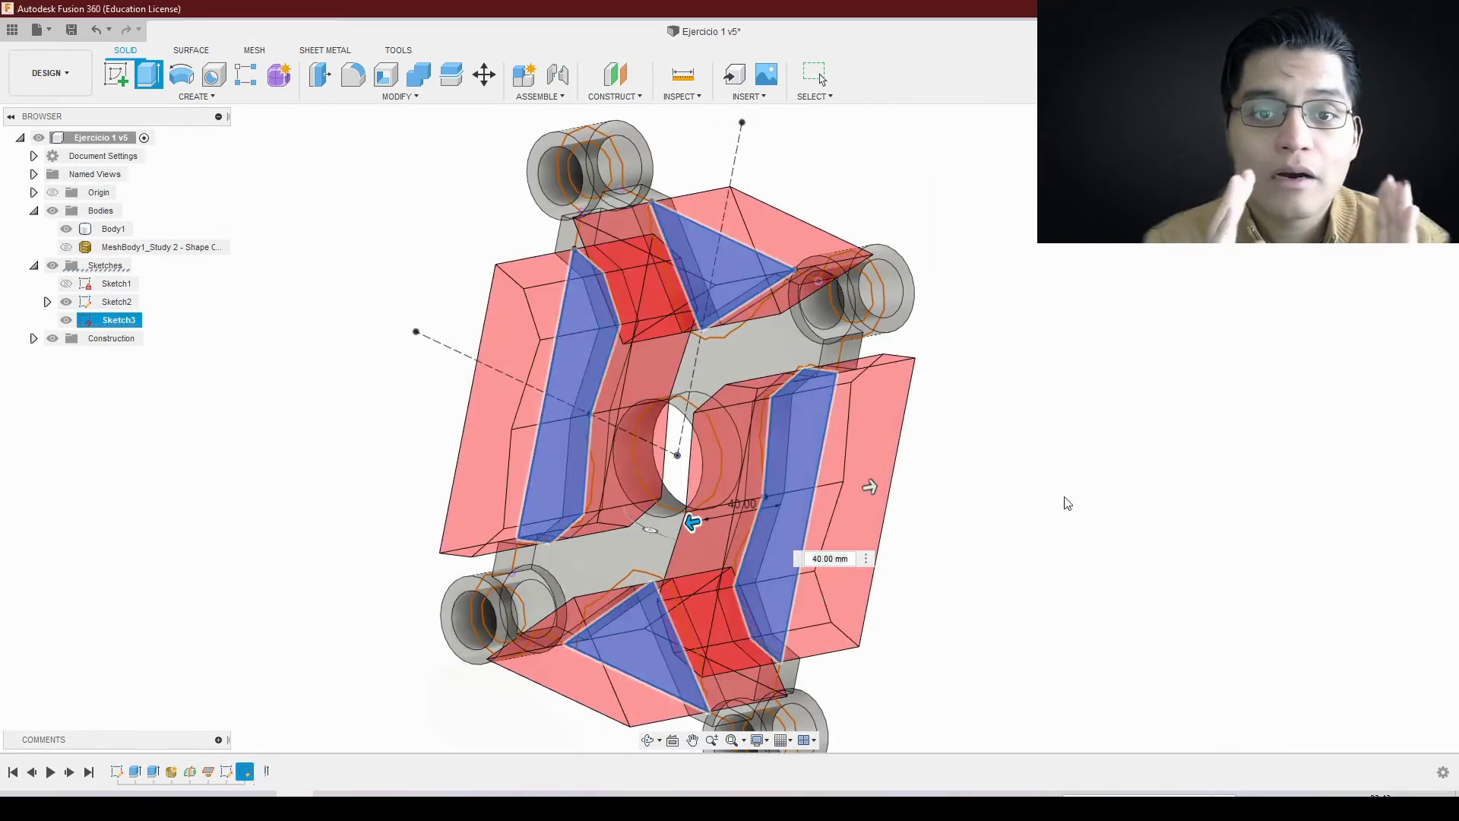
pyautogui.press('Return')
# Step: Fillet Body1's edges at 2 mm
pyautogui.press('f')
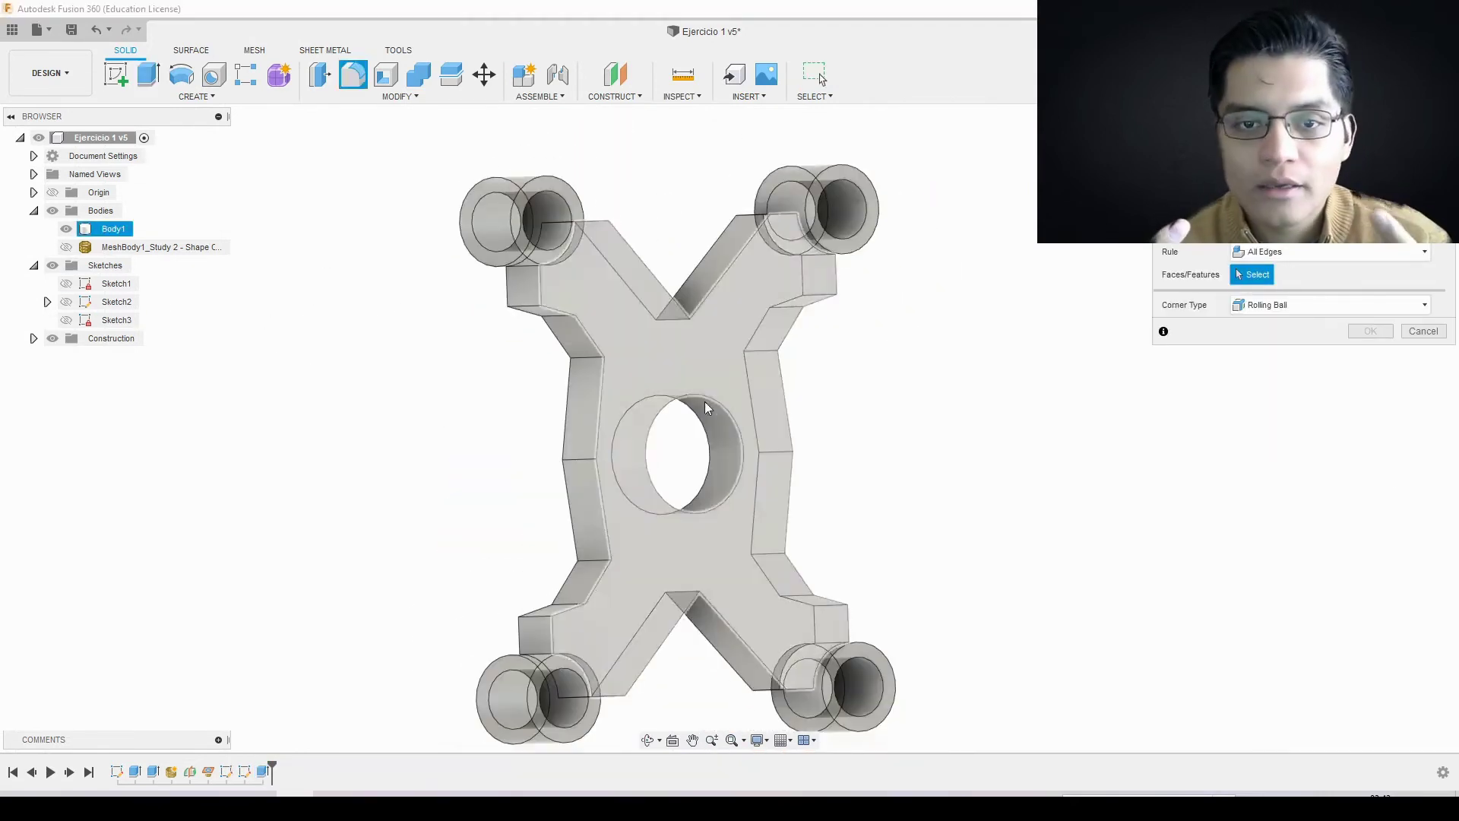
pyautogui.click(579, 411)
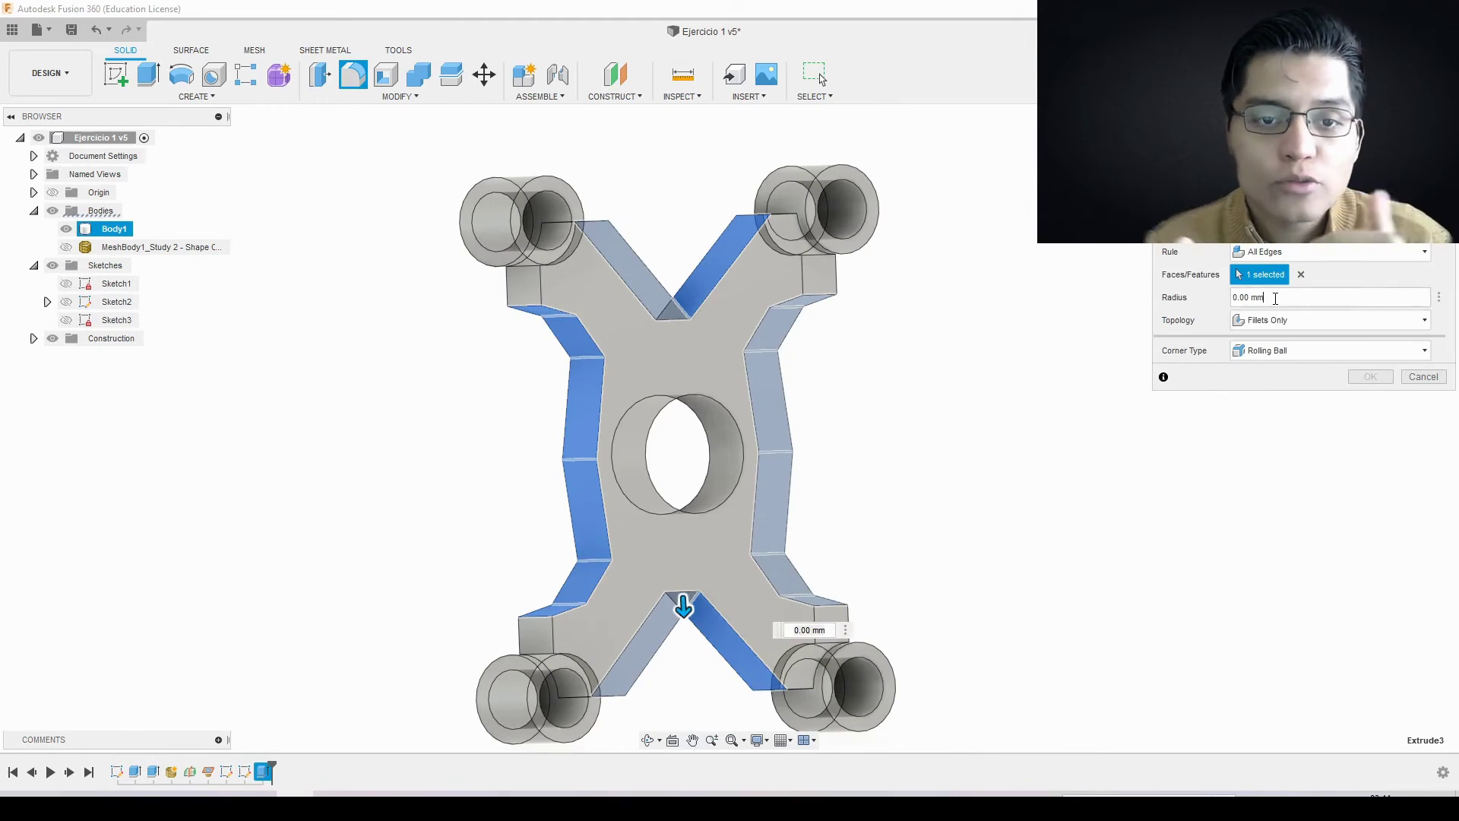
pyautogui.write('2')
pyautogui.press('Return')
pyautogui.moveTo(765, 261)
pyautogui.keyDown('shift'); pyautogui.mouseDown(button='middle')
pyautogui.moveTo(844, 544)
pyautogui.moveTo(580, 639)
pyautogui.moveTo(466, 628)
pyautogui.moveTo(709, 482)
pyautogui.moveTo(471, 487)
pyautogui.moveTo(701, 445)
pyautogui.moveTo(326, 691)
pyautogui.moveTo(644, 582)
pyautogui.moveTo(532, 456)
pyautogui.mouseUp(button='middle'); pyautogui.keyUp('shift')
# Step: Fillet the selected faces of the arm at 5 mm
pyautogui.press('f')
pyautogui.click(579, 647)
pyautogui.write('5')
pyautogui.press('Return')
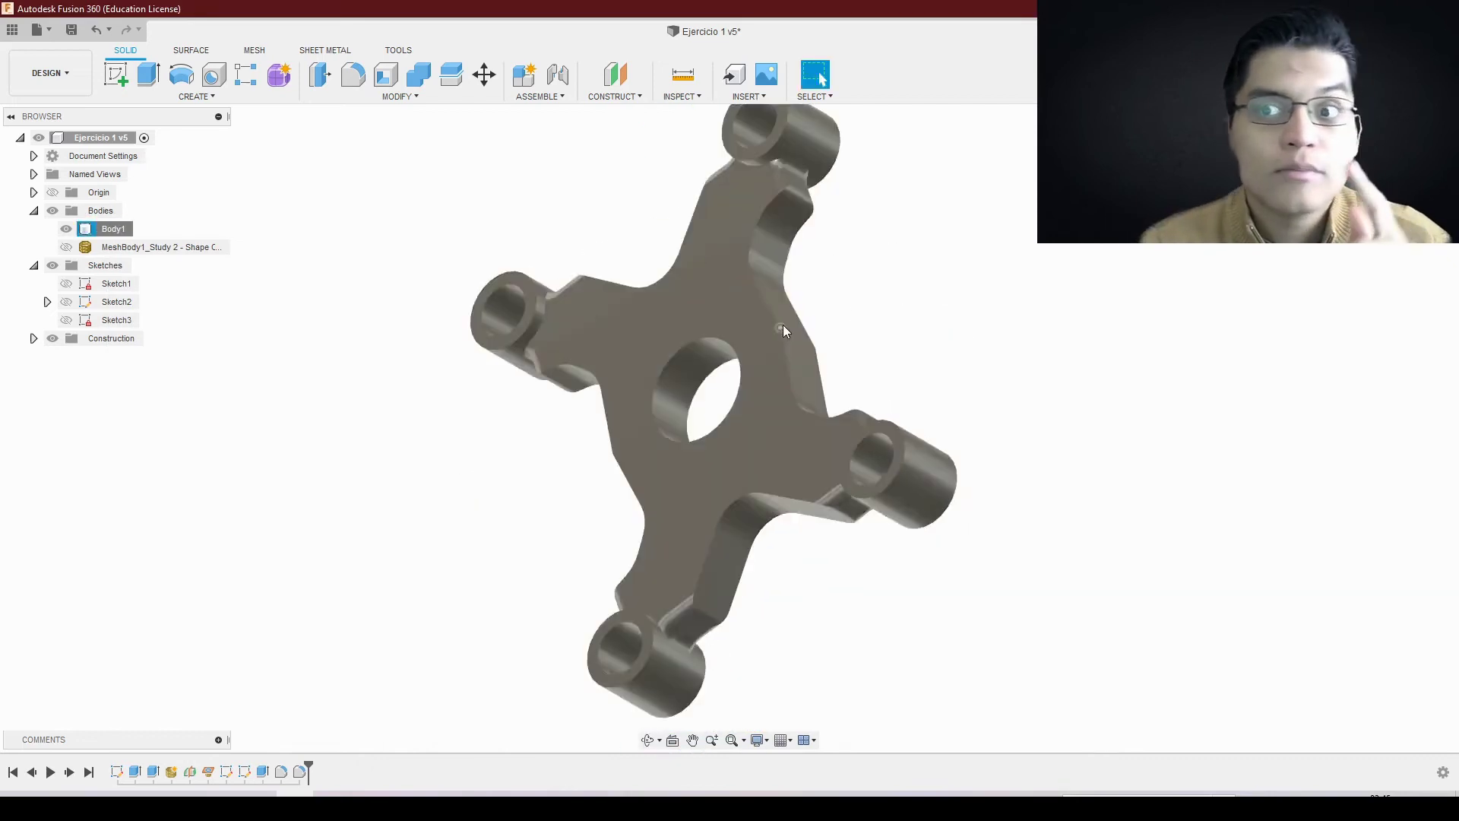
pyautogui.click(50, 73)
# Step: Set up Simulation Model 2 with the mesh body and solve the static stress study locally
pyautogui.click(46, 215)
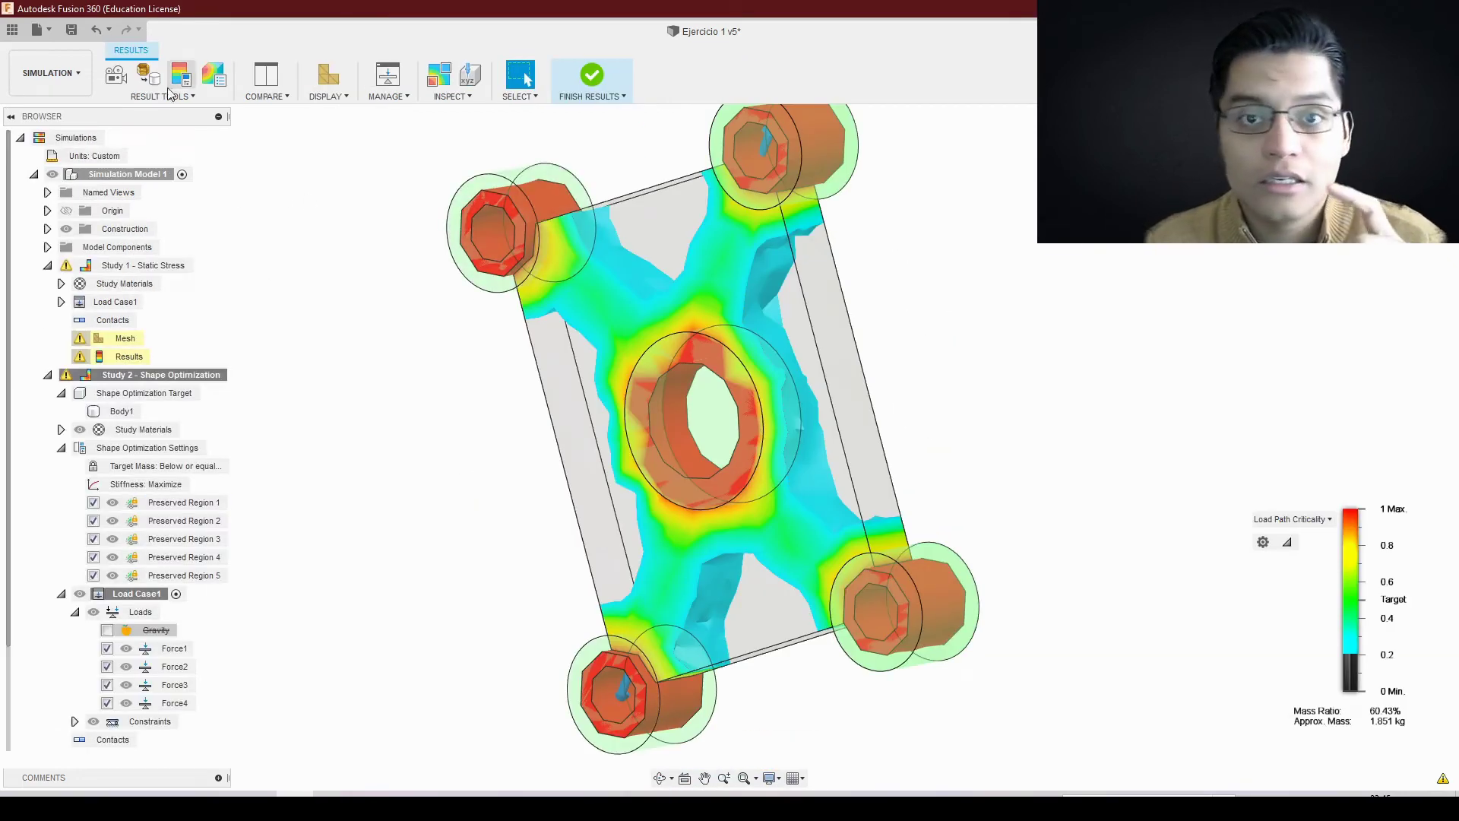
pyautogui.click(34, 174)
pyautogui.click(47, 247)
pyautogui.click(175, 283)
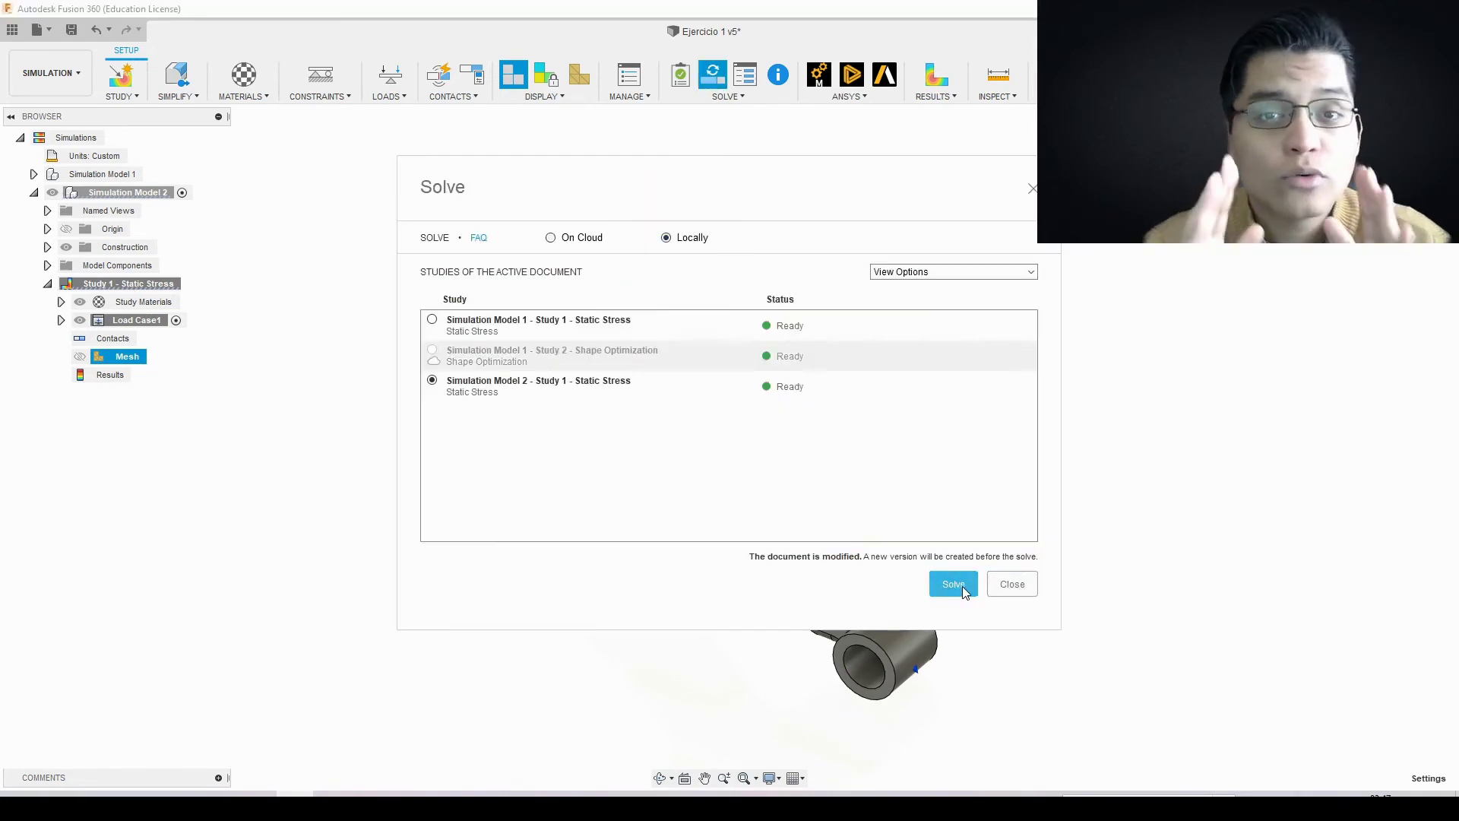
pyautogui.click(962, 586)
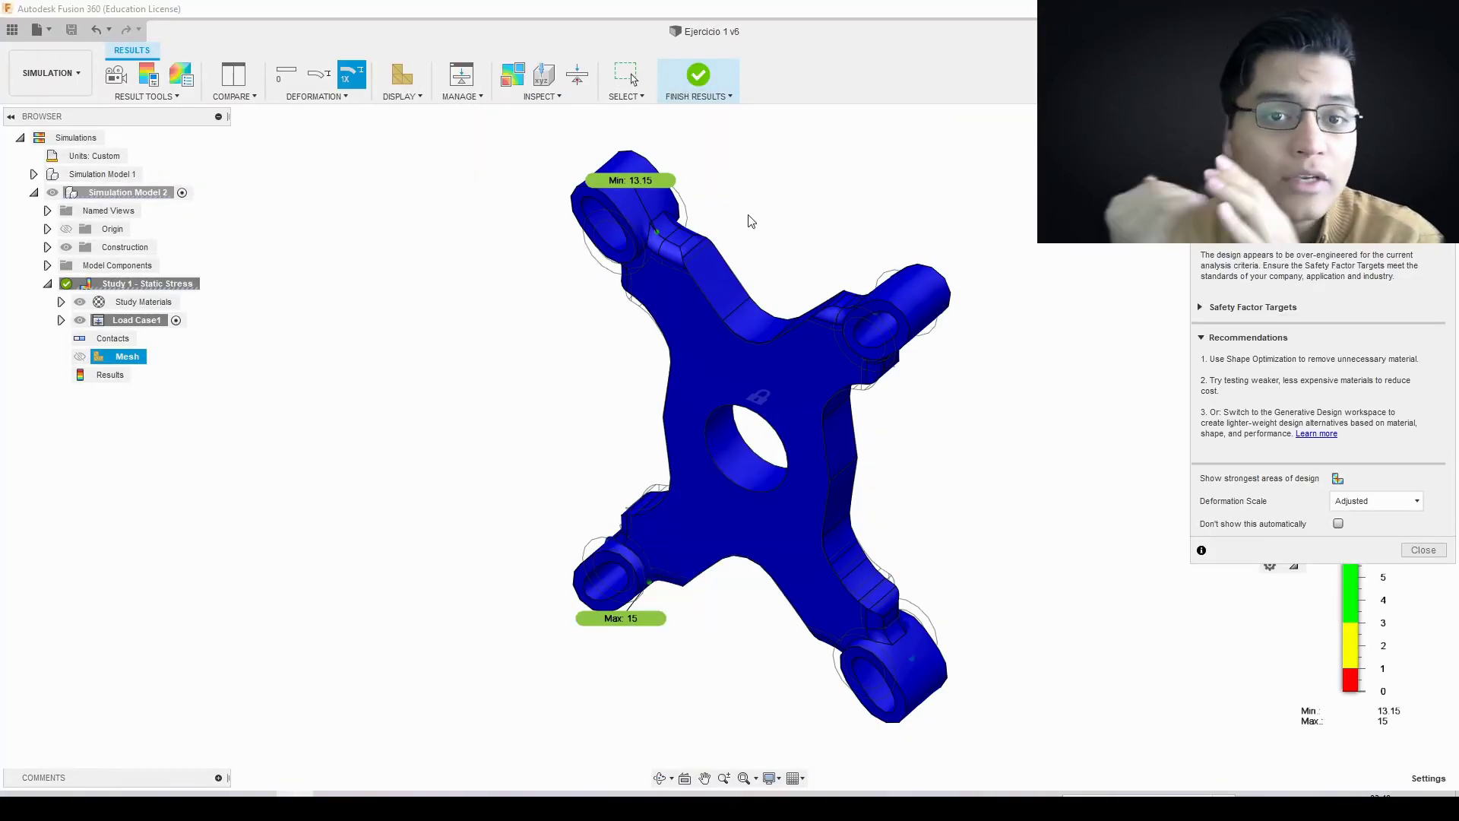
# Step: Review the redesign's minimum safety factor of 13.15 and the brake disc's thermal stress results
pyautogui.scroll(3, 759, 228)
pyautogui.click(692, 297)
pyautogui.scroll(-3, 893, 296)
pyautogui.scroll(5, 893, 296)
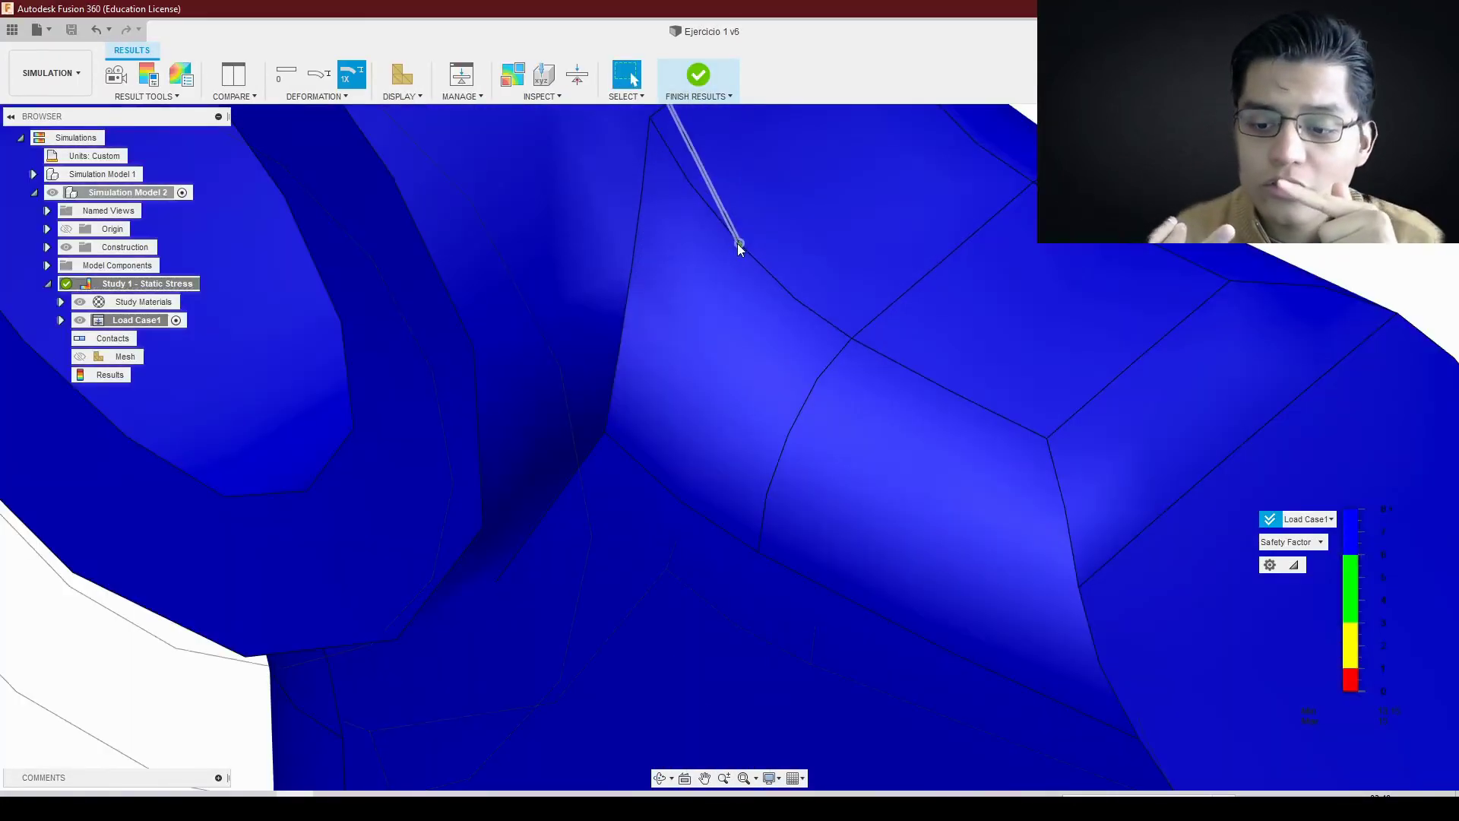
pyautogui.scroll(-3, 972, 330)
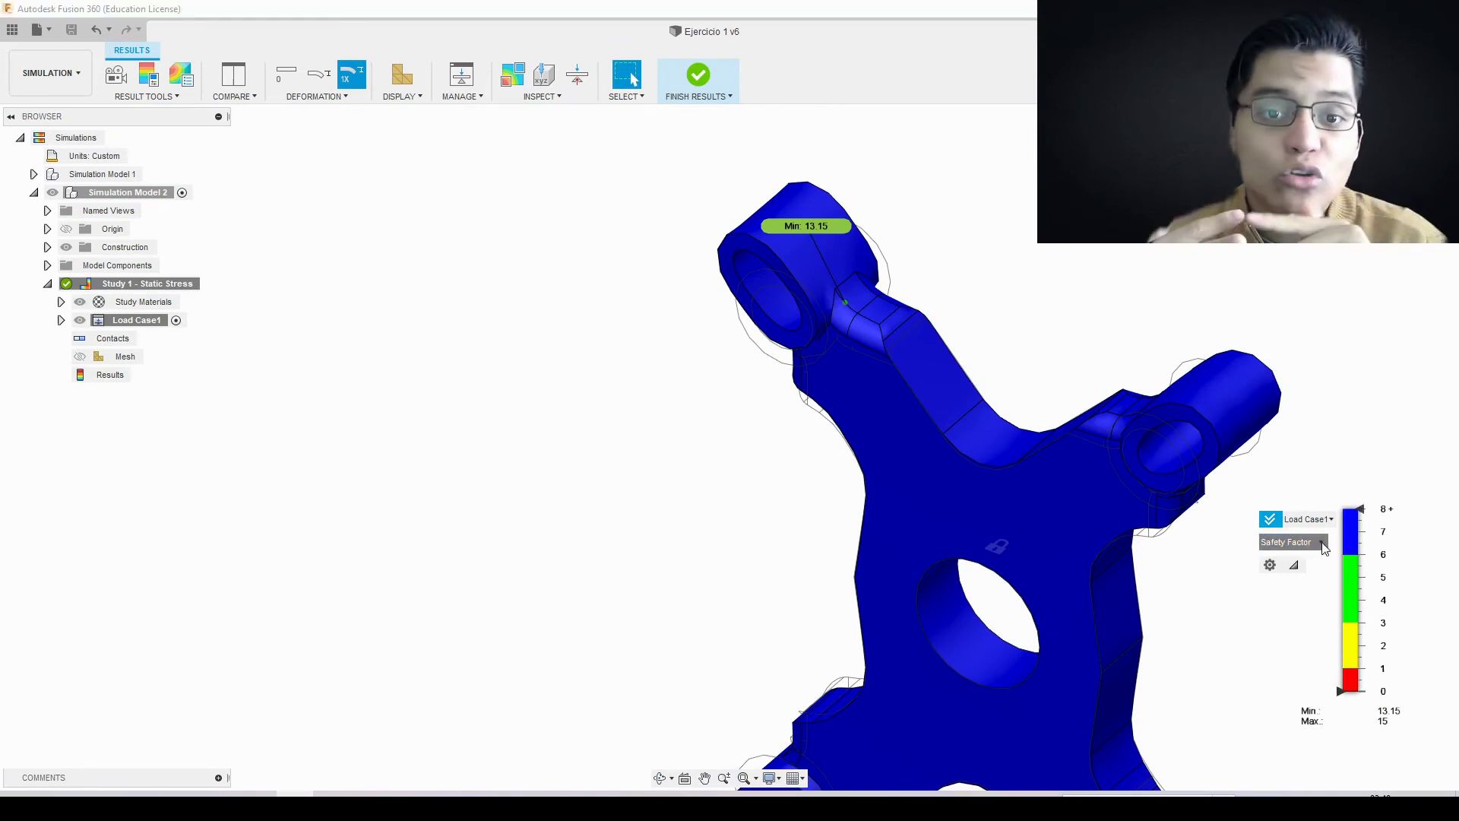
pyautogui.moveTo(970, 329)
pyautogui.keyDown('shift'); pyautogui.mouseDown(button='middle')
pyautogui.moveTo(846, 472)
pyautogui.moveTo(1123, 328)
pyautogui.mouseUp(button='middle'); pyautogui.keyUp('shift')
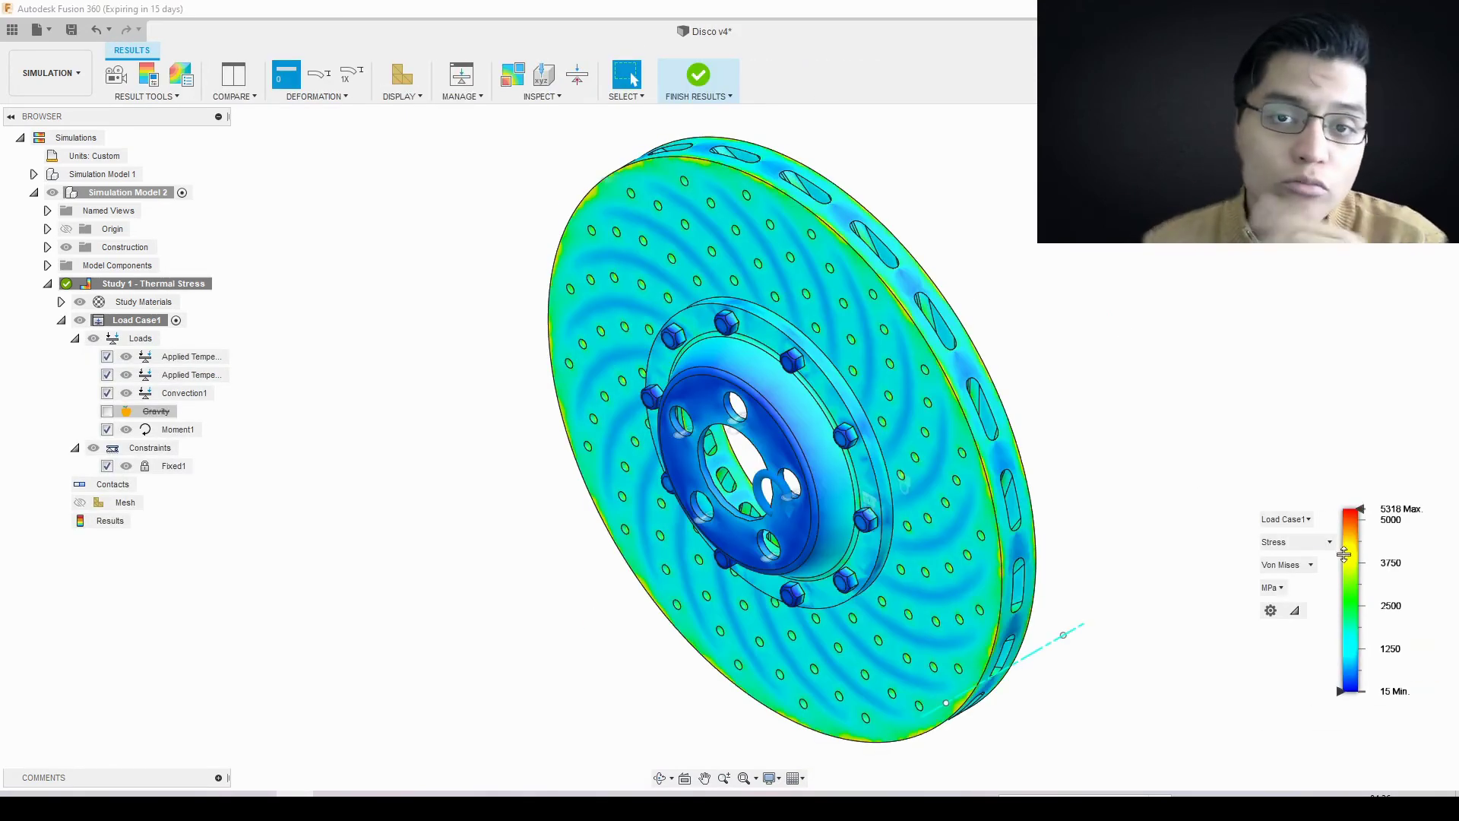
# Step: Review the brake disc's temperature results, then solve its static stress study locally
pyautogui.click(1296, 661)
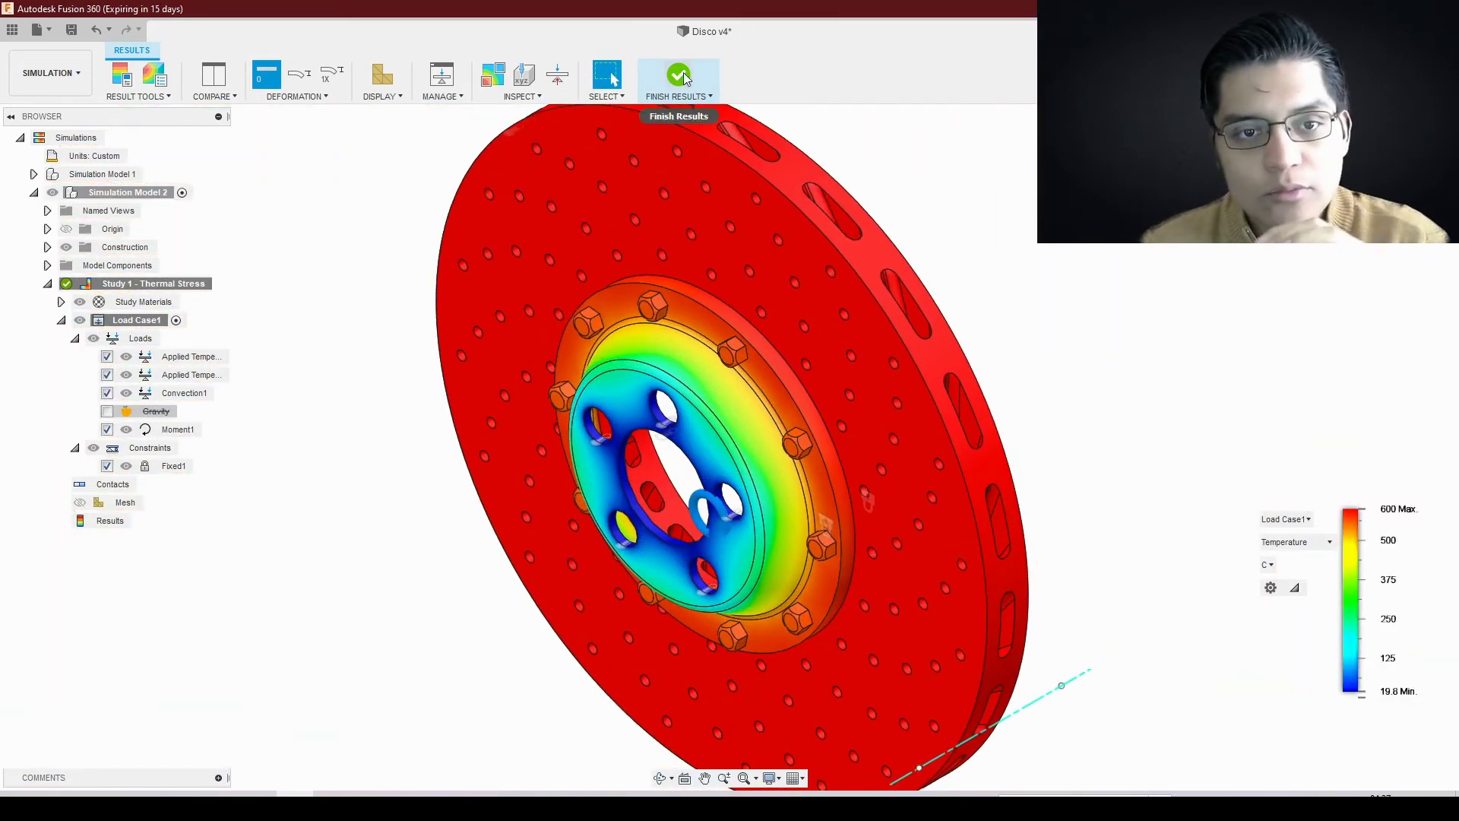
pyautogui.click(679, 76)
pyautogui.click(144, 174)
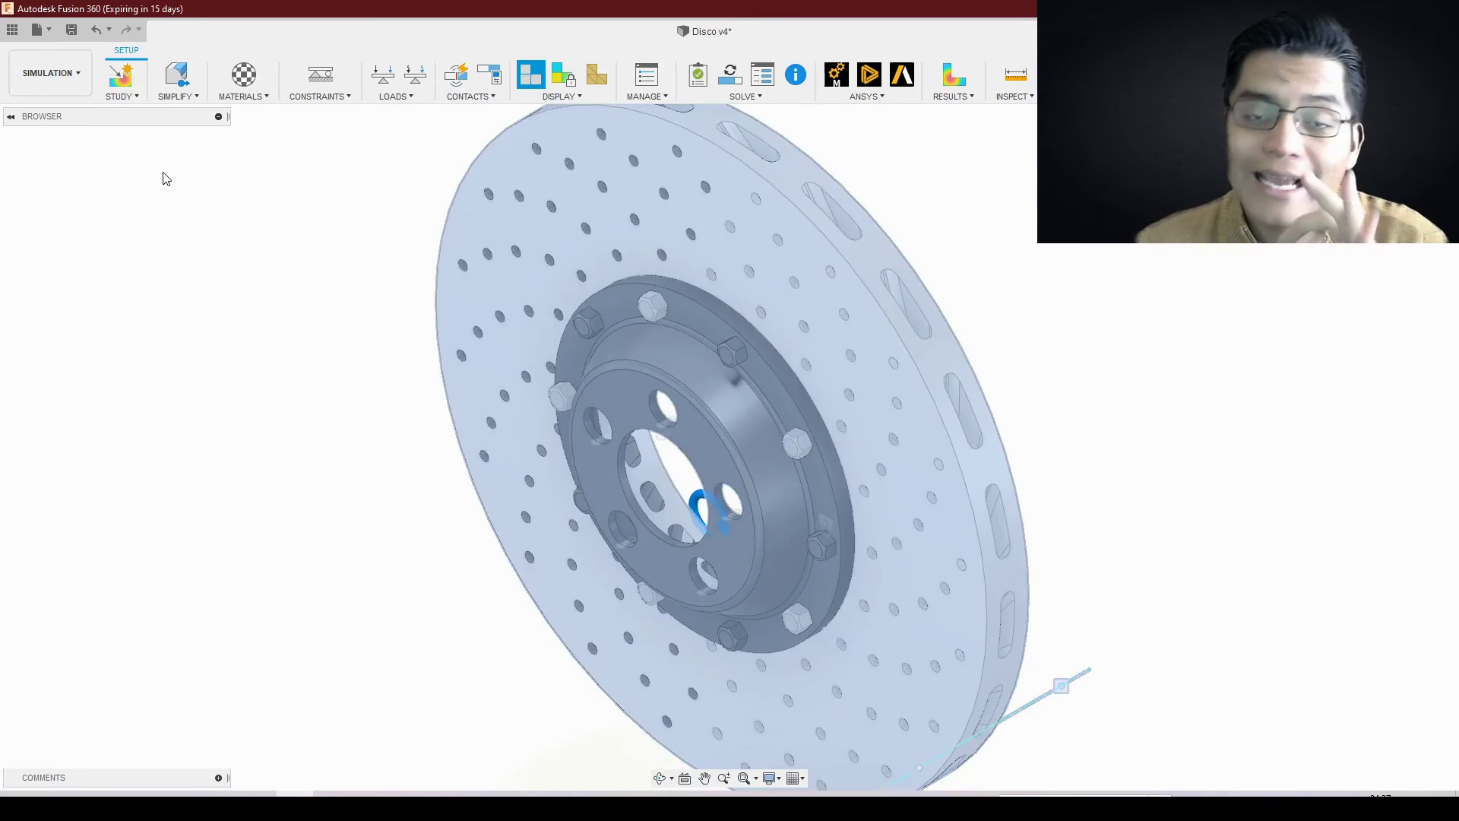
pyautogui.doubleClick(95, 358)
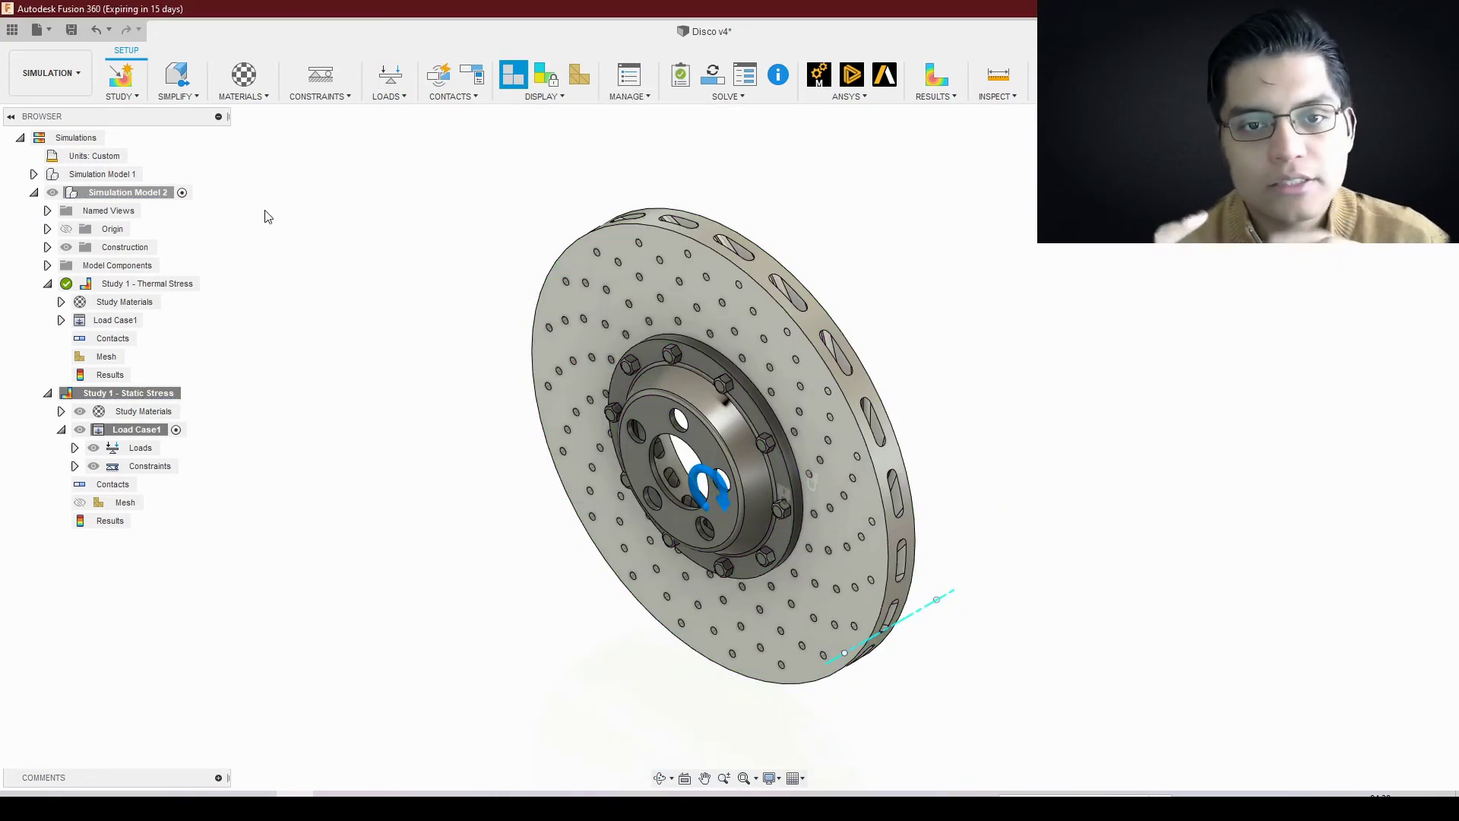
pyautogui.click(723, 78)
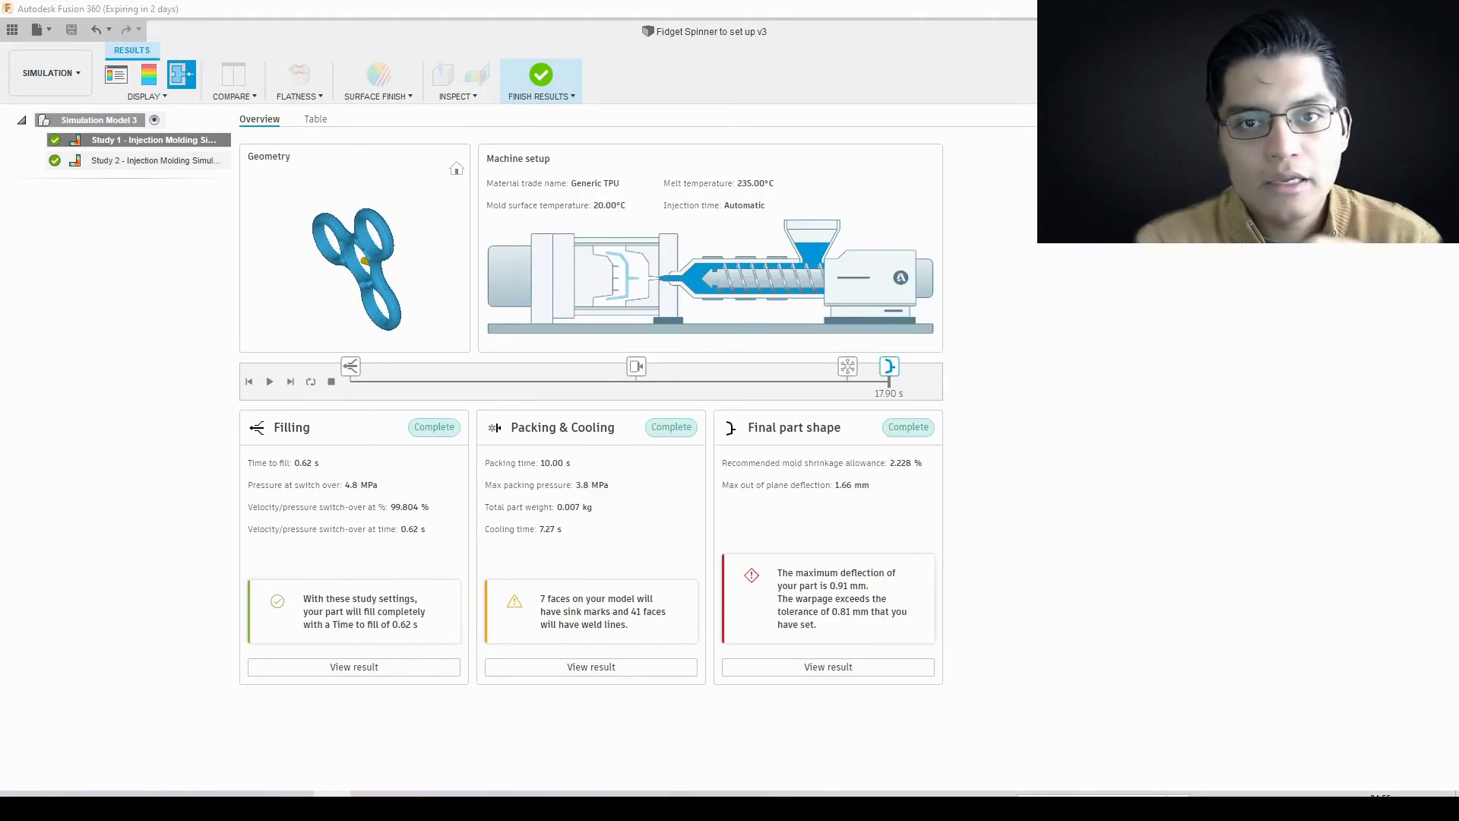
# Step: Close Preferences and inspect Study 2's fill results, showing a 0.73 s fill
pyautogui.scroll(-10, 628, 348)
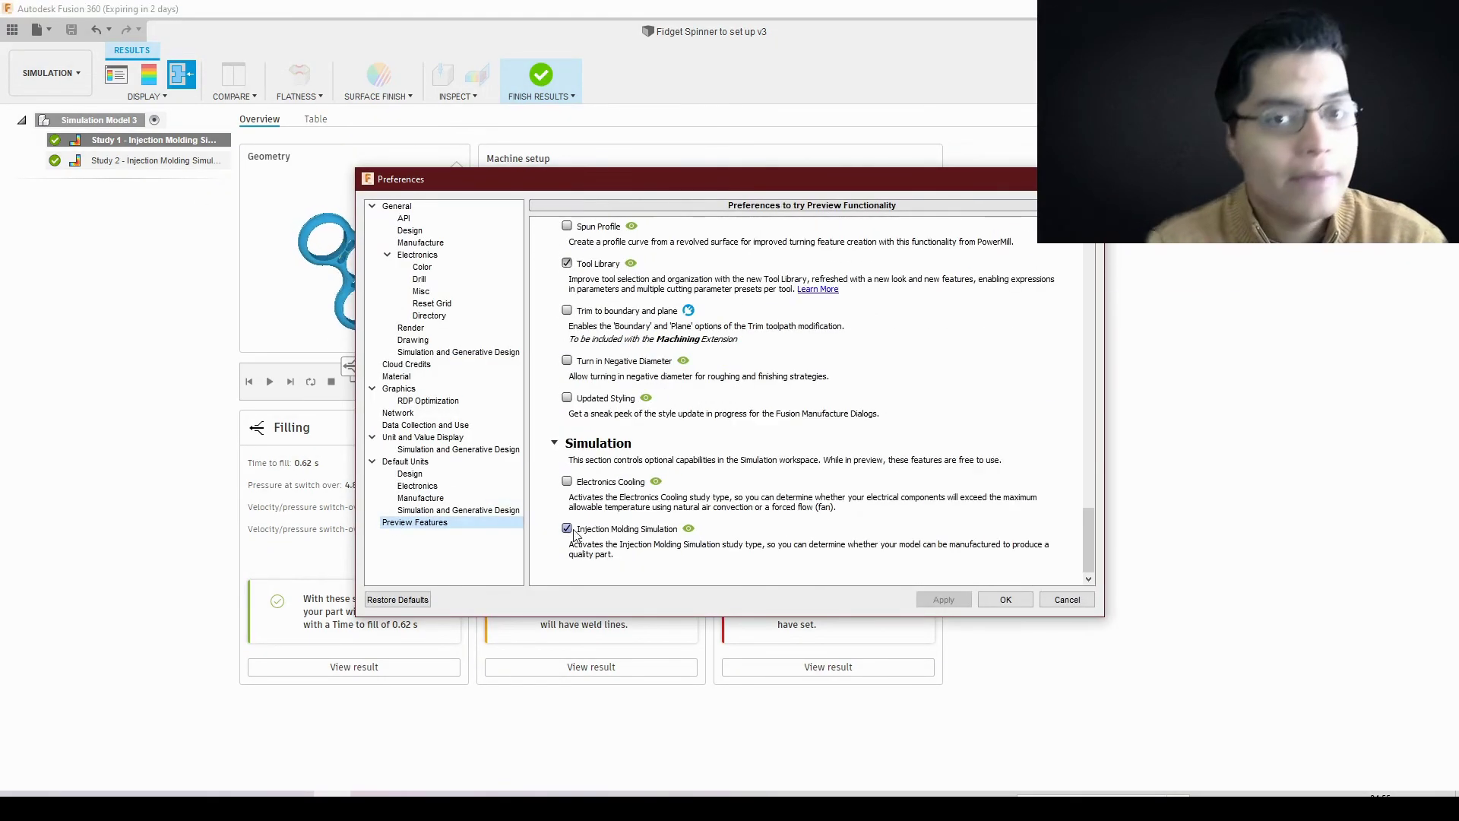
pyautogui.press('Escape')
pyautogui.click(115, 74)
pyautogui.click(144, 162)
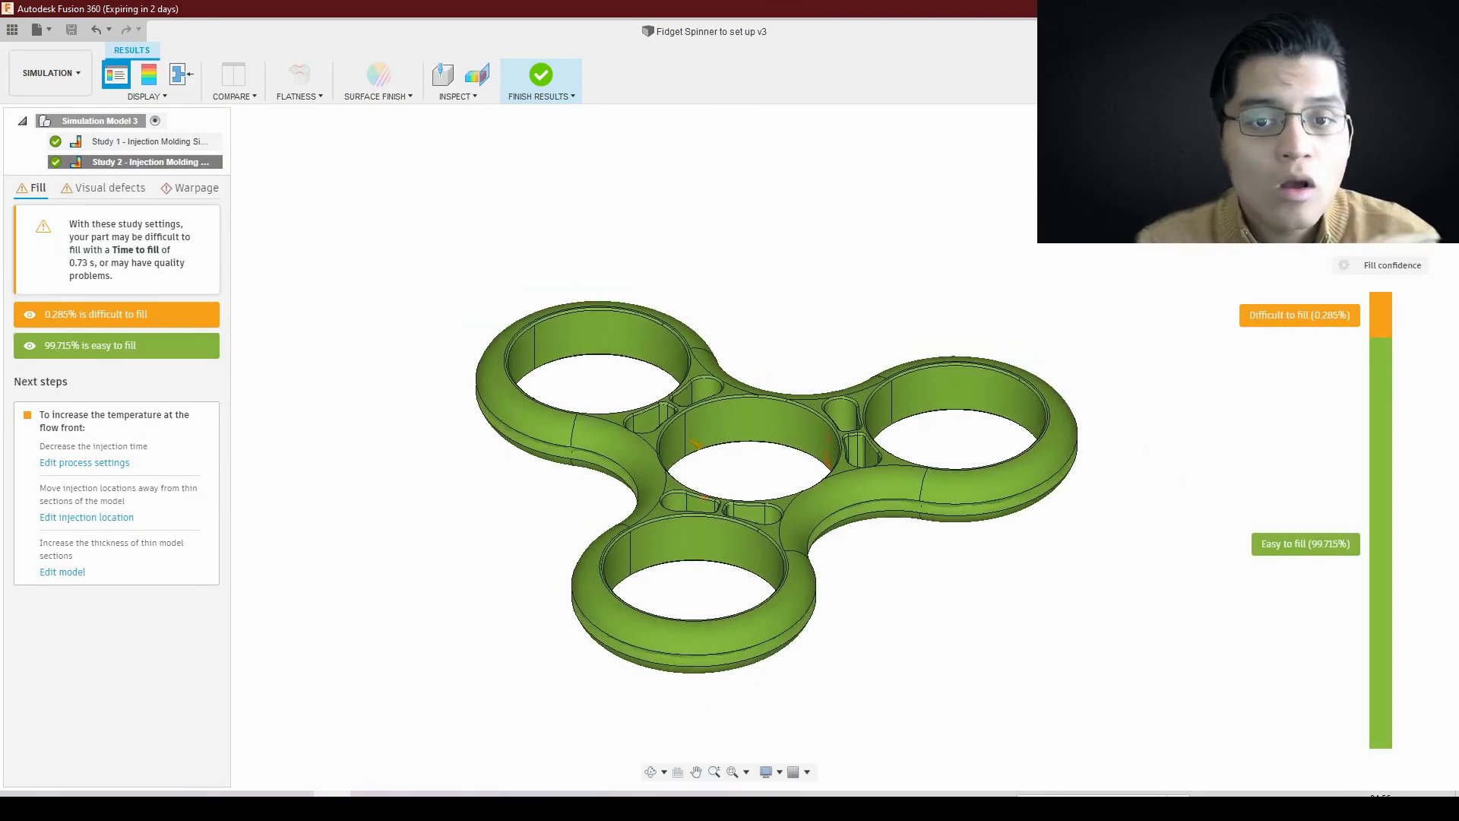
pyautogui.keyDown('shift'); pyautogui.moveTo(742, 440); pyautogui.dragTo(658, 285, button='middle'); pyautogui.keyUp('shift')
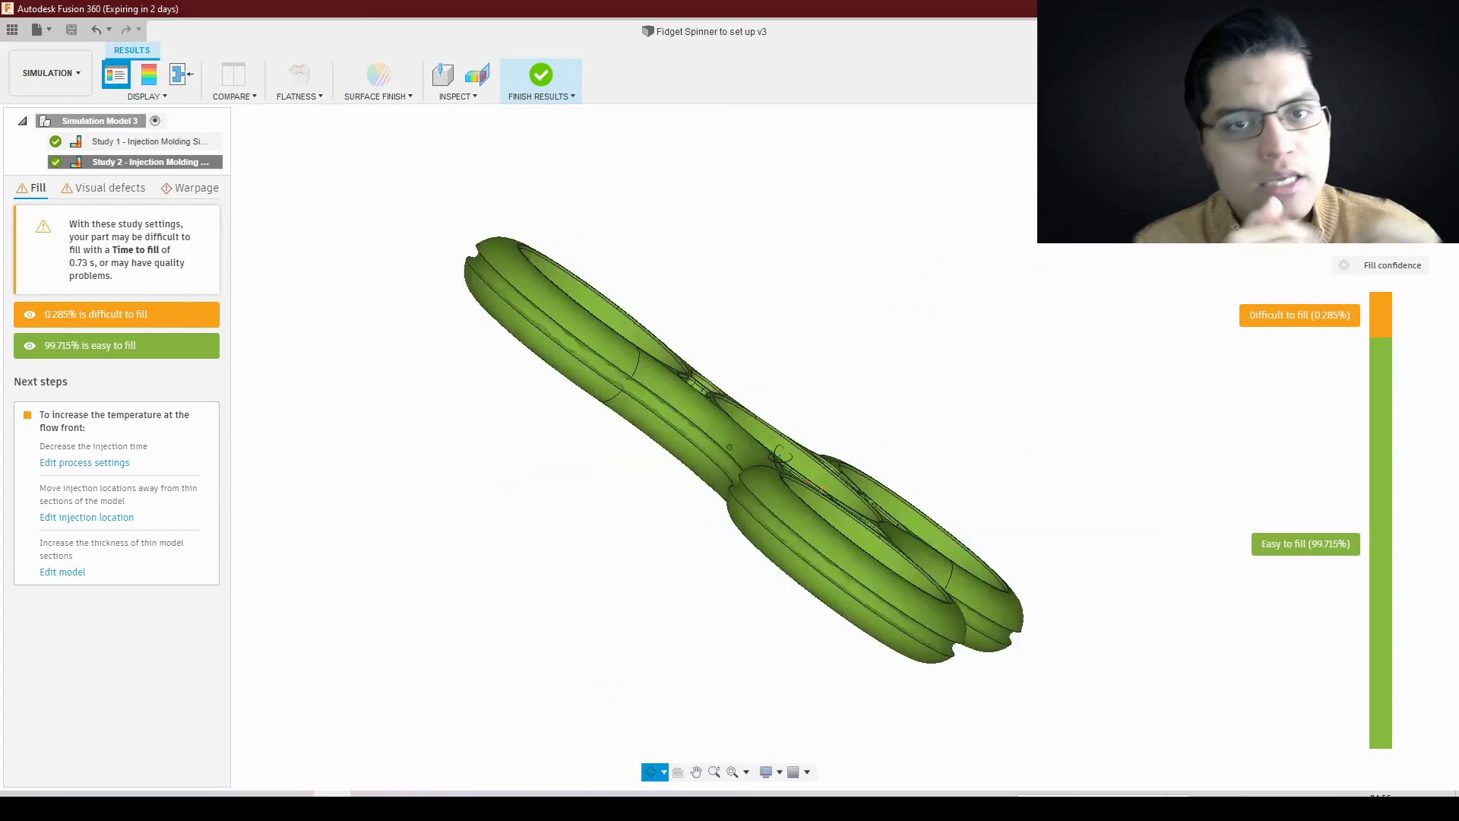
# Step: Play Study 1's fill animation, scaled 0–0.62 s
pyautogui.click(152, 141)
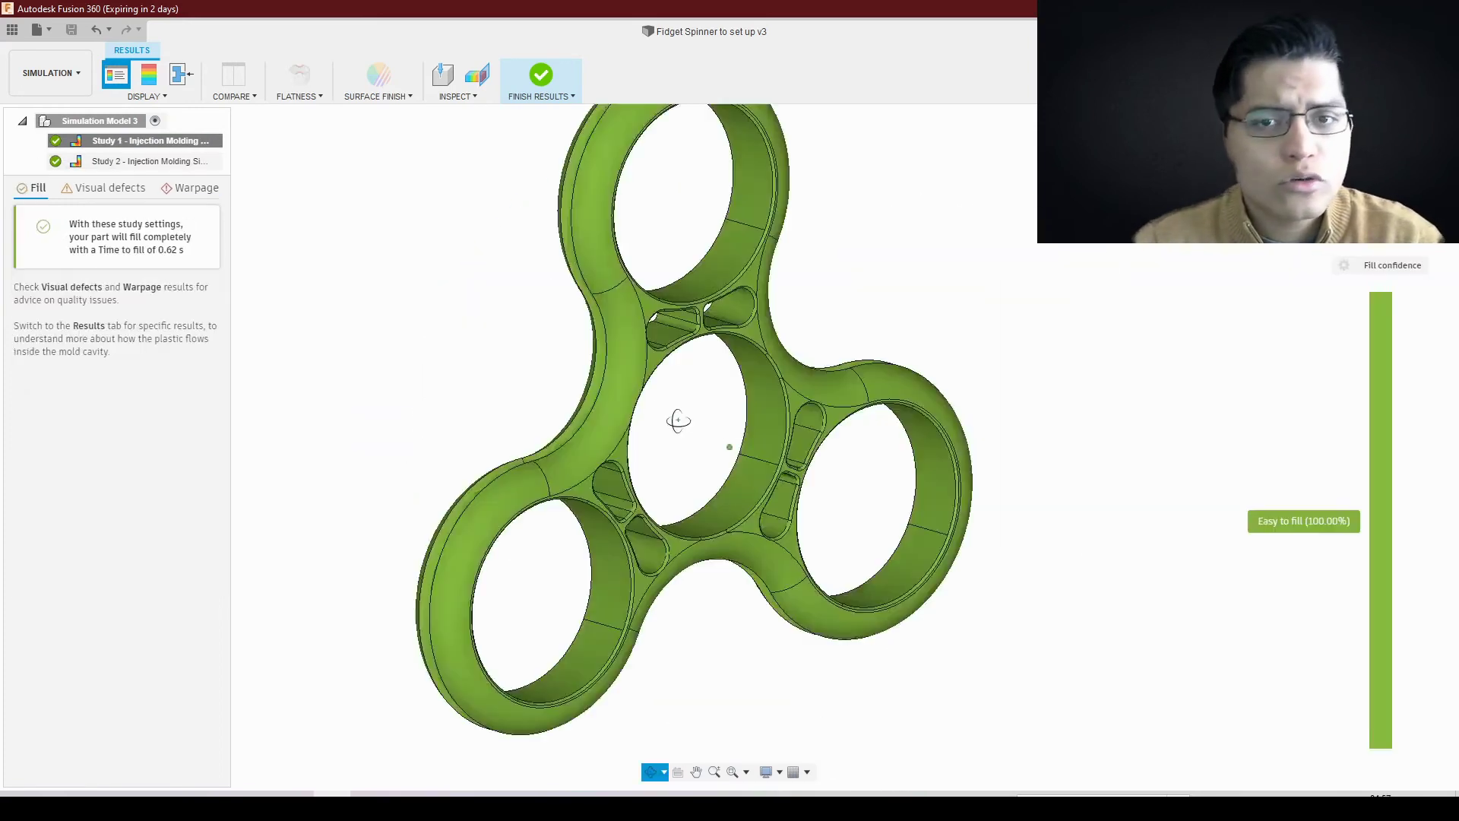
pyautogui.click(149, 74)
pyautogui.click(76, 232)
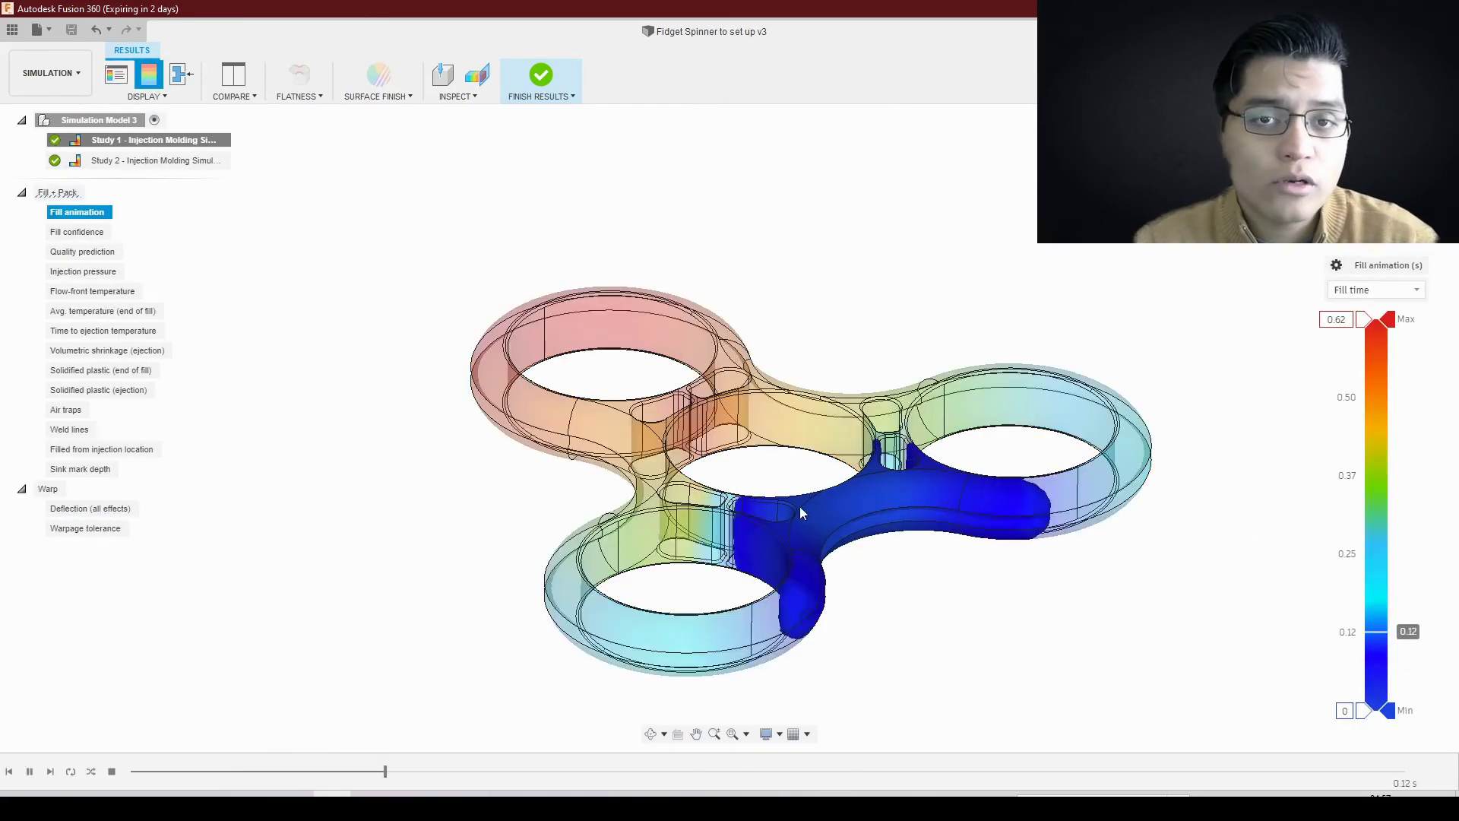
# Step: Review injection pressure, flow-front and end-of-fill temperature, ejection time, shrinkage and solidified plastic plots
pyautogui.click(122, 252)
pyautogui.click(92, 291)
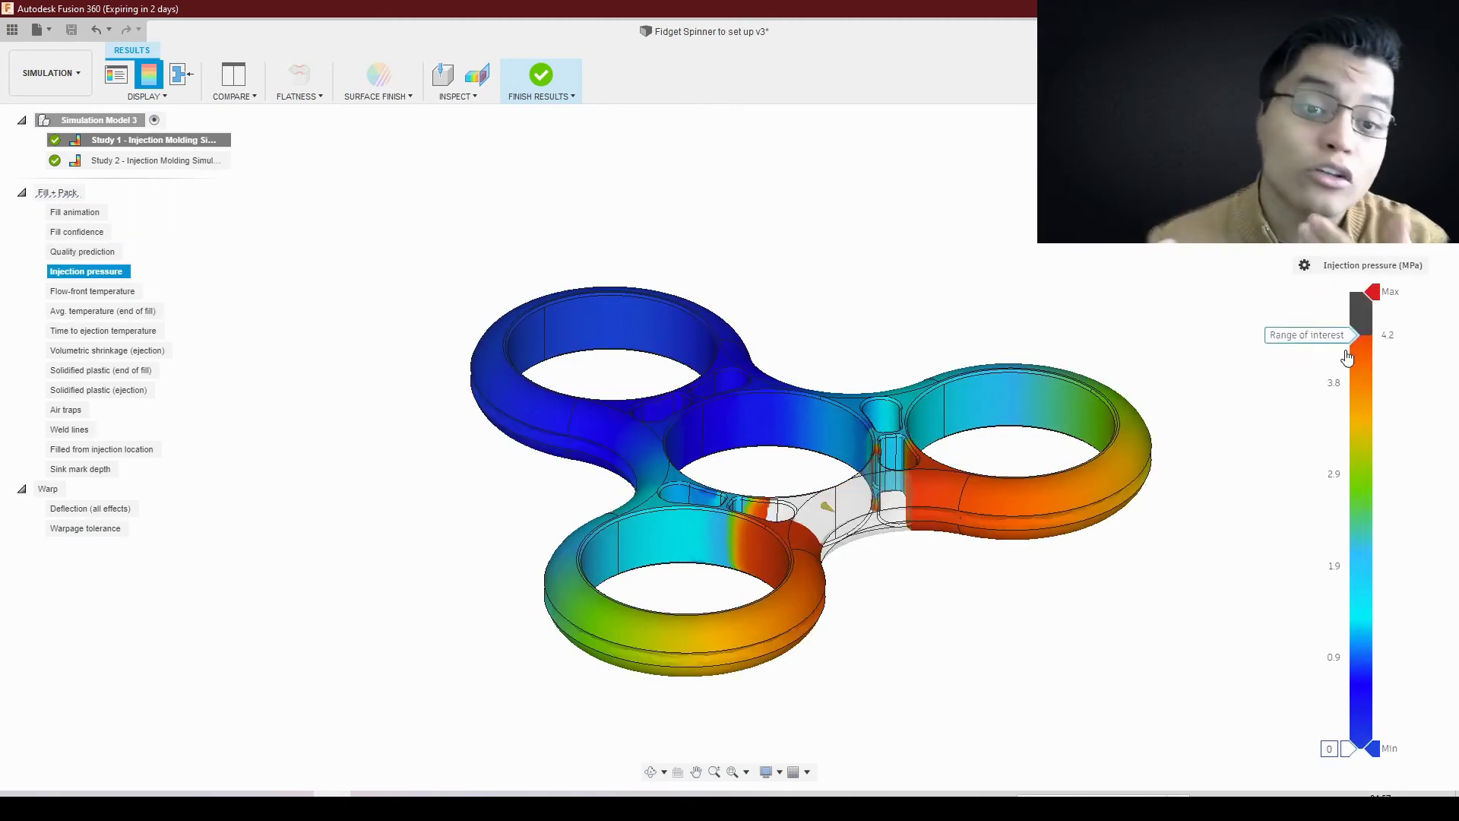
pyautogui.moveTo(357, 402)
pyautogui.keyDown('shift'); pyautogui.mouseDown(button='middle')
pyautogui.moveTo(371, 363)
pyautogui.moveTo(365, 403)
pyautogui.mouseUp(button='middle'); pyautogui.keyUp('shift')
pyautogui.click(103, 310)
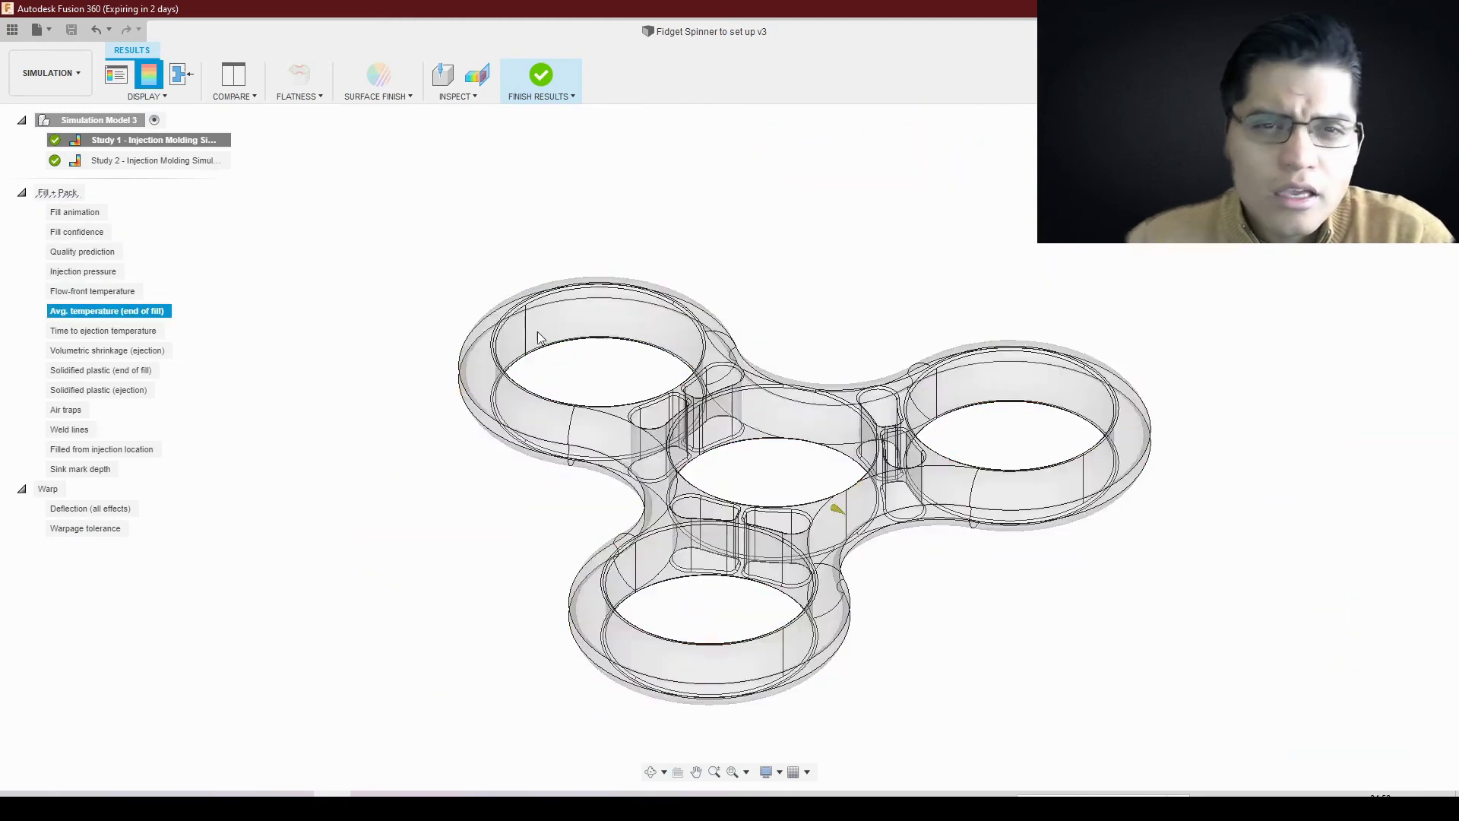
pyautogui.click(106, 330)
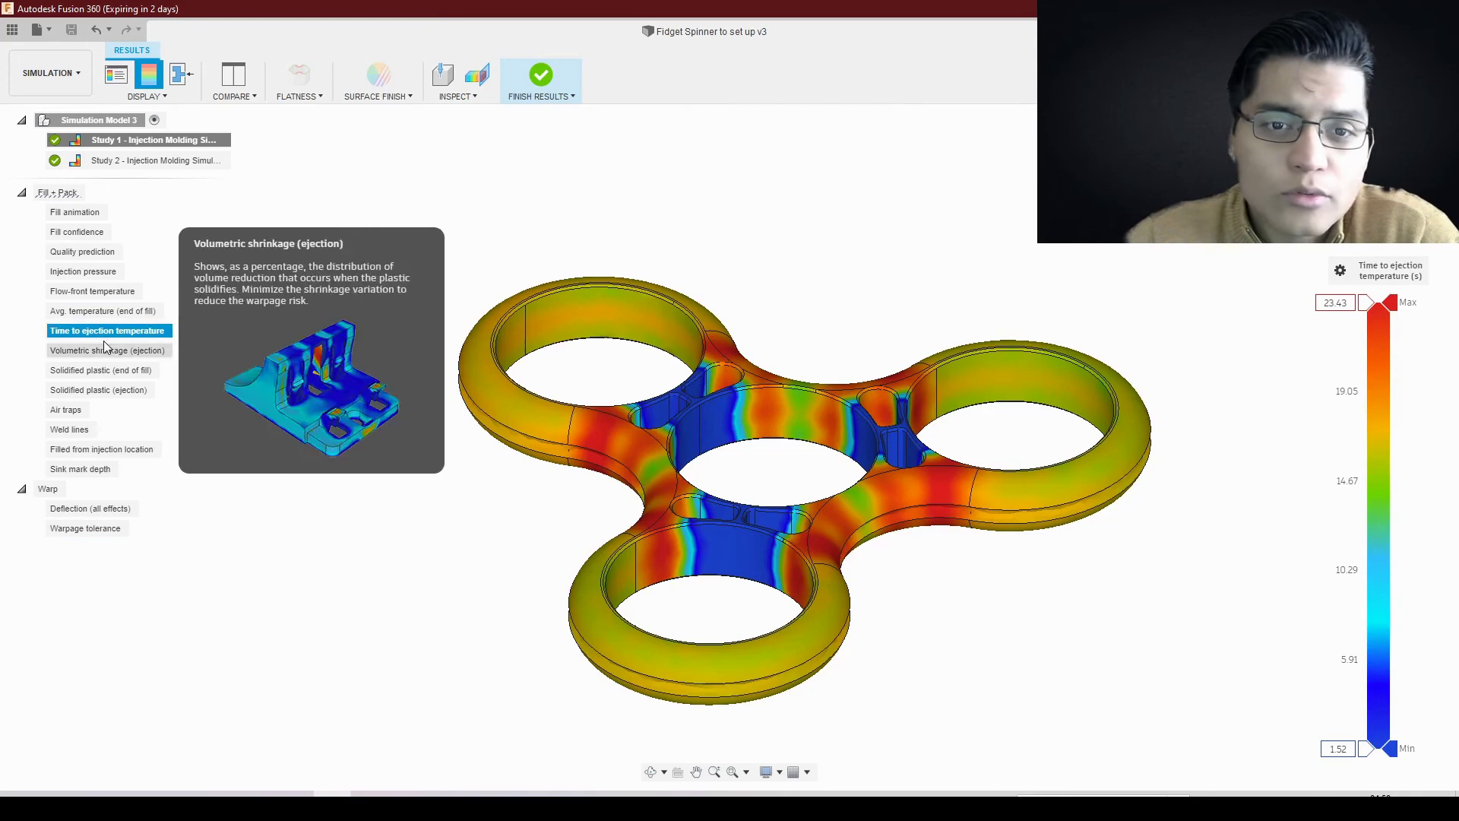
pyautogui.click(92, 350)
pyautogui.moveTo(706, 441)
pyautogui.keyDown('shift'); pyautogui.mouseDown(button='middle')
pyautogui.moveTo(711, 391)
pyautogui.moveTo(760, 425)
pyautogui.mouseUp(button='middle'); pyautogui.keyUp('shift')
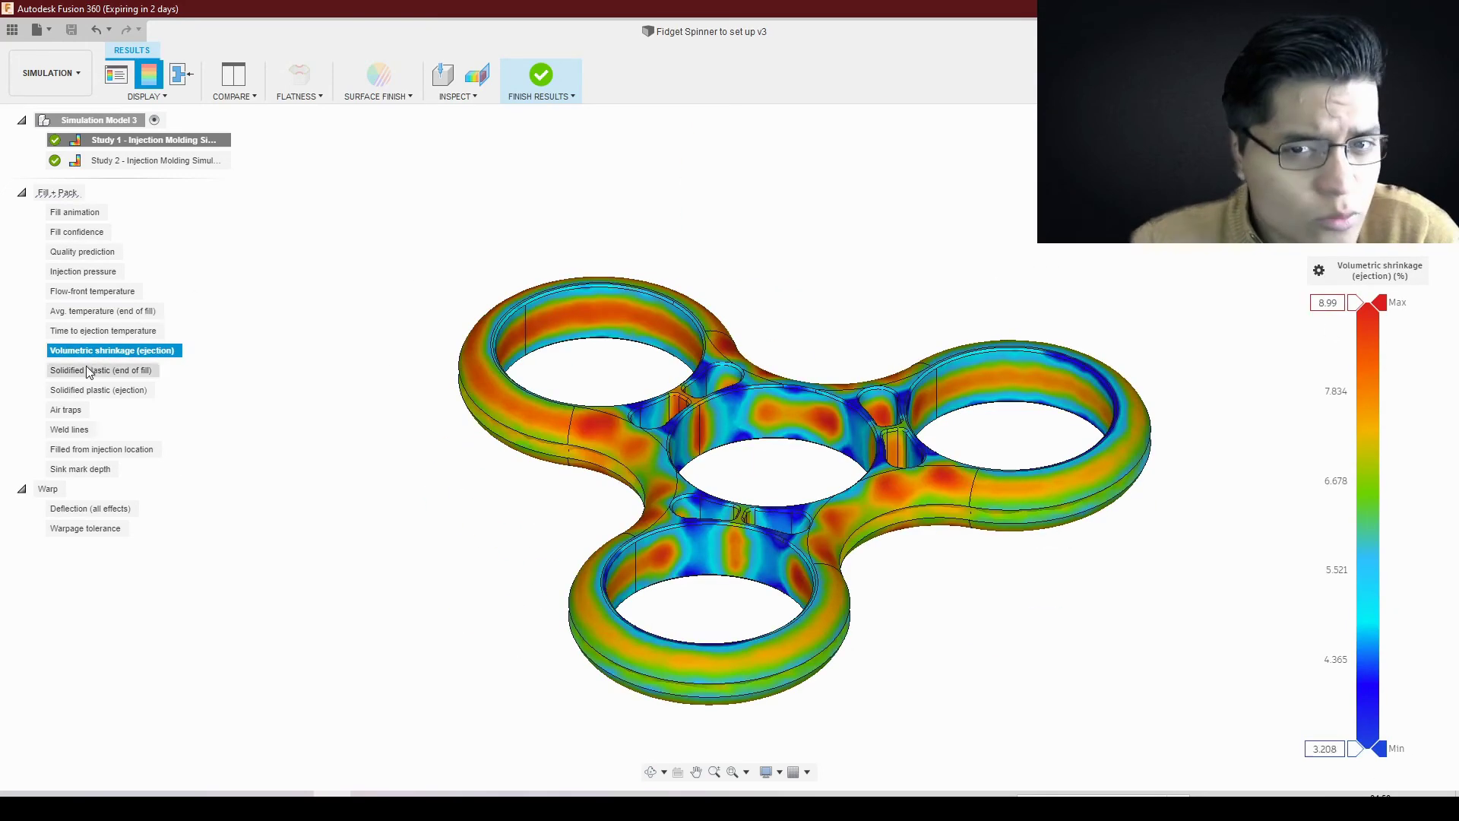
pyautogui.click(106, 370)
# Step: Review the solidified-at-ejection, air trap and weld line results on the spinner
pyautogui.scroll(5, 892, 453)
pyautogui.scroll(-3, 896, 465)
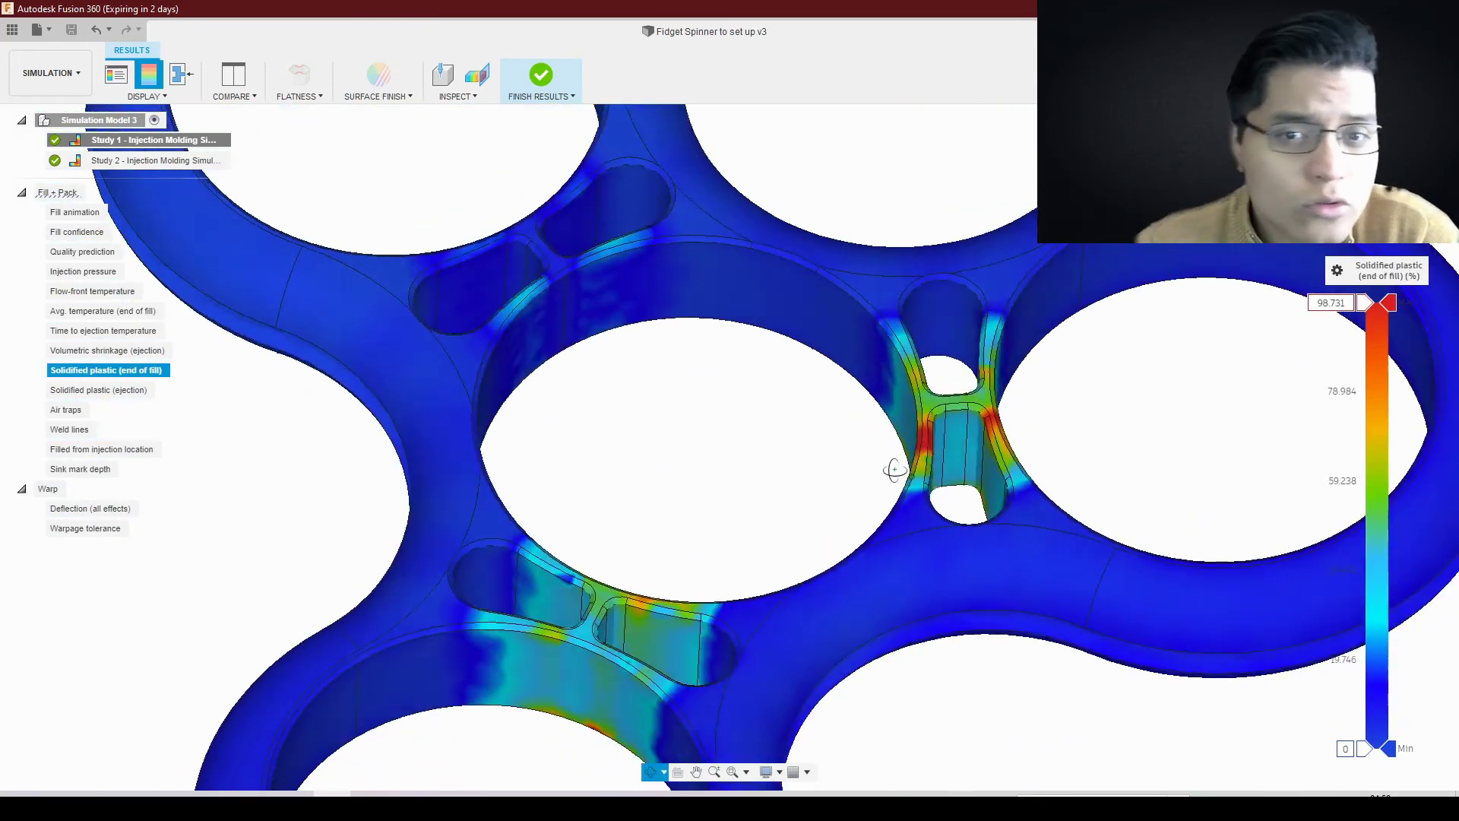
pyautogui.scroll(-3, 896, 465)
pyautogui.click(114, 390)
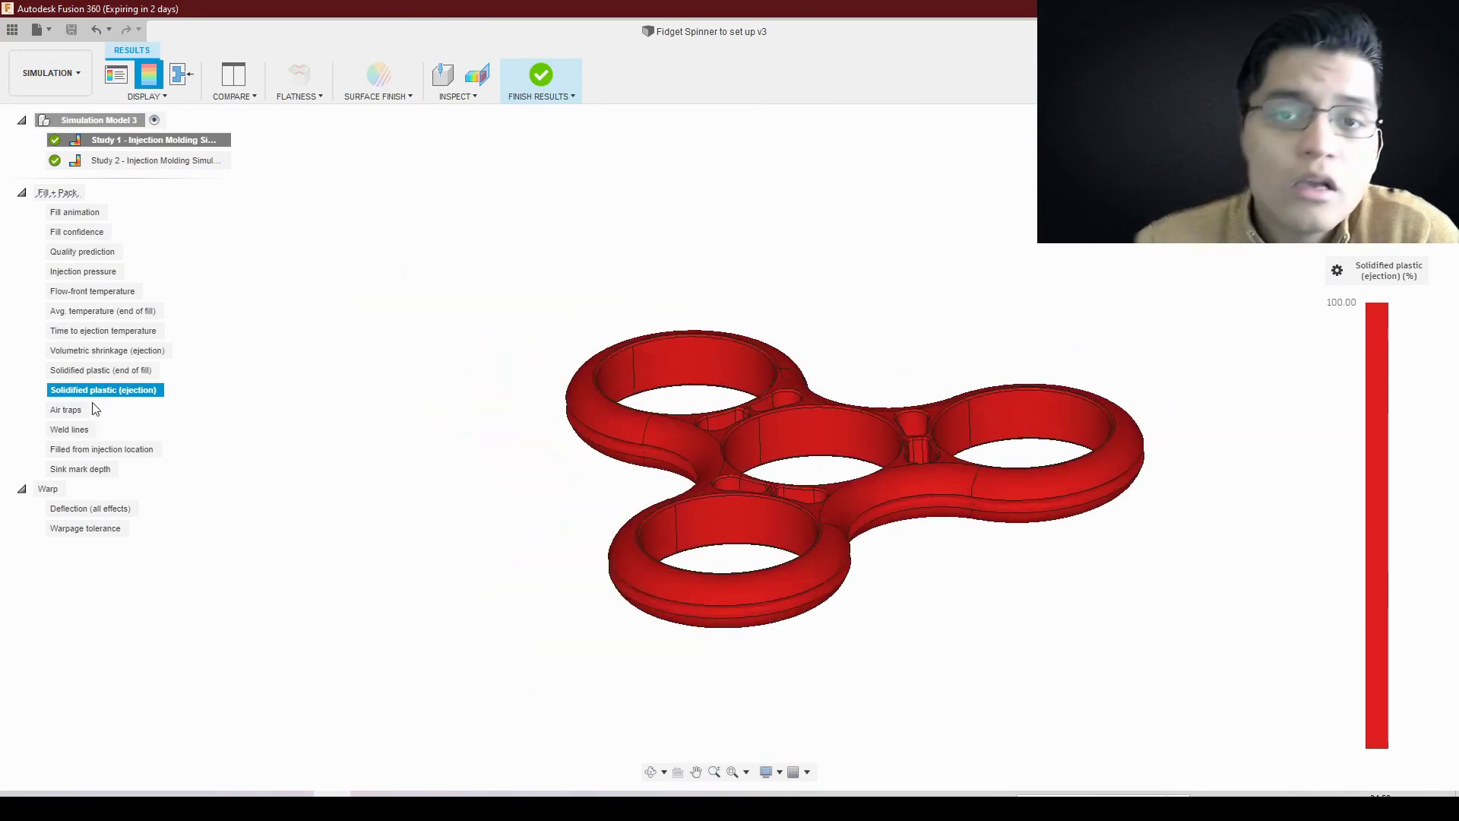
pyautogui.click(76, 410)
pyautogui.scroll(8, 1238, 617)
pyautogui.scroll(-8, 1239, 617)
pyautogui.click(70, 429)
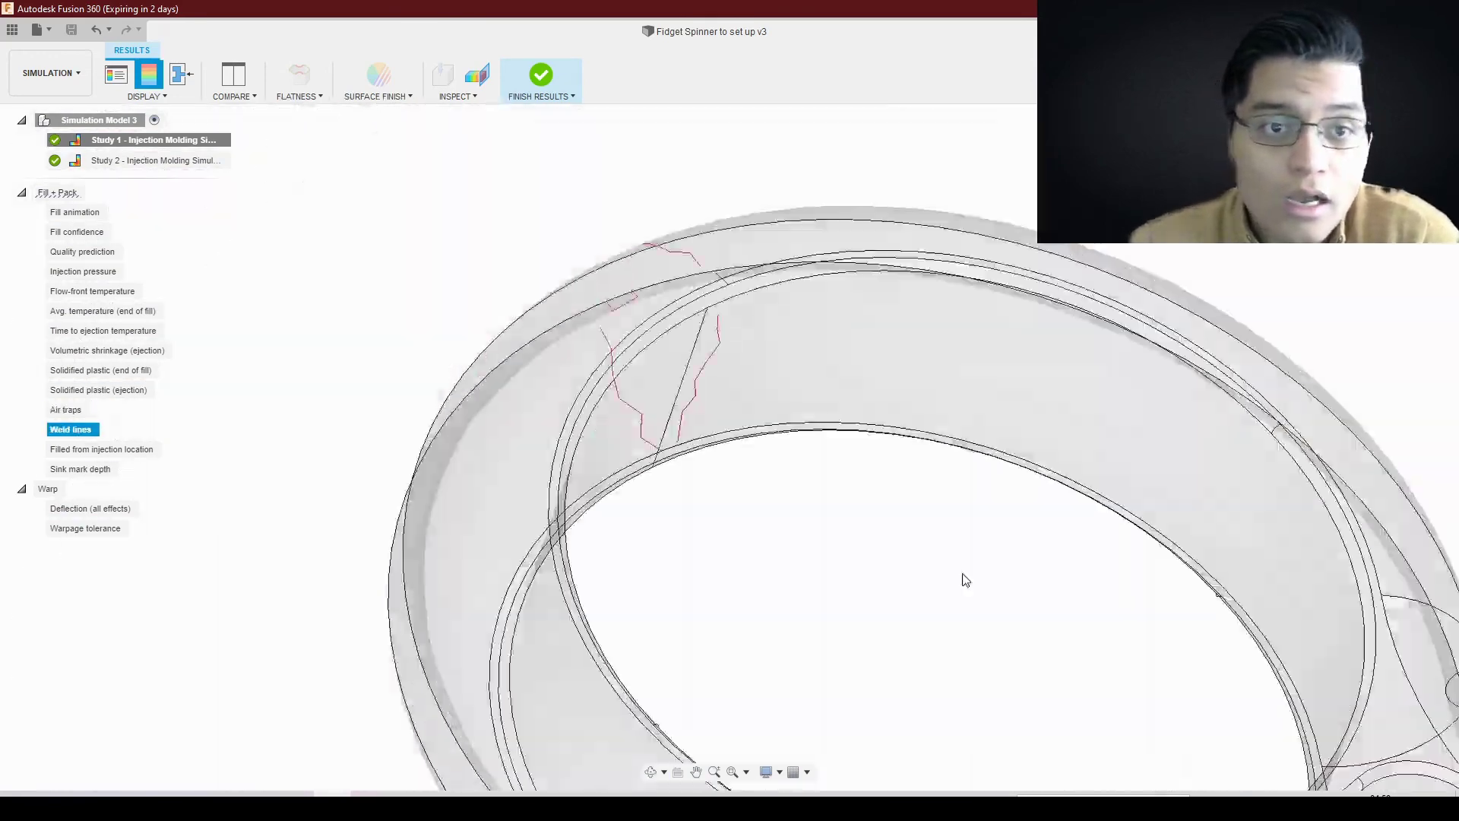
# Step: Check filled regions, 0.23–0.91 mm total deflection and 0.81 mm warpage tolerance, then return to Guided Results
pyautogui.moveTo(964, 576)
pyautogui.keyDown('shift'); pyautogui.mouseDown(button='middle')
pyautogui.moveTo(909, 476)
pyautogui.moveTo(472, 423)
pyautogui.mouseUp(button='middle'); pyautogui.keyUp('shift')
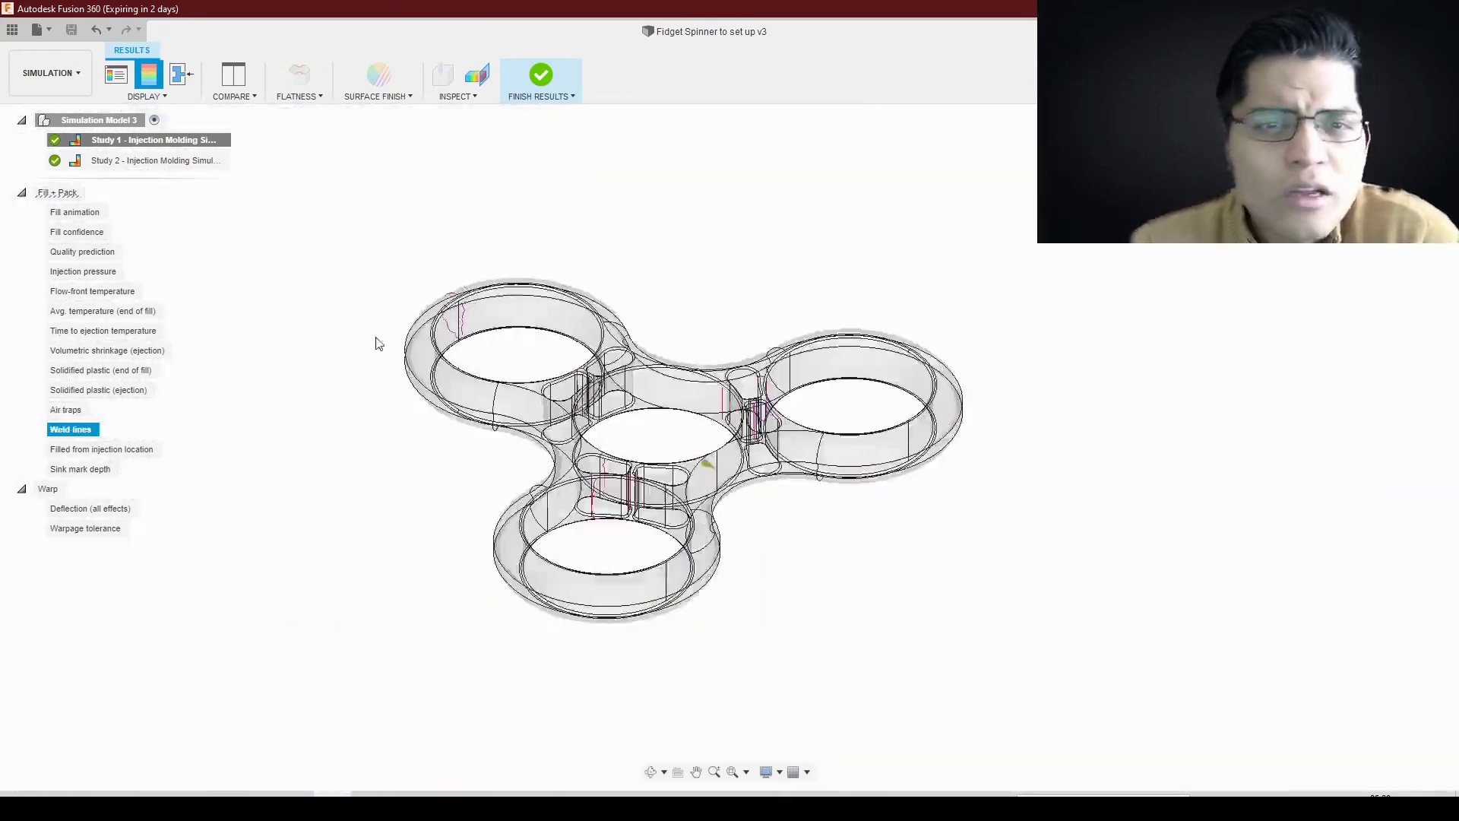
pyautogui.scroll(4, 1119, 529)
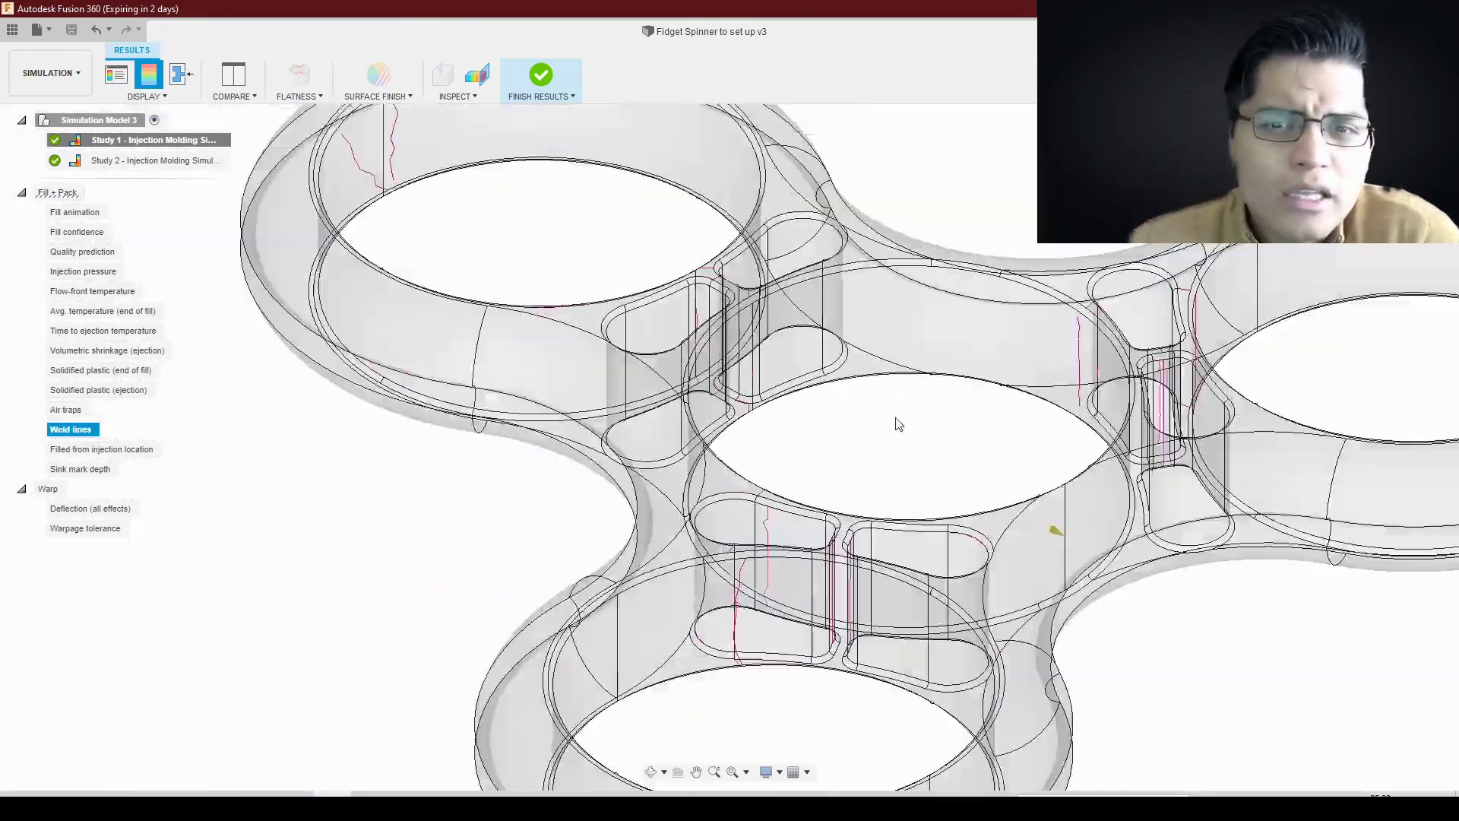
pyautogui.click(106, 449)
pyautogui.scroll(-2, 535, 428)
pyautogui.click(76, 507)
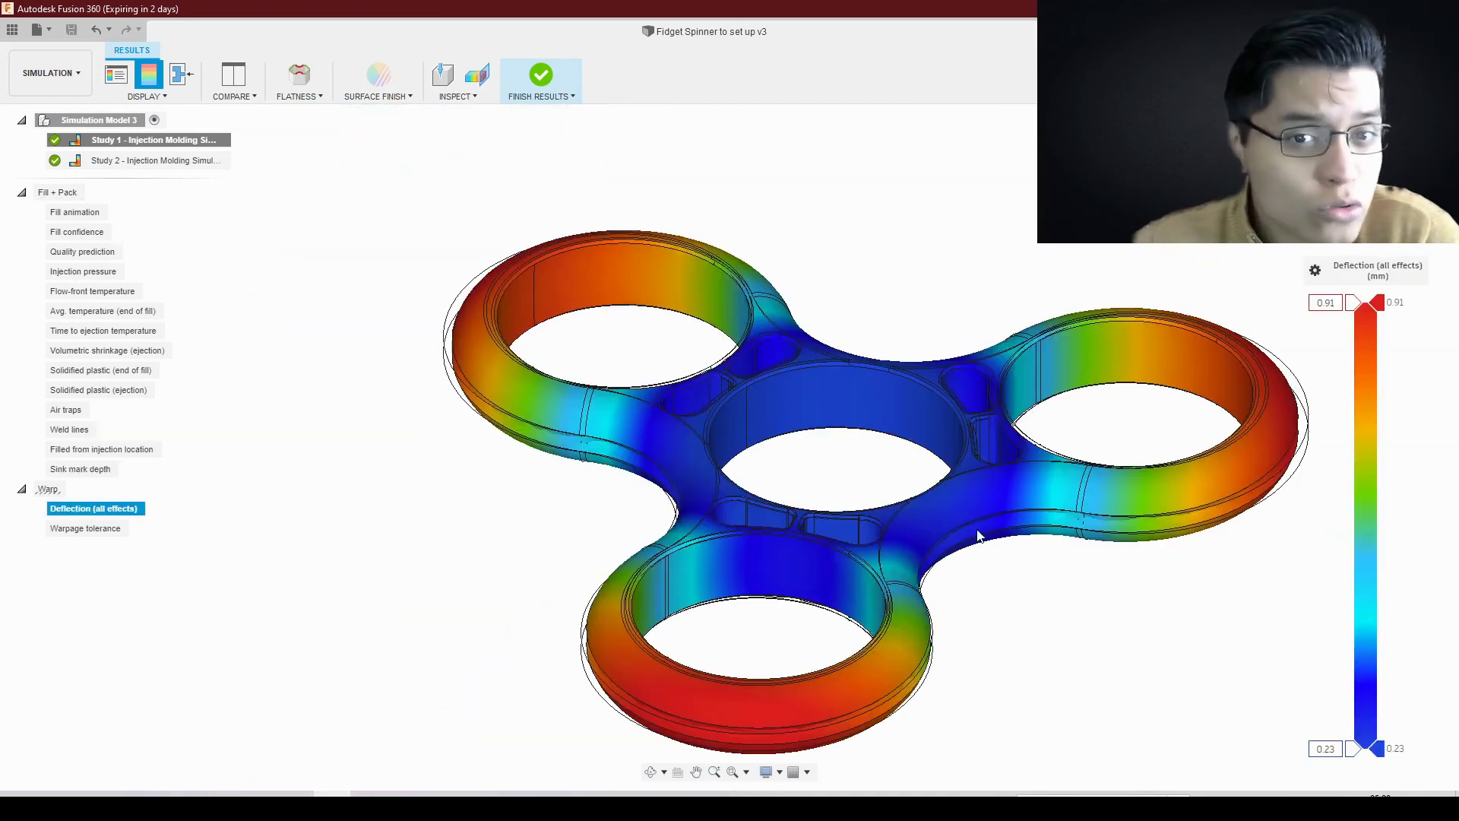
pyautogui.press('Down')
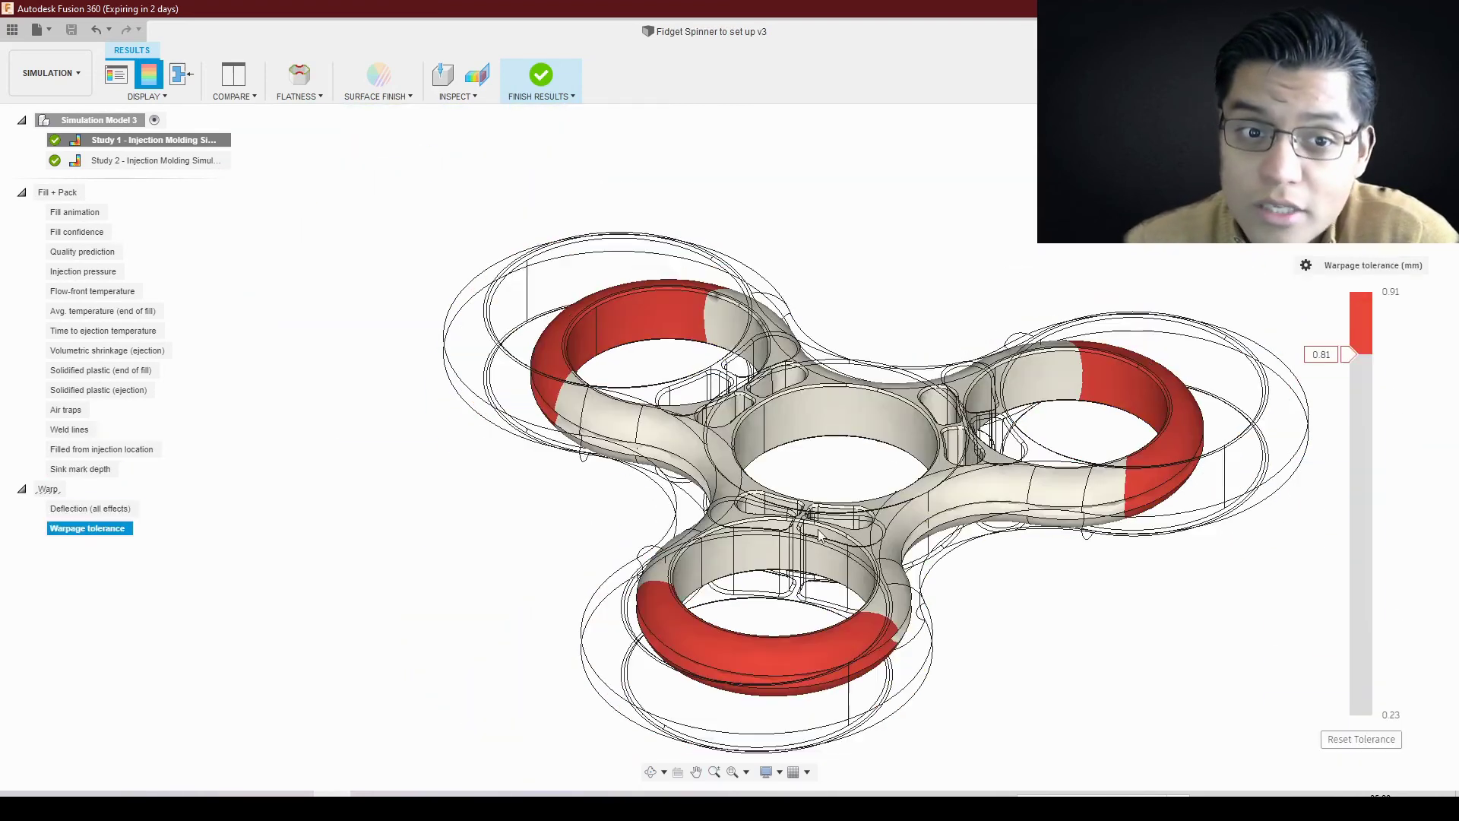
pyautogui.click(1306, 264)
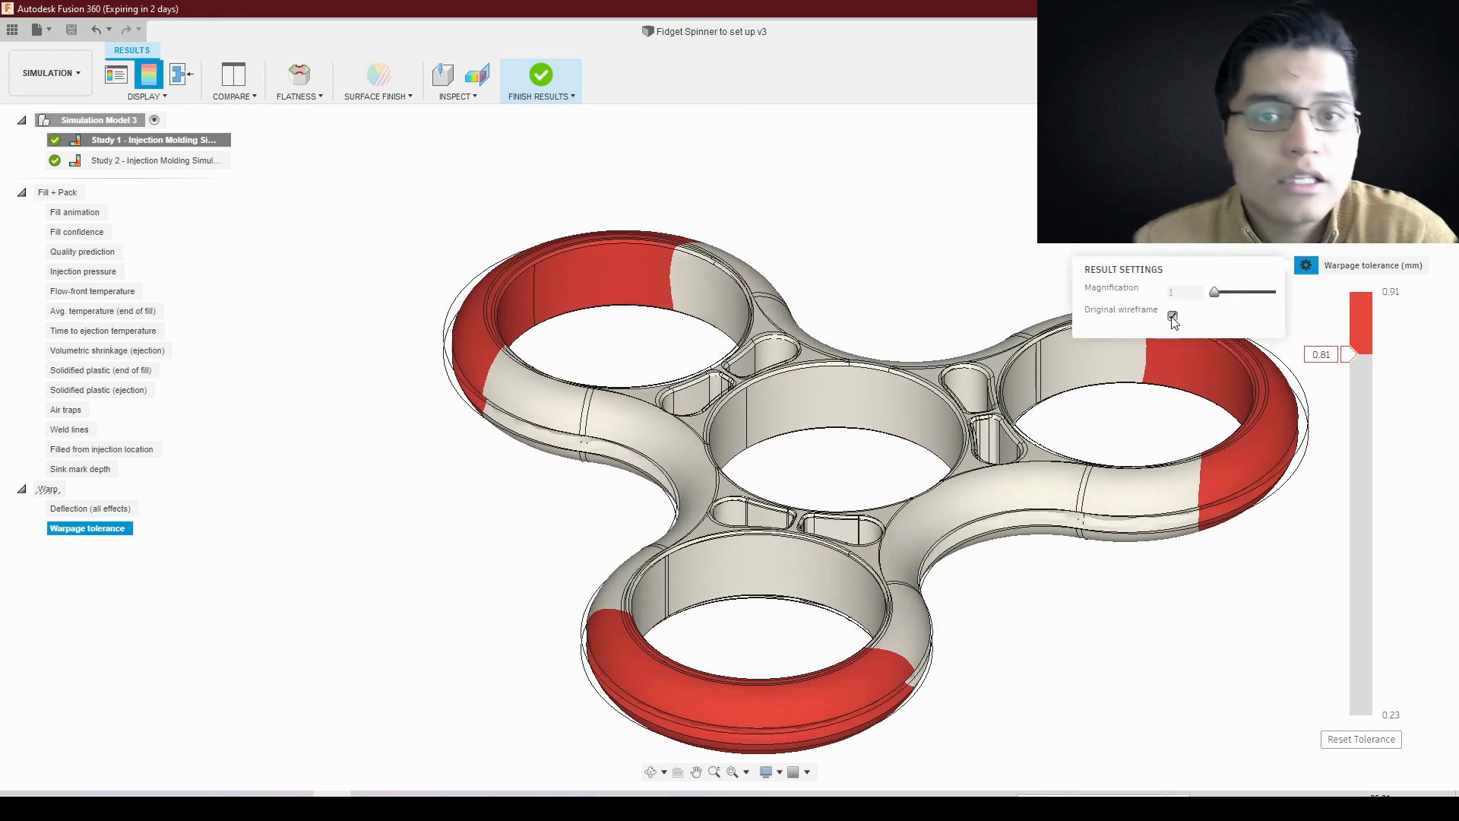
pyautogui.click(116, 75)
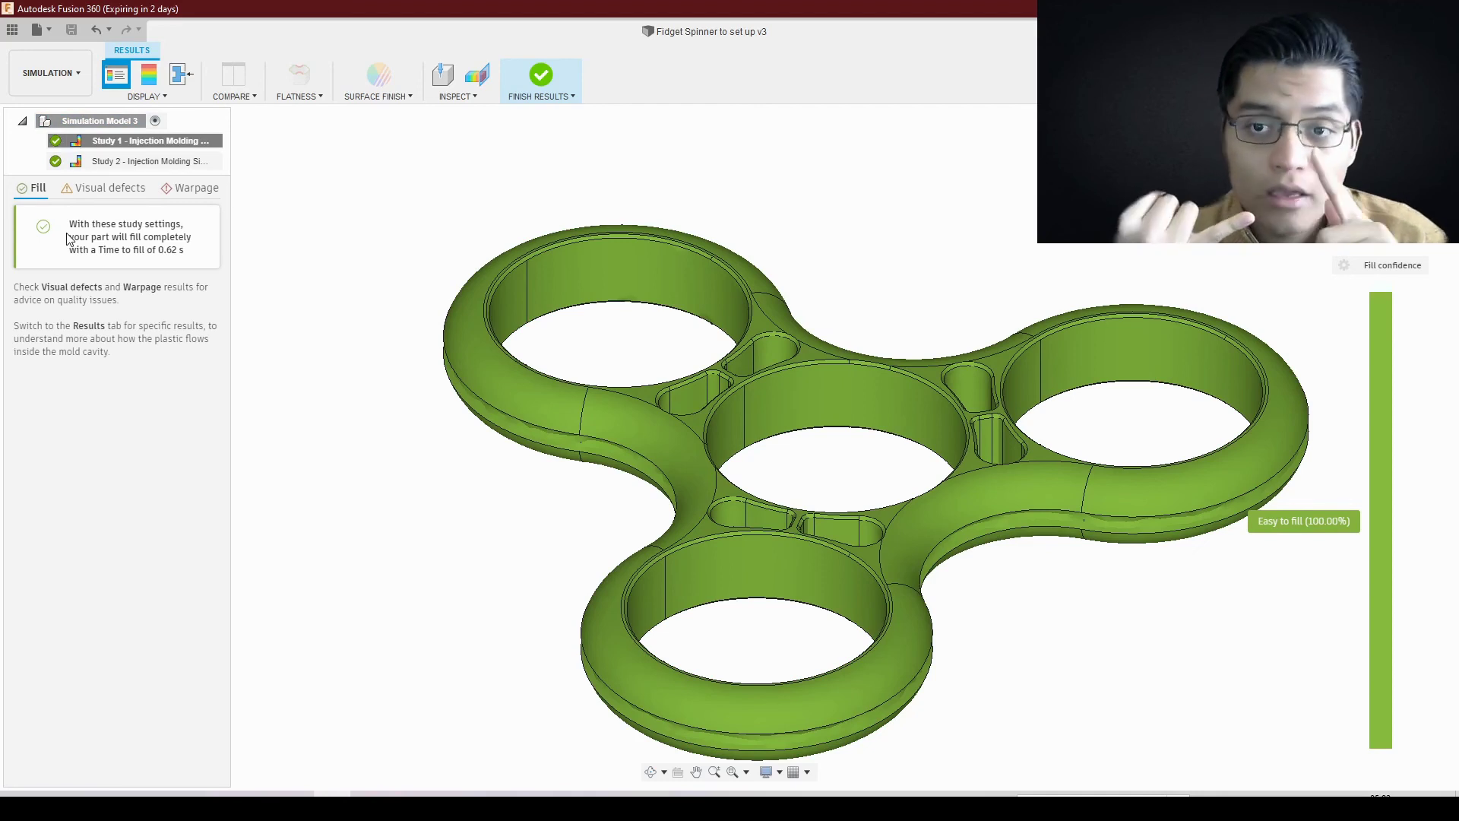
# Step: Review the visual defects, such as sink marks, on the fidget spinner
pyautogui.click(92, 190)
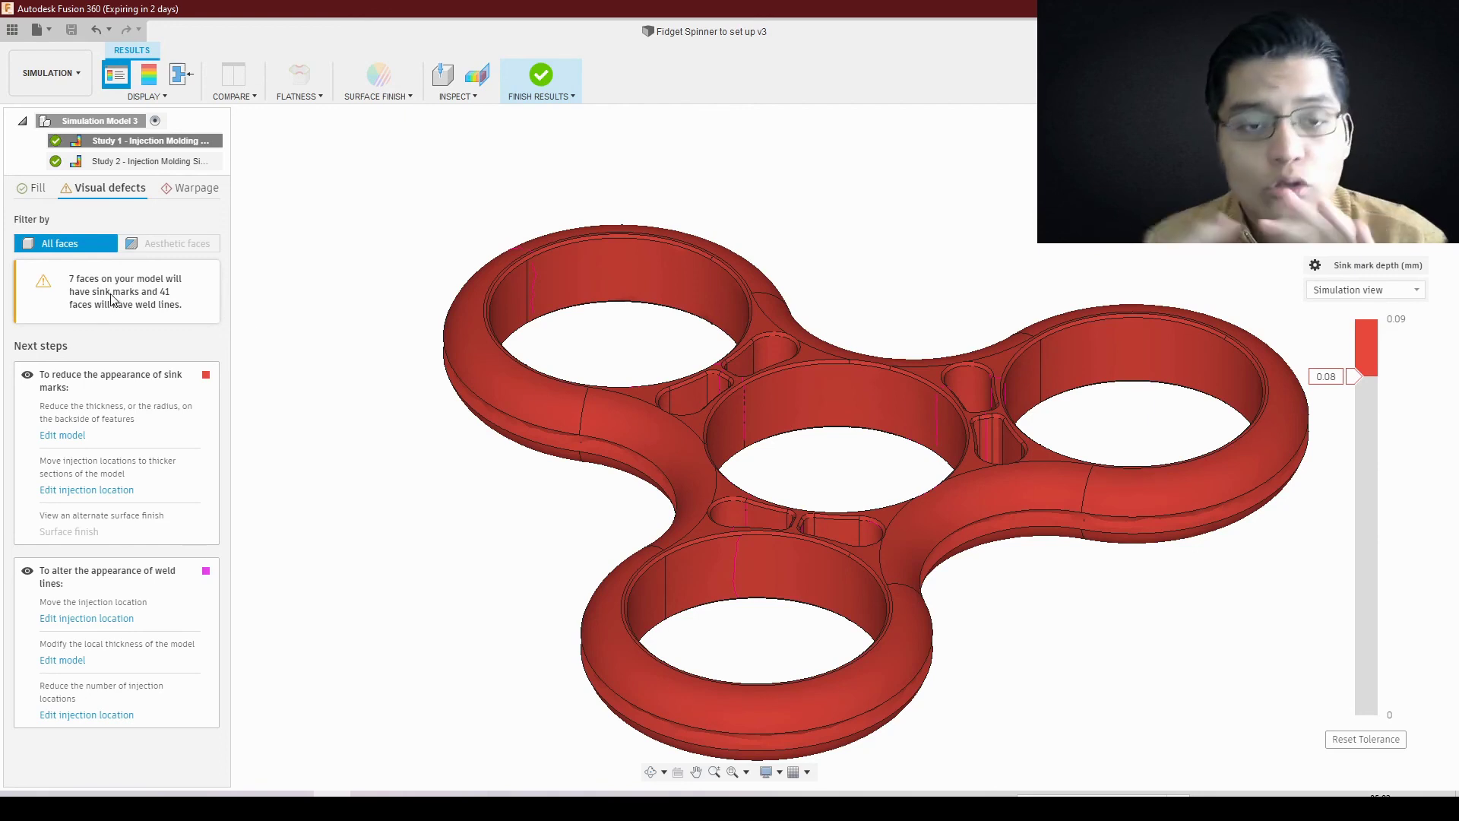
pyautogui.scroll(-3, 735, 374)
pyautogui.scroll(4, 735, 374)
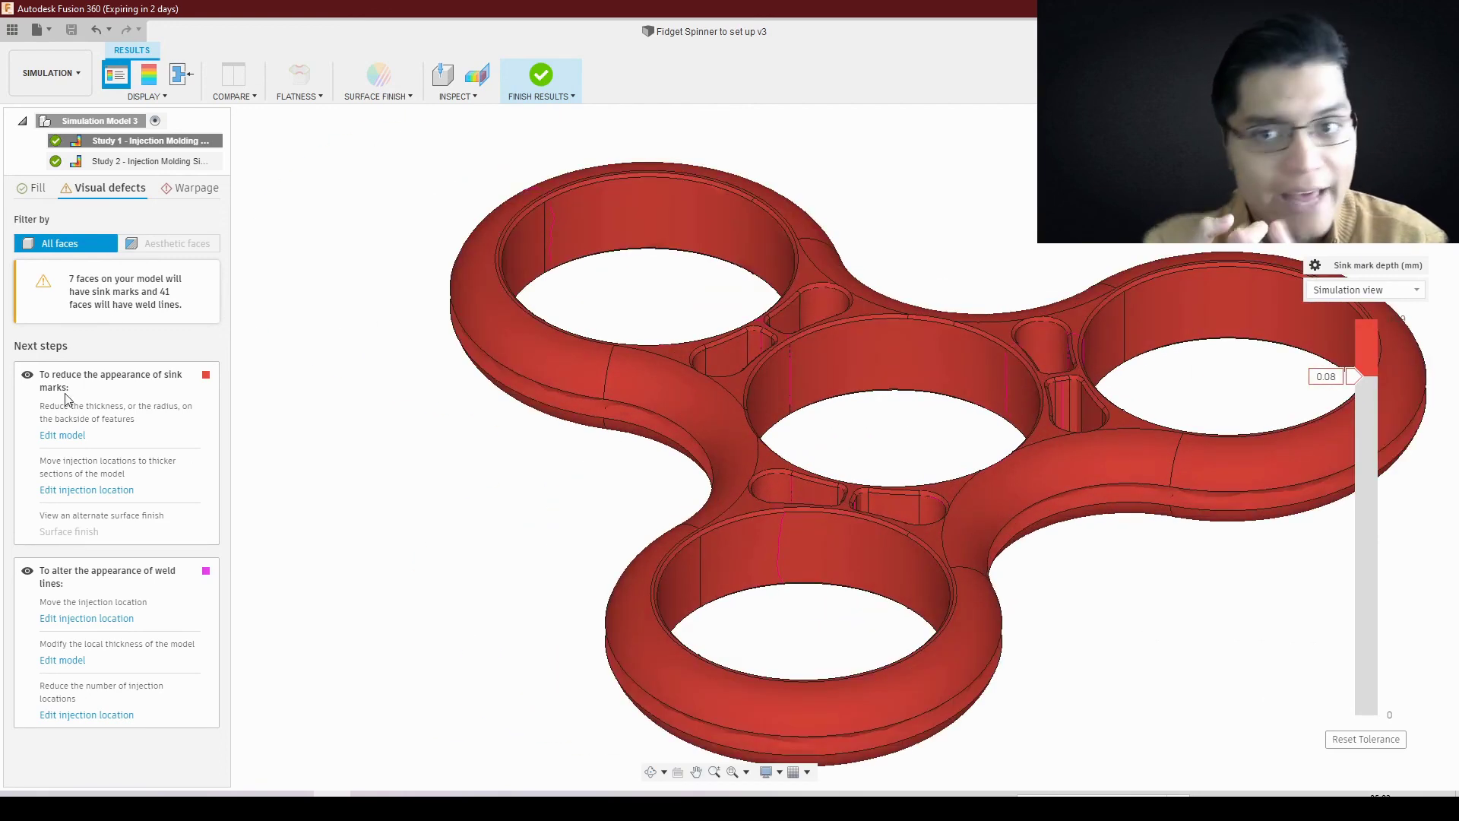
pyautogui.scroll(-2, 787, 463)
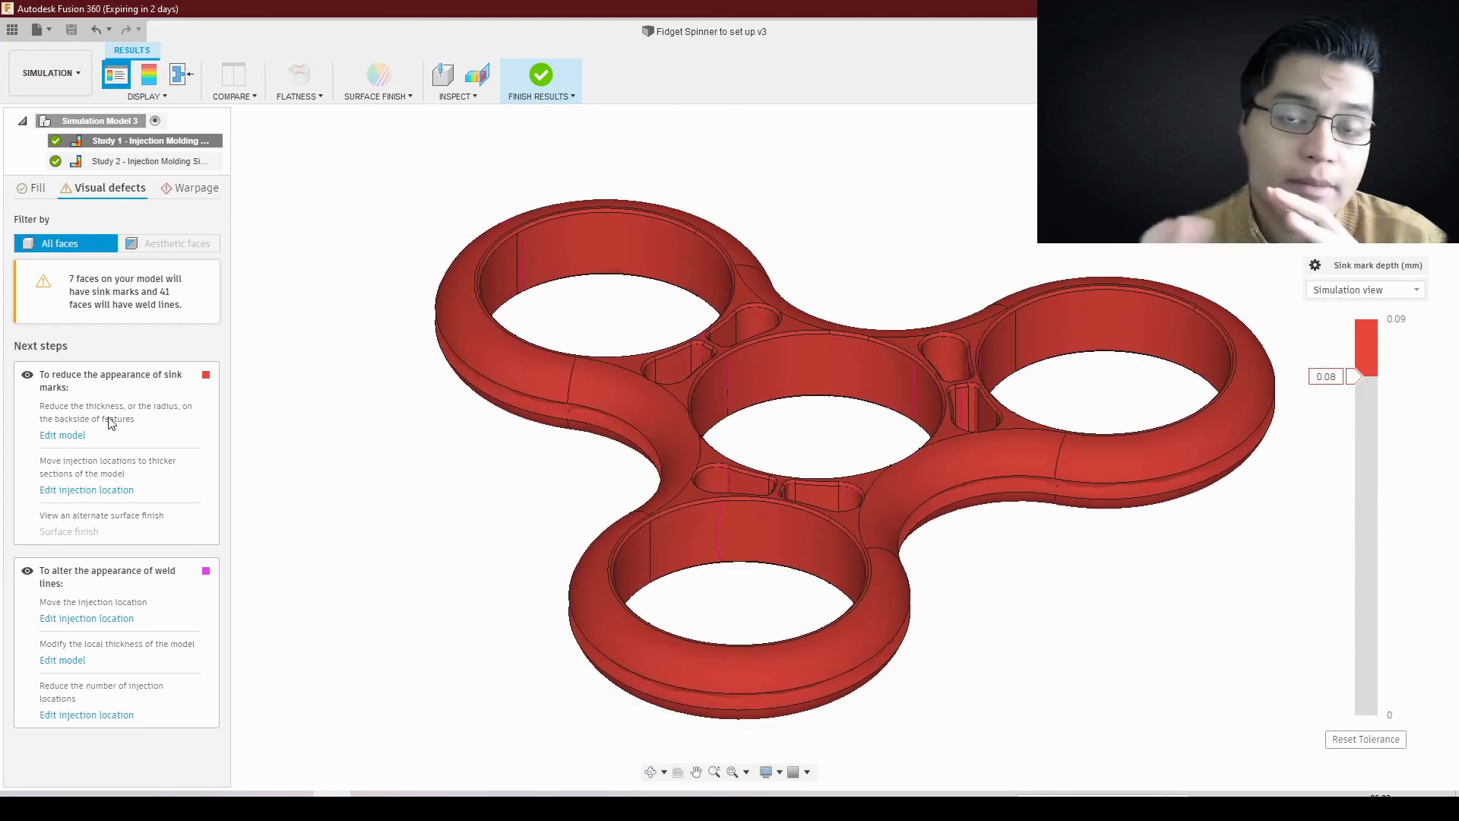
pyautogui.scroll(2, 772, 433)
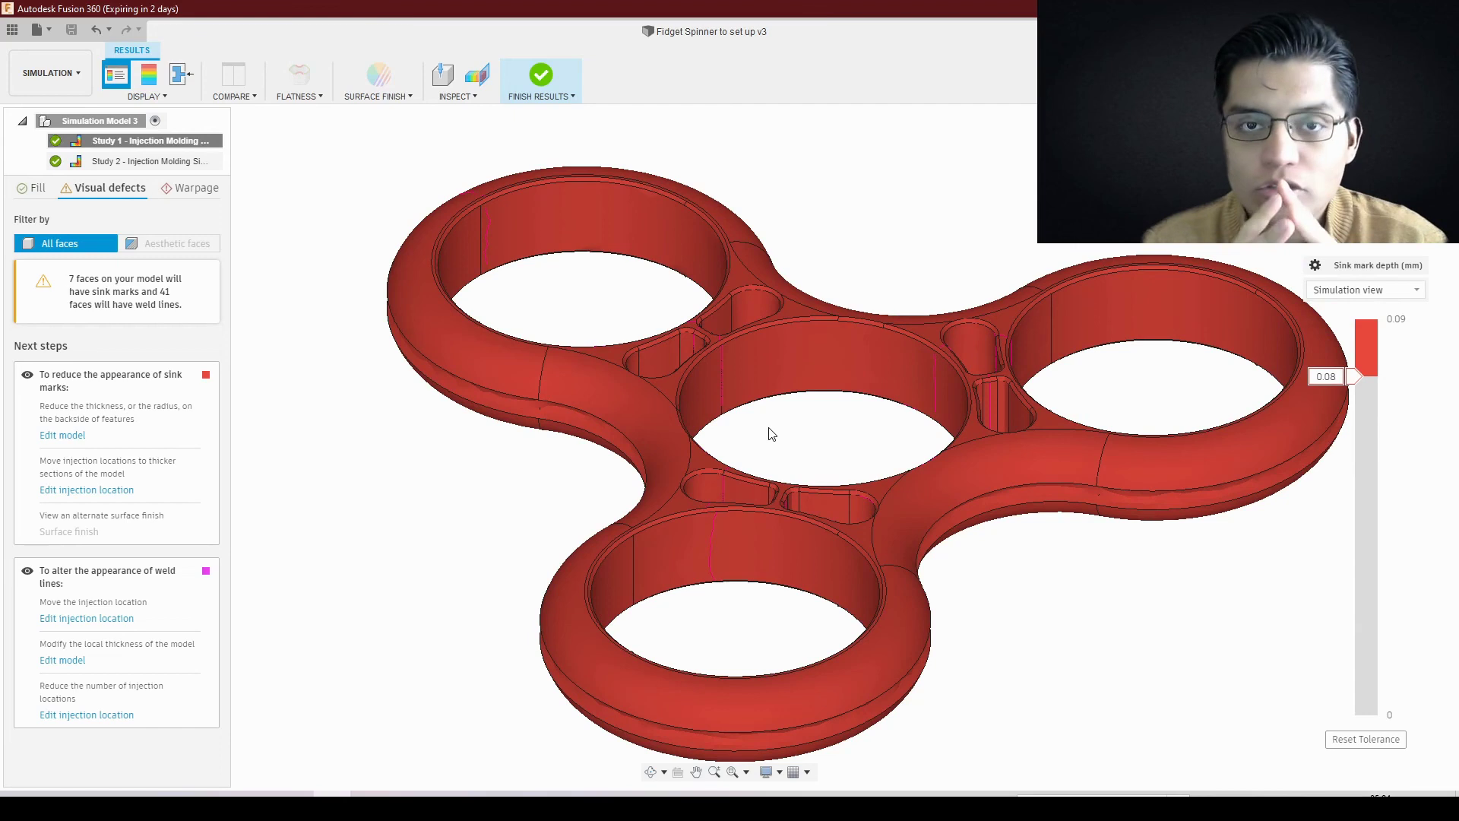
# Step: Set warpage tolerance to 0.70 mm and run Flatness on three faces: 3.612% exceed 0.07 mm
pyautogui.click(190, 187)
pyautogui.moveTo(1347, 354); pyautogui.dragTo(1346, 423)
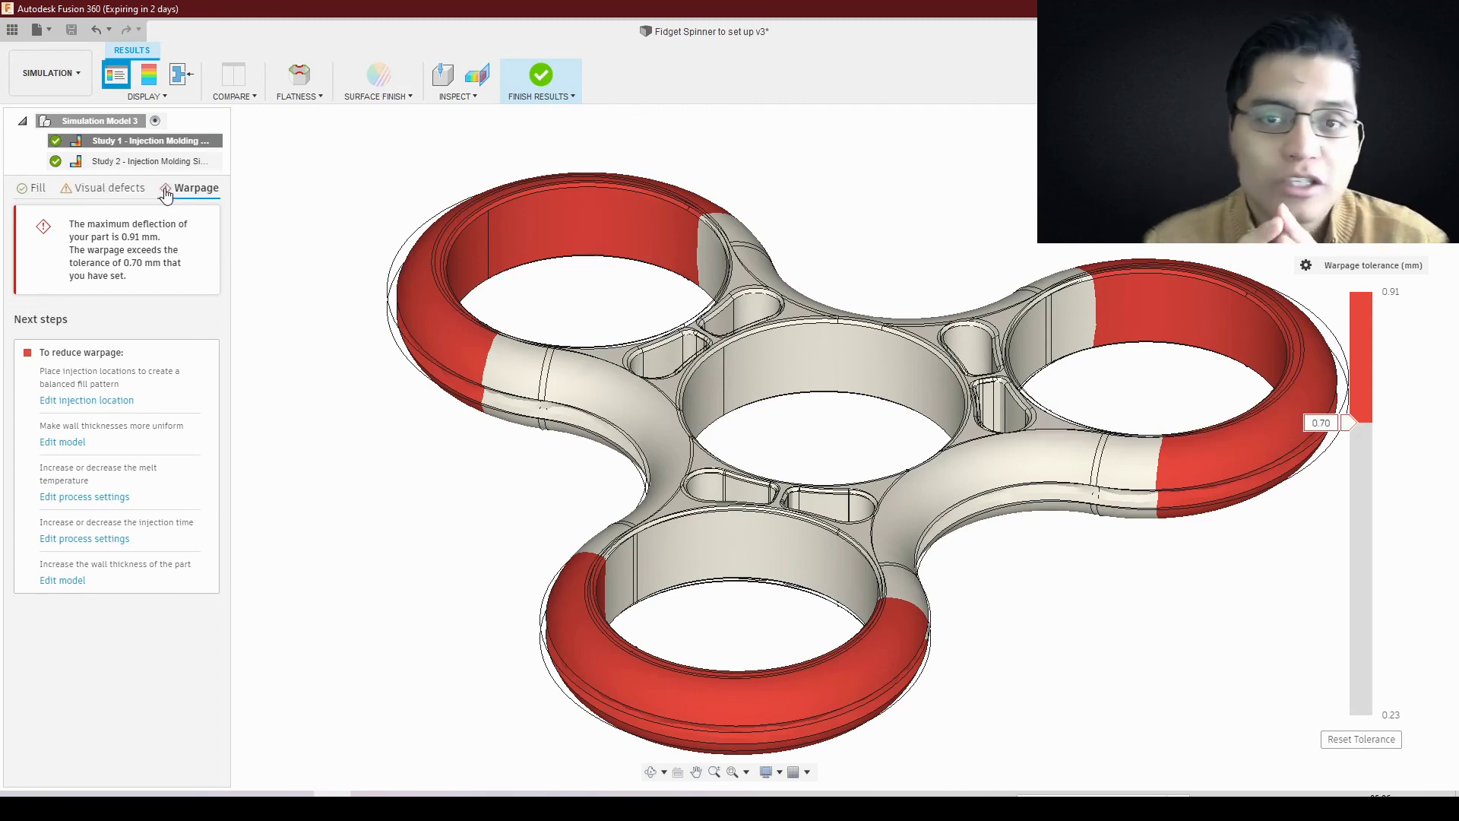
pyautogui.click(289, 83)
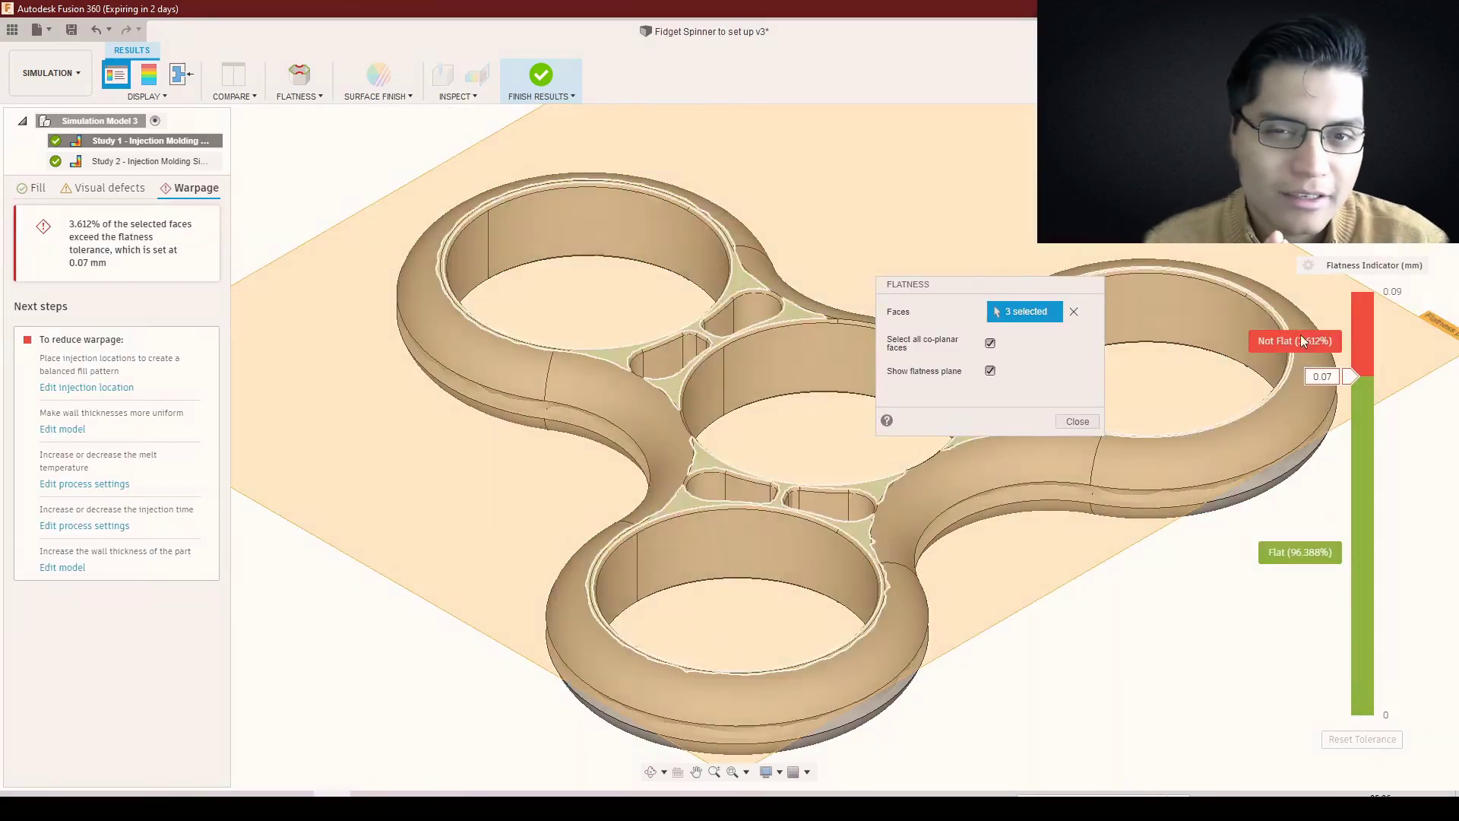